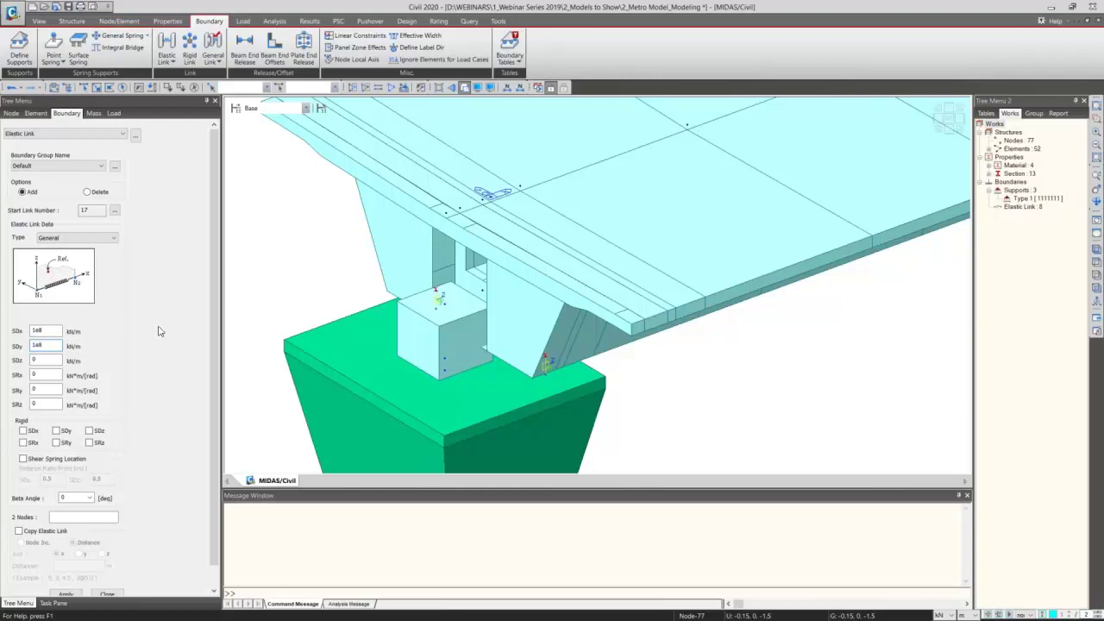
Step: Create a boundary group named "seismic arrestor" and assign it to the General elastic link being defined
{"action": "left_click", "coordinate": [77, 167]}
{"action": "left_click", "coordinate": [115, 169]}
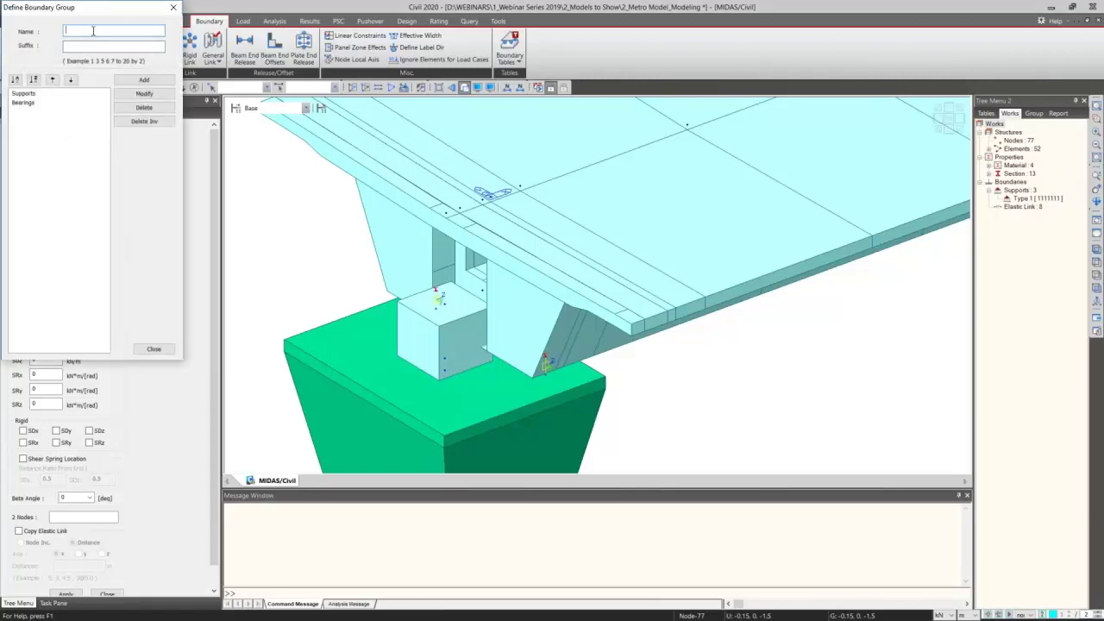
{"action": "type", "text": "seismic arrestor"}
{"action": "left_click", "coordinate": [144, 79]}
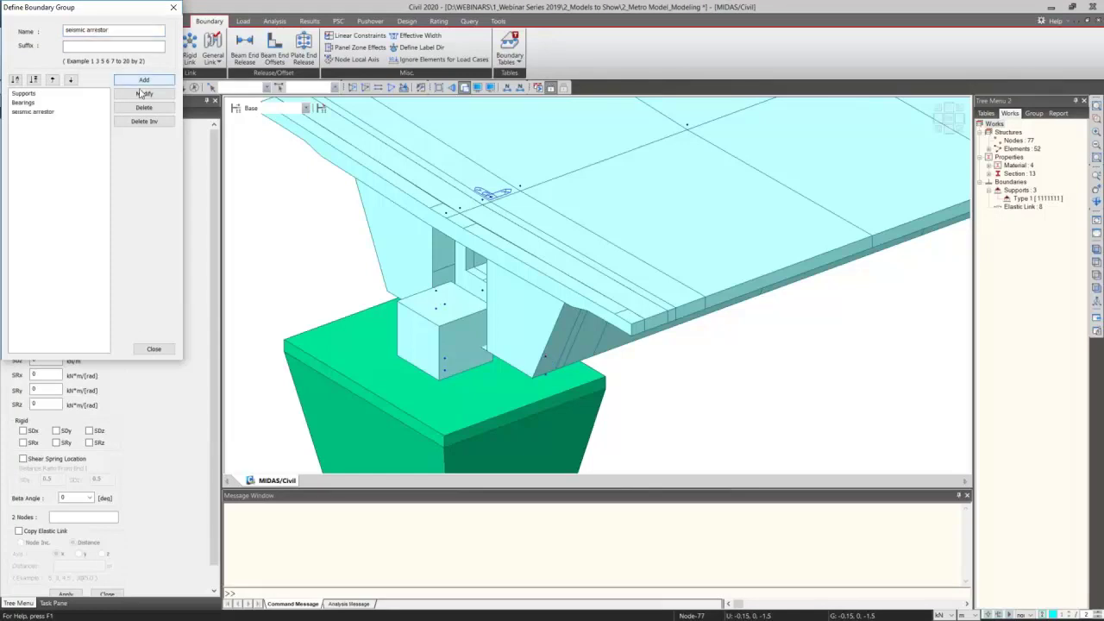
{"action": "left_click", "coordinate": [154, 349]}
{"action": "left_click", "coordinate": [77, 237]}
{"action": "left_click", "coordinate": [52, 249]}
{"action": "left_click", "coordinate": [50, 166]}
{"action": "left_click", "coordinate": [39, 198]}
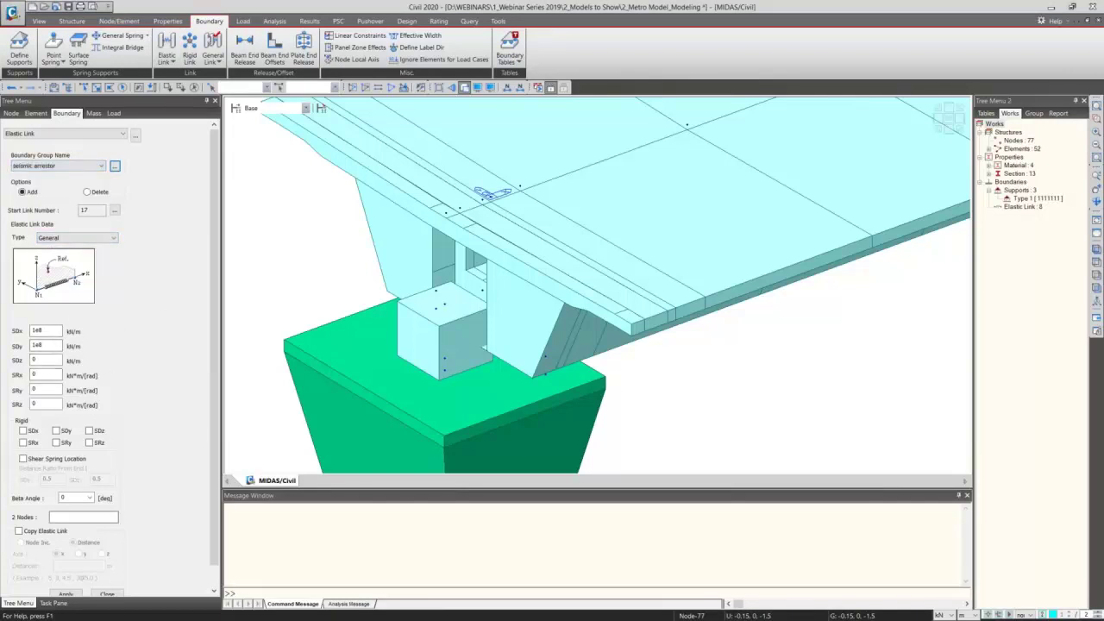
Step: Isolate the piers, footings and seismic arrestors in the model view so the girders are hidden
{"action": "left_click_drag", "start_coordinate": [218, 362], "coordinate": [213, 400]}
{"action": "left_click", "coordinate": [94, 496]}
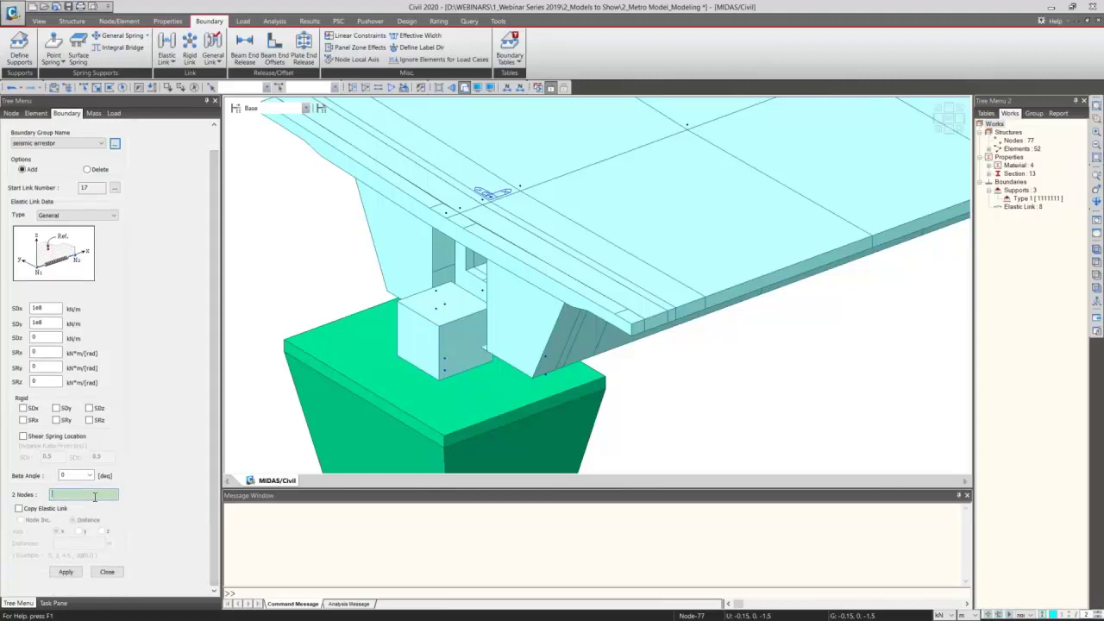
{"action": "left_click", "coordinate": [950, 131]}
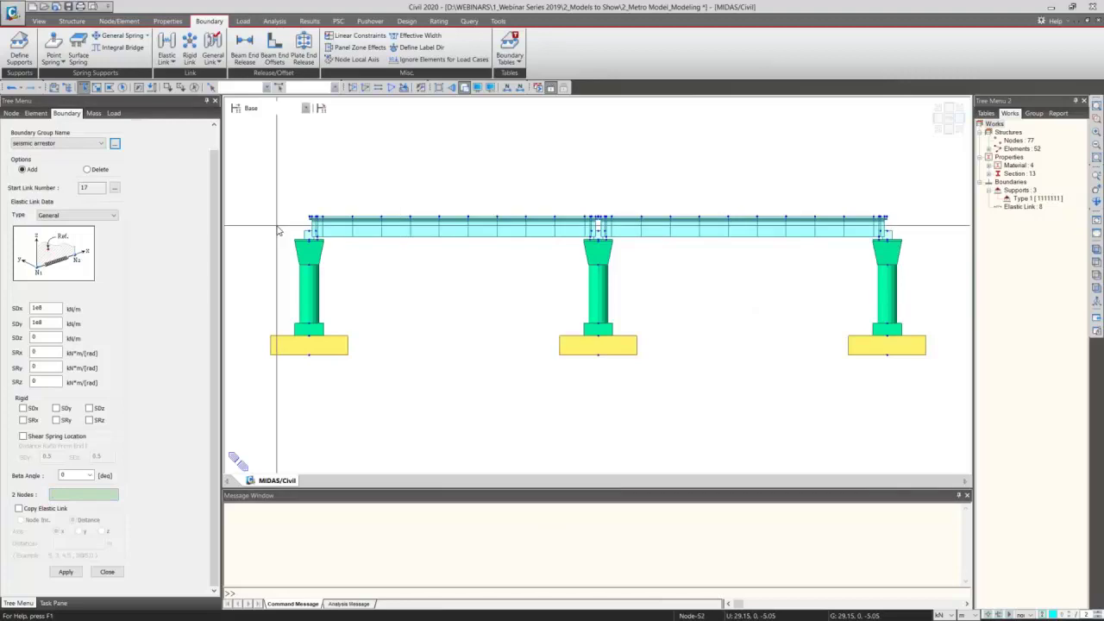
{"action": "left_click_drag", "start_coordinate": [260, 227], "coordinate": [932, 421]}
{"action": "left_click", "coordinate": [464, 87]}
Step: Create a General elastic link between the first pier's seismic arrestor top node and the adjacent girder-side node
{"action": "middle_click_drag", "start_coordinate": [333, 239], "coordinate": [336, 267], "text": "ctrl"}
{"action": "scroll", "coordinate": [346, 265], "scroll_direction": "up", "scroll_amount": 5}
{"action": "left_click", "coordinate": [60, 493]}
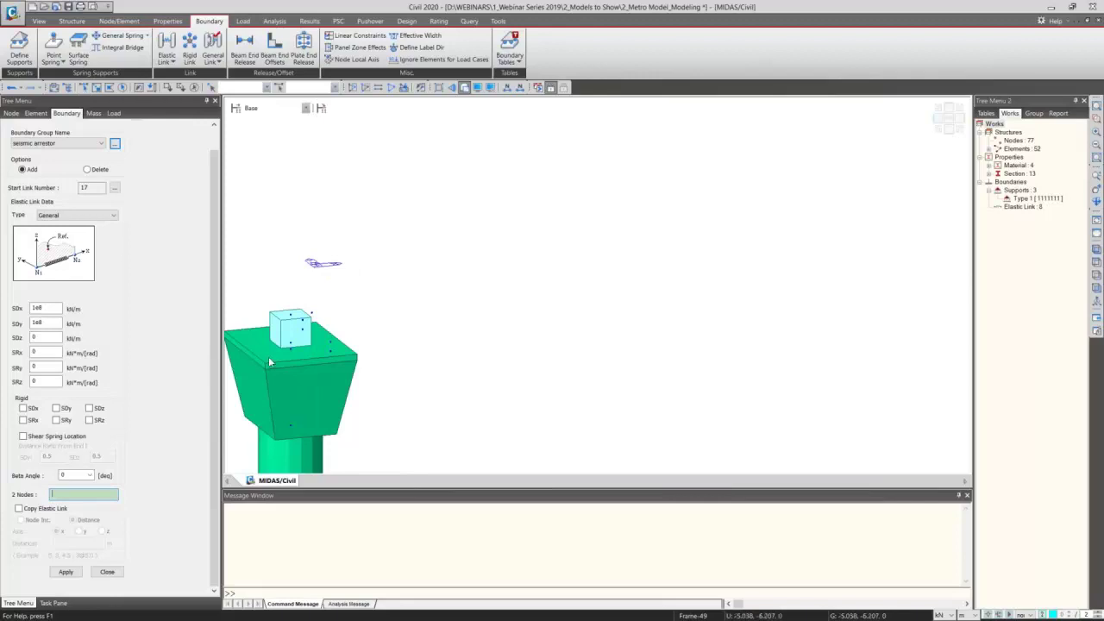
{"action": "left_click", "coordinate": [290, 314]}
{"action": "left_click", "coordinate": [291, 314]}
Step: Add the same elastic link at the middle pier, joining the arrestor to the second span's start node
{"action": "left_click", "coordinate": [947, 134]}
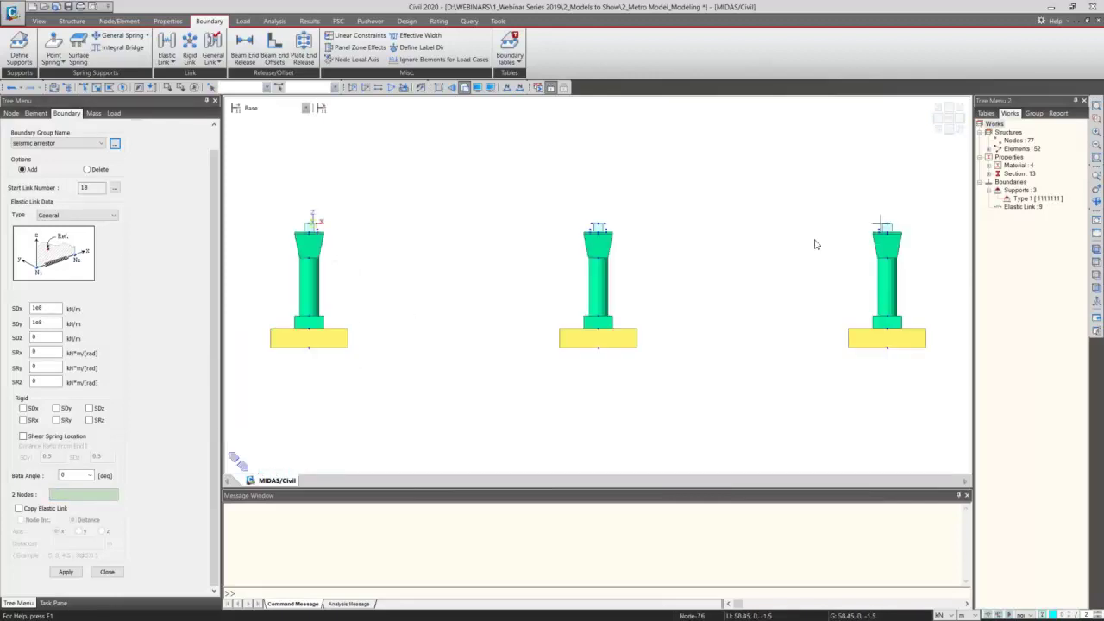
{"action": "left_click", "coordinate": [600, 226]}
{"action": "left_click", "coordinate": [602, 226]}
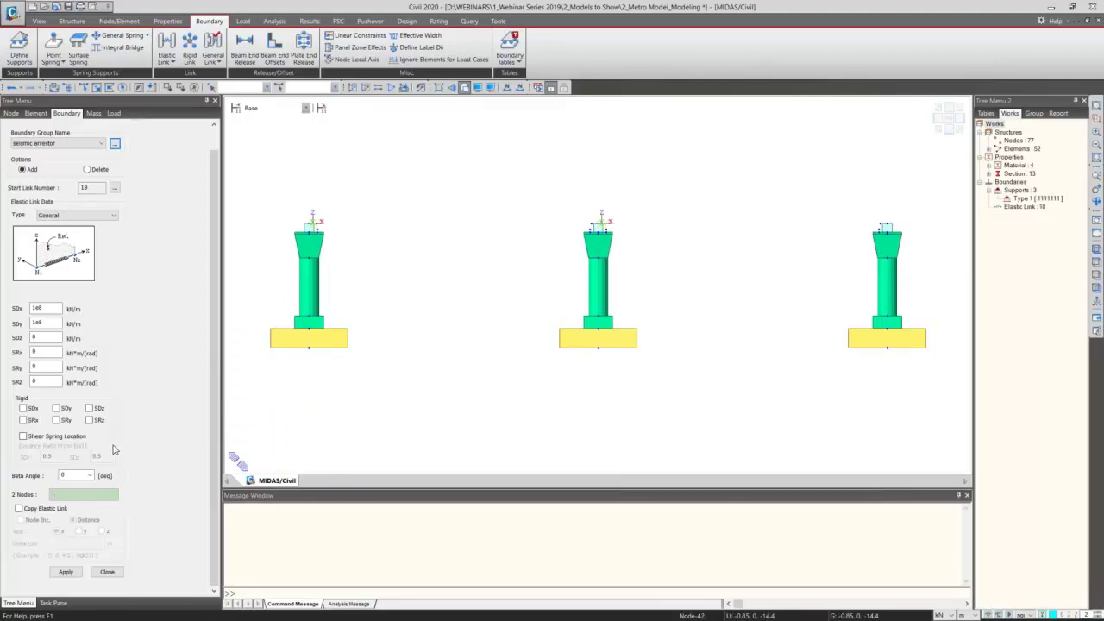
Step: Set the SDx stiffness to 0 and link the first span's end node to the middle pier's seismic arrestor
{"action": "double_click", "coordinate": [39, 308]}
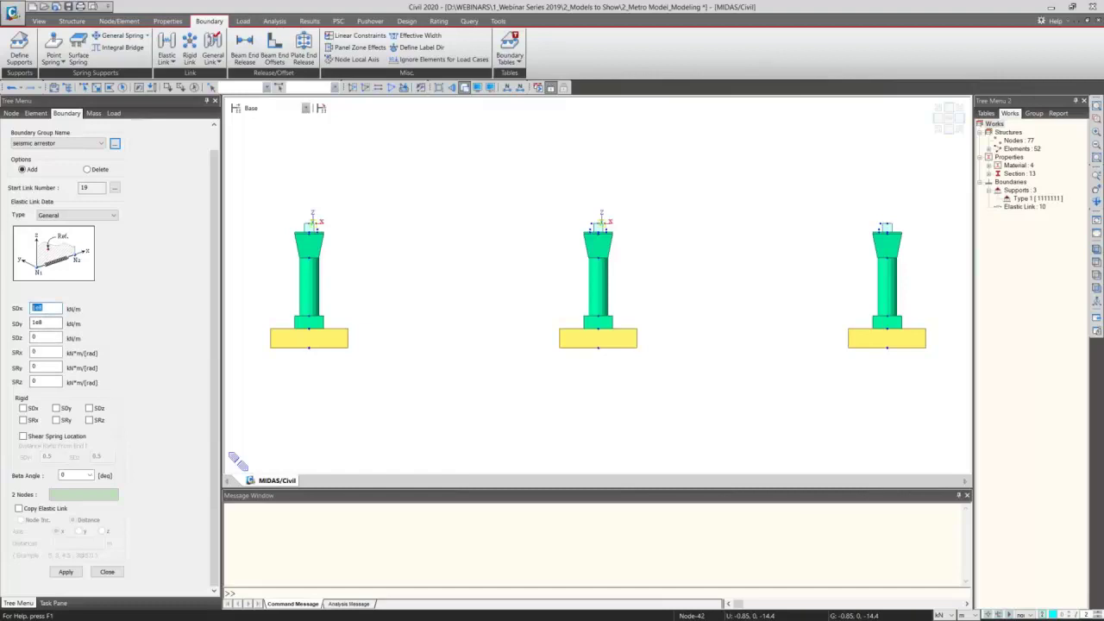
{"action": "type", "text": "0"}
{"action": "scroll", "coordinate": [595, 226], "scroll_direction": "up", "scroll_amount": 5}
{"action": "left_click", "coordinate": [518, 266]}
{"action": "left_click", "coordinate": [543, 266]}
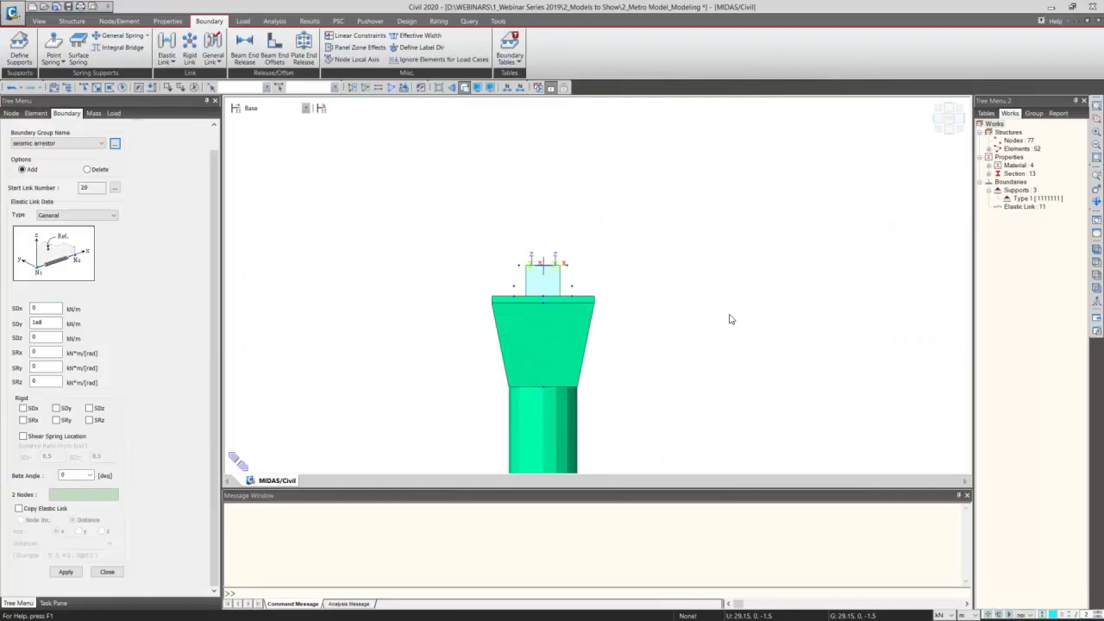
Step: Create the elastic link between the second span's end node and the third pier's seismic arrestor, and finish the elastic link definition
{"action": "left_click", "coordinate": [950, 127]}
{"action": "left_click", "coordinate": [882, 226]}
{"action": "left_click", "coordinate": [887, 226]}
{"action": "left_click", "coordinate": [106, 572]}
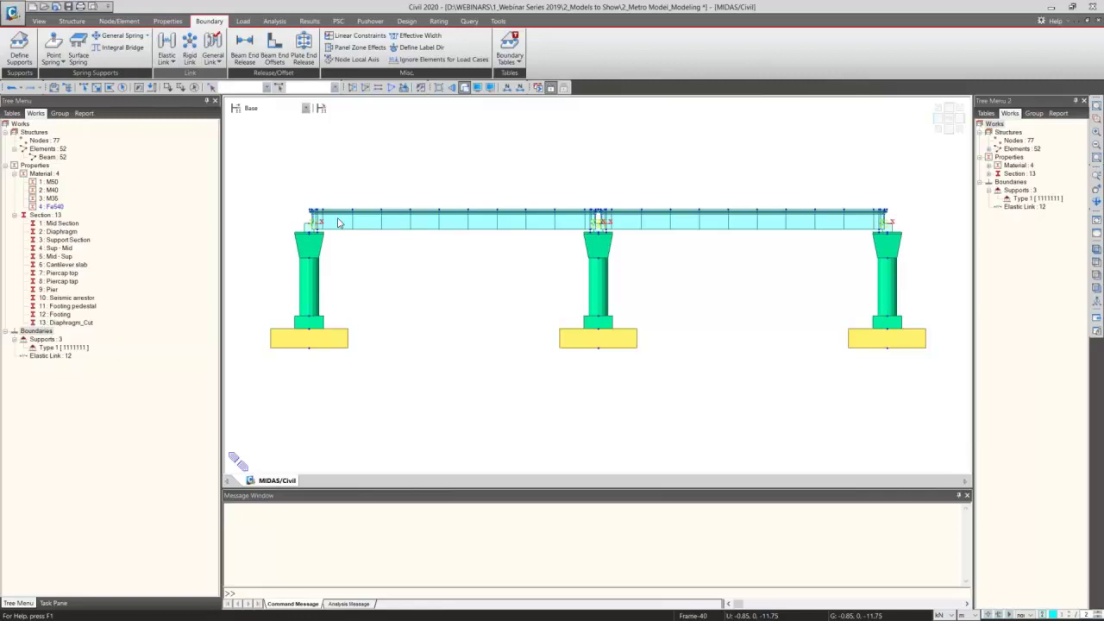
Step: Start a Rigid Link definition near the first pier and apply the Rigid Body type to all degrees of freedom
{"action": "middle_click_drag", "start_coordinate": [339, 223], "coordinate": [354, 259], "text": "ctrl"}
{"action": "scroll", "coordinate": [351, 266], "scroll_direction": "up", "scroll_amount": 3}
{"action": "scroll", "coordinate": [352, 264], "scroll_direction": "up", "scroll_amount": 3}
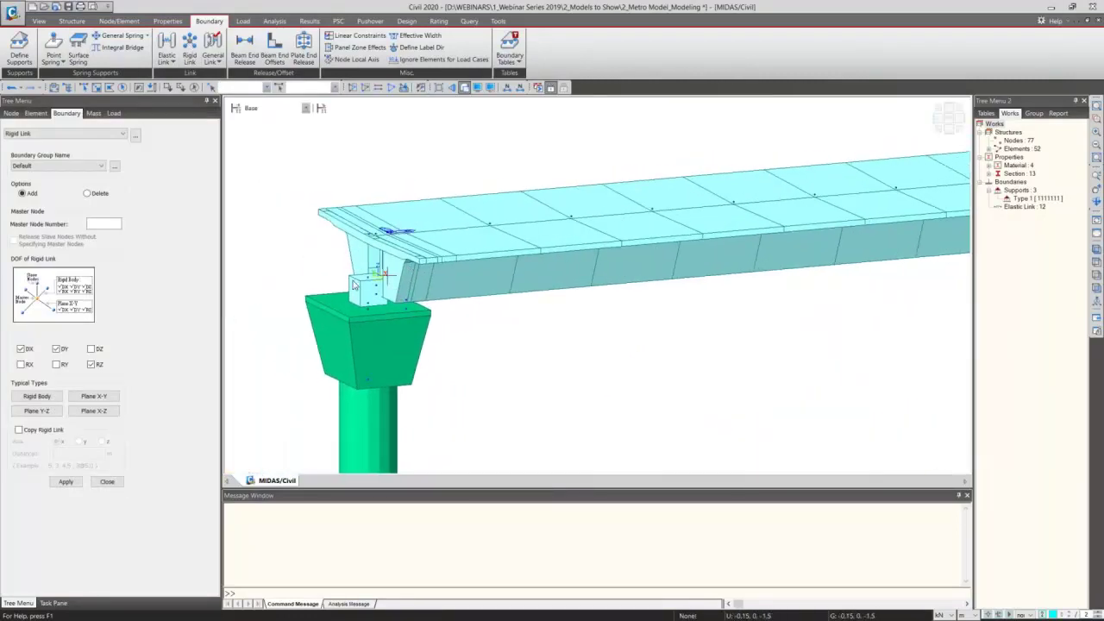
{"action": "left_click", "coordinate": [39, 396]}
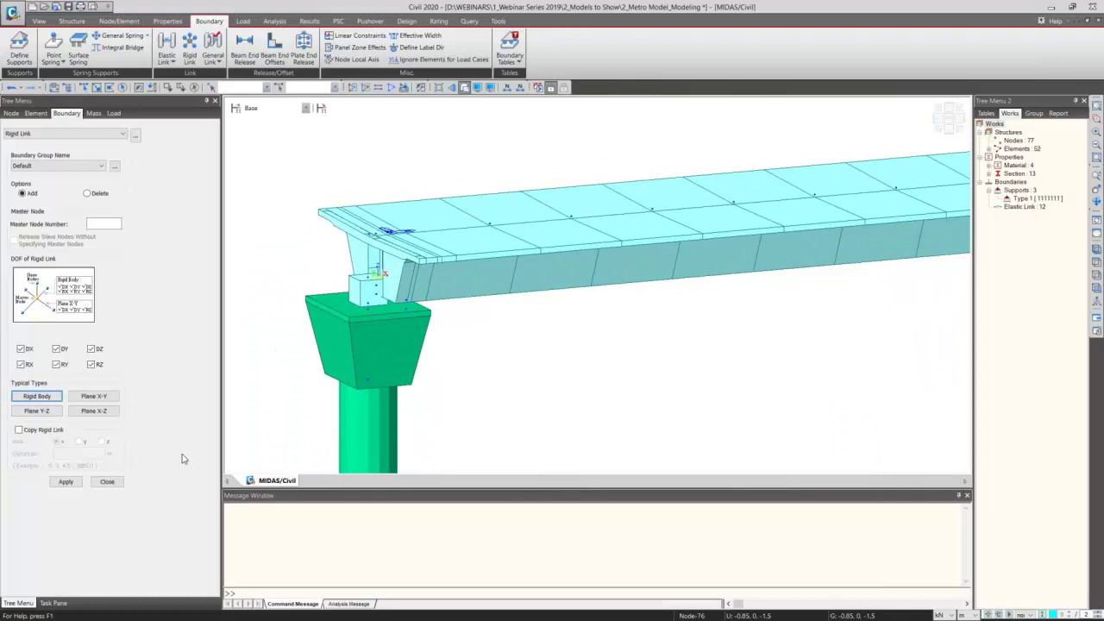
Step: Create a boundary group named "RL" and assign it to the rigid link
{"action": "left_click", "coordinate": [116, 170]}
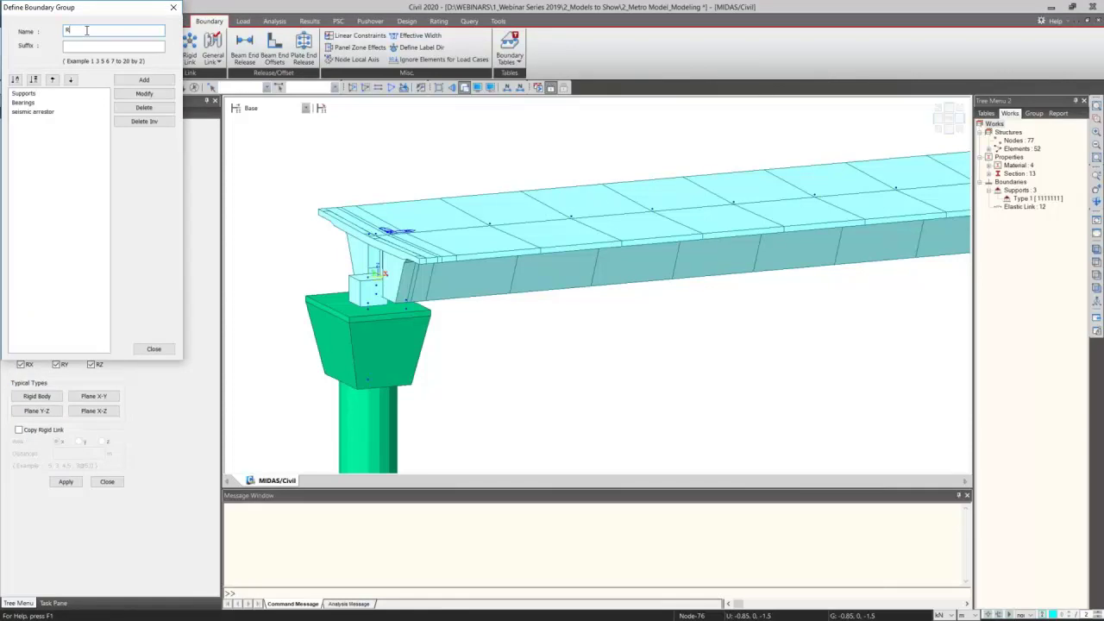
{"action": "type", "text": "RL"}
{"action": "left_click", "coordinate": [144, 79]}
{"action": "left_click", "coordinate": [153, 350]}
{"action": "left_click", "coordinate": [61, 166]}
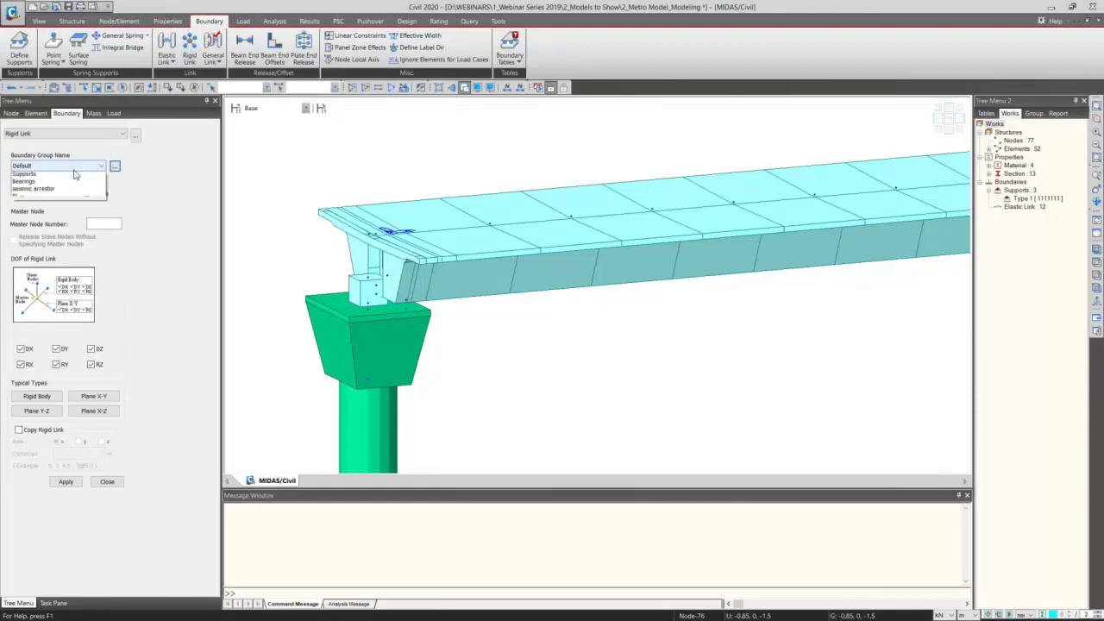
{"action": "left_click", "coordinate": [37, 205]}
Step: Create a rigid link from master node 4 to the bearing top nodes at the first pier, copied 28.3 m along x
{"action": "left_click", "coordinate": [104, 223]}
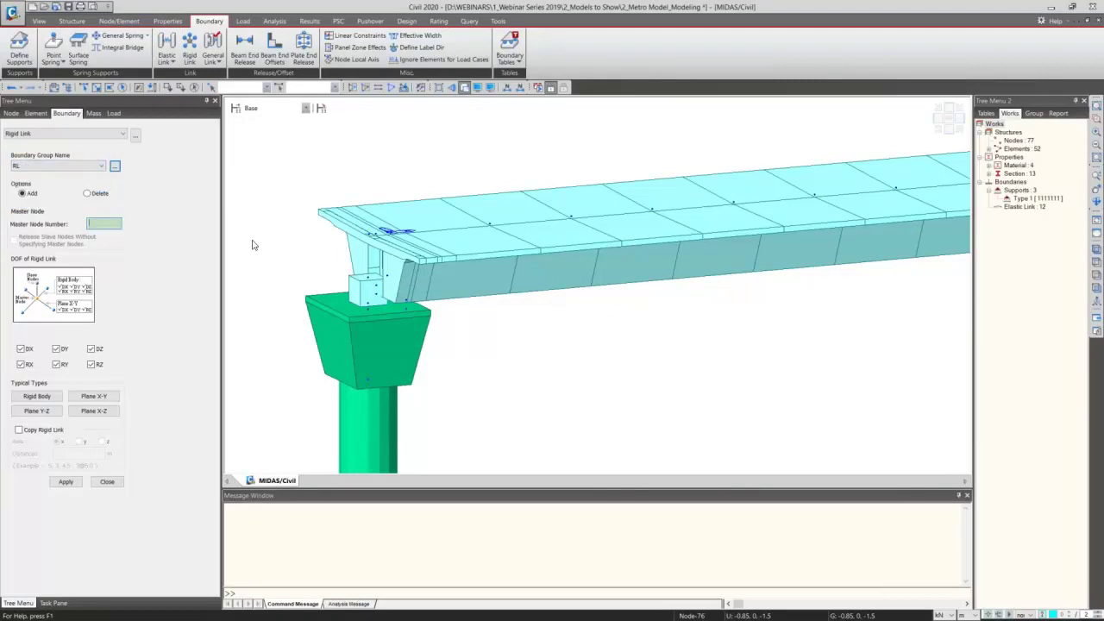
{"action": "left_click", "coordinate": [43, 430]}
{"action": "left_click", "coordinate": [71, 454]}
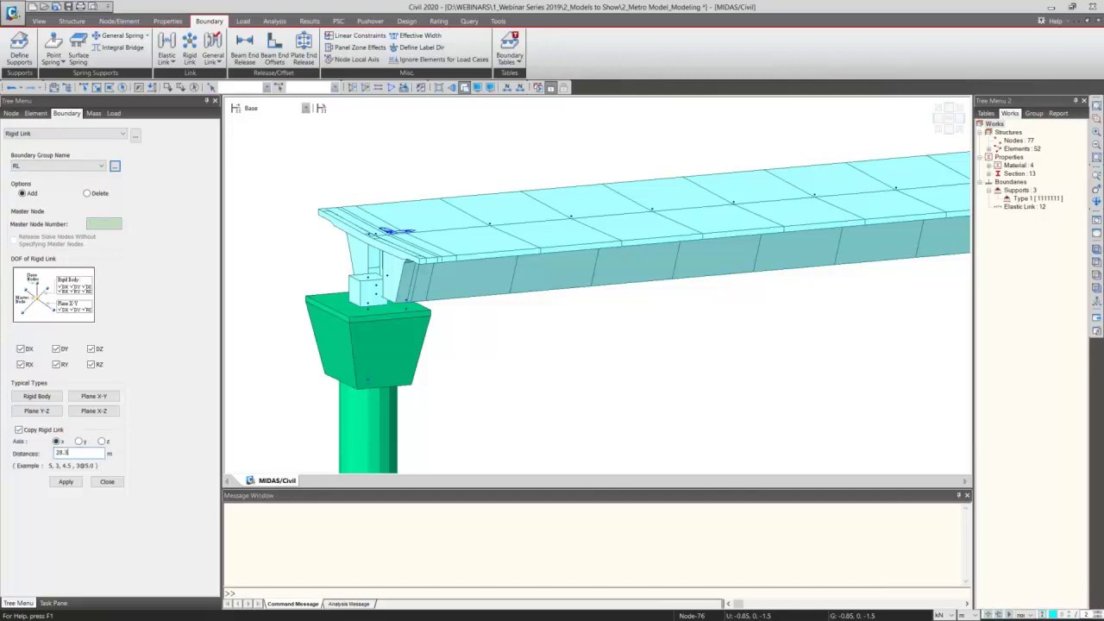
{"action": "scroll", "coordinate": [380, 320], "scroll_direction": "up", "scroll_amount": 5}
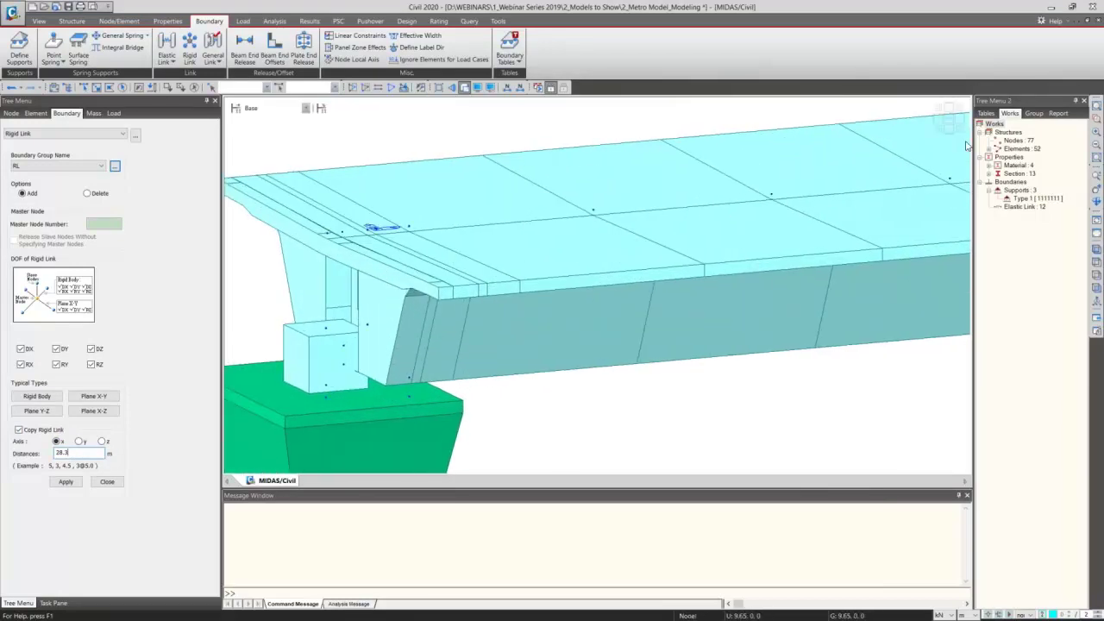
{"action": "left_click", "coordinate": [949, 121]}
{"action": "scroll", "coordinate": [258, 221], "scroll_direction": "up", "scroll_amount": 6}
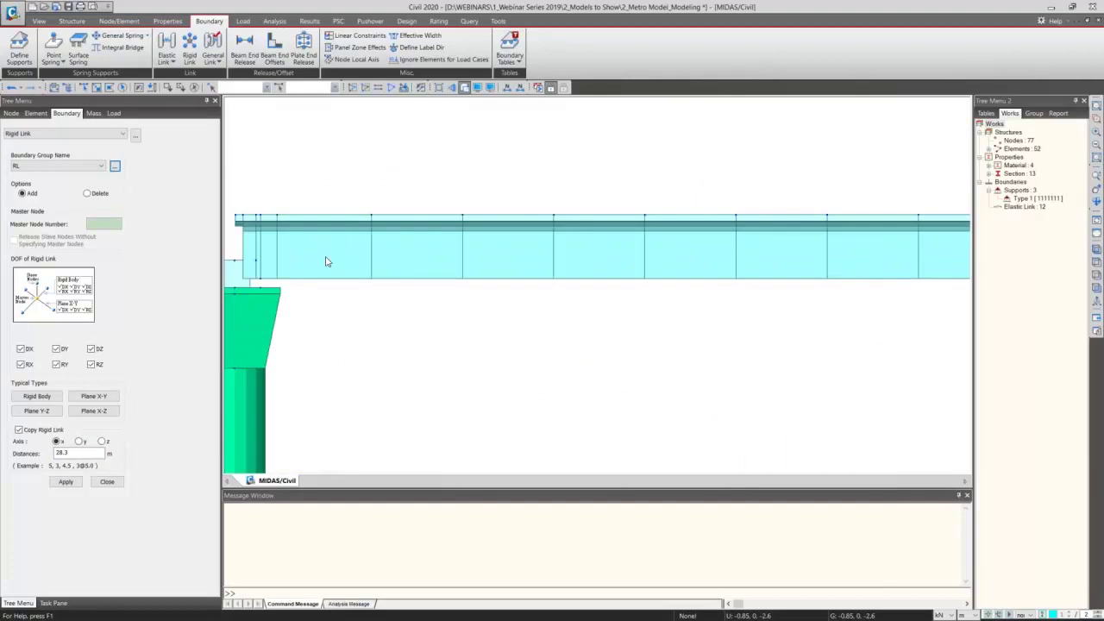
{"action": "left_click", "coordinate": [103, 225]}
{"action": "left_click", "coordinate": [262, 217]}
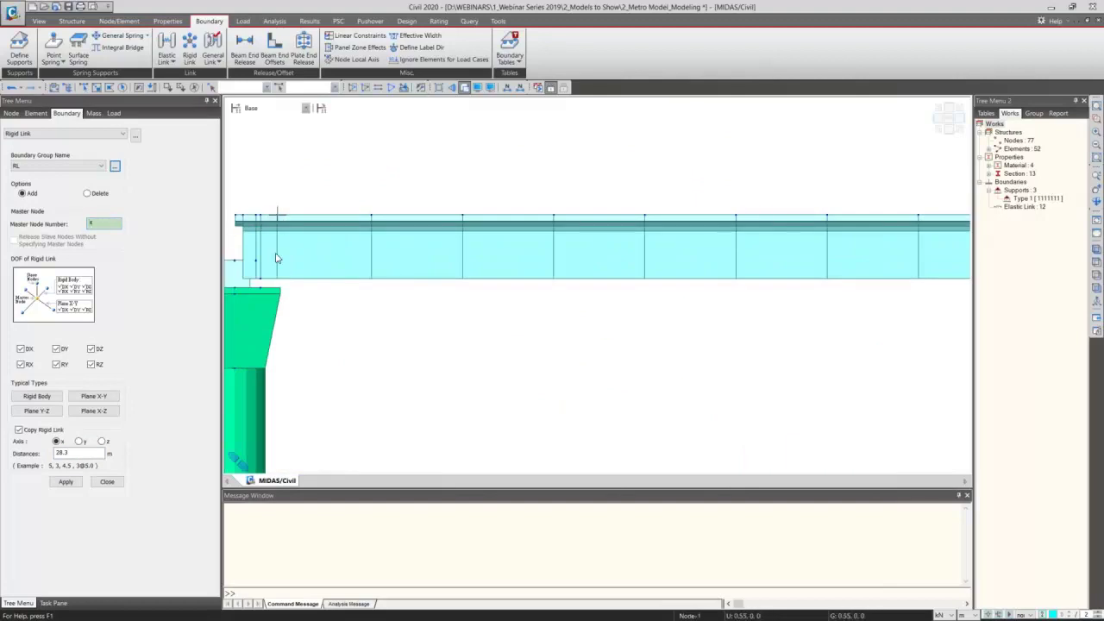
{"action": "left_click_drag", "start_coordinate": [257, 267], "coordinate": [235, 320]}
{"action": "left_click", "coordinate": [67, 485]}
Step: Create a rigid link from master node 22 to the second span's bearing nodes at the middle pier, copied 28.3 m along x
{"action": "left_click", "coordinate": [950, 132]}
{"action": "scroll", "coordinate": [624, 271], "scroll_direction": "up", "scroll_amount": 6}
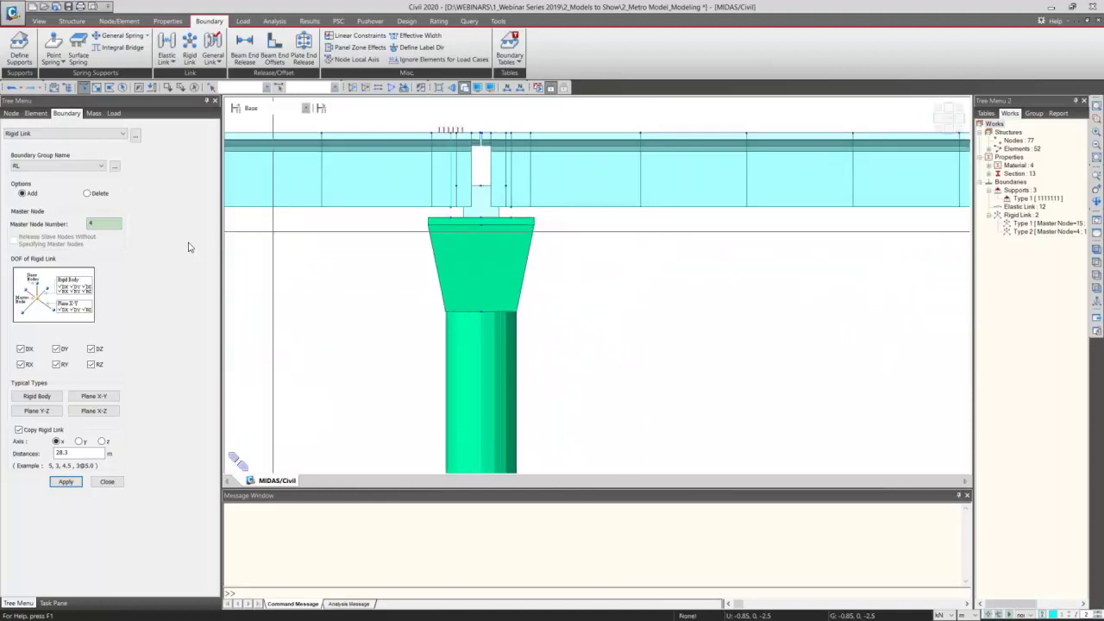
{"action": "left_click", "coordinate": [510, 132]}
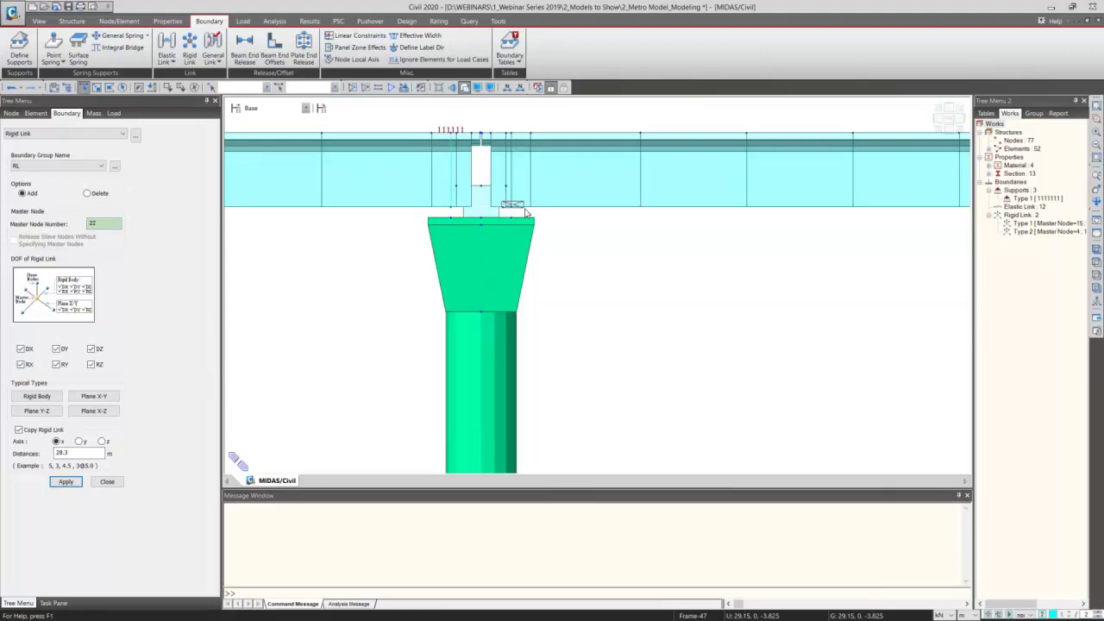
{"action": "left_click", "coordinate": [66, 482]}
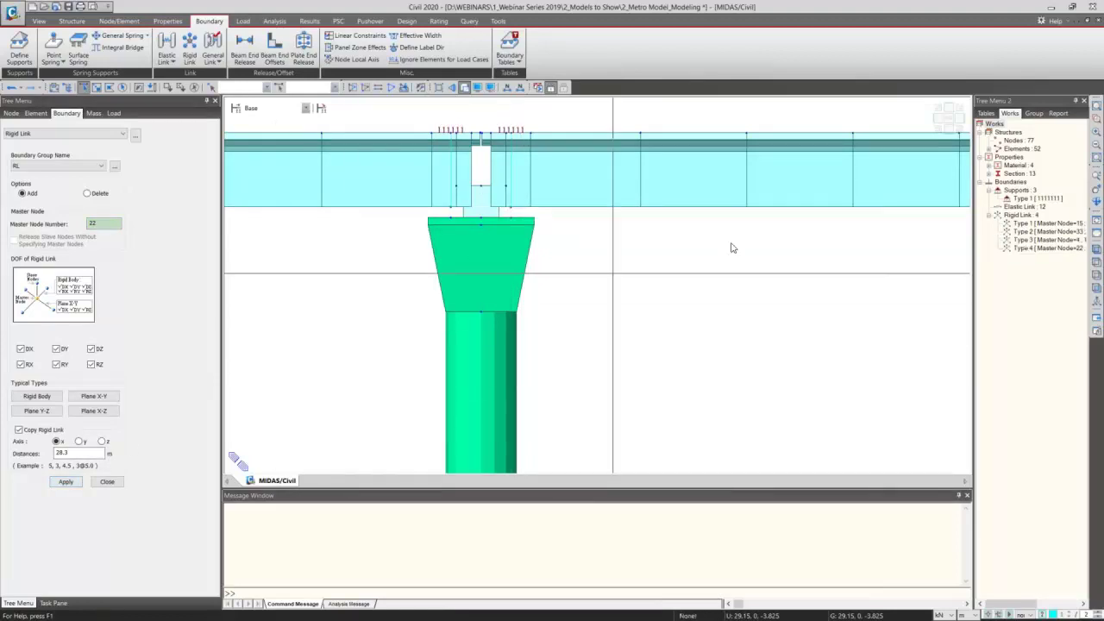
Step: Turn off rigid link copying and create a rigid link from master node 3 to arrestor node 77 at the first pier
{"action": "scroll", "coordinate": [604, 233], "scroll_direction": "up", "scroll_amount": 1}
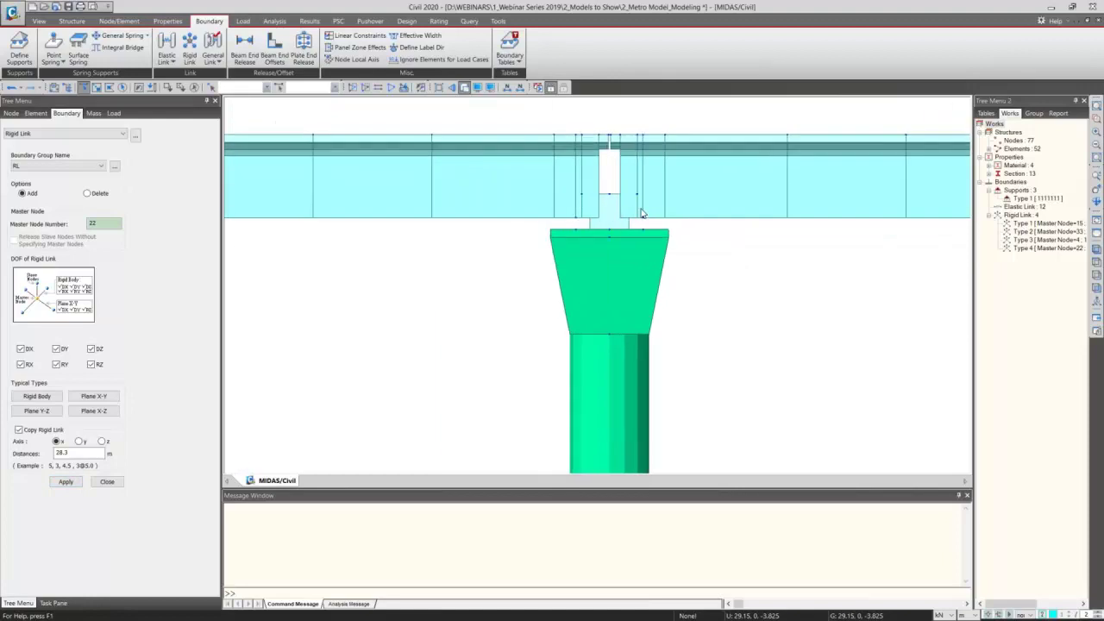
{"action": "scroll", "coordinate": [642, 207], "scroll_direction": "up", "scroll_amount": 1}
{"action": "middle_click_drag", "start_coordinate": [641, 205], "coordinate": [864, 230]}
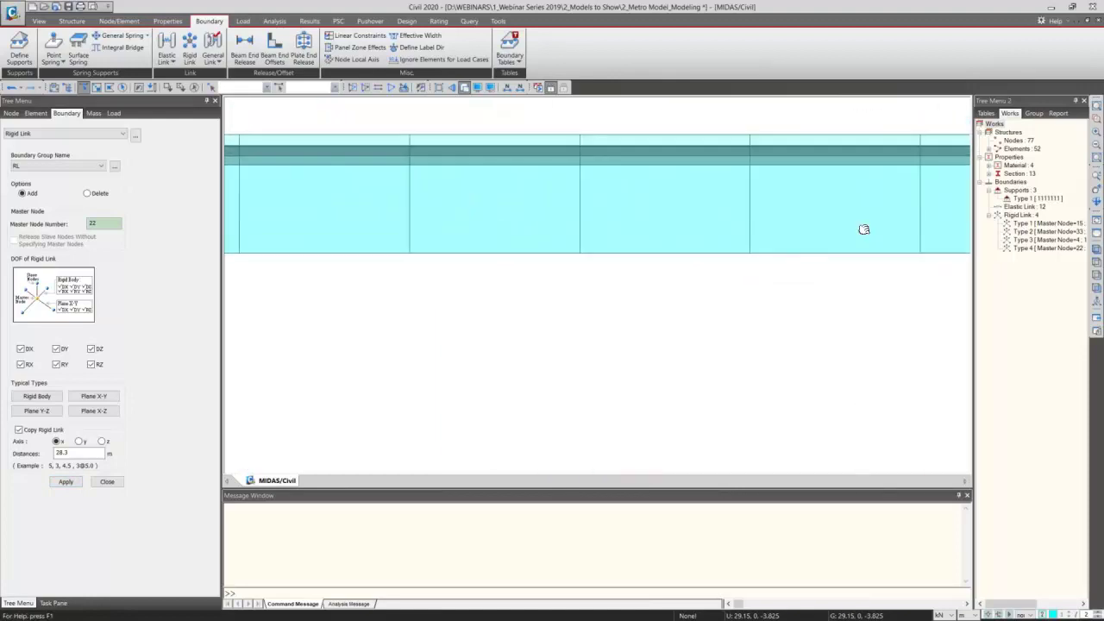
{"action": "scroll", "coordinate": [737, 244], "scroll_direction": "down", "scroll_amount": 3}
{"action": "scroll", "coordinate": [414, 252], "scroll_direction": "up", "scroll_amount": 2}
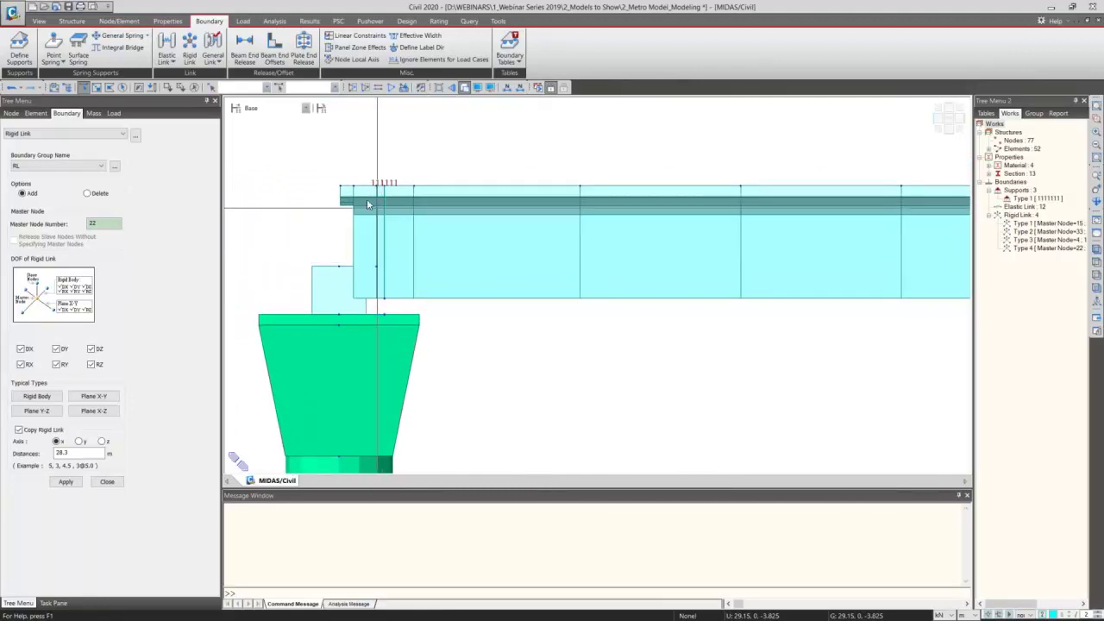
{"action": "left_click", "coordinate": [117, 223]}
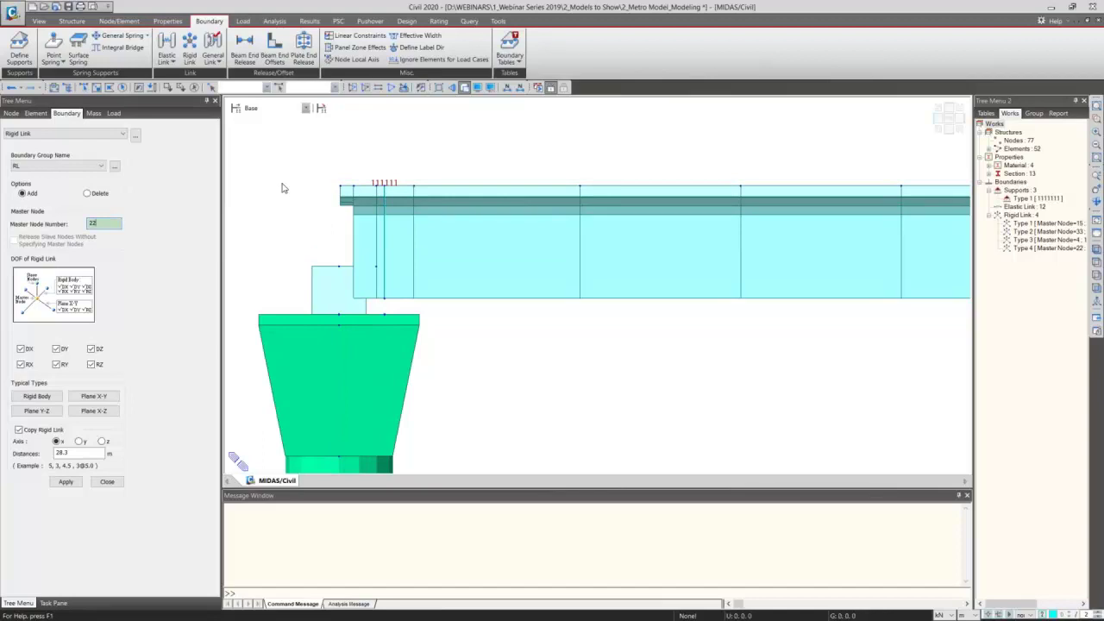
{"action": "left_click", "coordinate": [378, 193]}
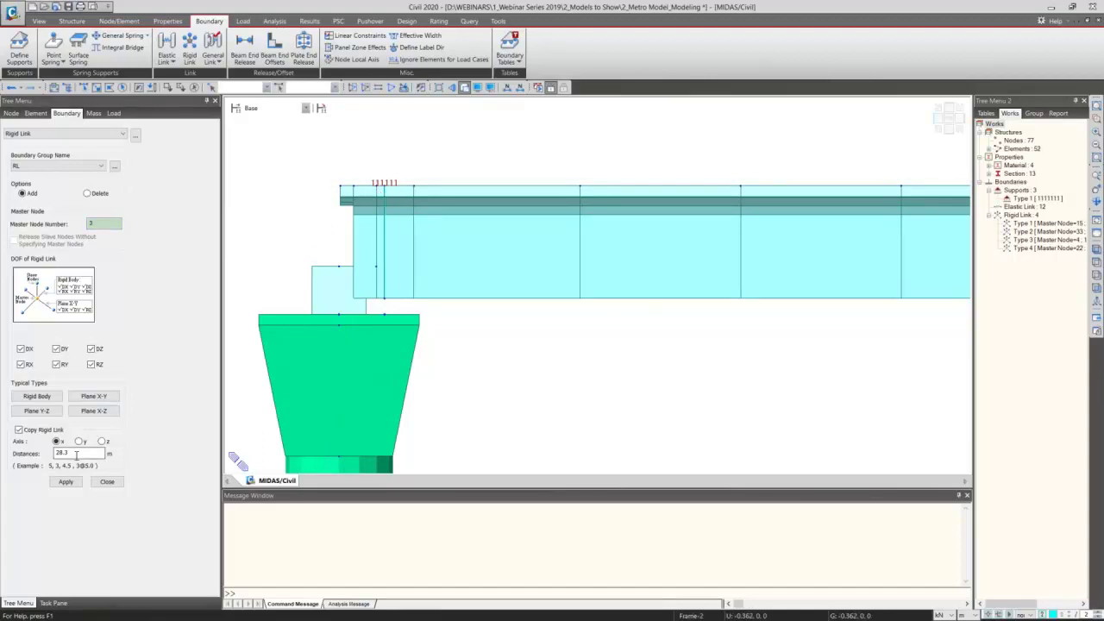
{"action": "left_click", "coordinate": [52, 430]}
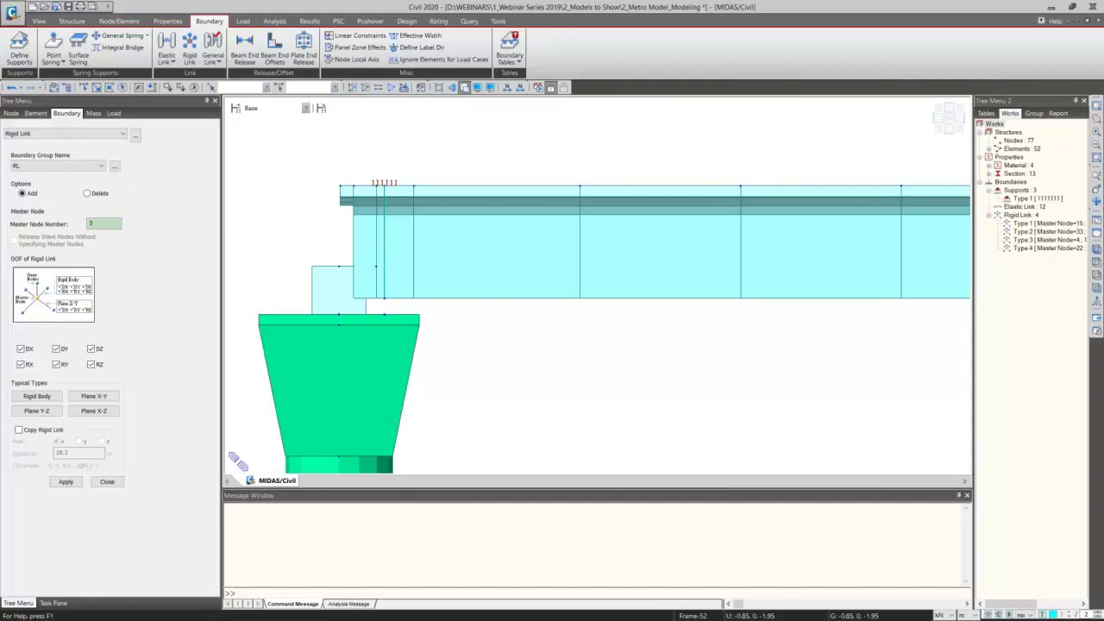
{"action": "left_click", "coordinate": [100, 225]}
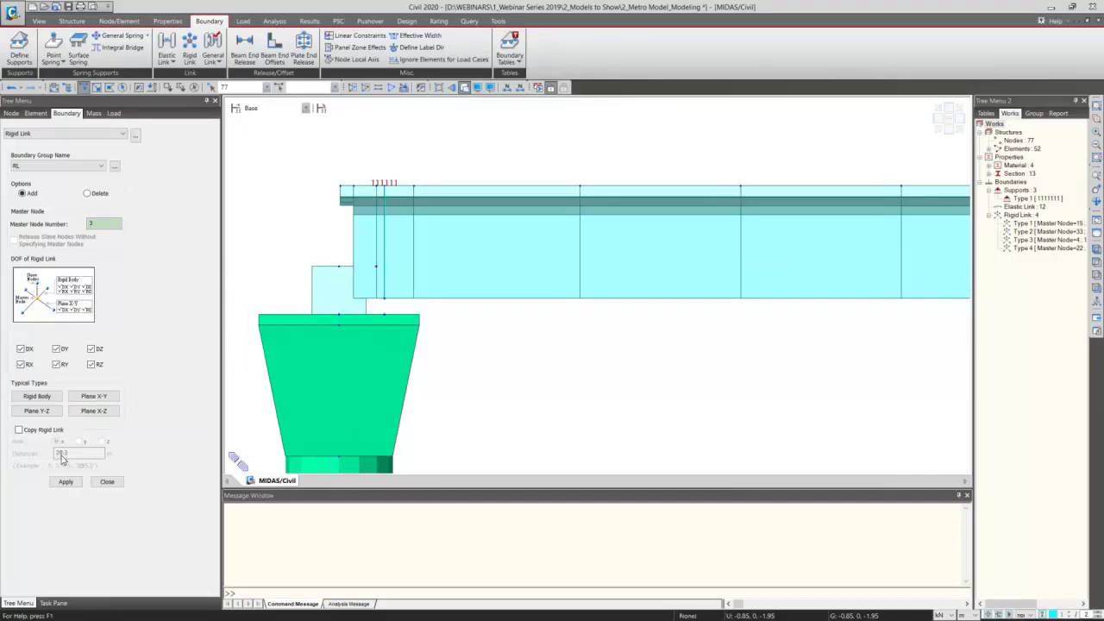
{"action": "left_click", "coordinate": [58, 166]}
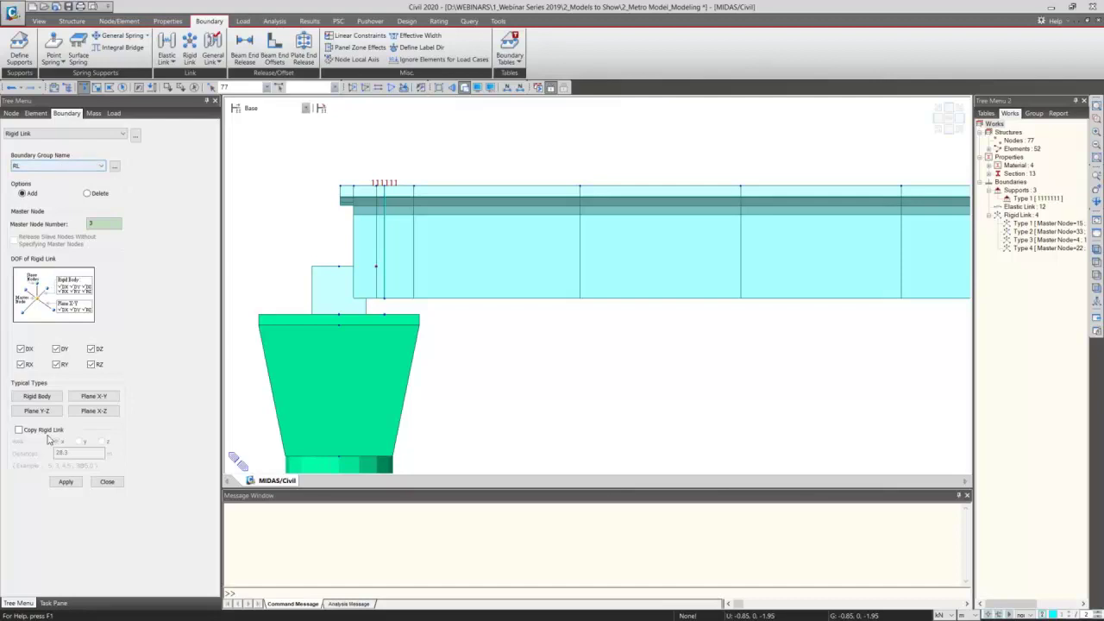
{"action": "left_click", "coordinate": [66, 481]}
Step: Create a rigid link from master node 16 to the arrestor node below it at the first span's end by the middle pier
{"action": "scroll", "coordinate": [567, 239], "scroll_direction": "down", "scroll_amount": 6}
{"action": "scroll", "coordinate": [533, 265], "scroll_direction": "up", "scroll_amount": 6}
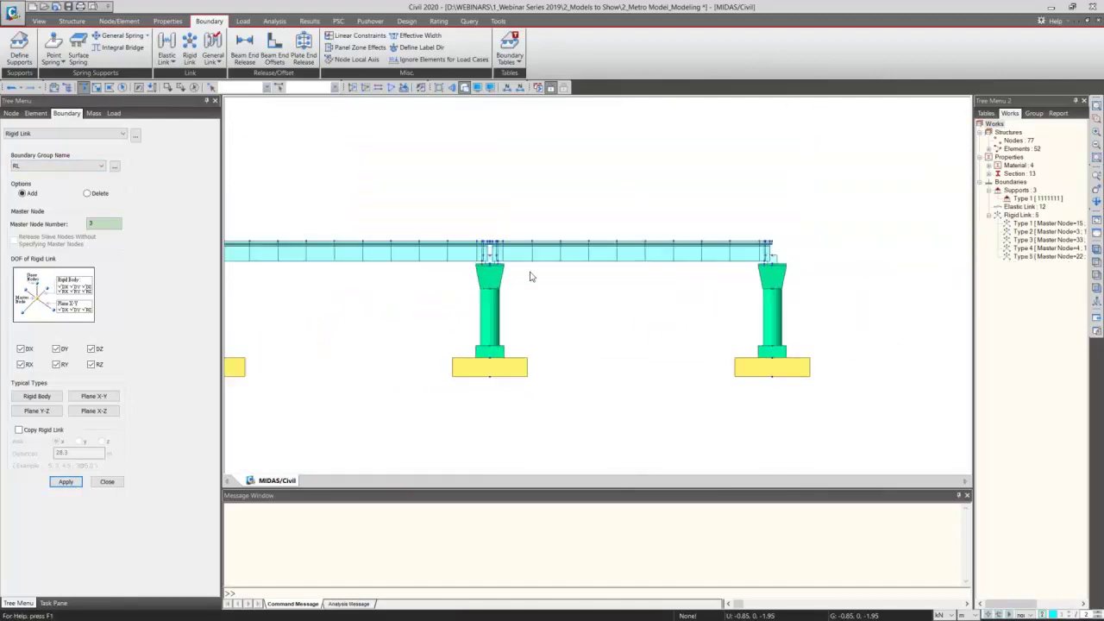
{"action": "scroll", "coordinate": [522, 166], "scroll_direction": "up", "scroll_amount": 4}
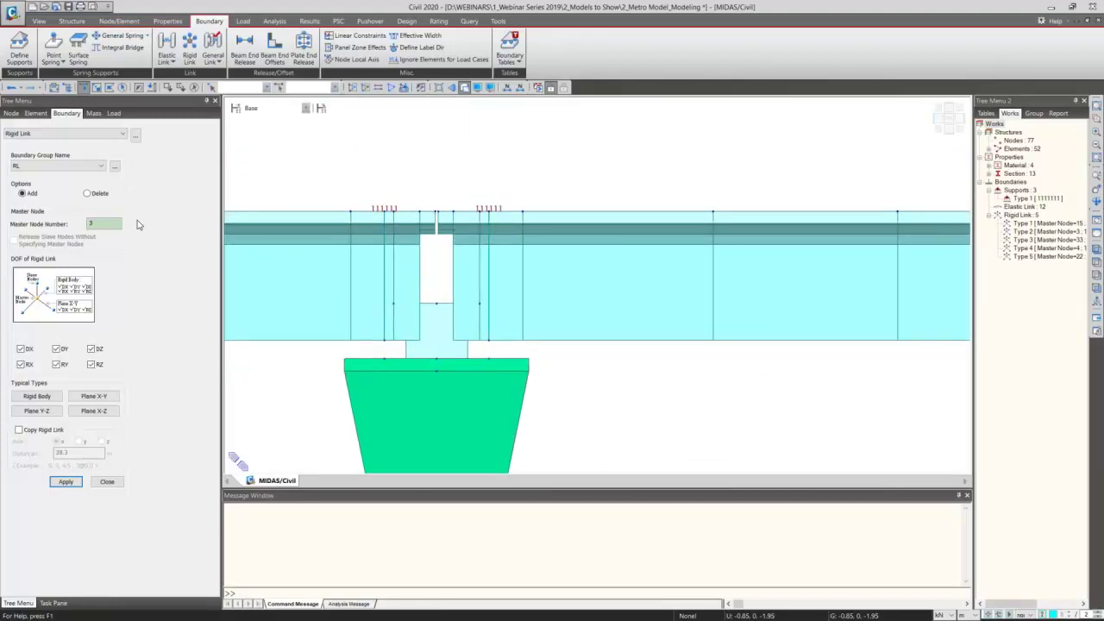
{"action": "left_click", "coordinate": [396, 217]}
{"action": "left_click", "coordinate": [397, 217]}
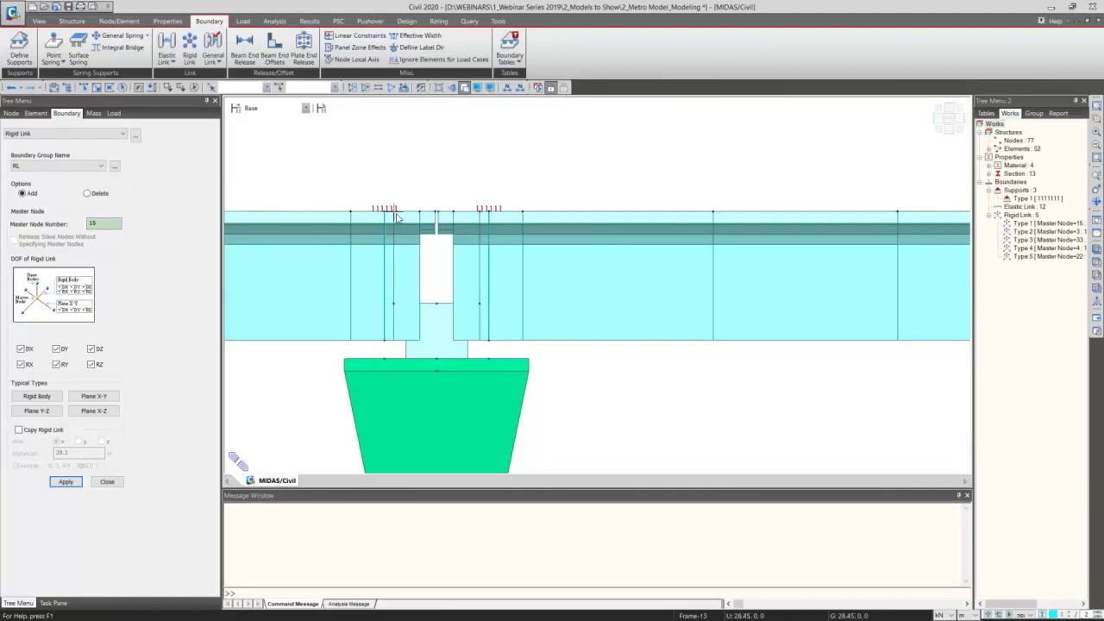
{"action": "left_click_drag", "start_coordinate": [392, 298], "coordinate": [411, 314]}
{"action": "left_click", "coordinate": [66, 482]}
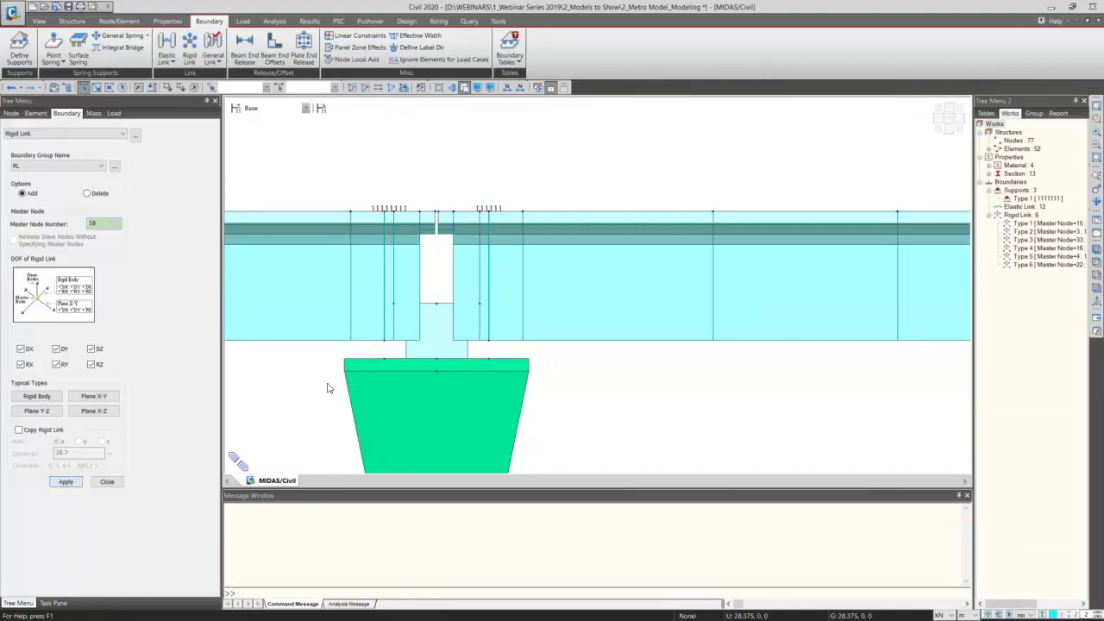
Step: Create a rigid link from master node 21 to the arrestor node below it at the second span's start by the middle pier
{"action": "left_click", "coordinate": [480, 304]}
{"action": "left_click", "coordinate": [116, 224]}
{"action": "left_click", "coordinate": [480, 212]}
{"action": "left_click", "coordinate": [66, 482]}
Step: Create a rigid link from master node 34 to arrestor node 40 at the last pier and finish the rigid link definition
{"action": "middle_click_drag", "start_coordinate": [760, 319], "coordinate": [481, 297]}
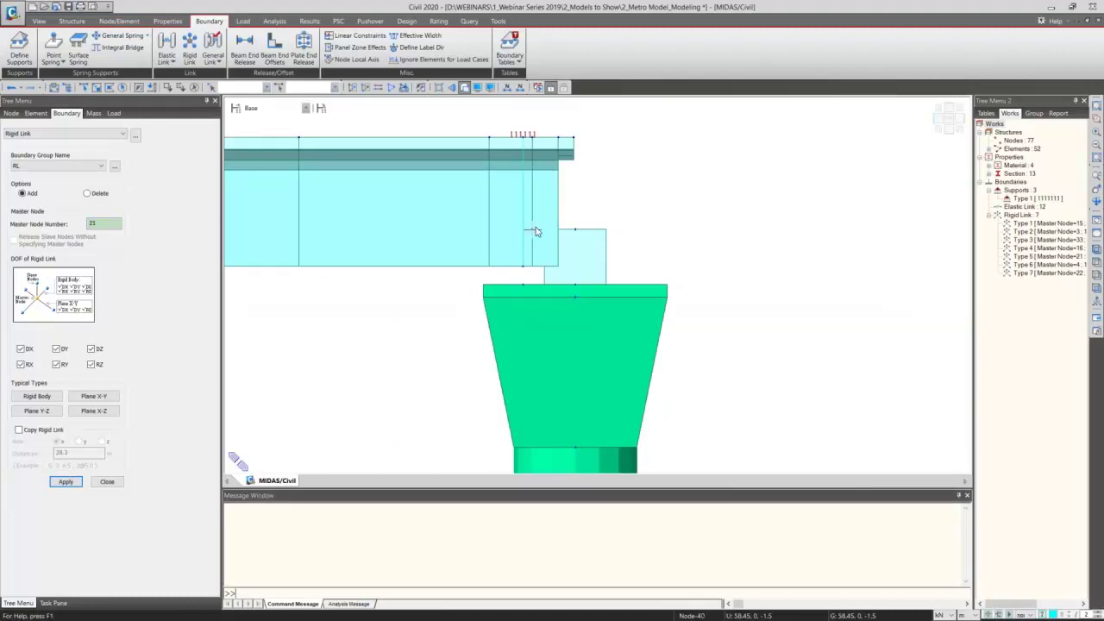
{"action": "left_click", "coordinate": [104, 225]}
{"action": "double_click", "coordinate": [104, 224]}
{"action": "type", "text": "34"}
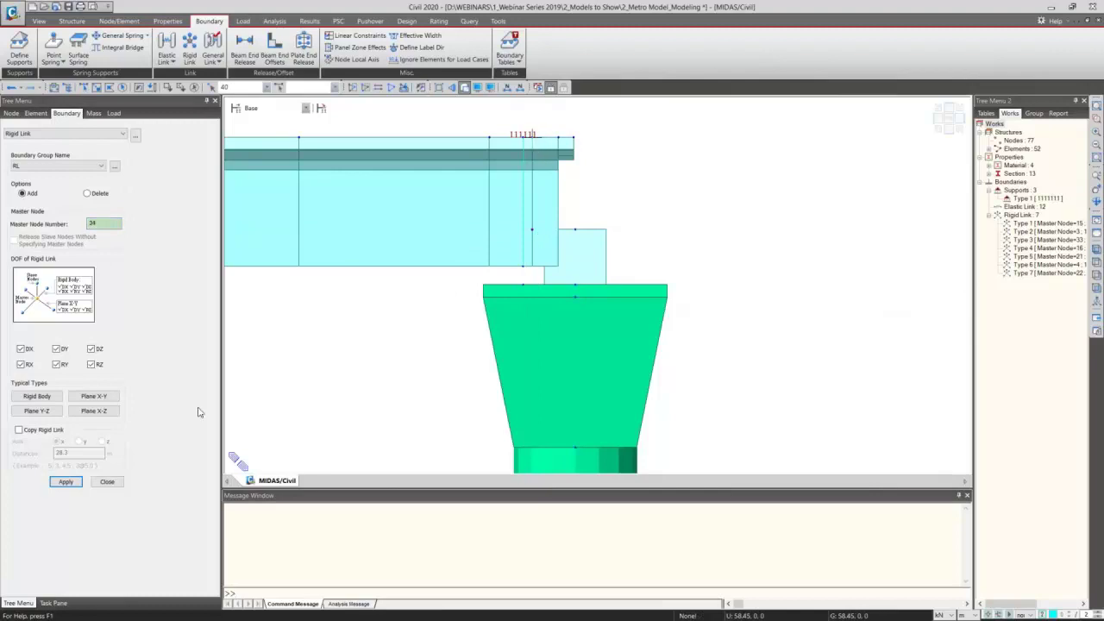
{"action": "left_click", "coordinate": [64, 483]}
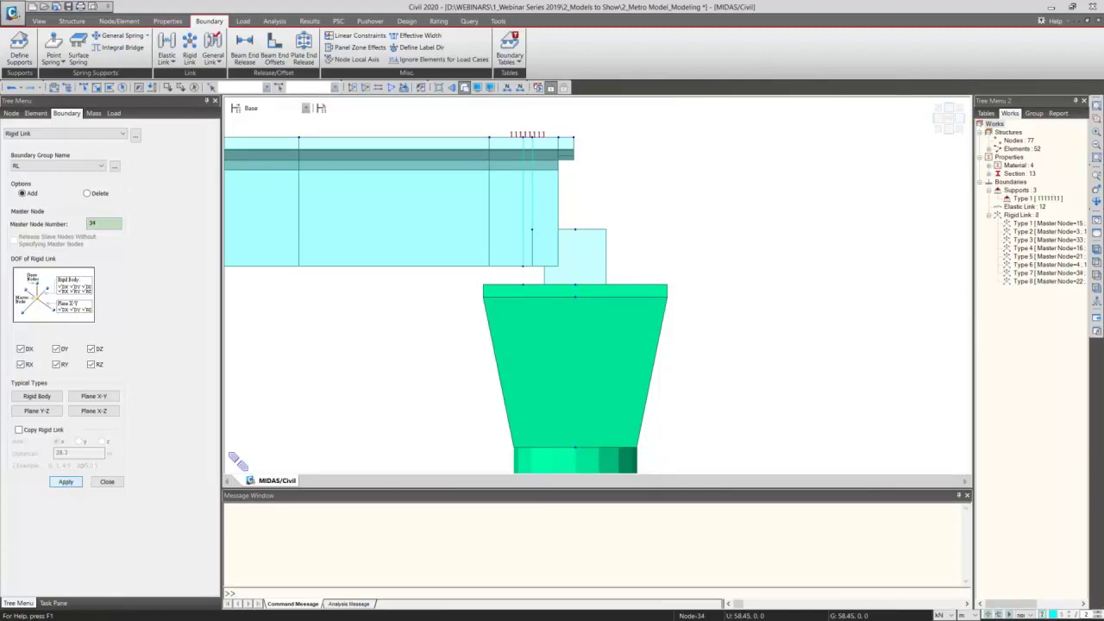
{"action": "left_click", "coordinate": [104, 483]}
Step: Show the whole bridge in isometric view and turn on the display of supports and elastic links
{"action": "left_click", "coordinate": [949, 127]}
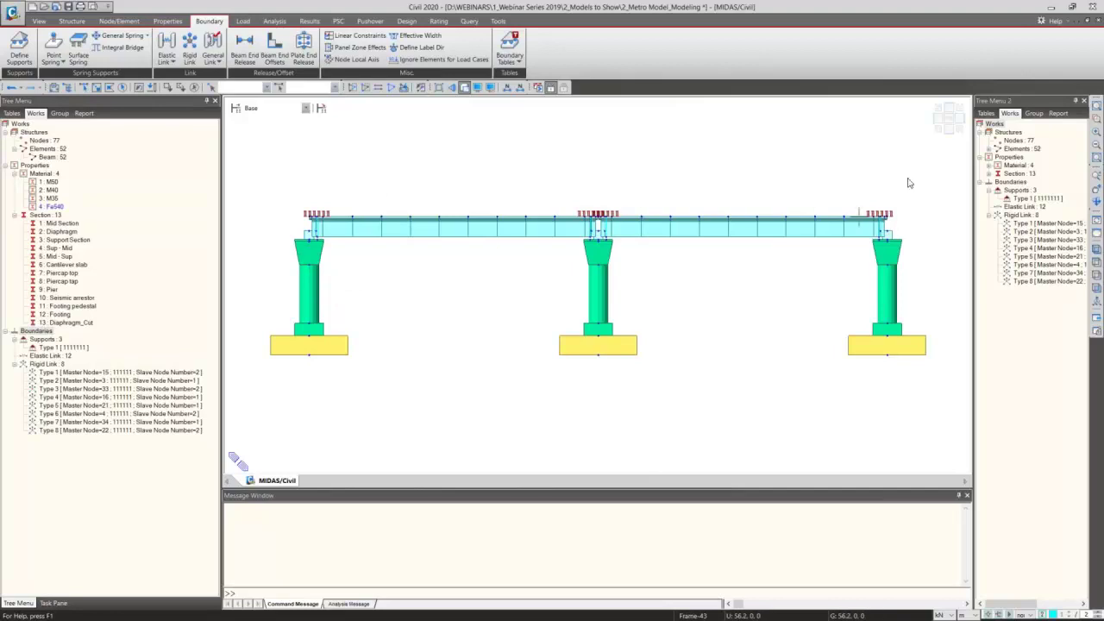
{"action": "left_click", "coordinate": [943, 131]}
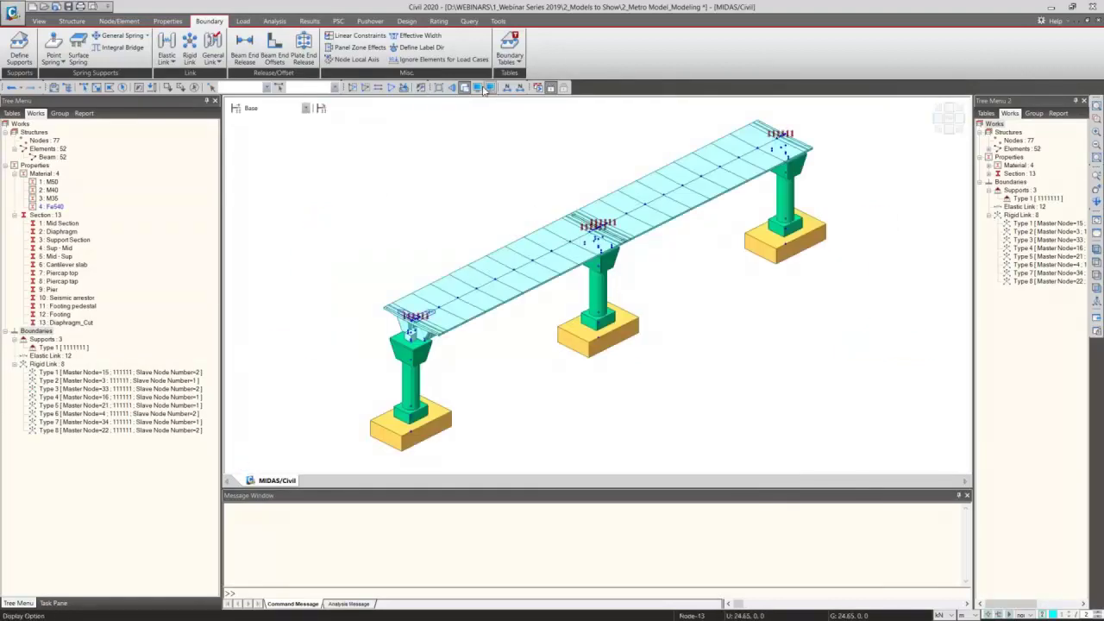
{"action": "key", "text": "ctrl+e"}
{"action": "left_click", "coordinate": [545, 187]}
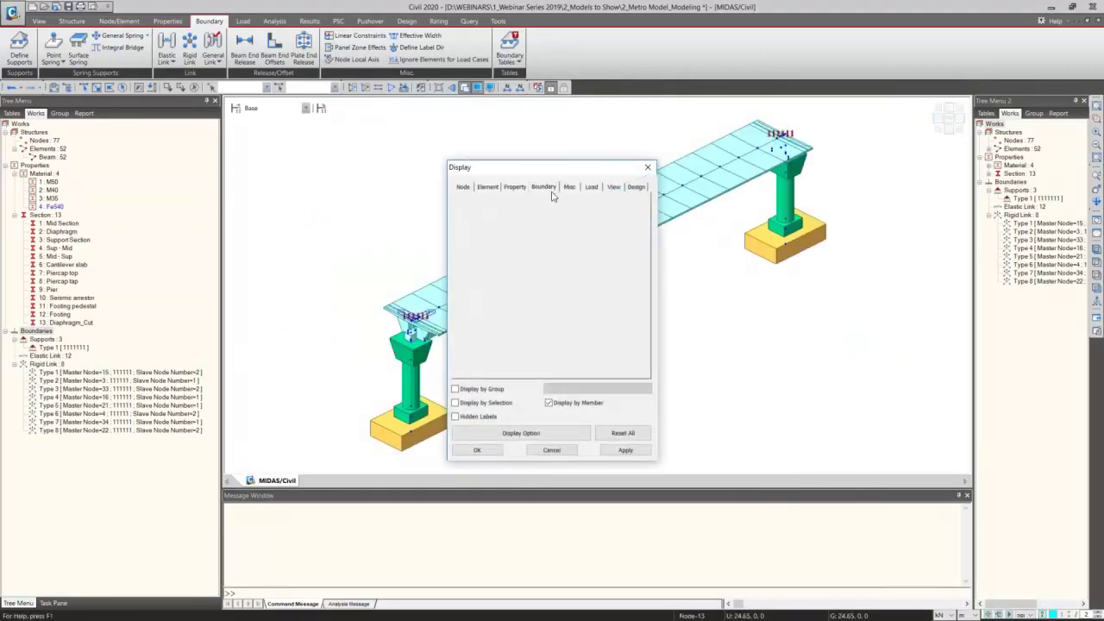
{"action": "left_click_drag", "start_coordinate": [496, 363], "coordinate": [502, 420]}
{"action": "left_click", "coordinate": [467, 359]}
{"action": "left_click", "coordinate": [477, 449]}
Step: Examine the links at the first pier's bearings and arrestor up close, switching from rendered sections to wireframe
{"action": "scroll", "coordinate": [408, 364], "scroll_direction": "up", "scroll_amount": 10}
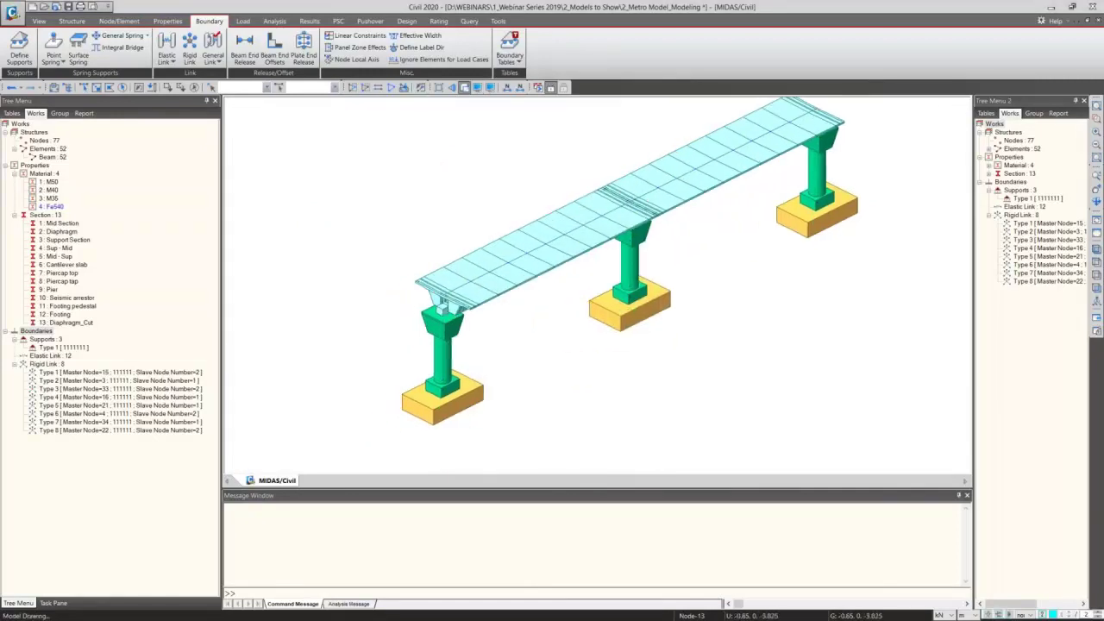
{"action": "scroll", "coordinate": [399, 274], "scroll_direction": "up", "scroll_amount": 4}
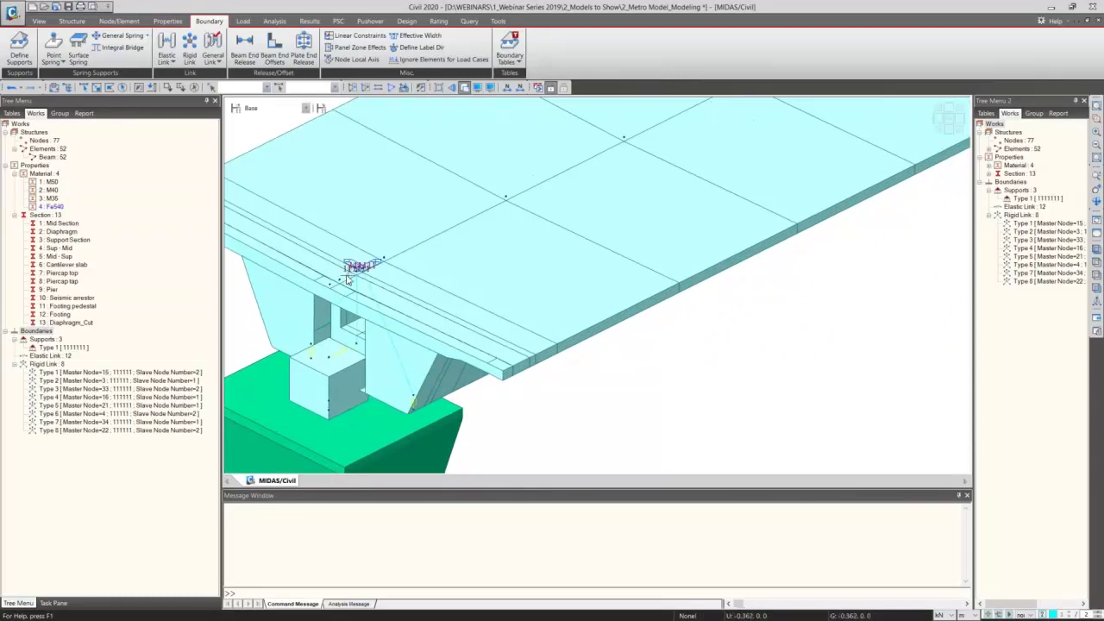
{"action": "middle_click_drag", "start_coordinate": [444, 227], "coordinate": [467, 168]}
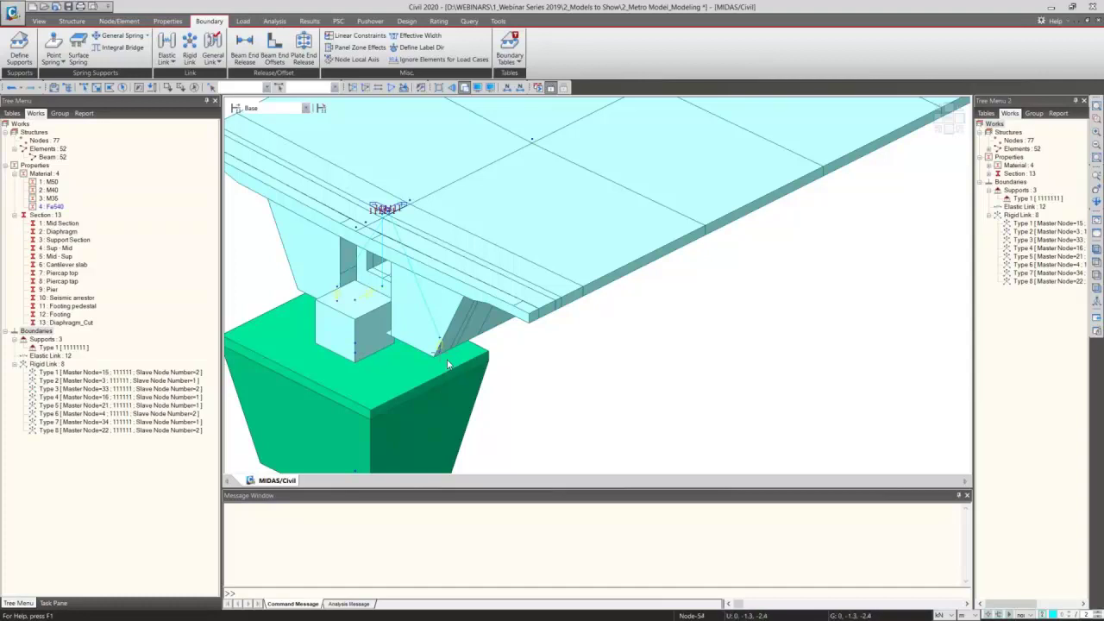
{"action": "left_click", "coordinate": [464, 87]}
{"action": "left_click", "coordinate": [464, 88]}
{"action": "left_click", "coordinate": [465, 87]}
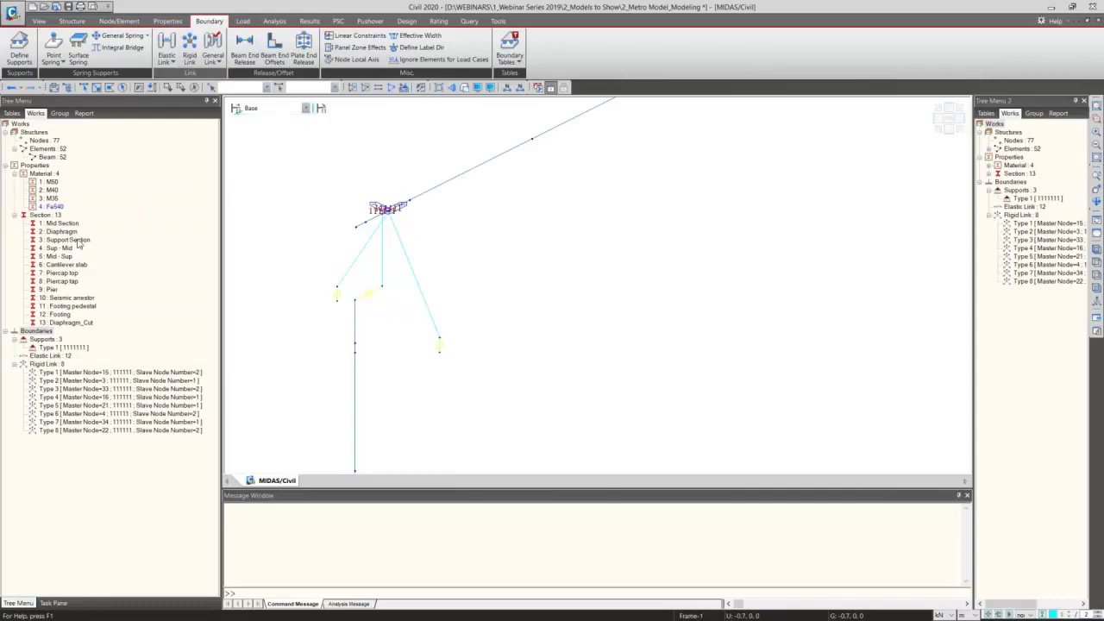
Step: Start a new rigid link in boundary group RL with pier node 61 at the first pier as master node
{"action": "left_click", "coordinate": [58, 166]}
{"action": "left_click", "coordinate": [43, 210]}
{"action": "left_click", "coordinate": [102, 224]}
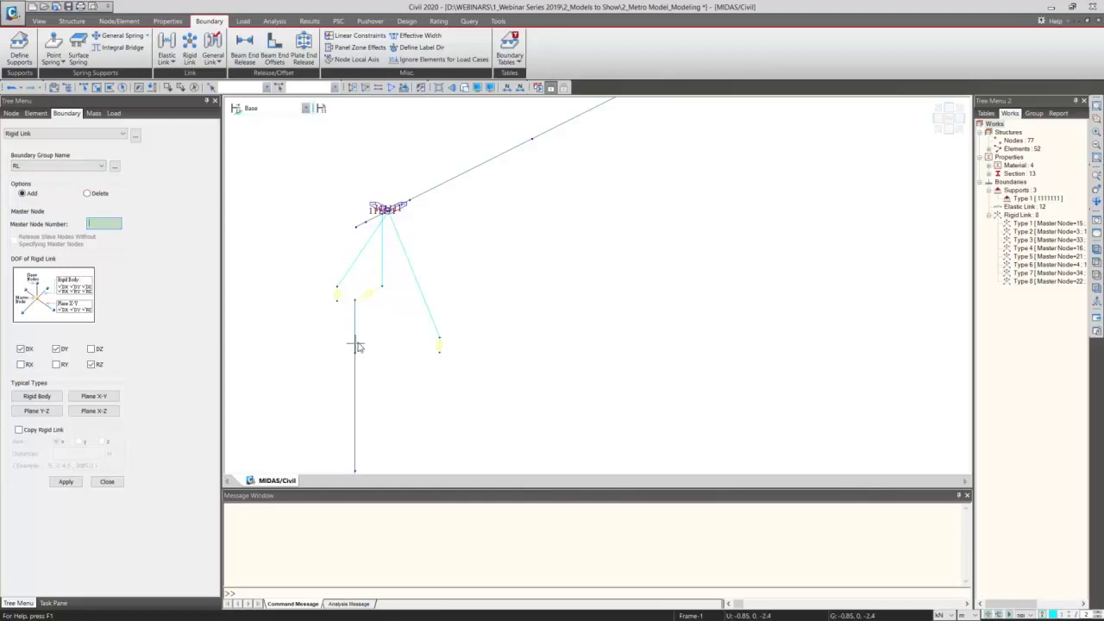
{"action": "left_click", "coordinate": [467, 88]}
{"action": "left_click", "coordinate": [467, 88]}
{"action": "left_click", "coordinate": [359, 345]}
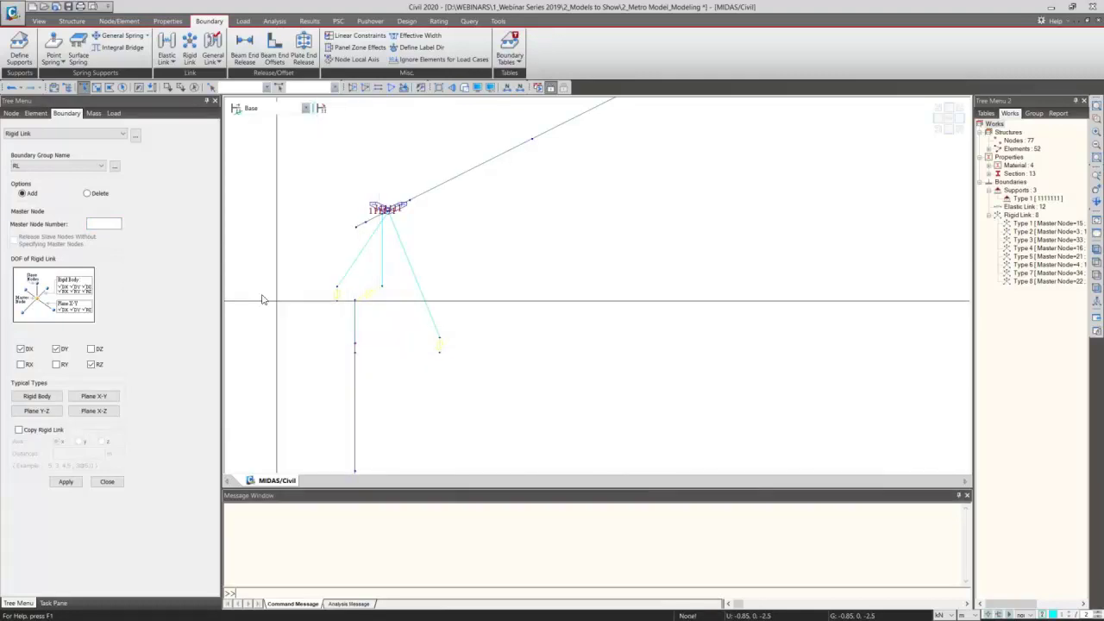
{"action": "left_click", "coordinate": [114, 222]}
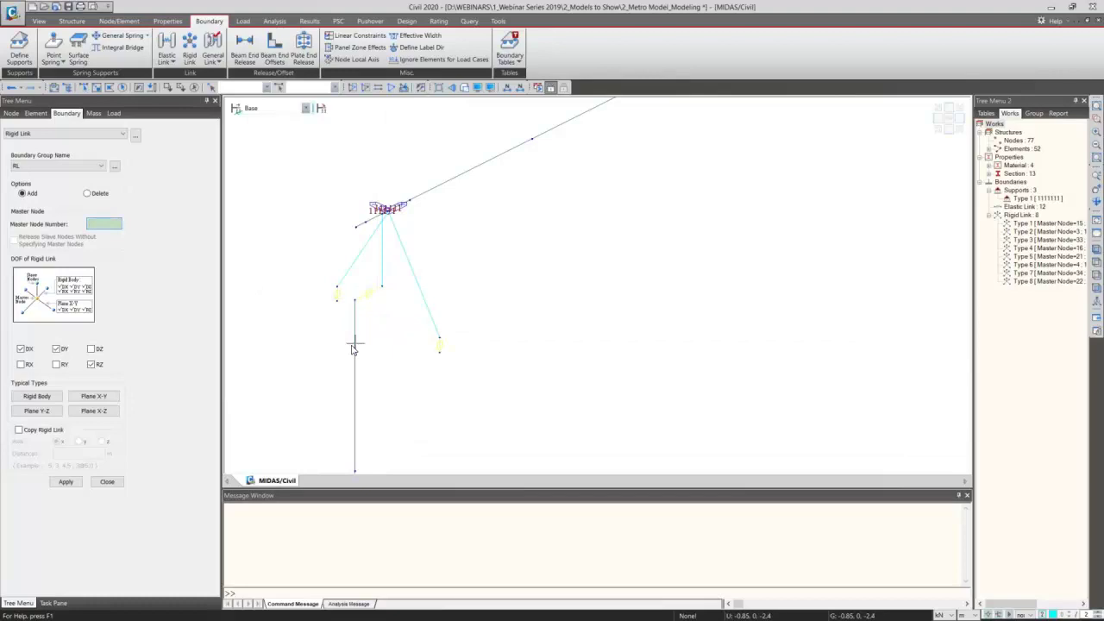
{"action": "left_click", "coordinate": [354, 345]}
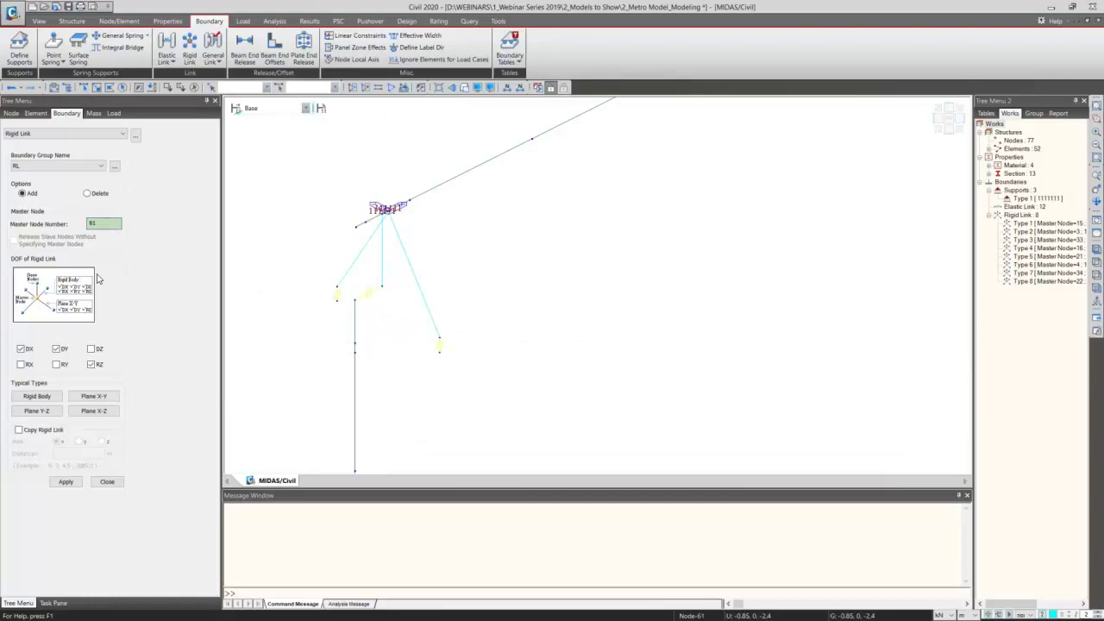
Step: Create a rigid-body link from master node 61 to the first pier's two bearing bottom nodes, copied 30 m along x
{"action": "left_click", "coordinate": [37, 397]}
{"action": "left_click", "coordinate": [46, 432]}
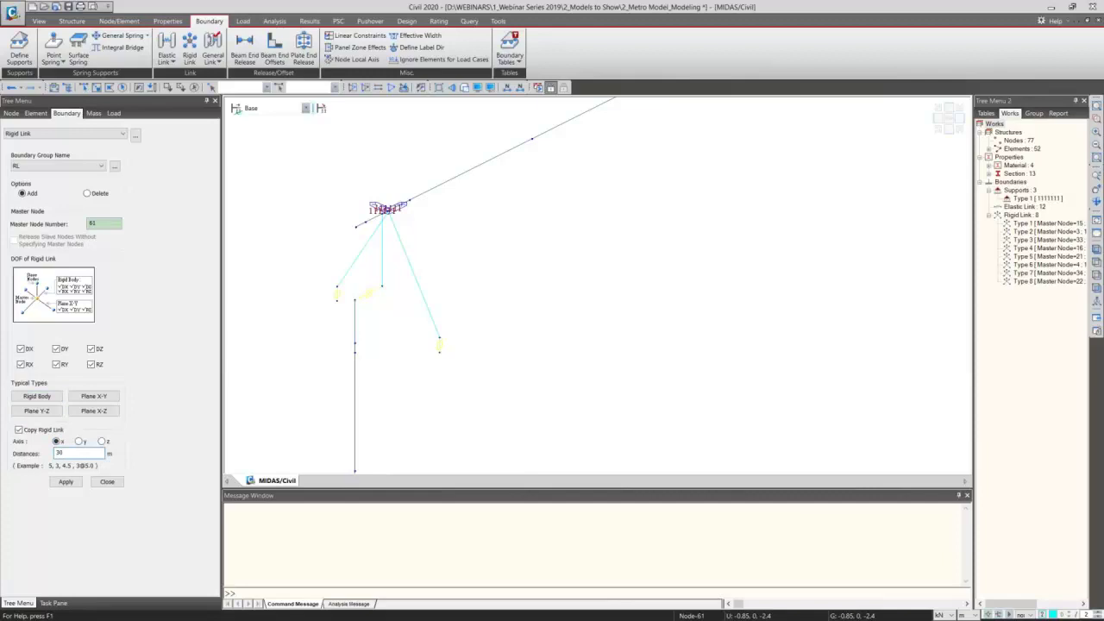
{"action": "key", "text": "ctrl+w"}
{"action": "left_click", "coordinate": [439, 349]}
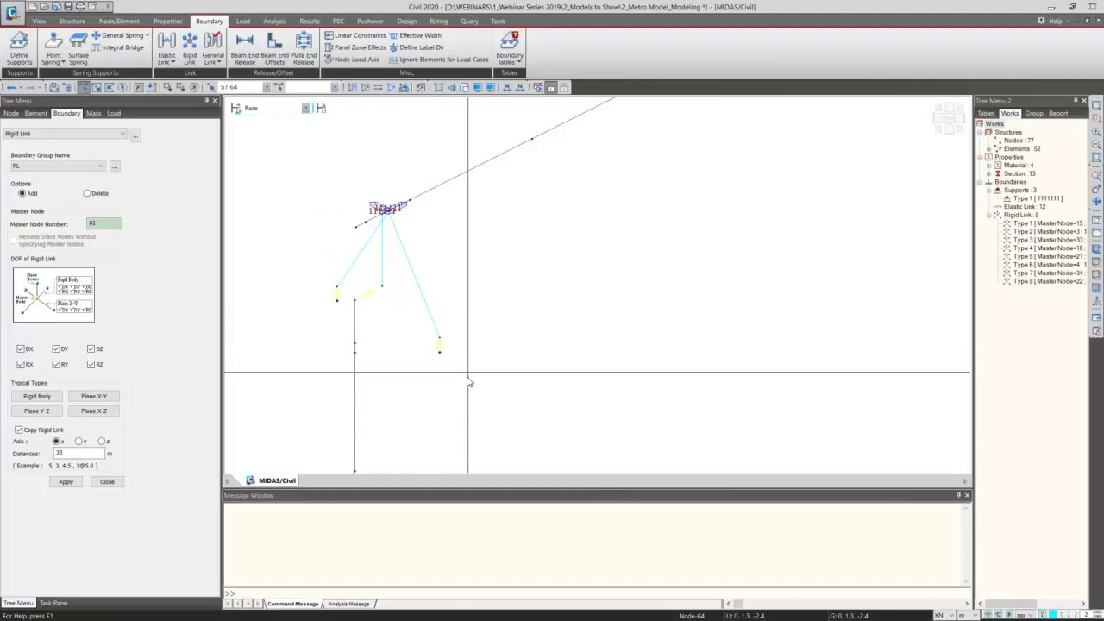
{"action": "left_click", "coordinate": [66, 482]}
Step: Create a rigid link from master node 62 to the first span's bearing bottom nodes 58 and 65 at the middle pier, copied 30 m along x
{"action": "left_click", "coordinate": [947, 121]}
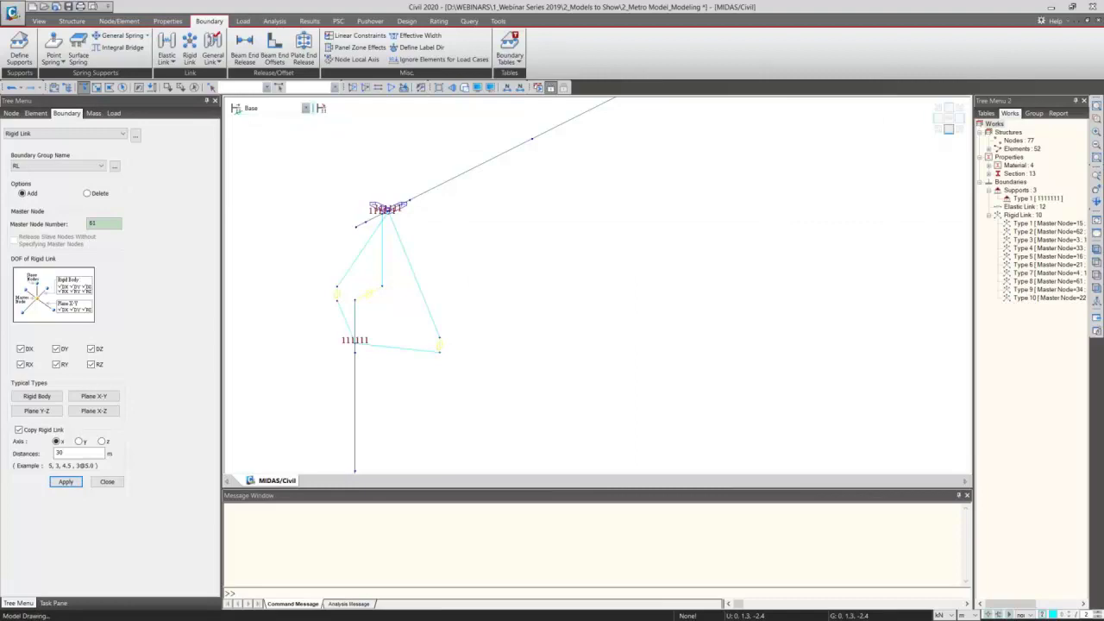
{"action": "mouse_move", "coordinate": [648, 265]}
{"action": "middle_mouse_down", "text": "ctrl"}
{"action": "mouse_move", "coordinate": [628, 253]}
{"action": "mouse_move", "coordinate": [643, 249]}
{"action": "middle_mouse_up", "text": "ctrl"}
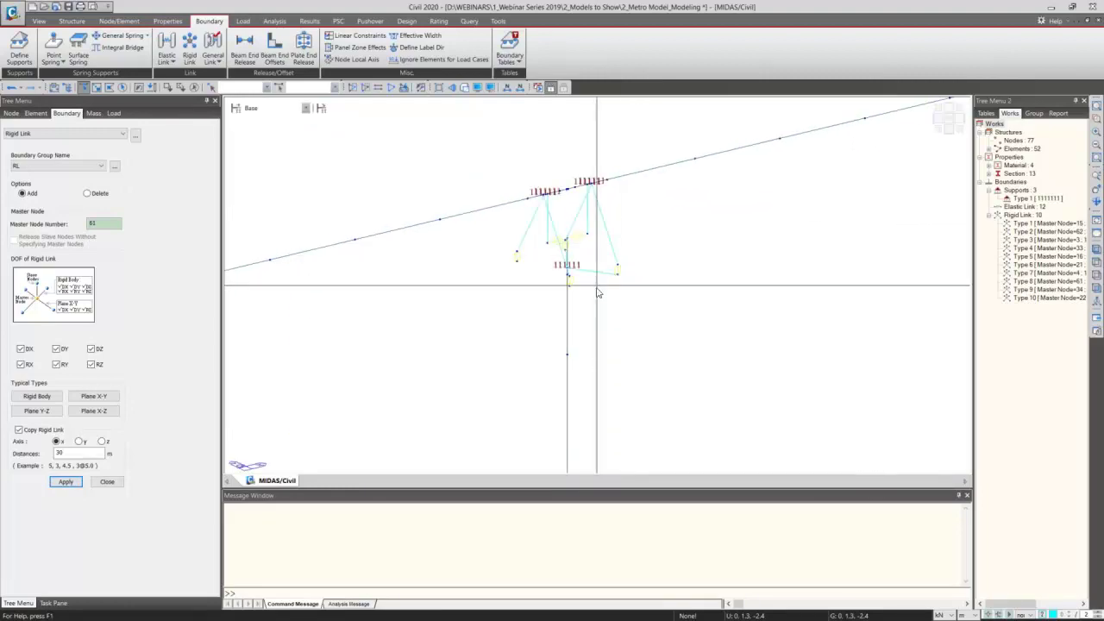
{"action": "middle_click_drag", "start_coordinate": [601, 291], "coordinate": [607, 319], "text": "ctrl"}
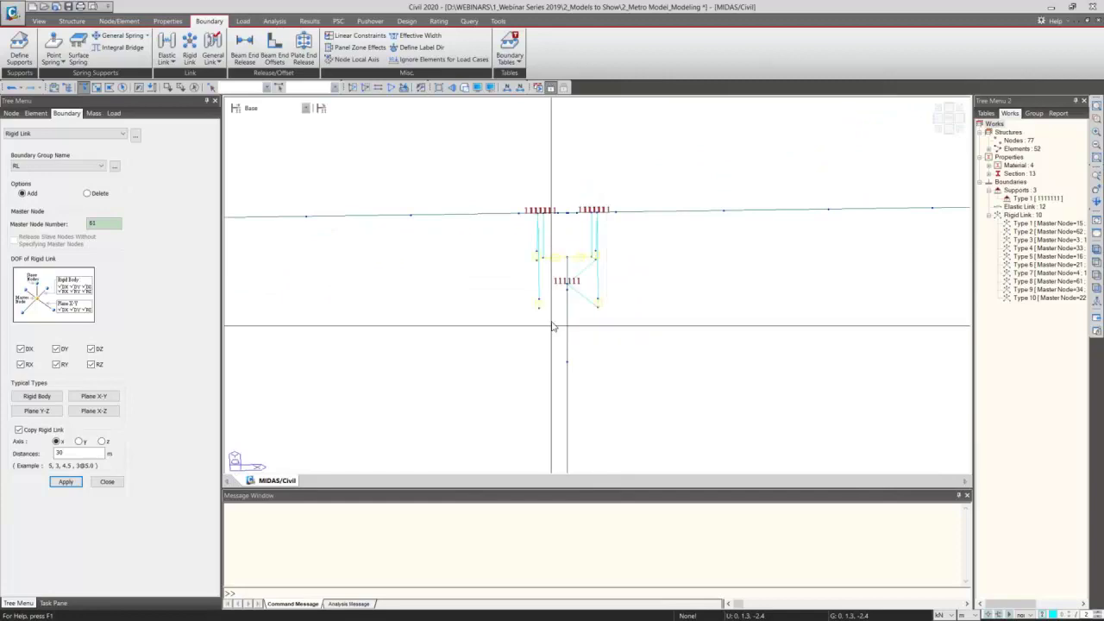
{"action": "middle_click_drag", "start_coordinate": [547, 301], "coordinate": [602, 286], "text": "ctrl"}
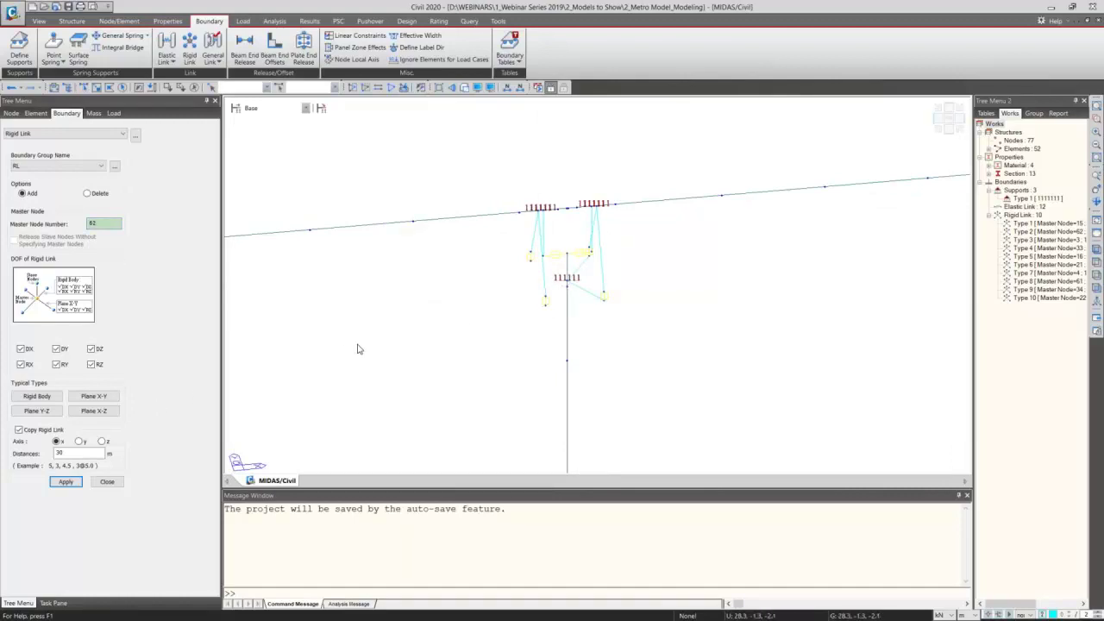
{"action": "middle_click_drag", "start_coordinate": [421, 381], "coordinate": [871, 164], "text": "ctrl"}
{"action": "scroll", "coordinate": [580, 245], "scroll_direction": "up", "scroll_amount": 2}
{"action": "scroll", "coordinate": [591, 251], "scroll_direction": "up", "scroll_amount": 3}
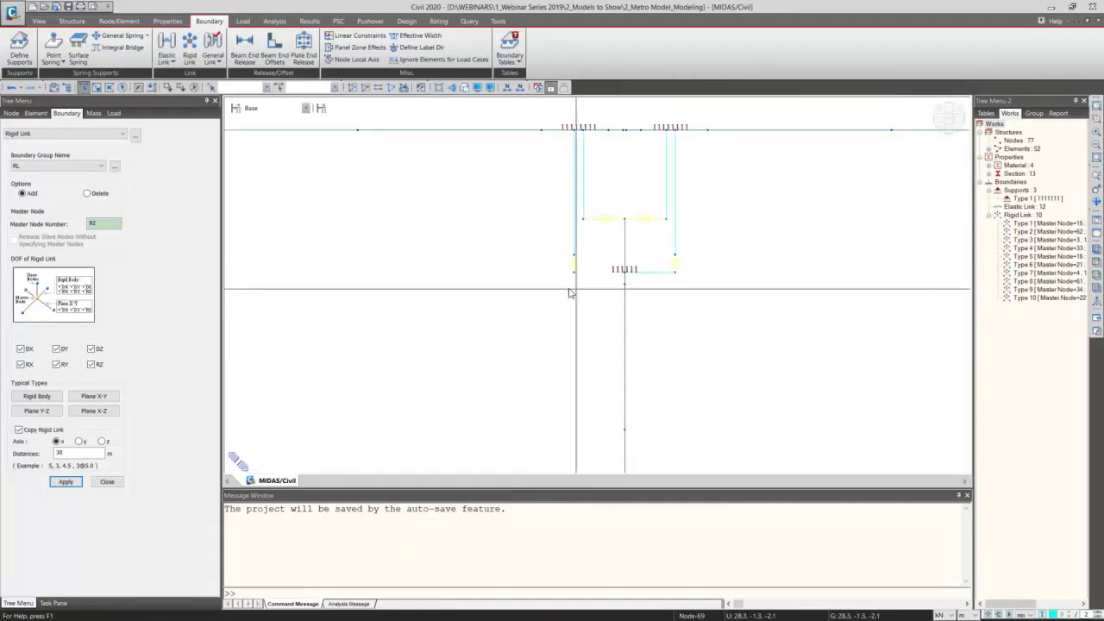
{"action": "left_click", "coordinate": [586, 295]}
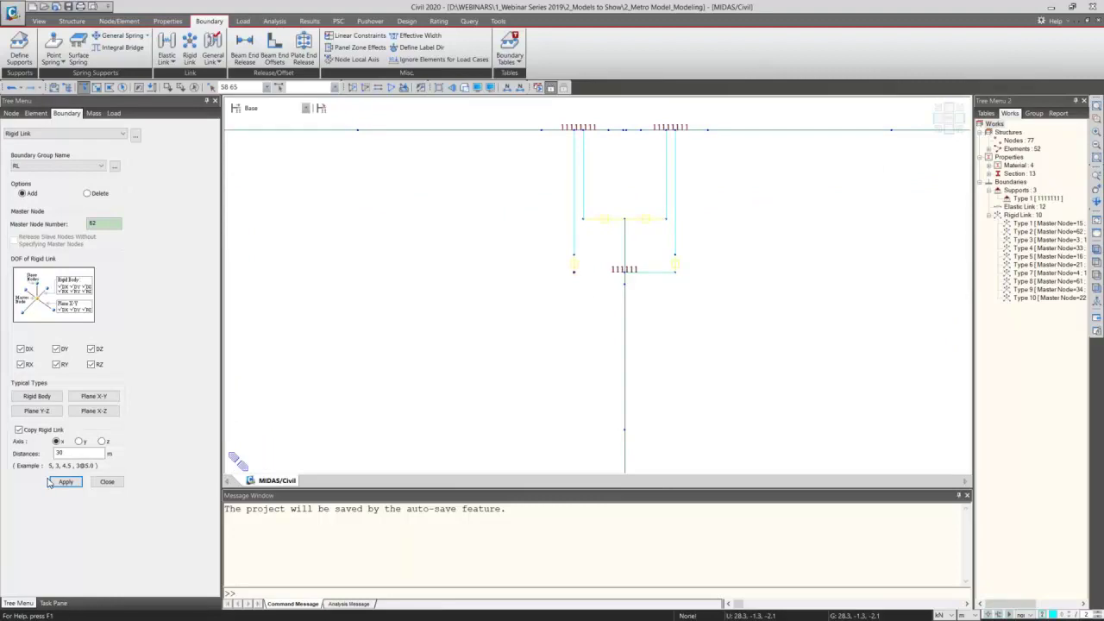
{"action": "left_click", "coordinate": [62, 482]}
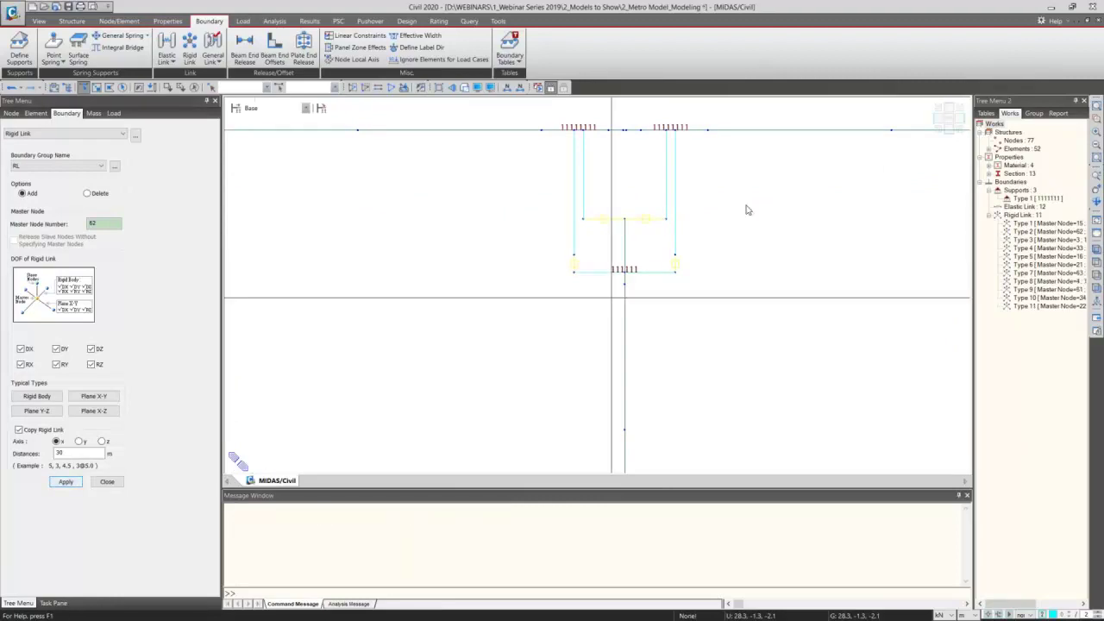
{"action": "key", "text": "ctrl+f"}
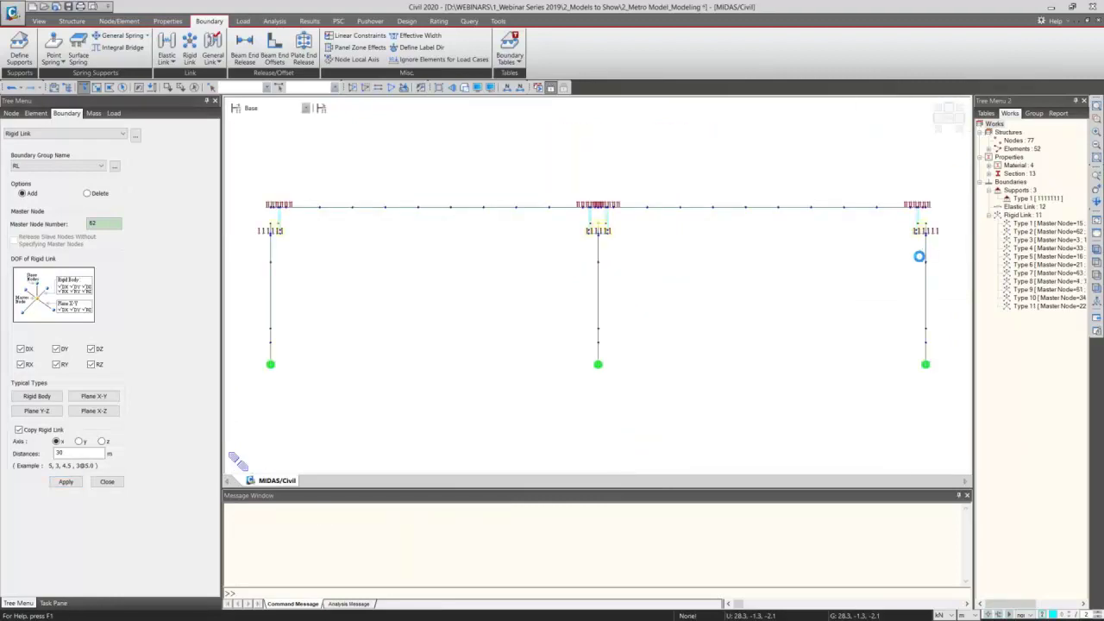
{"action": "left_click", "coordinate": [107, 482]}
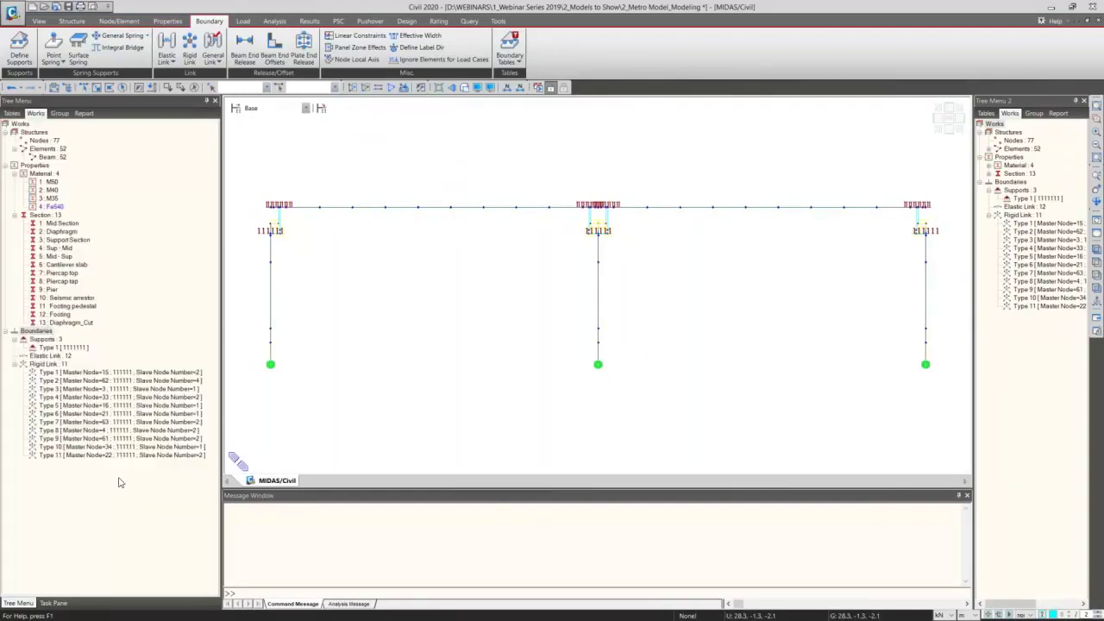
Step: Restore the rendered section display and turn on the elastic link local axes at the first pier
{"action": "left_click", "coordinate": [465, 87]}
{"action": "scroll", "coordinate": [341, 338], "scroll_direction": "up", "scroll_amount": 5}
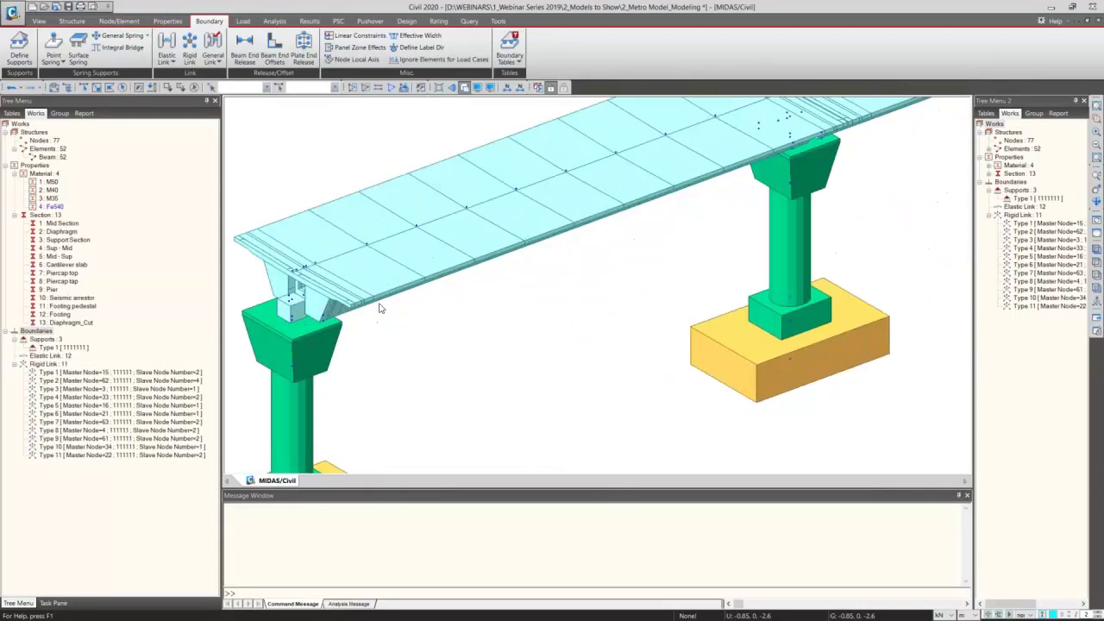
{"action": "scroll", "coordinate": [460, 291], "scroll_direction": "down", "scroll_amount": 2}
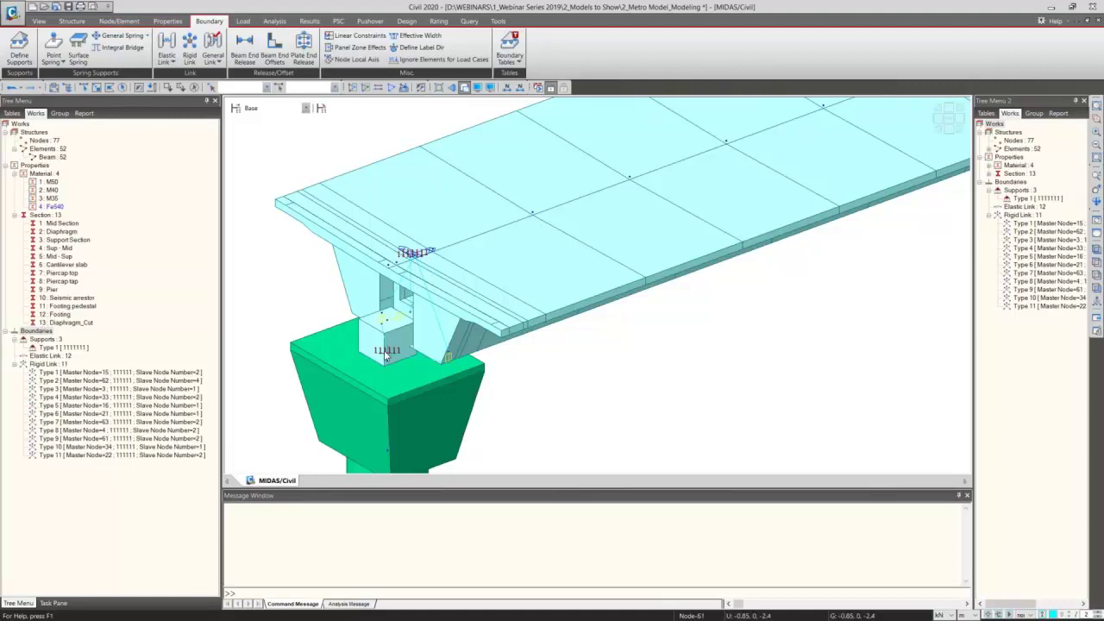
{"action": "middle_click_drag", "start_coordinate": [383, 350], "coordinate": [618, 371]}
{"action": "scroll", "coordinate": [618, 371], "scroll_direction": "up", "scroll_amount": 5}
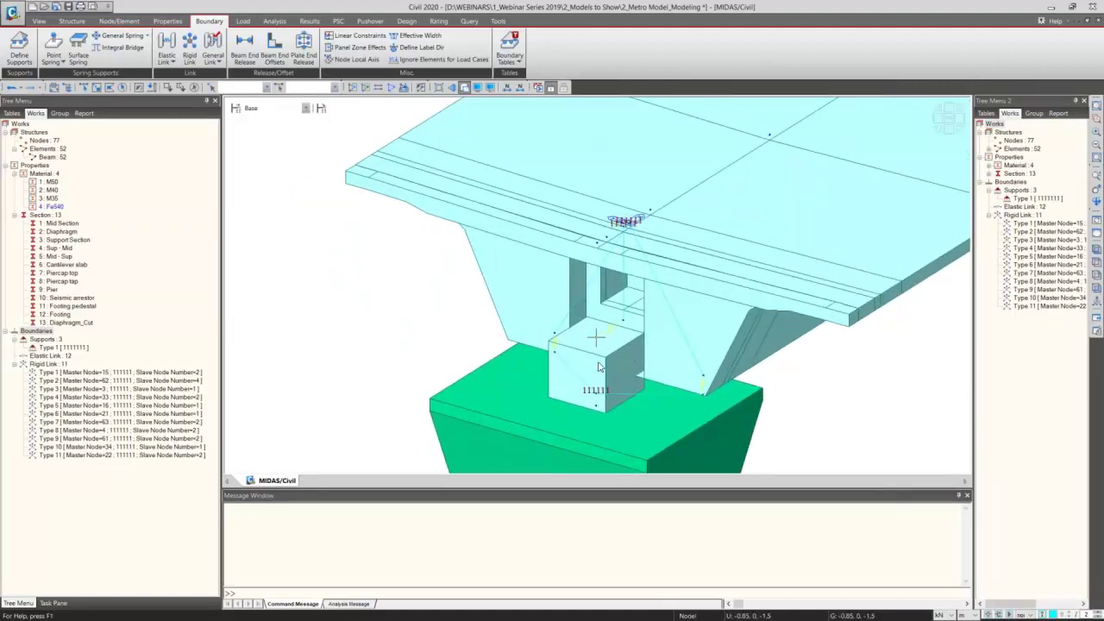
{"action": "left_click", "coordinate": [478, 88]}
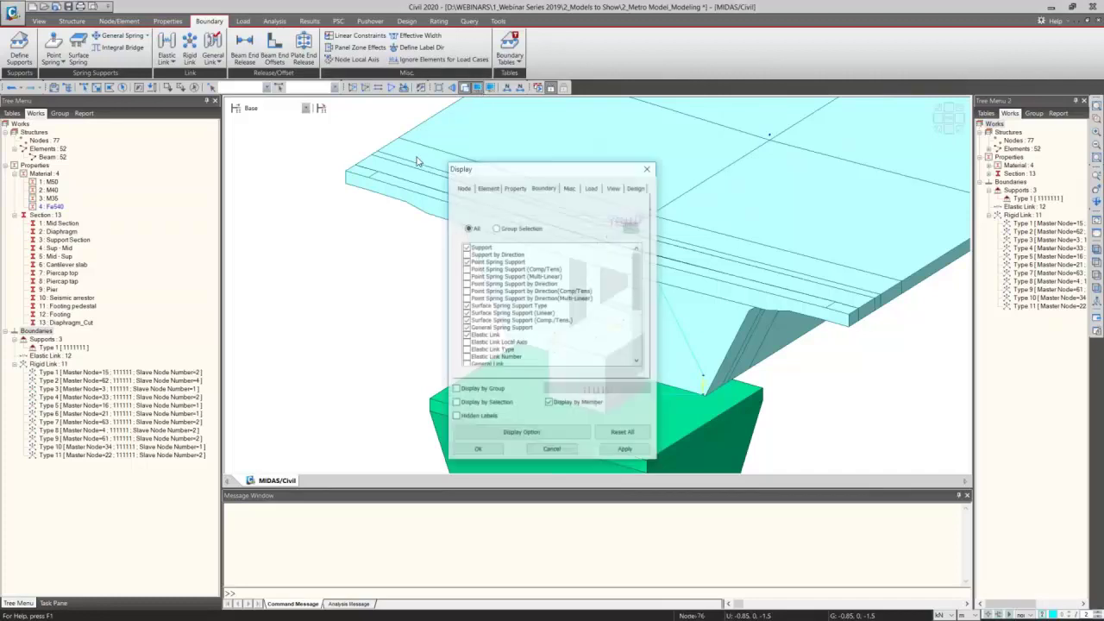
{"action": "left_click", "coordinate": [490, 187]}
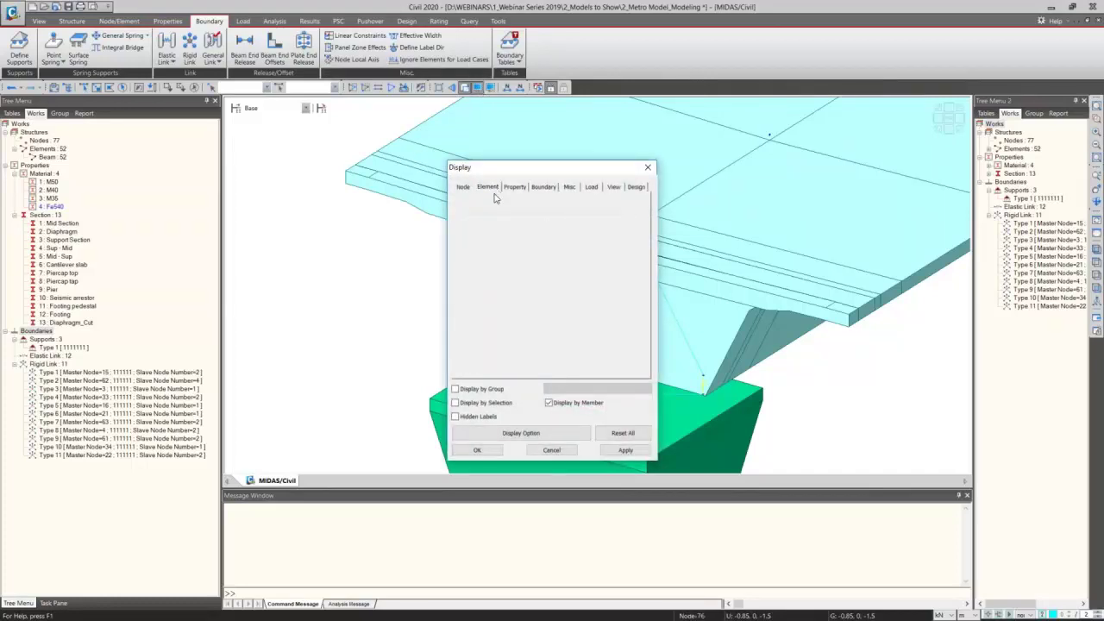
{"action": "left_click", "coordinate": [543, 188]}
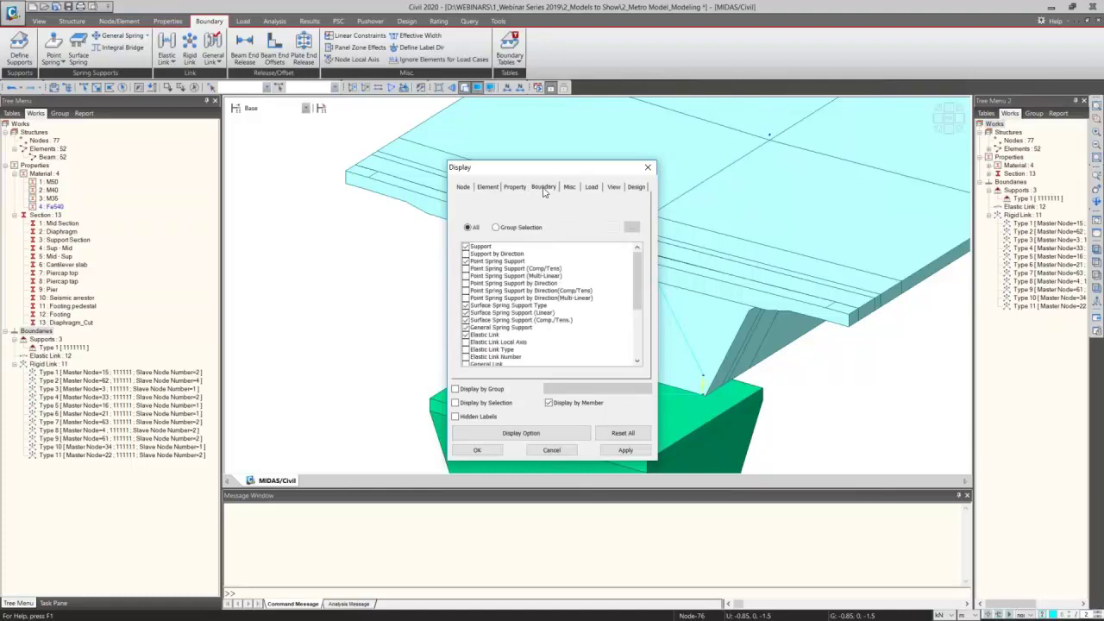
{"action": "left_click", "coordinate": [466, 343]}
{"action": "left_click", "coordinate": [477, 451]}
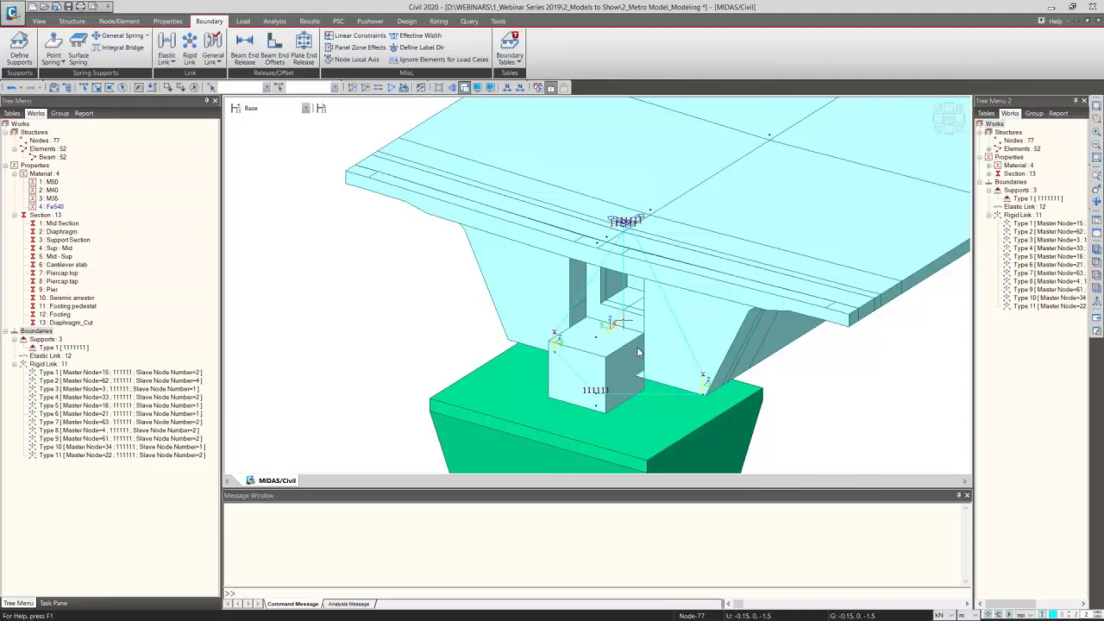
Step: Add a static load case named DeadLoad of type Dead Load (D)
{"action": "left_click", "coordinate": [940, 122]}
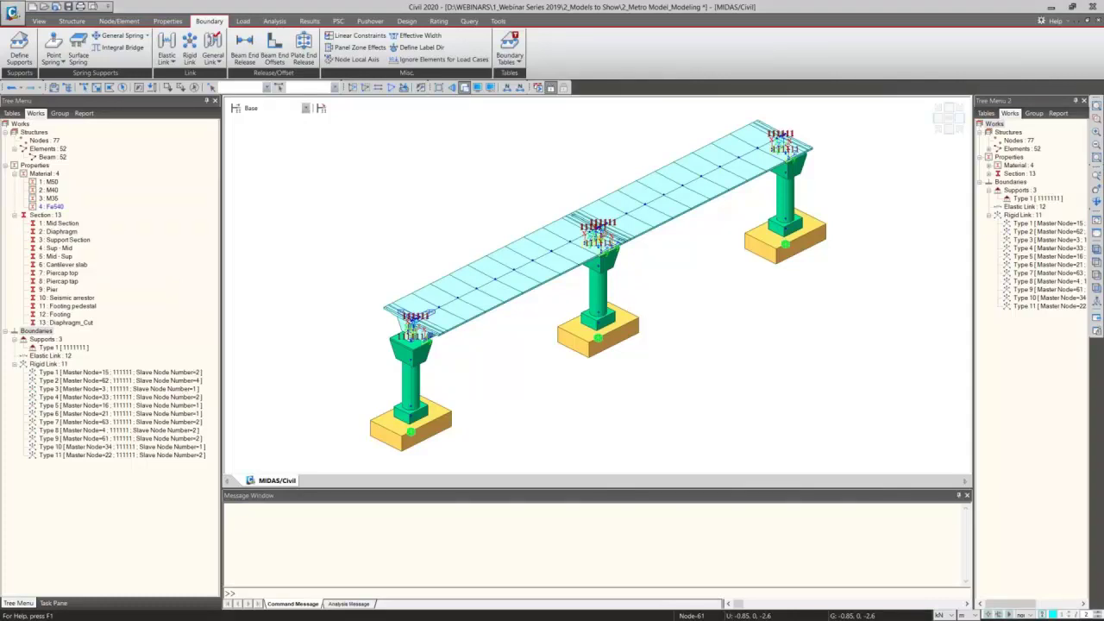
{"action": "left_click", "coordinate": [242, 24]}
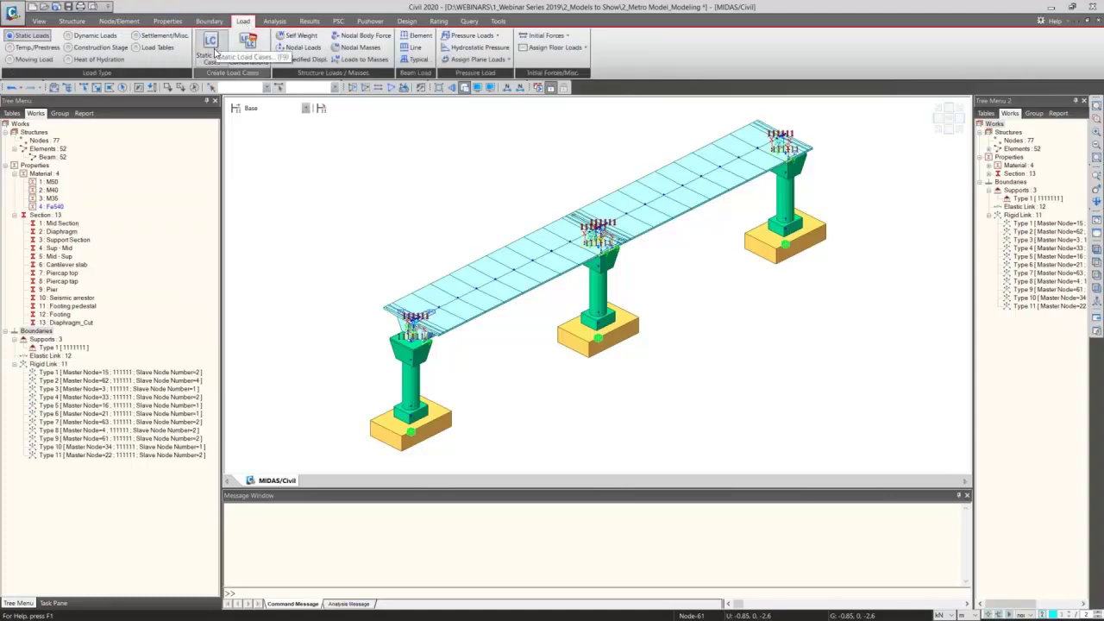
{"action": "left_click", "coordinate": [214, 53]}
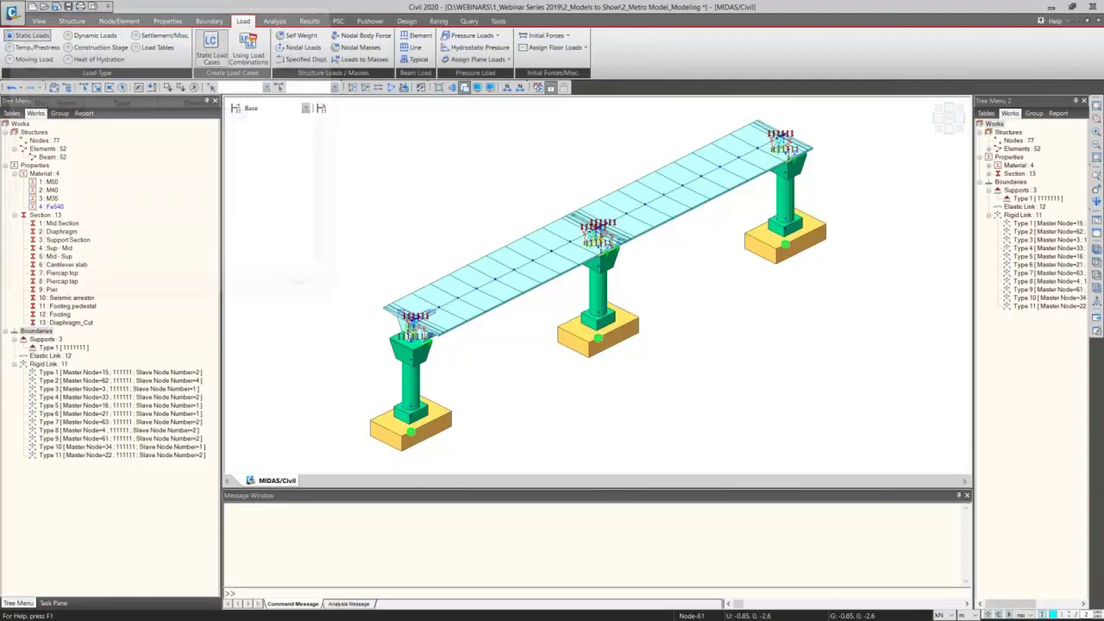
{"action": "left_click_drag", "start_coordinate": [232, 21], "coordinate": [336, 45]}
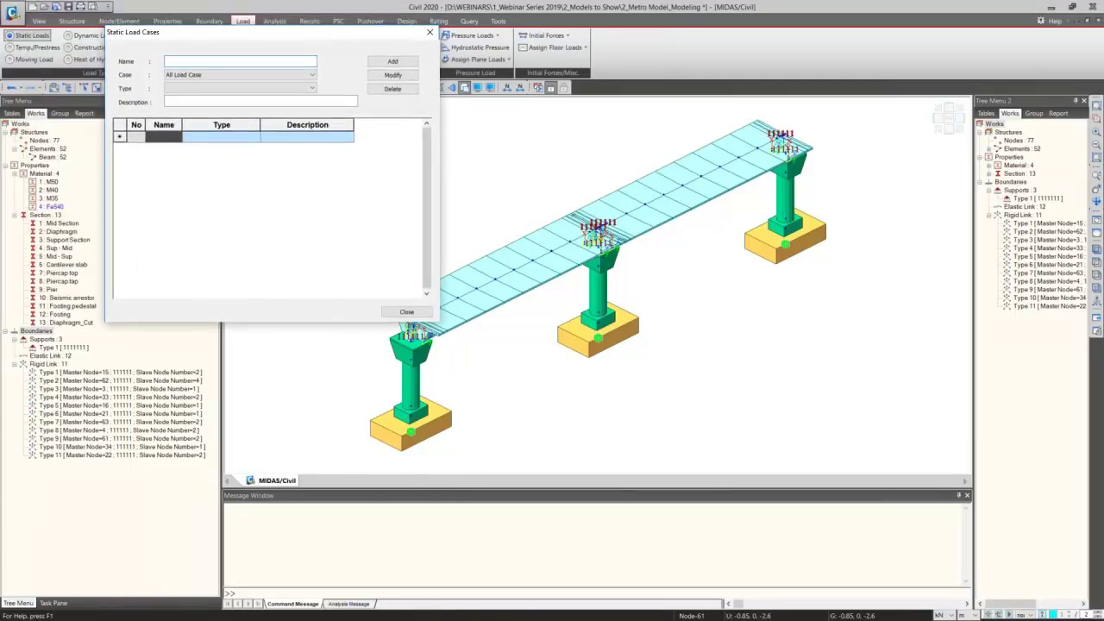
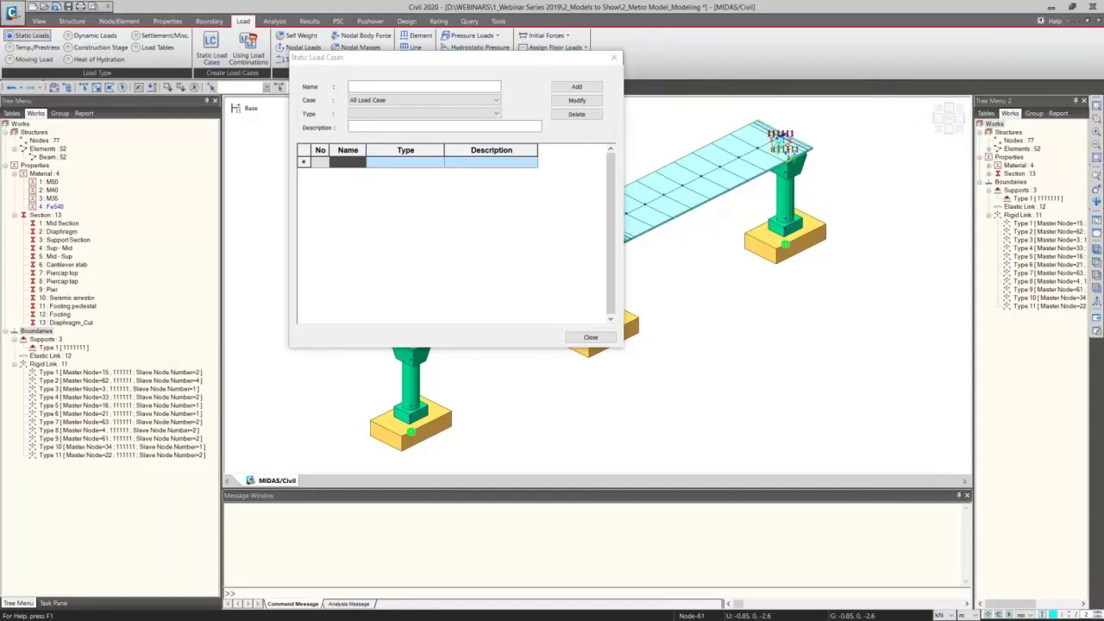
{"action": "left_click", "coordinate": [375, 85]}
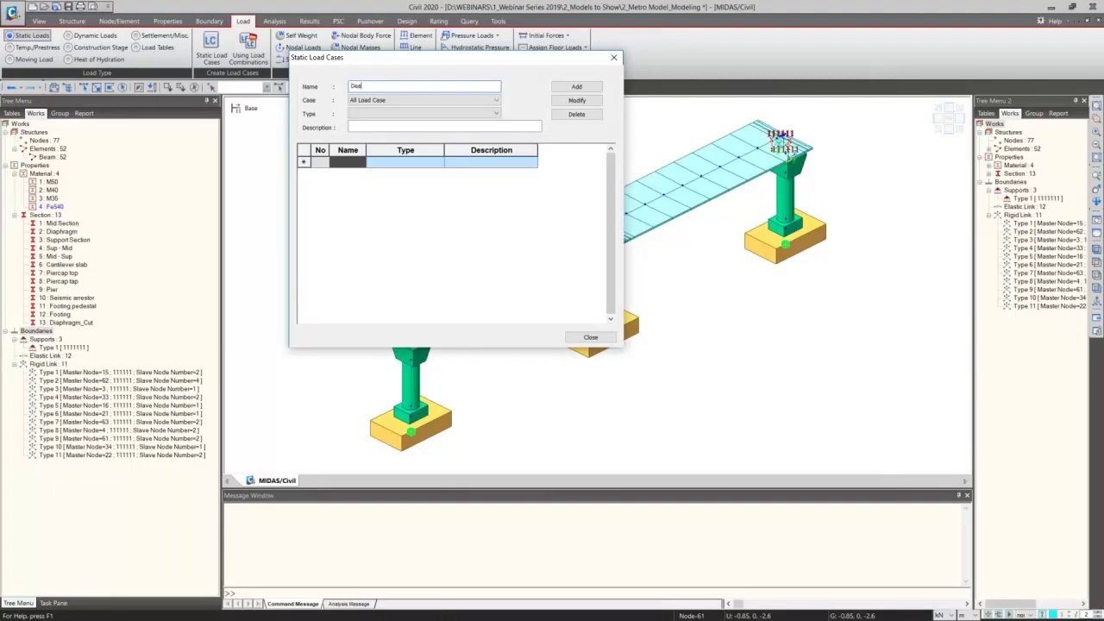
{"action": "left_click", "coordinate": [406, 113]}
{"action": "left_click", "coordinate": [405, 120]}
{"action": "left_click", "coordinate": [569, 87]}
{"action": "left_click", "coordinate": [383, 114]}
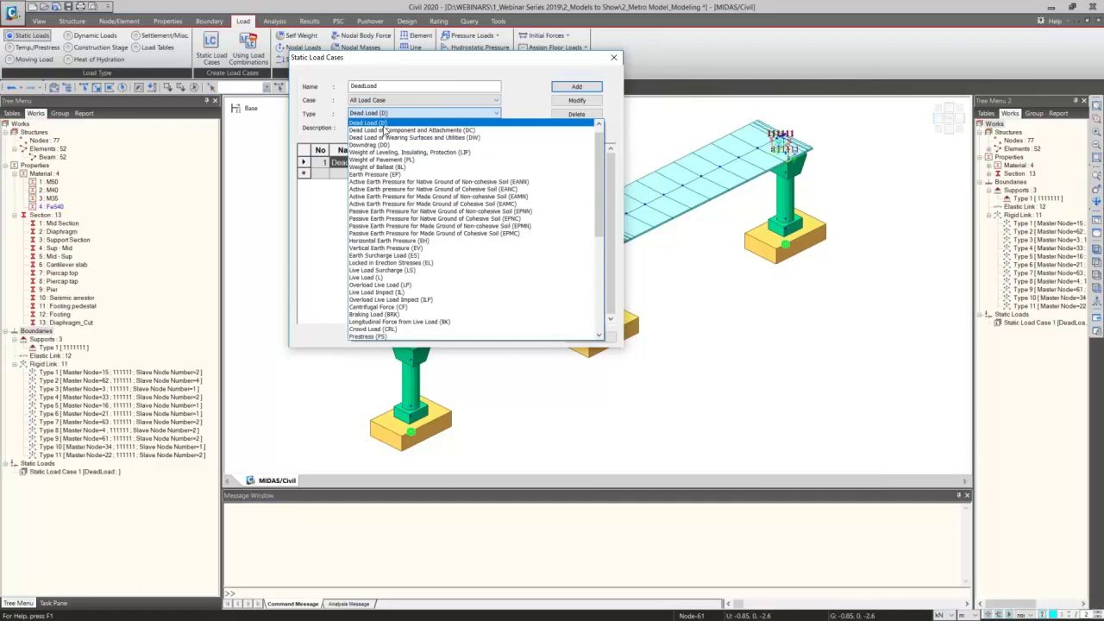
{"action": "left_click", "coordinate": [388, 112]}
Step: Add a static load case named SIDL of type Dead Load of Wearing Surfaces and Utilities (DW), and widen the Name column
{"action": "left_click", "coordinate": [397, 86]}
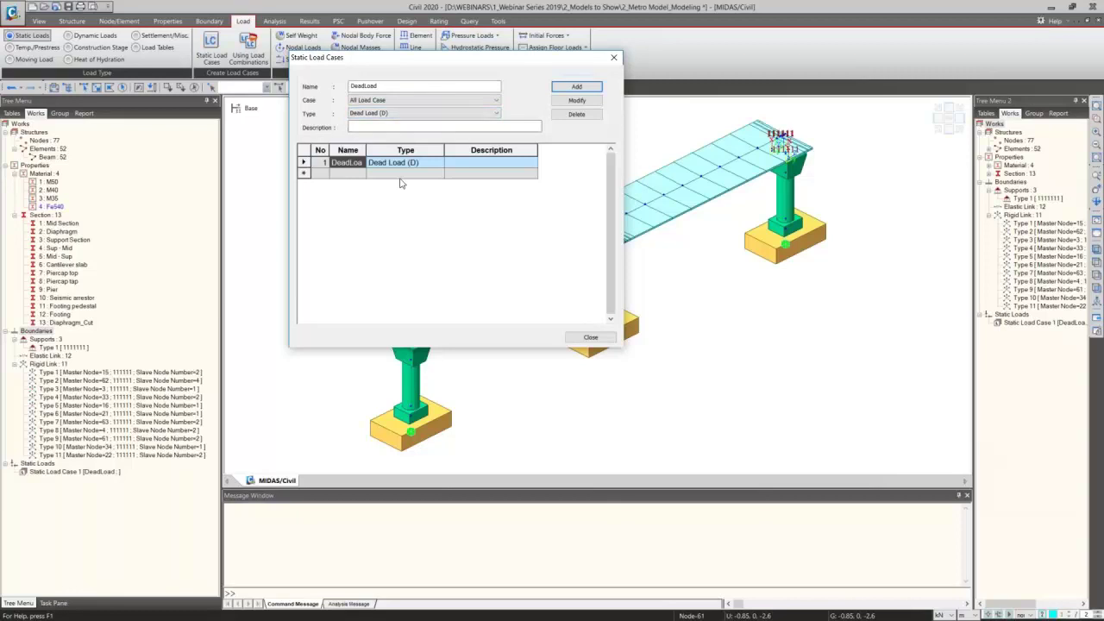
{"action": "left_click", "coordinate": [406, 150]}
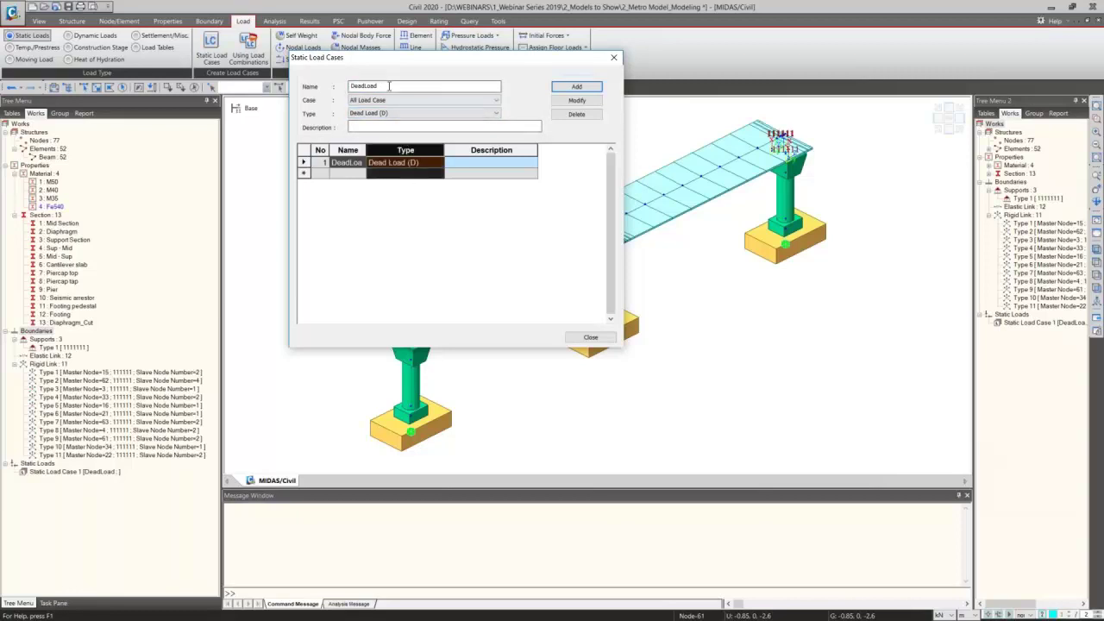
{"action": "double_click", "coordinate": [389, 87]}
{"action": "type", "text": "SIDL"}
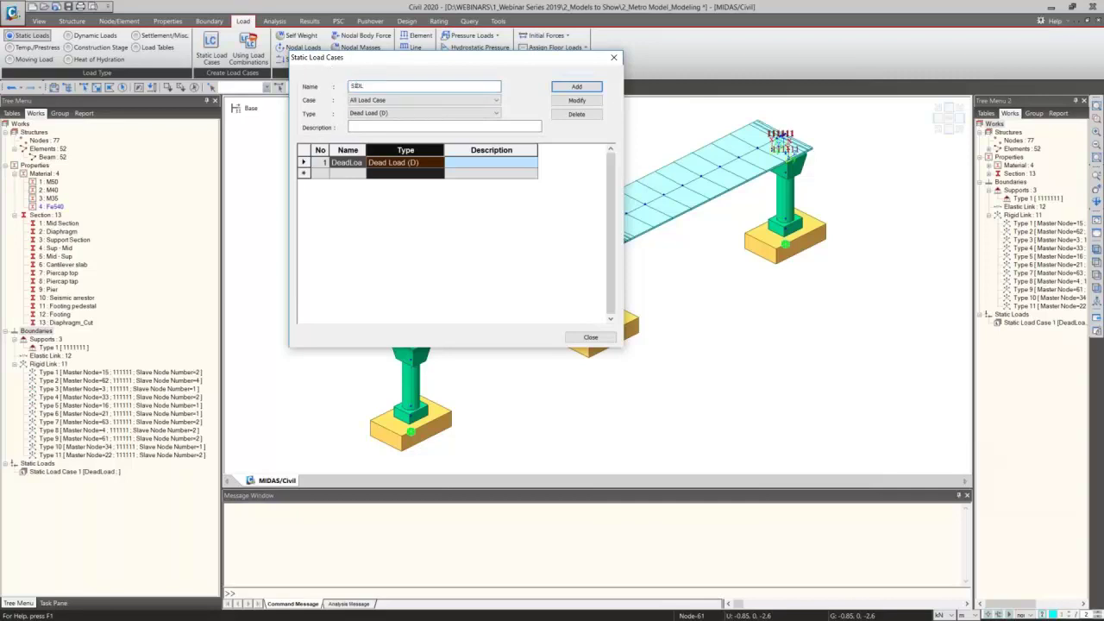
{"action": "left_click", "coordinate": [354, 113]}
{"action": "left_click", "coordinate": [380, 136]}
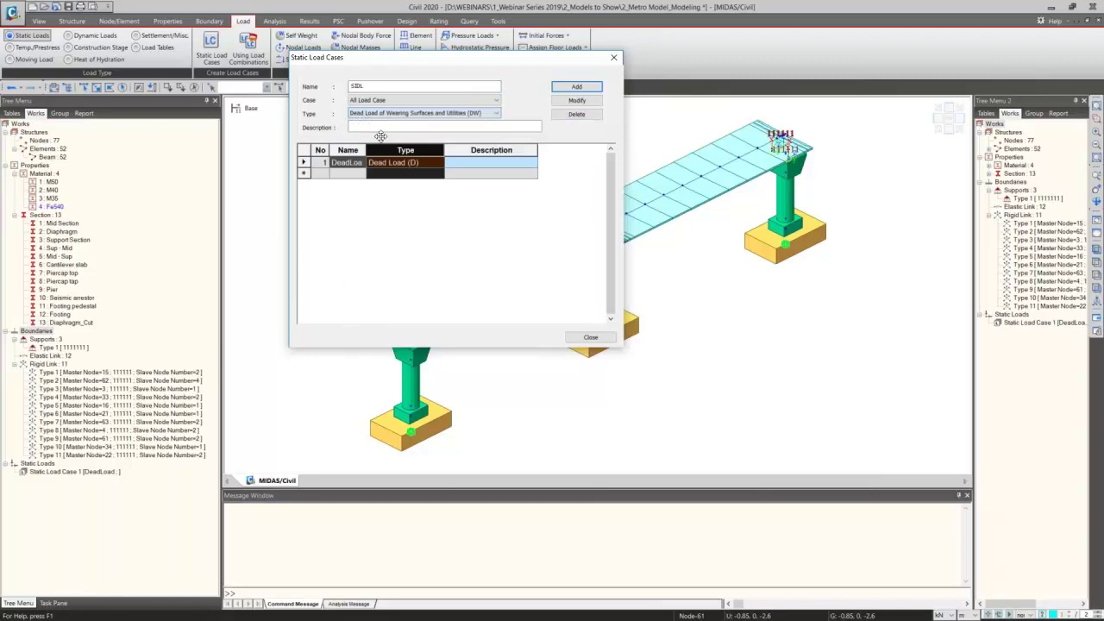
{"action": "left_click", "coordinate": [576, 86]}
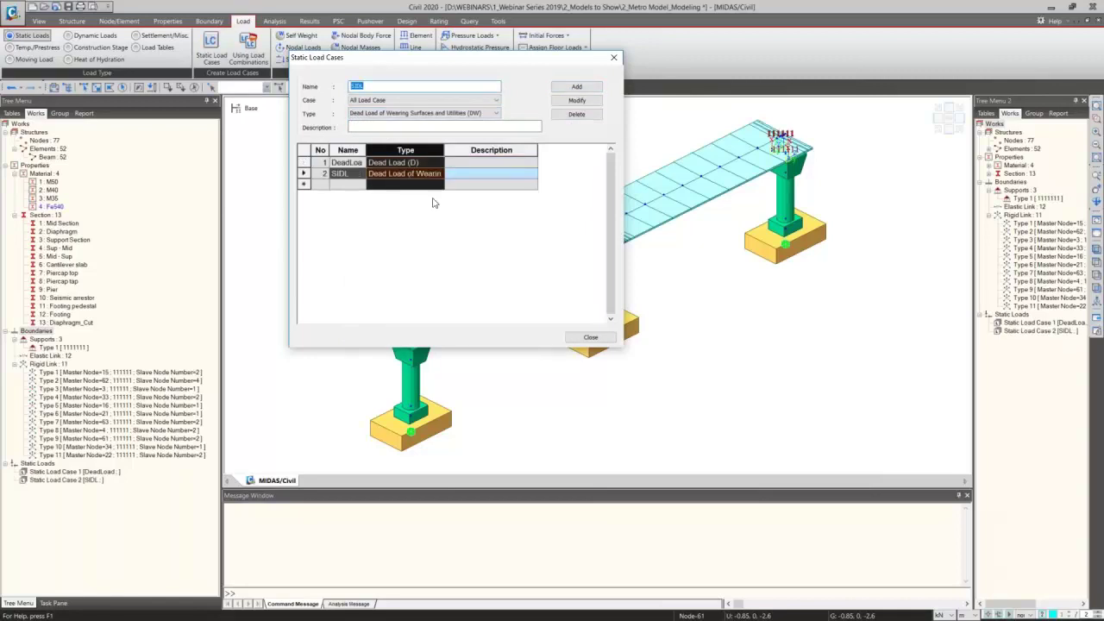
{"action": "left_click_drag", "start_coordinate": [366, 154], "coordinate": [376, 153]}
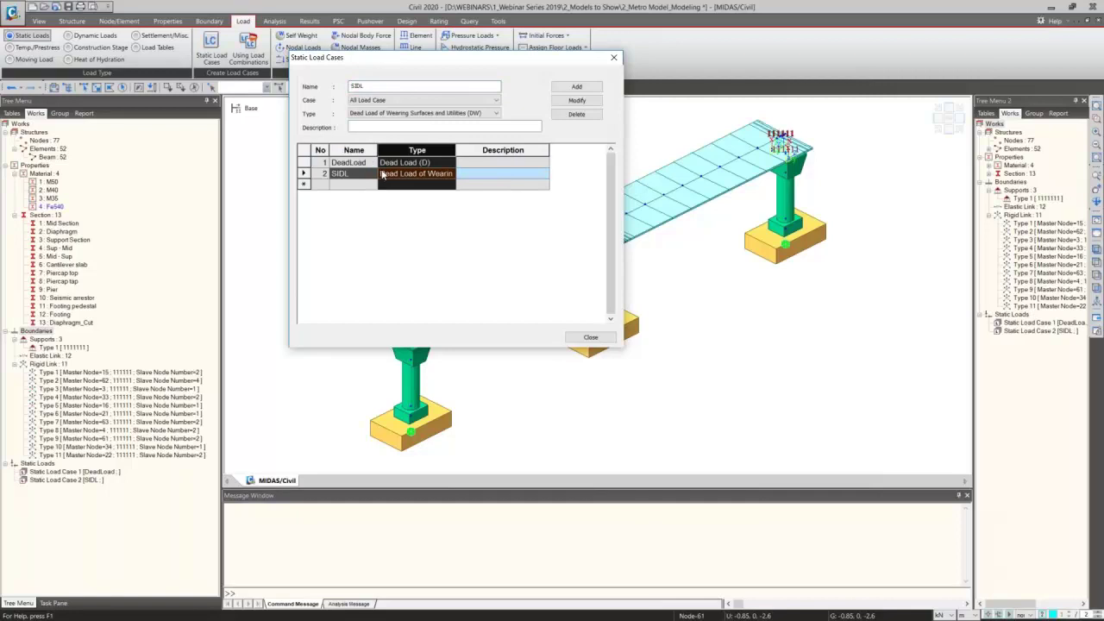
Step: Add a static load case named Prestress of type Prestress (PS) and finish defining load cases manually
{"action": "left_click", "coordinate": [382, 174]}
{"action": "type", "text": "Prestress"}
{"action": "left_click", "coordinate": [423, 113]}
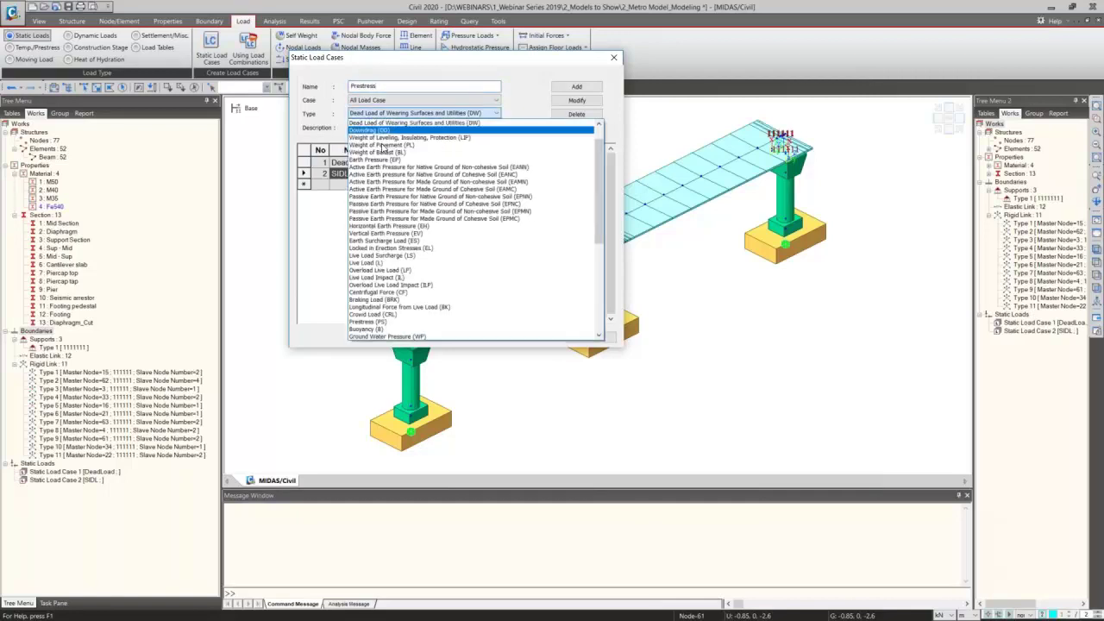
{"action": "scroll", "coordinate": [387, 164], "scroll_direction": "down", "scroll_amount": 2}
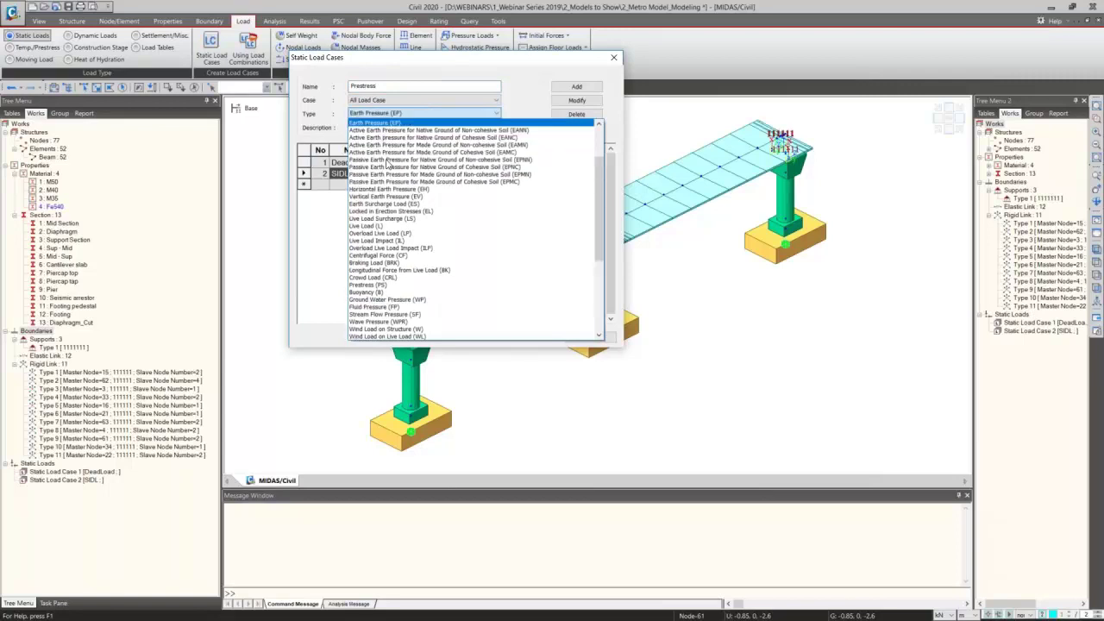
{"action": "left_click", "coordinate": [369, 285]}
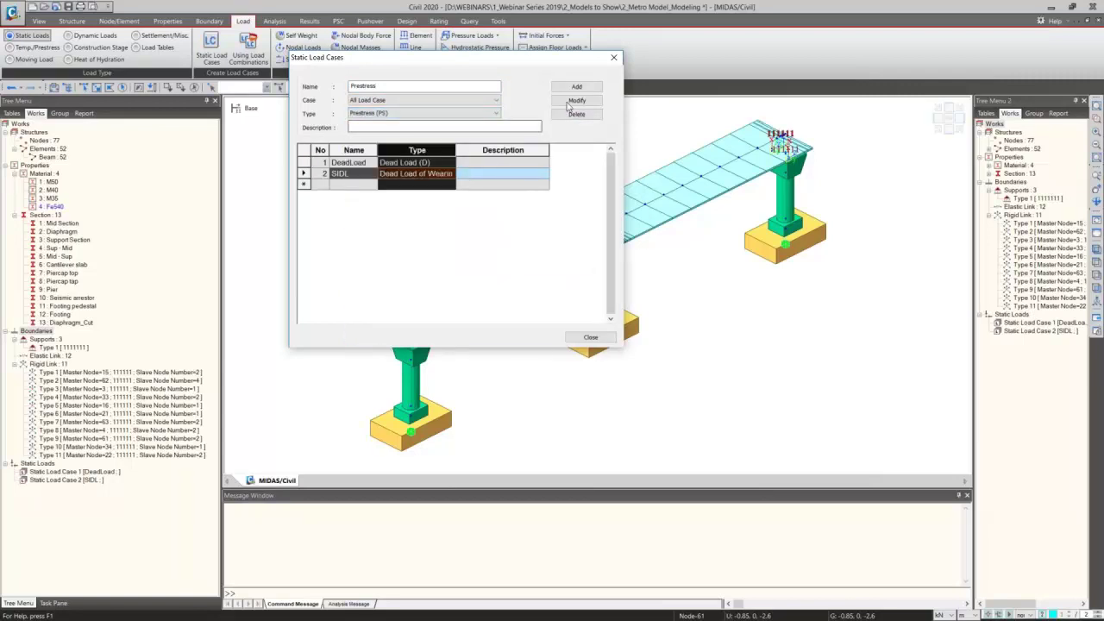
{"action": "left_click", "coordinate": [576, 86]}
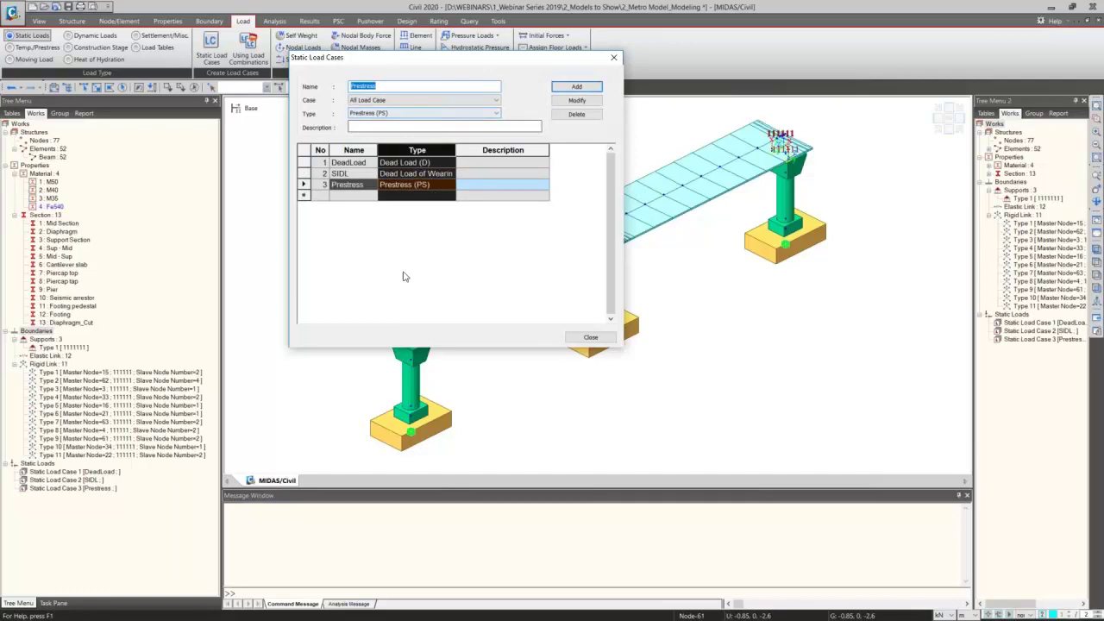
{"action": "left_click", "coordinate": [590, 337]}
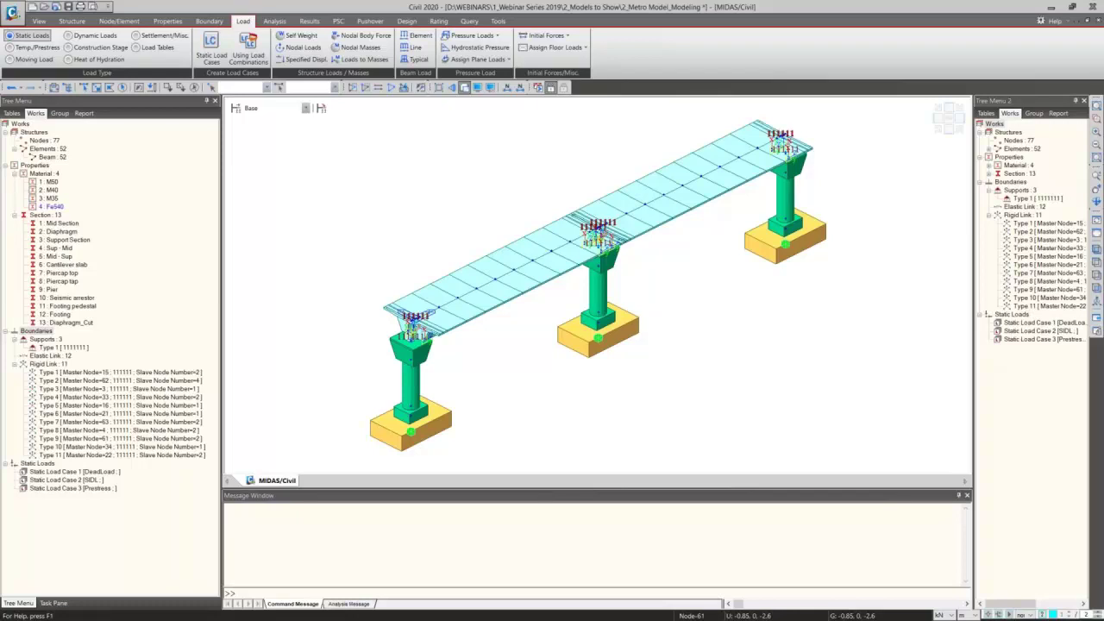
Step: Run the pasted *STLDCASE data in the MCT Command Shell to create the temperature, wind, CS, Braking and Derailment load cases
{"action": "left_click", "coordinate": [499, 22]}
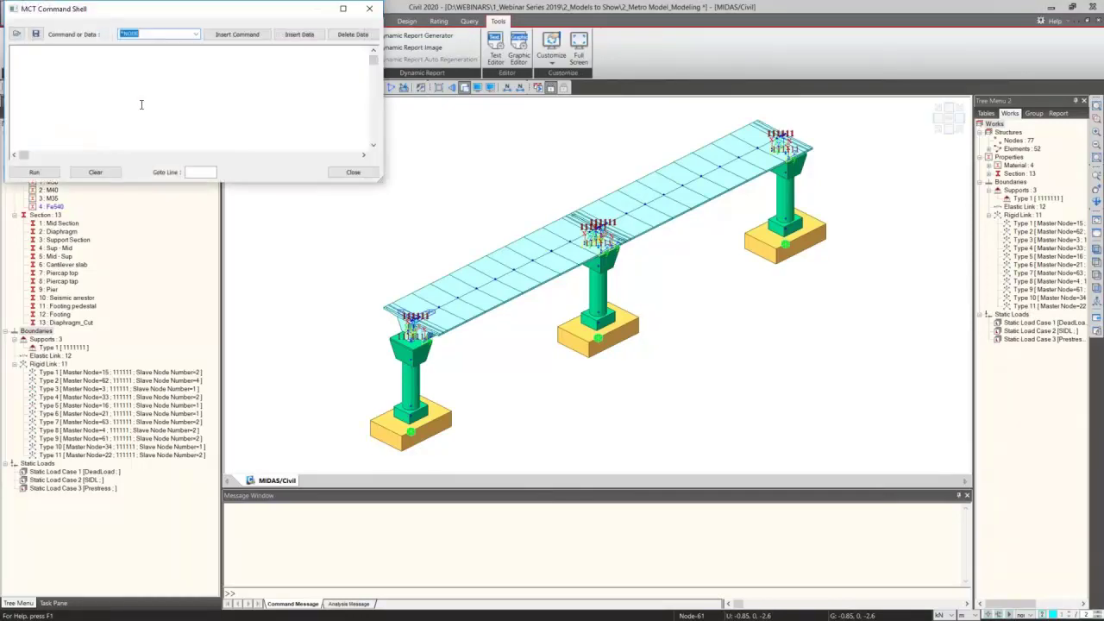
{"action": "key", "text": "ctrl+v"}
{"action": "scroll", "coordinate": [184, 117], "scroll_direction": "up", "scroll_amount": 5}
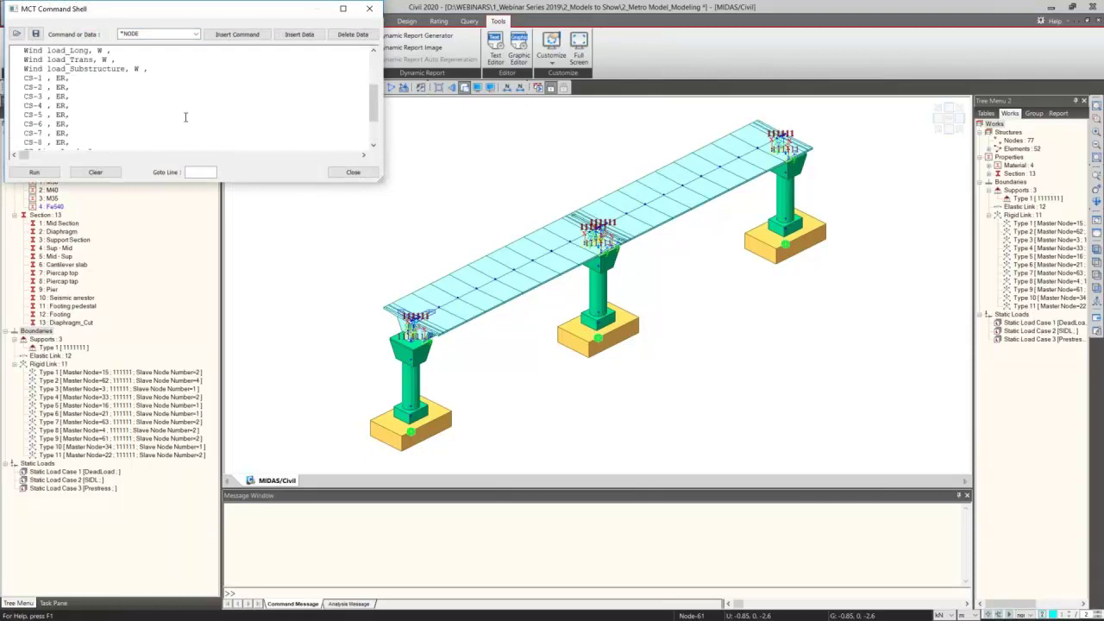
{"action": "left_click", "coordinate": [50, 175]}
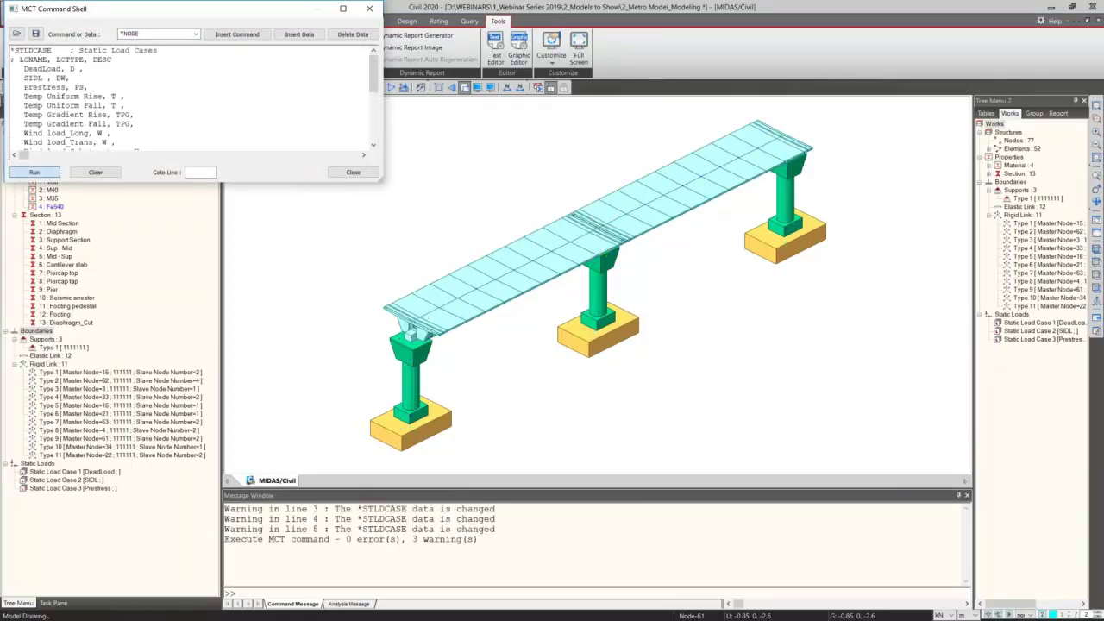
{"action": "left_click", "coordinate": [352, 173]}
Step: Review the names and types of the imported static load cases, including CS-1 to CS-8, Braking and Derailment Load
{"action": "left_click", "coordinate": [242, 21]}
{"action": "left_click", "coordinate": [222, 57]}
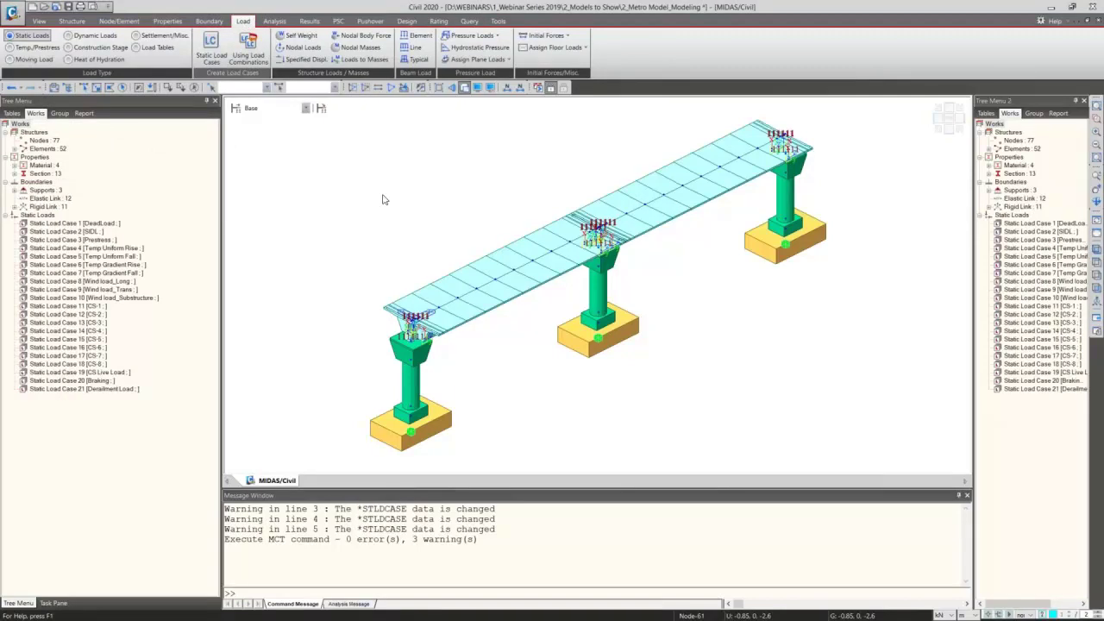
{"action": "left_click", "coordinate": [118, 100]}
{"action": "left_click", "coordinate": [62, 100]}
{"action": "scroll", "coordinate": [148, 155], "scroll_direction": "down", "scroll_amount": 3}
{"action": "scroll", "coordinate": [152, 177], "scroll_direction": "up", "scroll_amount": 3}
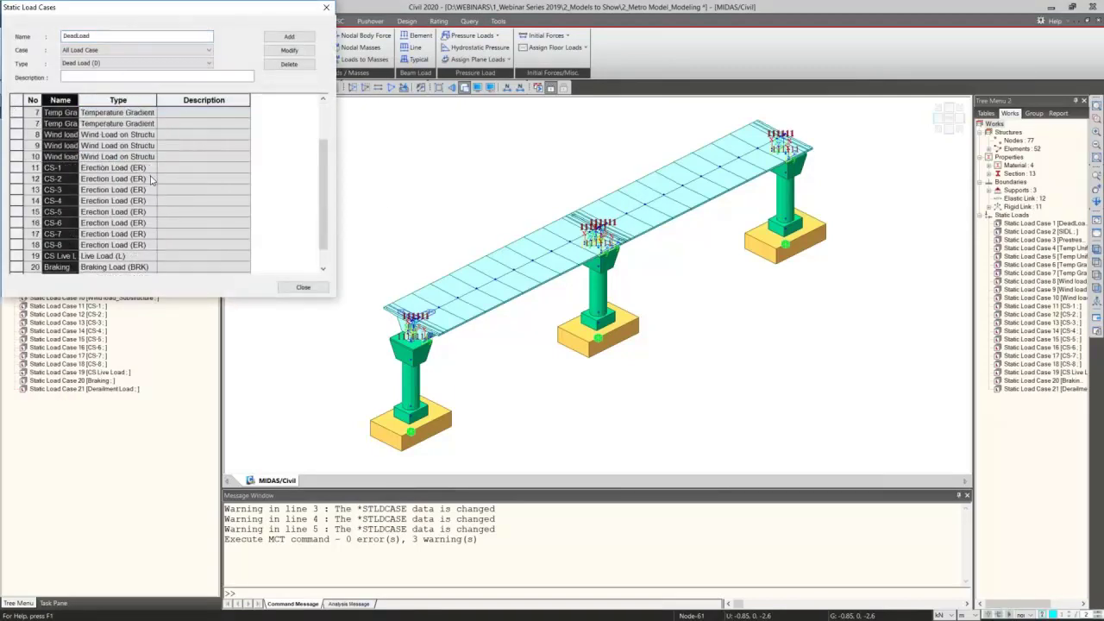
{"action": "left_click", "coordinate": [303, 287]}
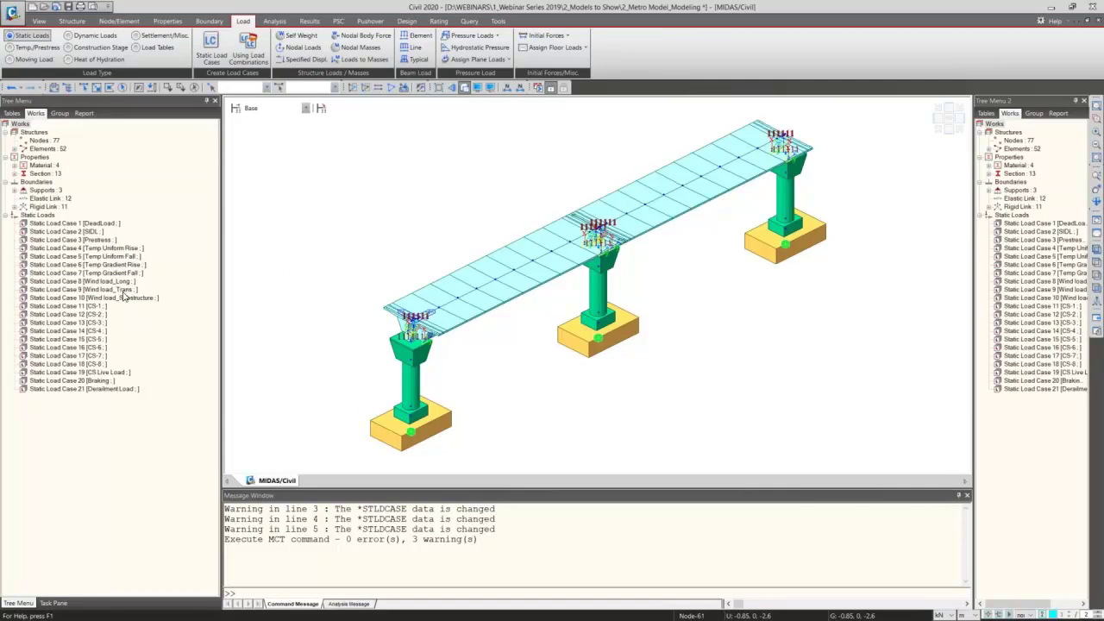
{"action": "left_click", "coordinate": [96, 316]}
{"action": "left_click", "coordinate": [101, 364]}
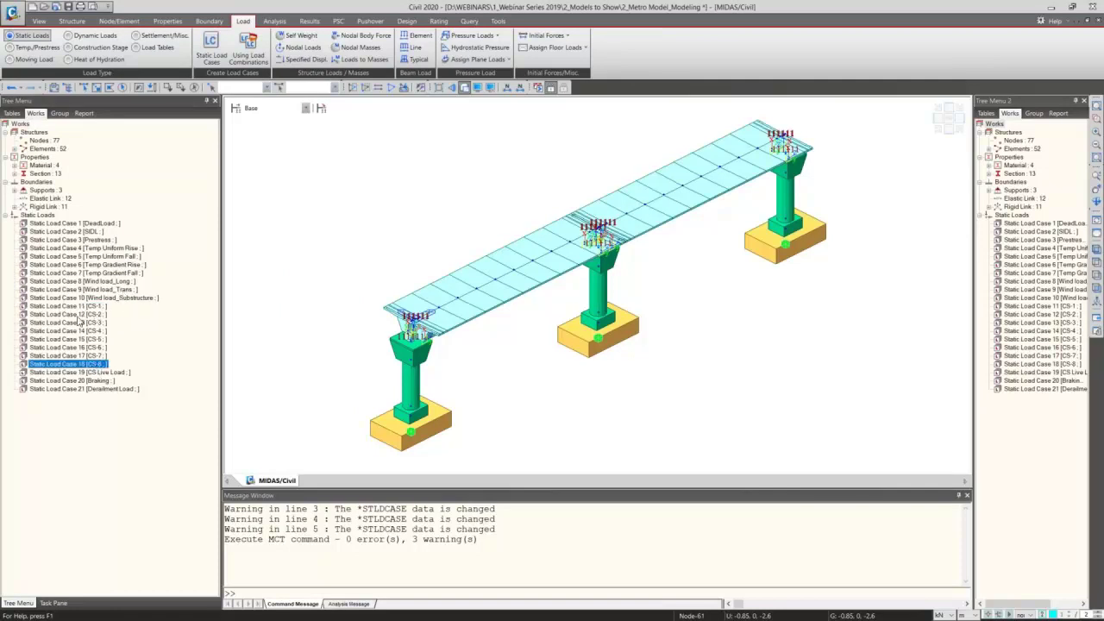
{"action": "left_click", "coordinate": [102, 390]}
{"action": "key", "text": "Up"}
{"action": "left_click", "coordinate": [124, 391]}
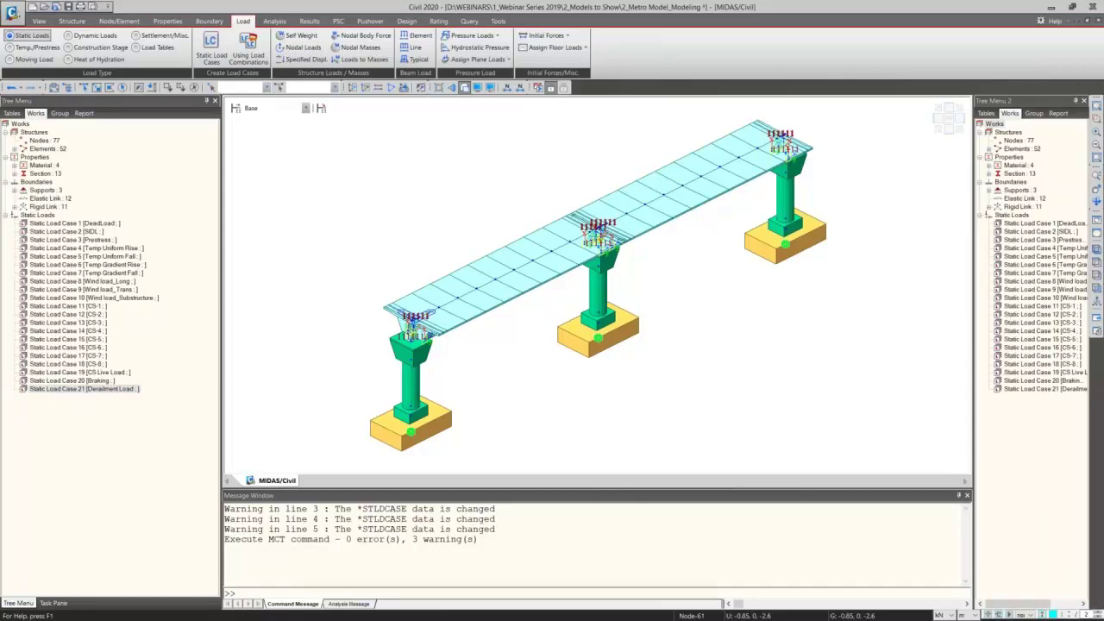
Step: Create two structure groups named Span1 and Span2
{"action": "left_click", "coordinate": [60, 113]}
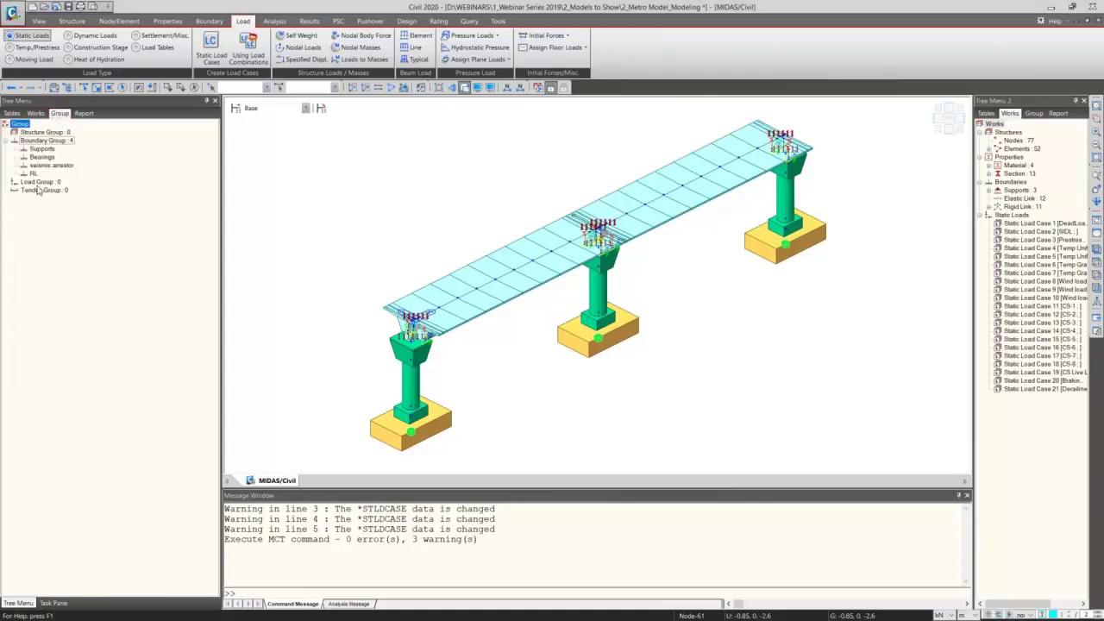
{"action": "left_click", "coordinate": [55, 134]}
{"action": "right_click", "coordinate": [58, 134]}
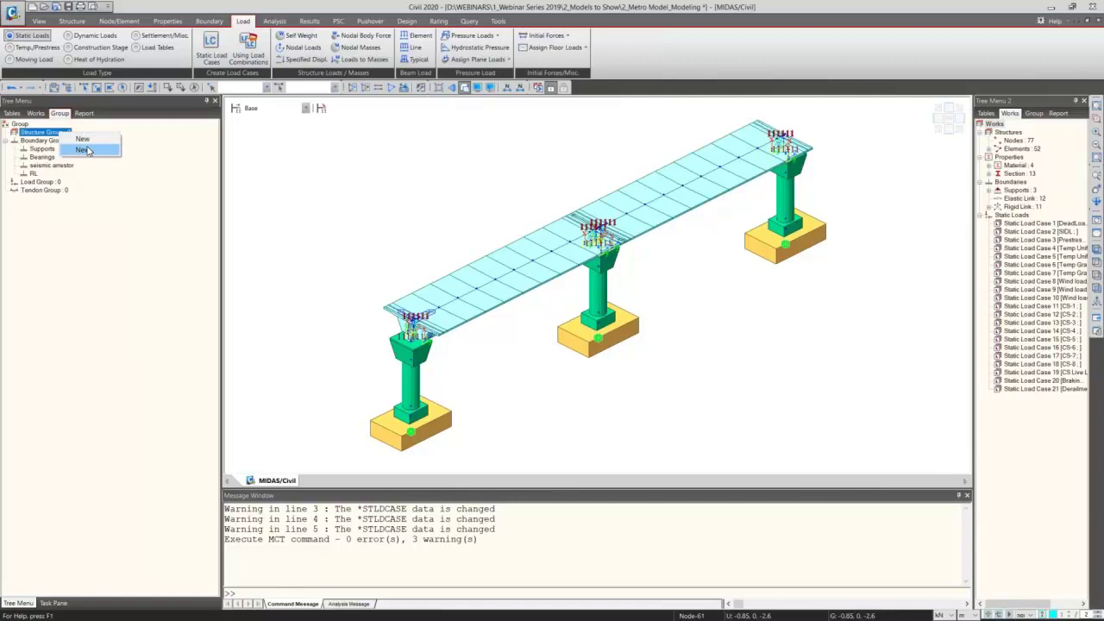
{"action": "left_click", "coordinate": [87, 151]}
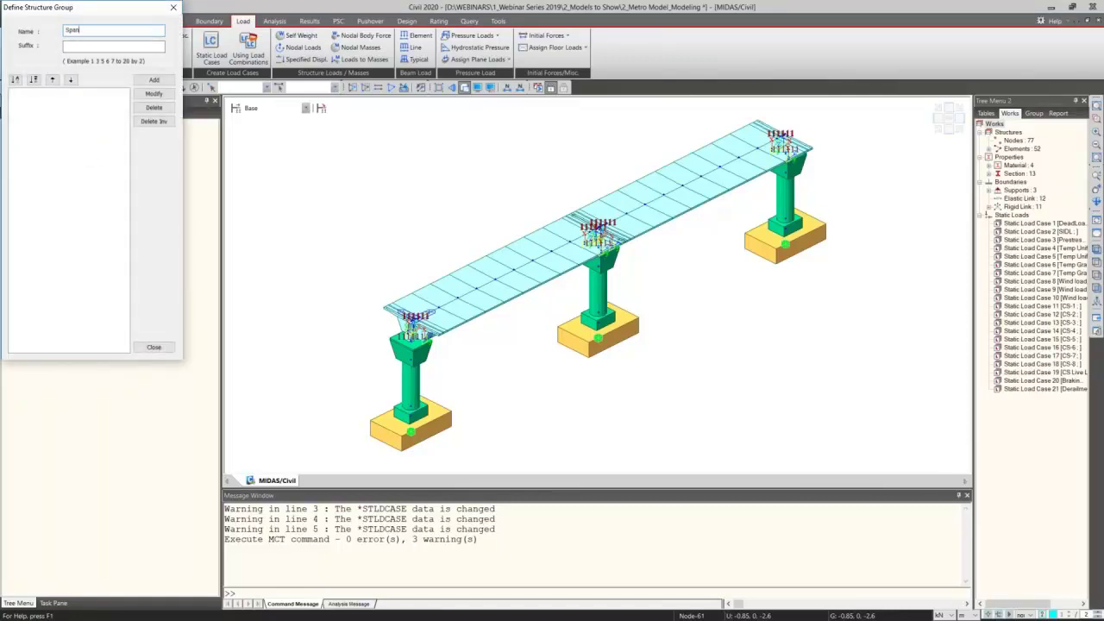
{"action": "left_click", "coordinate": [149, 79]}
{"action": "left_click", "coordinate": [87, 32]}
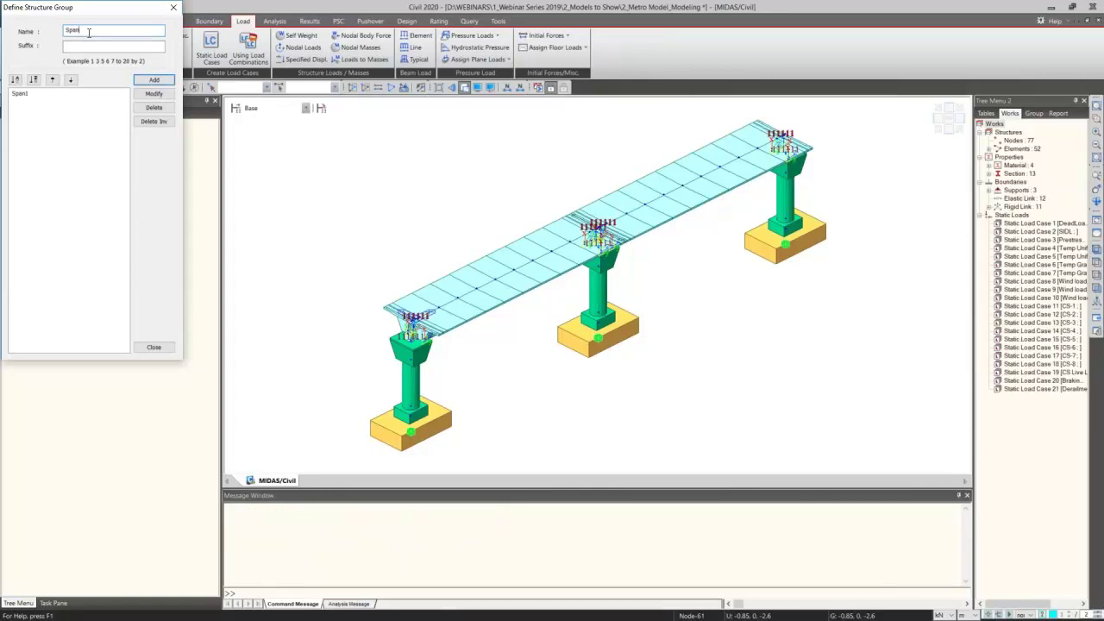
{"action": "type", "text": "2"}
{"action": "left_click", "coordinate": [153, 80]}
{"action": "left_click", "coordinate": [155, 348]}
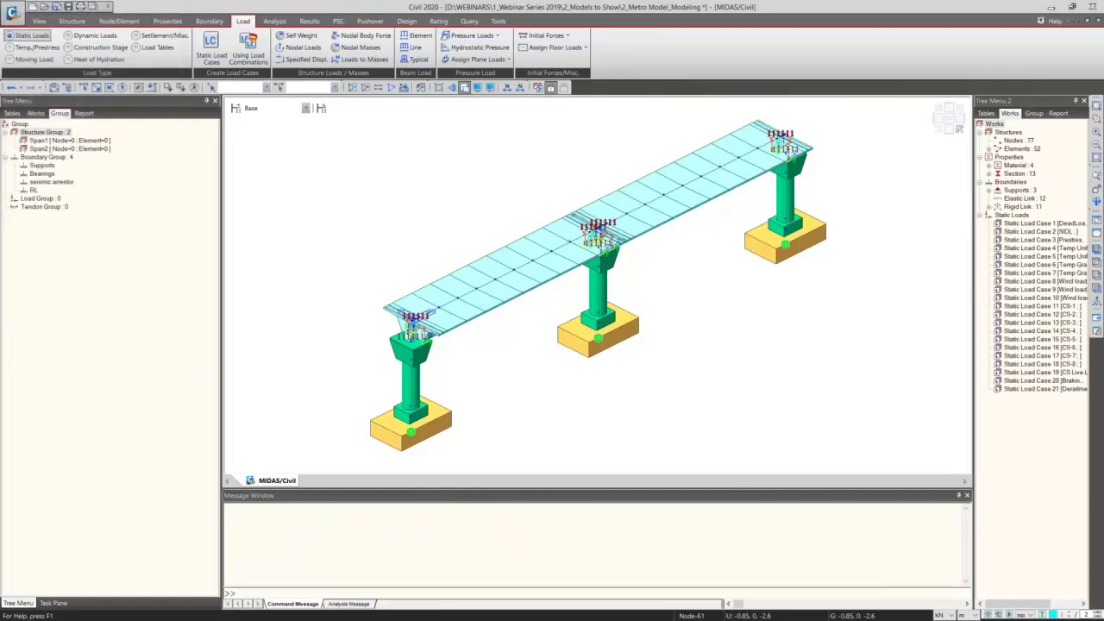
Step: Reset the display options to hide all boundary symbols and show the model as a wireframe in front view
{"action": "left_click", "coordinate": [950, 129]}
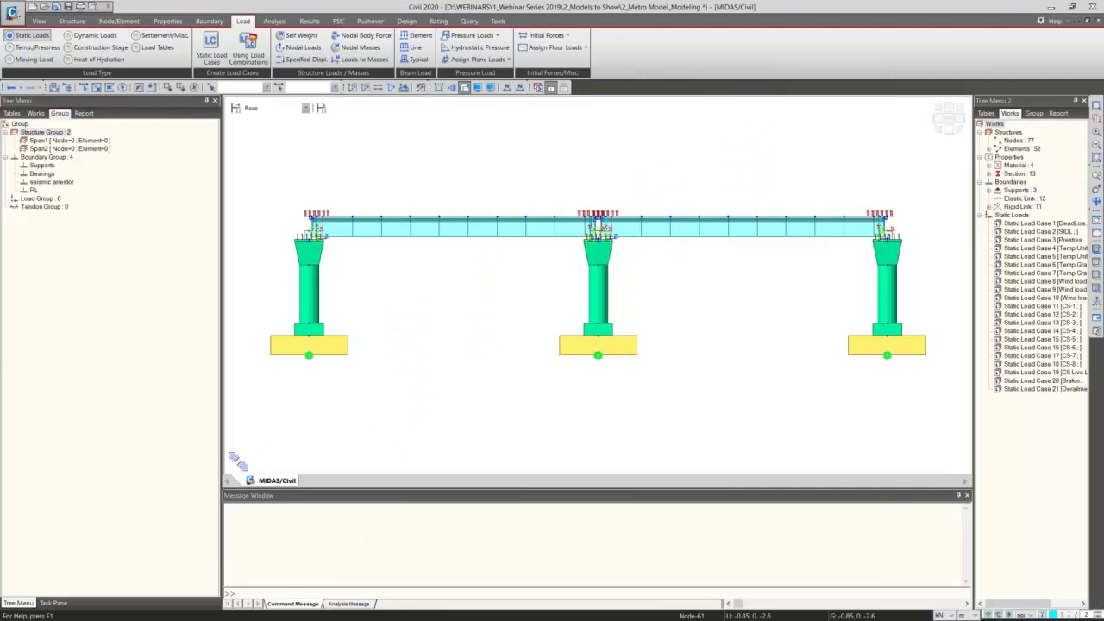
{"action": "left_click", "coordinate": [475, 89]}
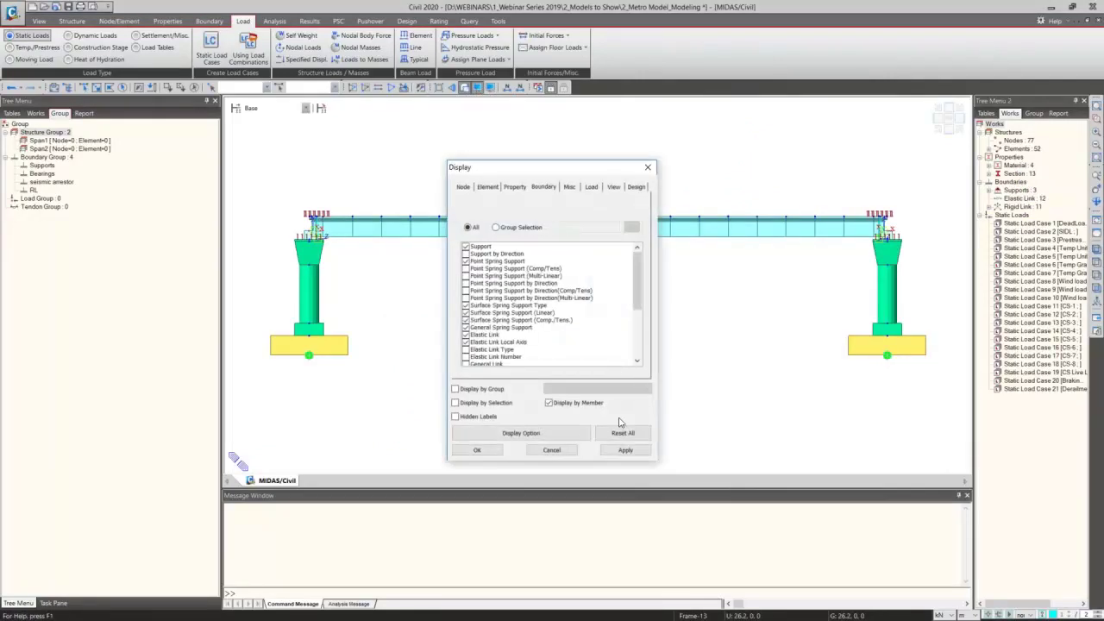
{"action": "left_click", "coordinate": [479, 450]}
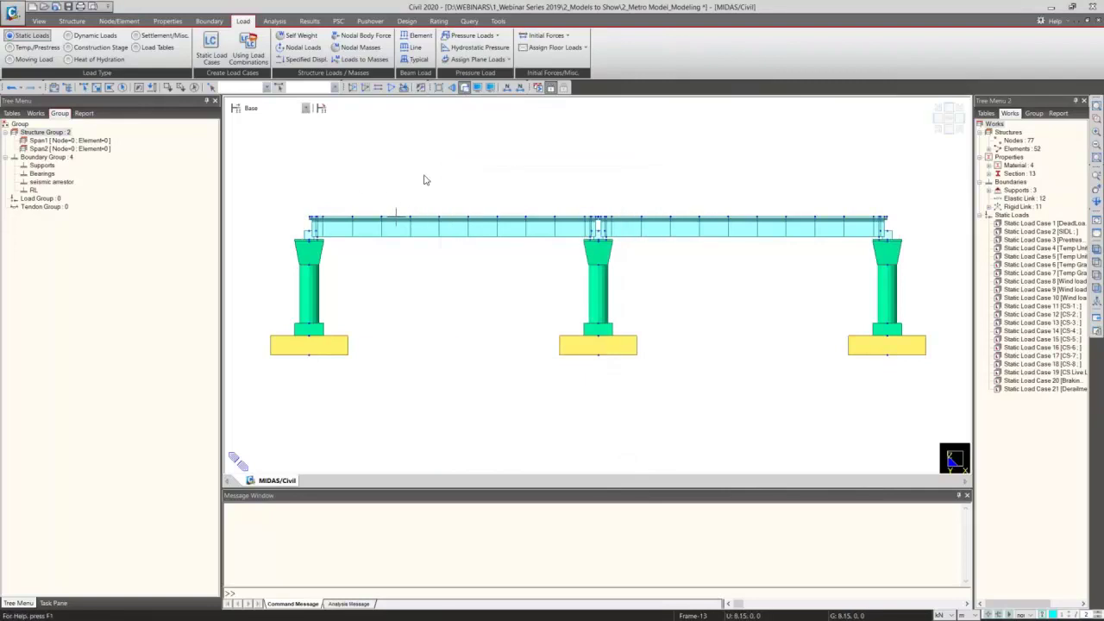
{"action": "left_click", "coordinate": [466, 88]}
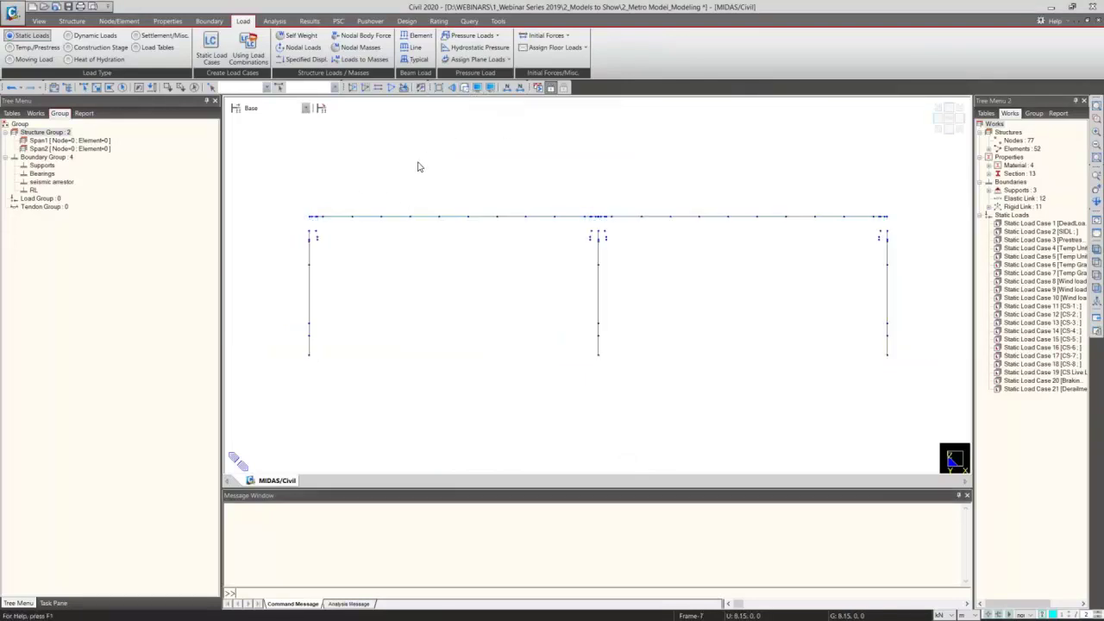
Step: Assign the first span's deck nodes and elements, without the neighbouring span's end node, to the Span1 structure group
{"action": "key", "text": "ctrl+shift+w"}
{"action": "left_click_drag", "start_coordinate": [288, 194], "coordinate": [603, 225]}
{"action": "scroll", "coordinate": [615, 227], "scroll_direction": "up", "scroll_amount": 8}
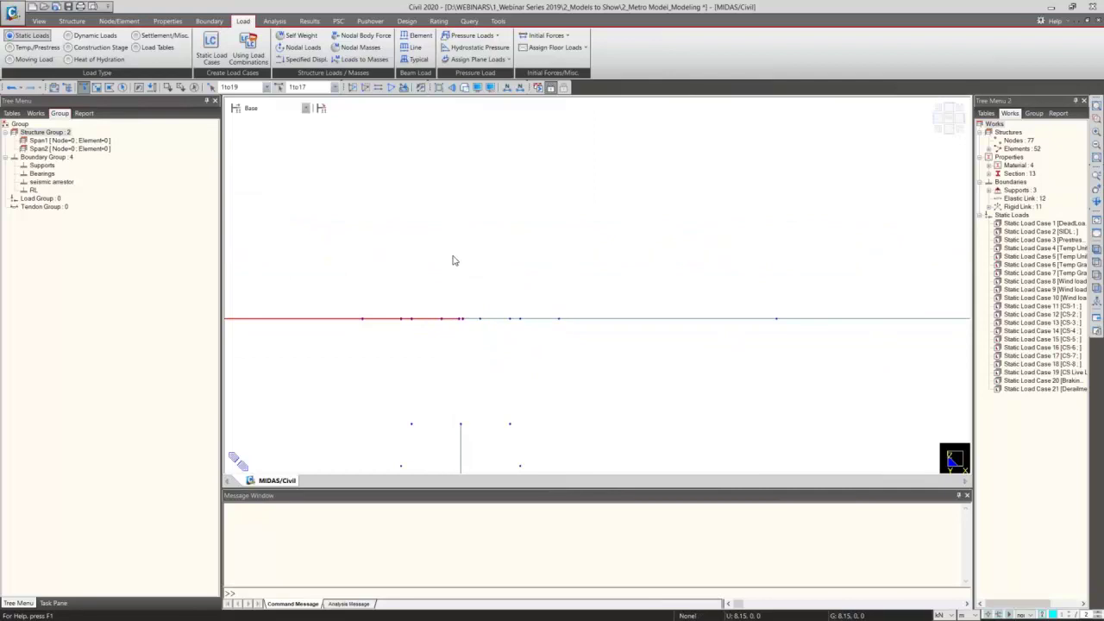
{"action": "key", "text": "F2"}
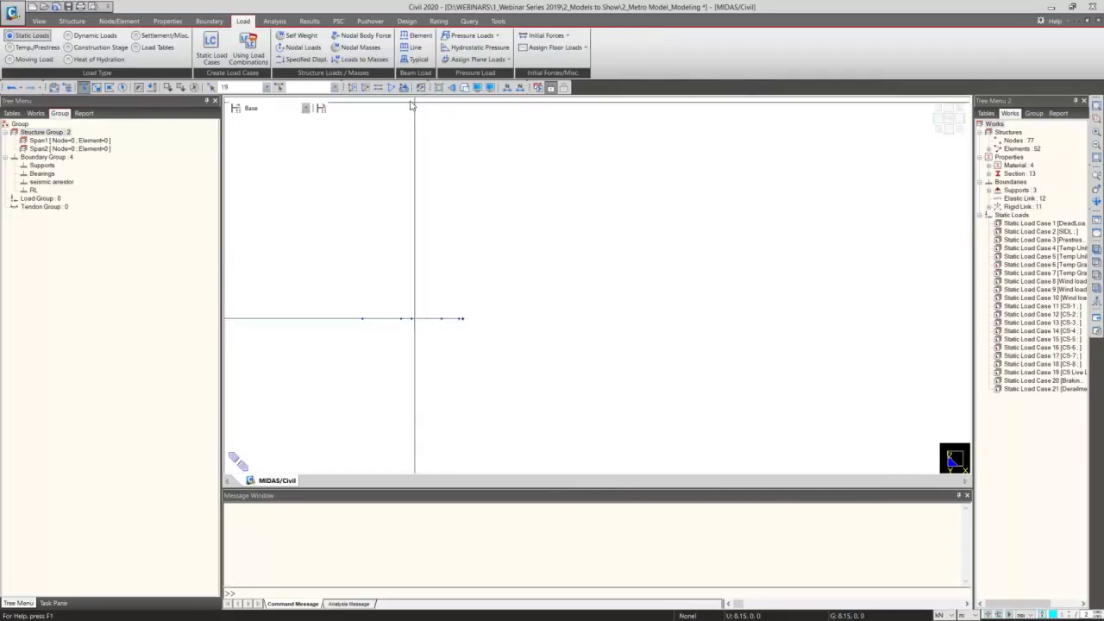
{"action": "key", "text": "ctrl+a"}
{"action": "left_click_drag", "start_coordinate": [72, 141], "coordinate": [313, 143]}
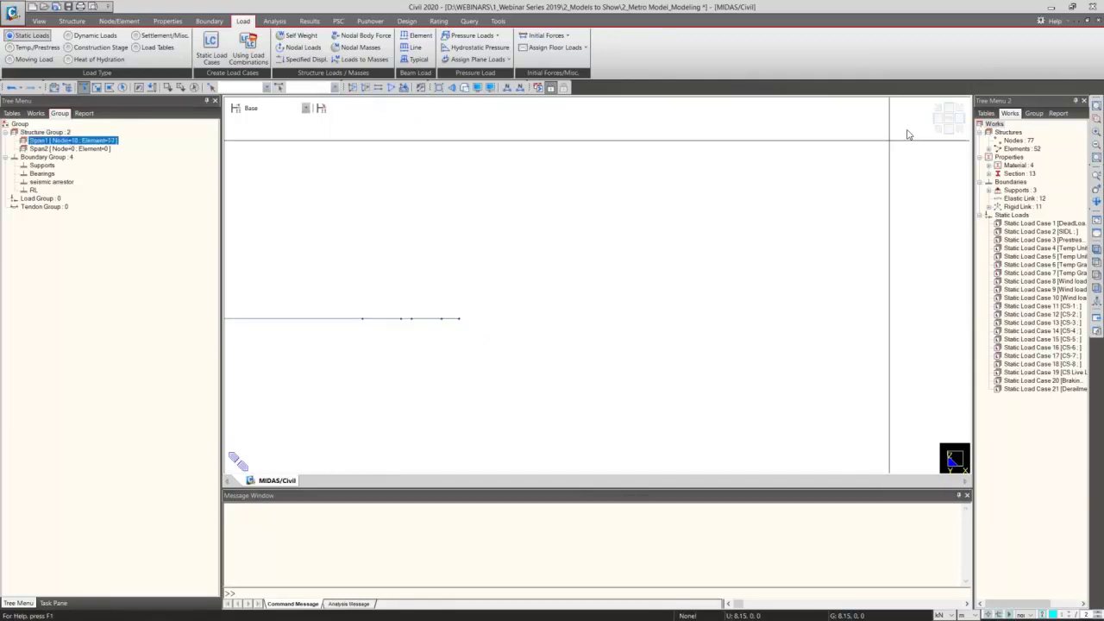
{"action": "key", "text": "ctrl+a"}
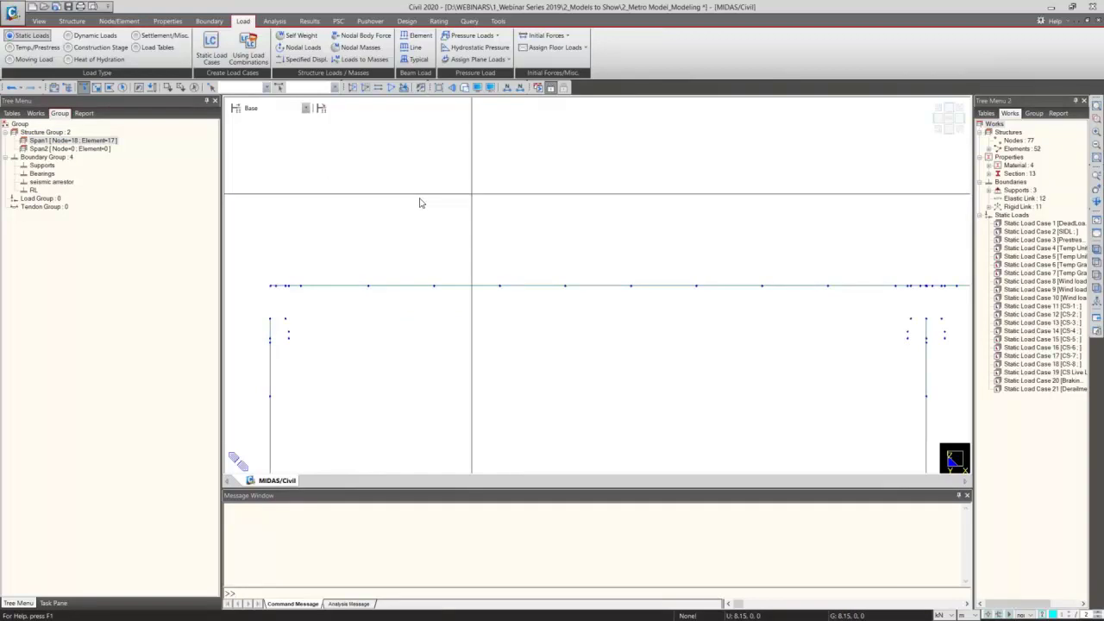
Step: Isolate the M50 elements without Span1 and assign the second span's deck nodes and elements to the Span2 structure group
{"action": "left_click", "coordinate": [1018, 166]}
{"action": "double_click", "coordinate": [1018, 166]}
{"action": "double_click", "coordinate": [1022, 173]}
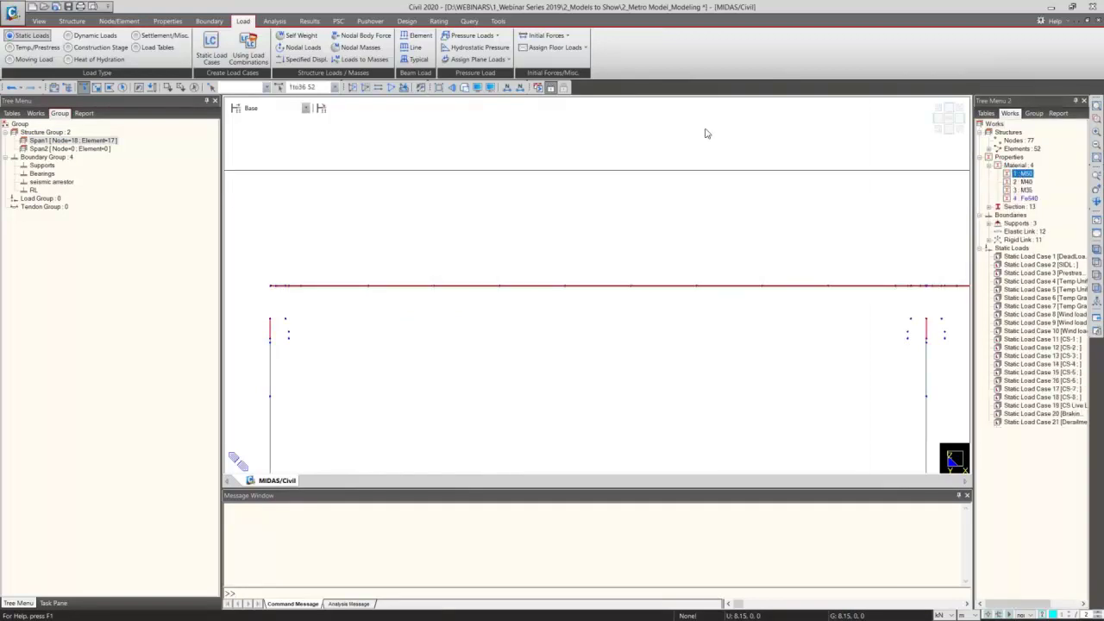
{"action": "double_click", "coordinate": [69, 140]}
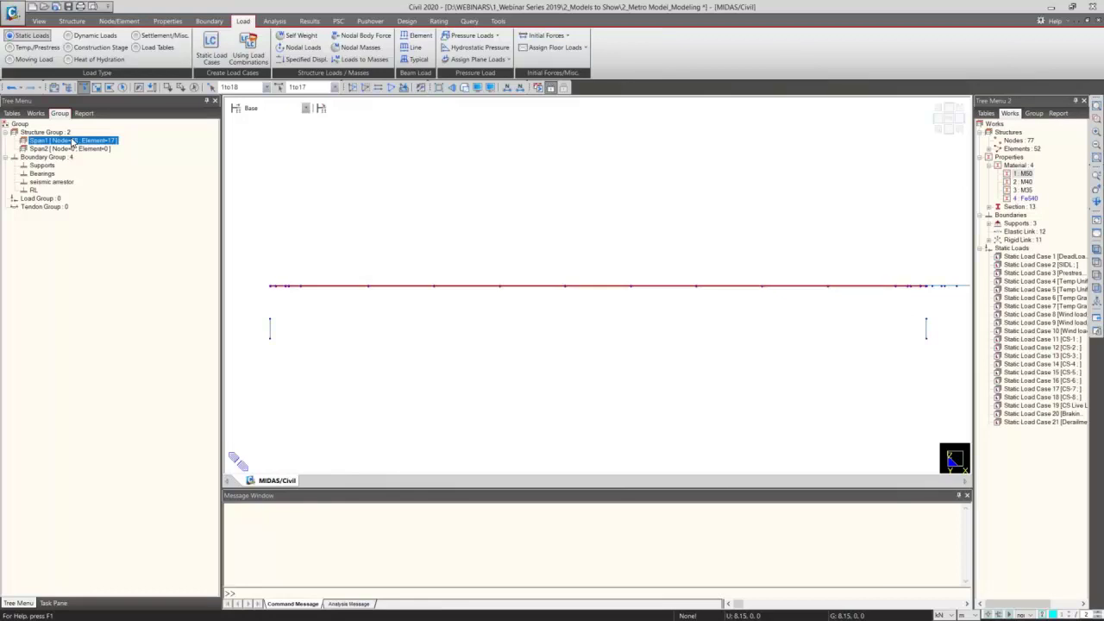
{"action": "left_click", "coordinate": [365, 87]}
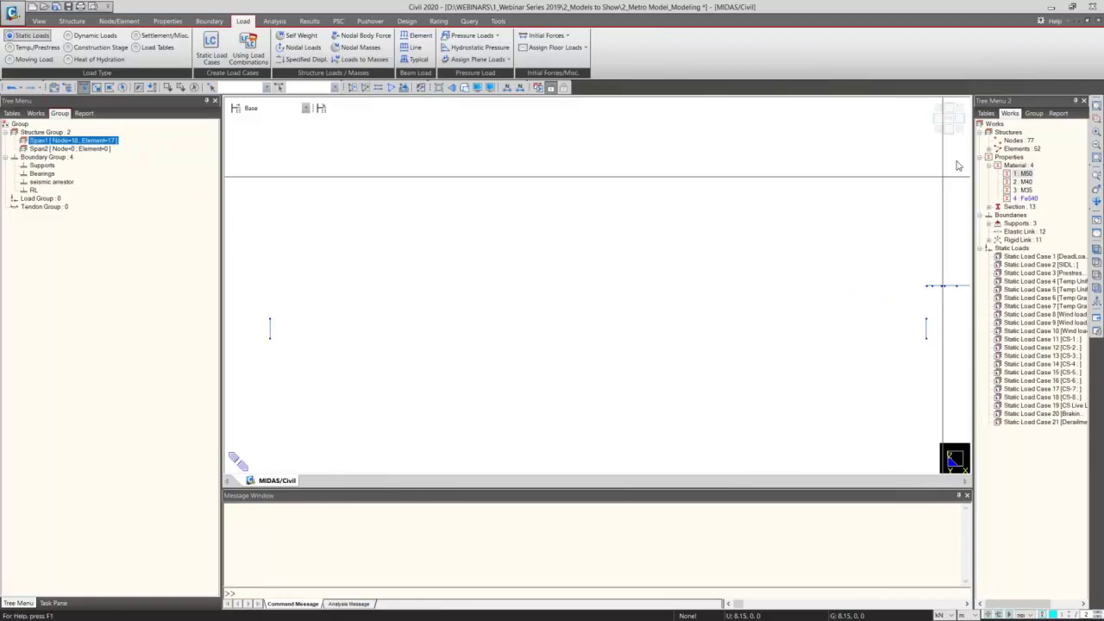
{"action": "left_click_drag", "start_coordinate": [546, 240], "coordinate": [948, 288]}
{"action": "left_click_drag", "start_coordinate": [69, 148], "coordinate": [453, 198]}
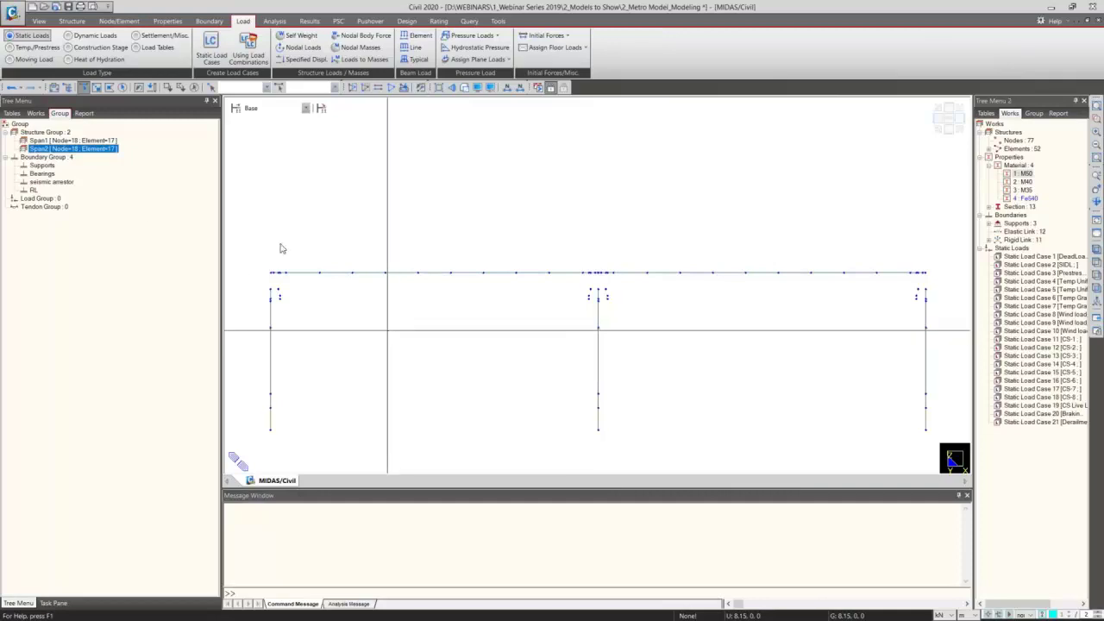
Step: Create three load groups named SW, SIDL and Prestress
{"action": "left_click", "coordinate": [36, 113]}
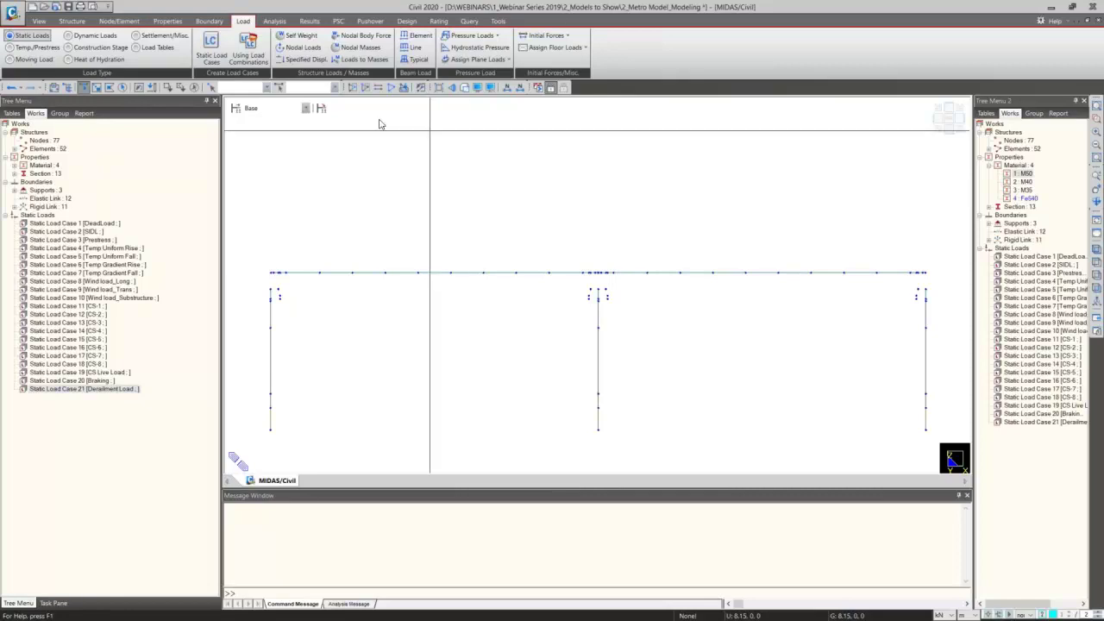
{"action": "left_click", "coordinate": [59, 113]}
{"action": "left_click", "coordinate": [35, 198]}
{"action": "right_click", "coordinate": [34, 199]}
{"action": "left_click", "coordinate": [84, 221]}
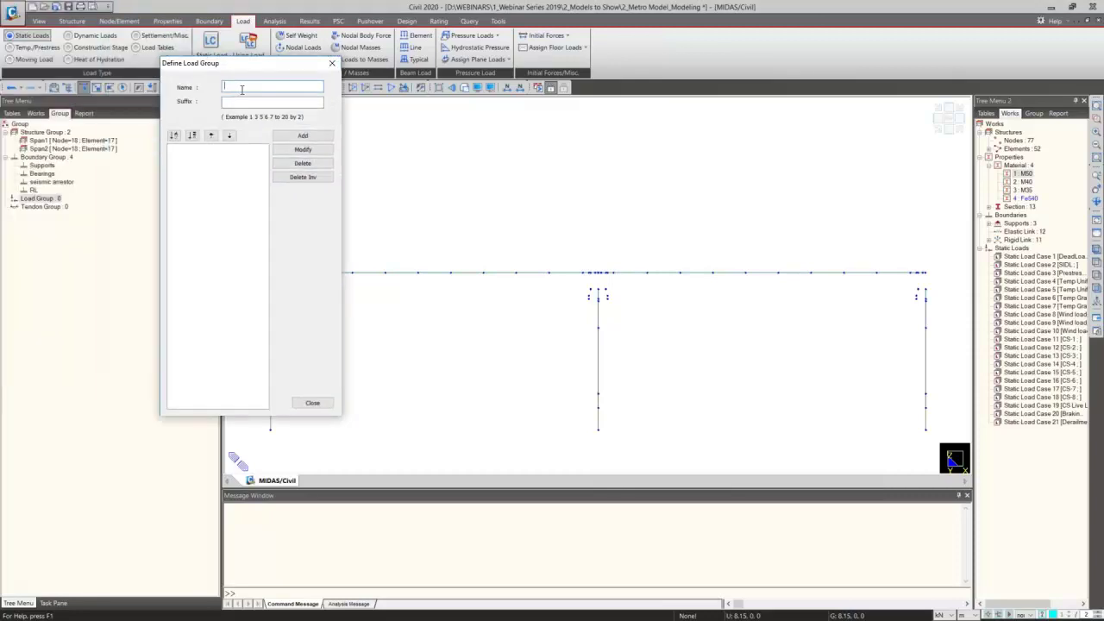
{"action": "key", "text": "Return"}
{"action": "type", "text": "SIDL"}
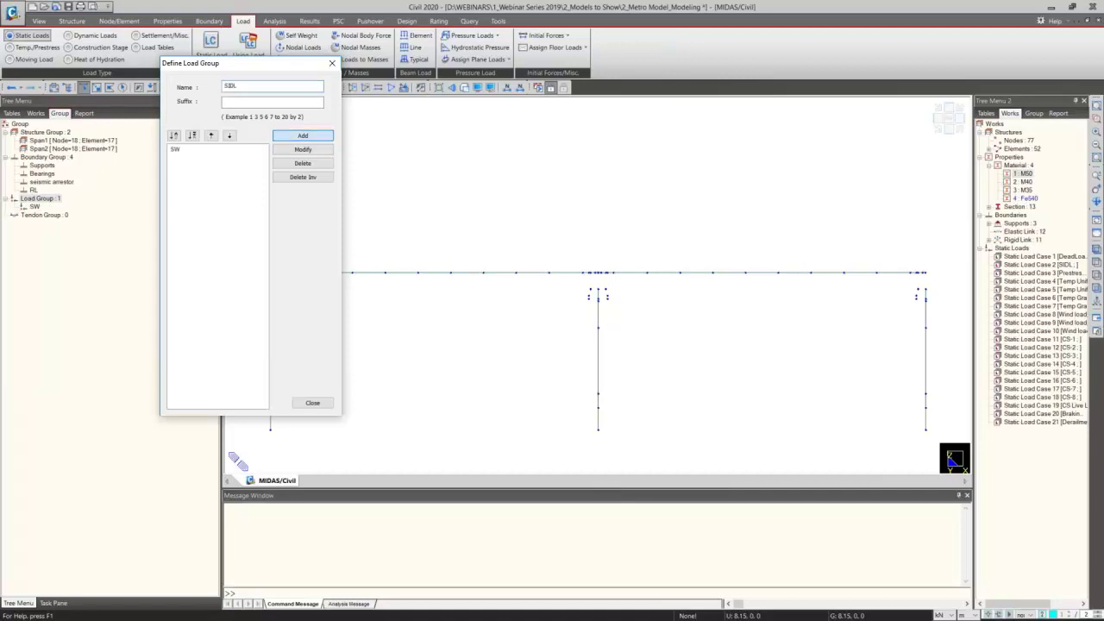
{"action": "key", "text": "Return"}
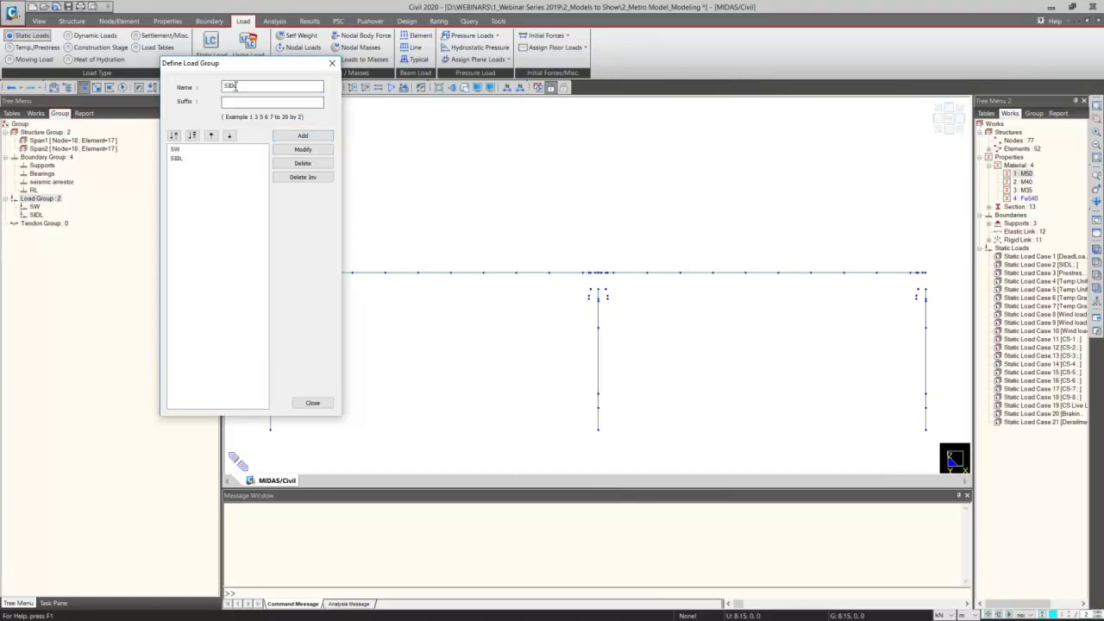
{"action": "type", "text": "Prestress"}
{"action": "left_click", "coordinate": [304, 136]}
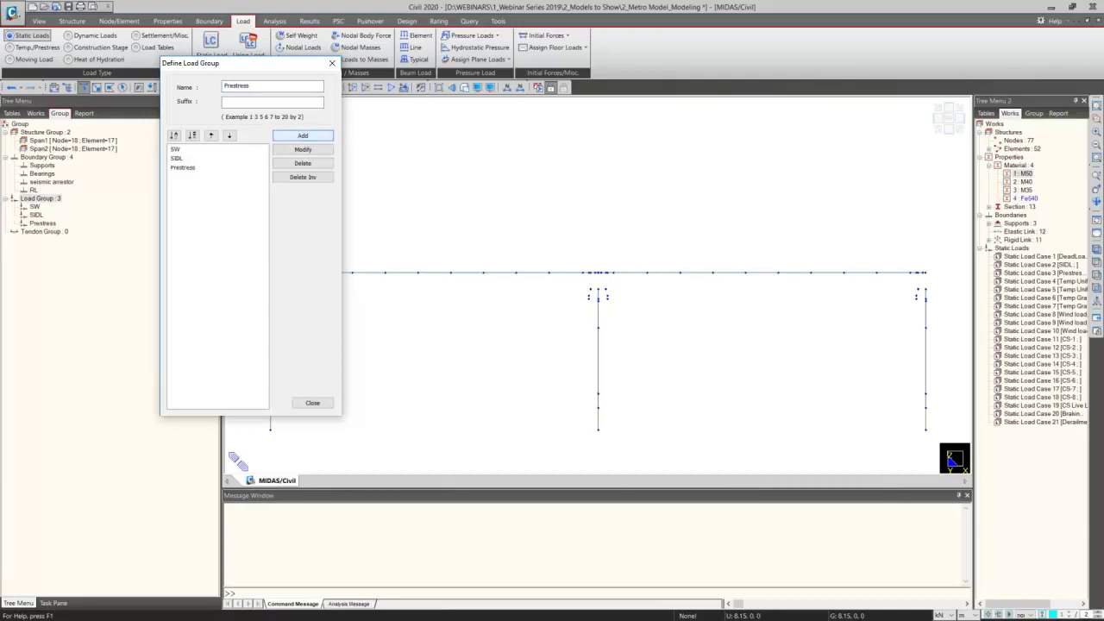
{"action": "left_click", "coordinate": [312, 403]}
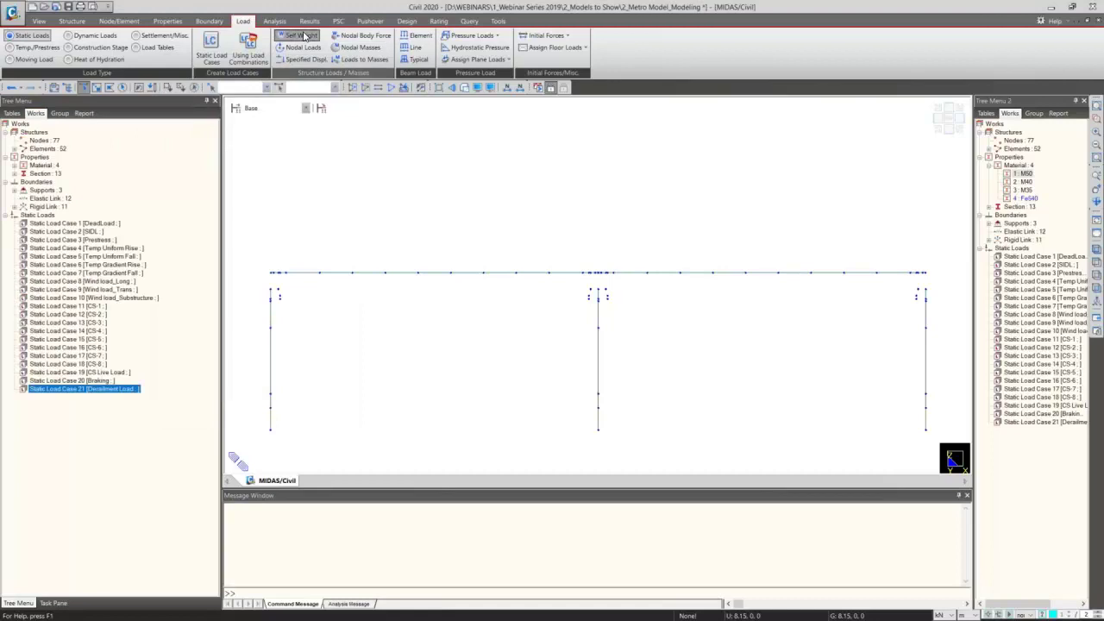
Step: Turn on the conversion of self-weight into masses in the structure type settings
{"action": "left_click", "coordinate": [72, 20]}
{"action": "left_click", "coordinate": [16, 47]}
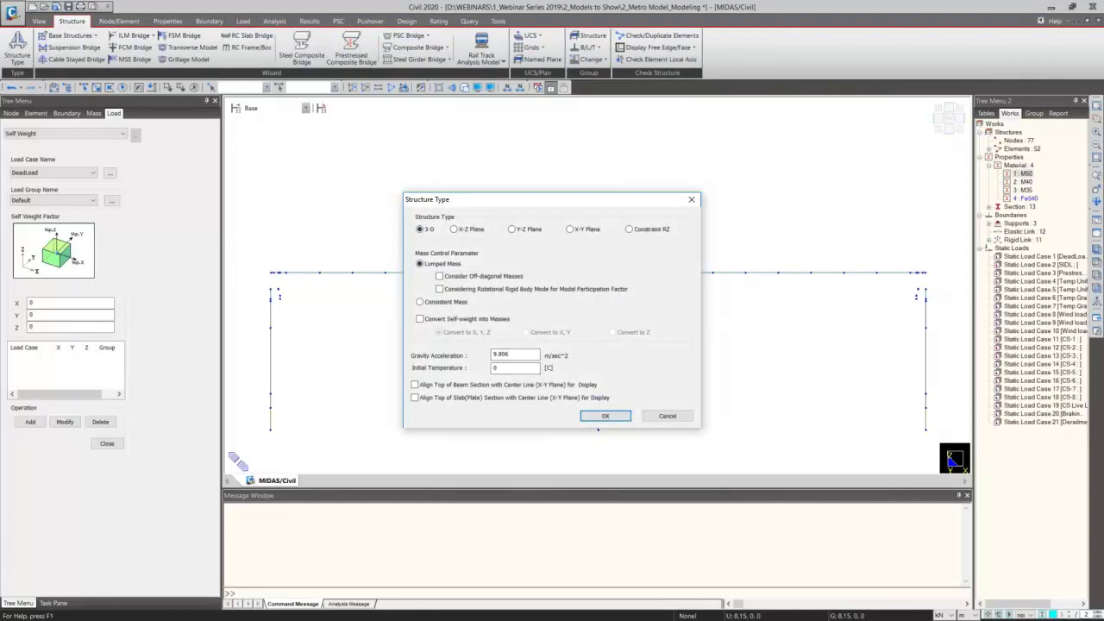
{"action": "left_click", "coordinate": [449, 321]}
{"action": "left_click", "coordinate": [604, 416]}
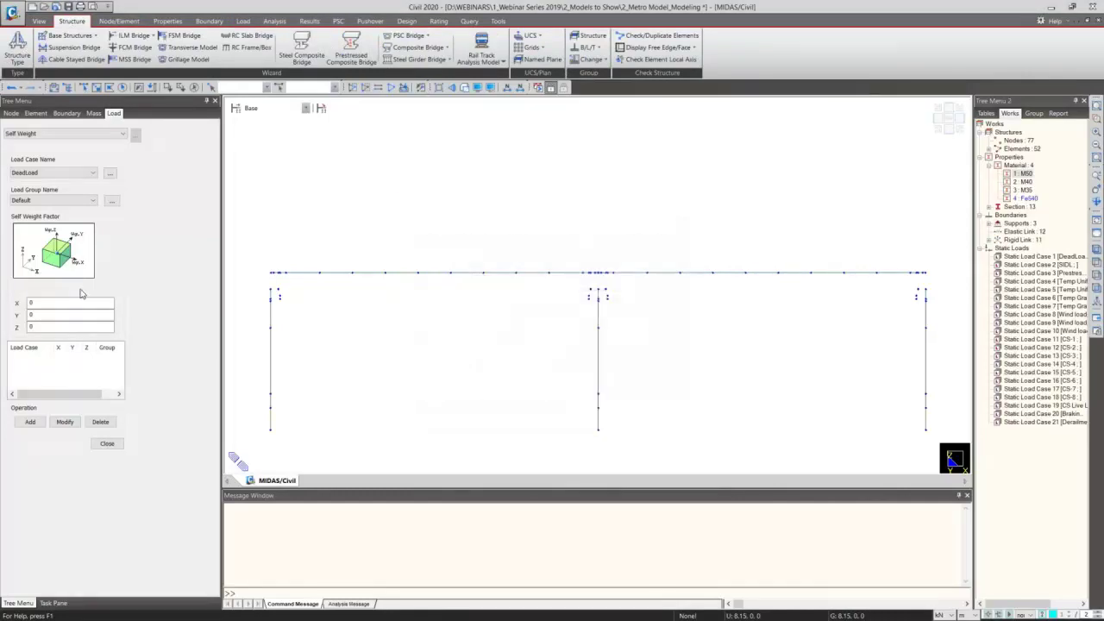
Step: Add self weight with a Z factor of -1 to the DeadLoad case in load group SW
{"action": "double_click", "coordinate": [31, 326]}
{"action": "type", "text": "-1"}
{"action": "left_click", "coordinate": [50, 201]}
{"action": "left_click", "coordinate": [39, 217]}
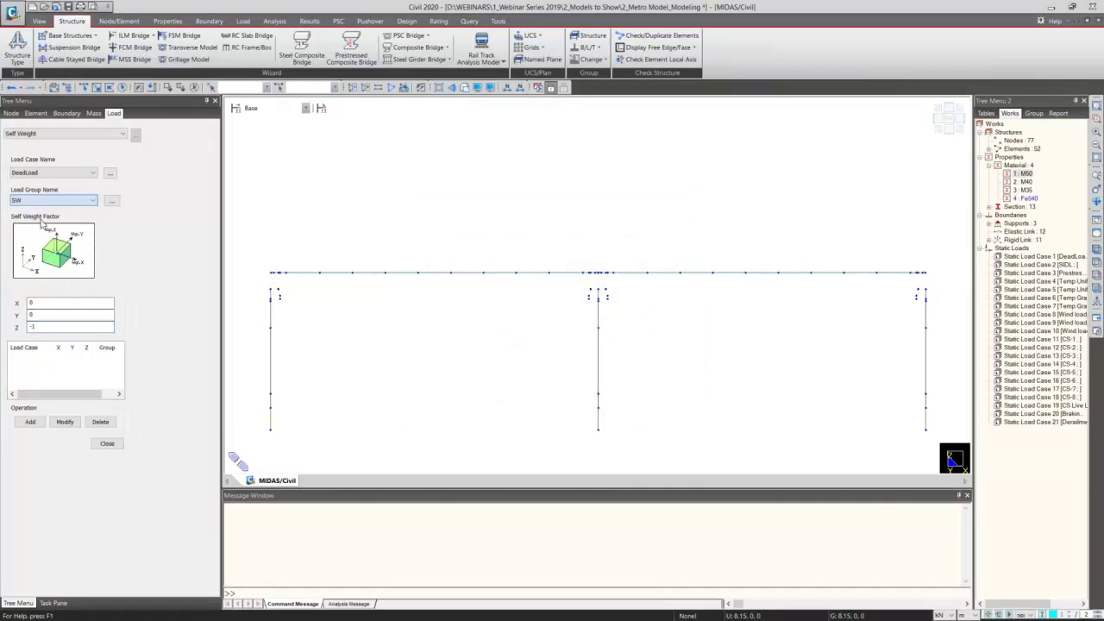
{"action": "left_click", "coordinate": [31, 422]}
{"action": "left_click", "coordinate": [107, 444]}
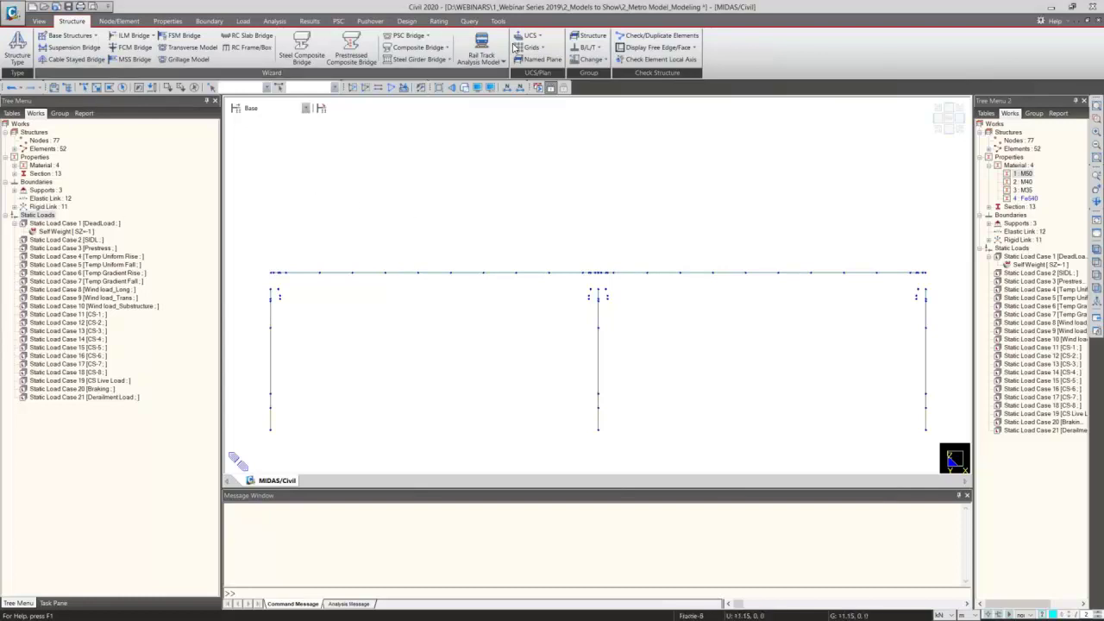
Step: Apply a uniform element beam load of -40 kN/m in Global Z to both spans' deck elements, using load case SIDL and load group SIDL
{"action": "left_click", "coordinate": [242, 21]}
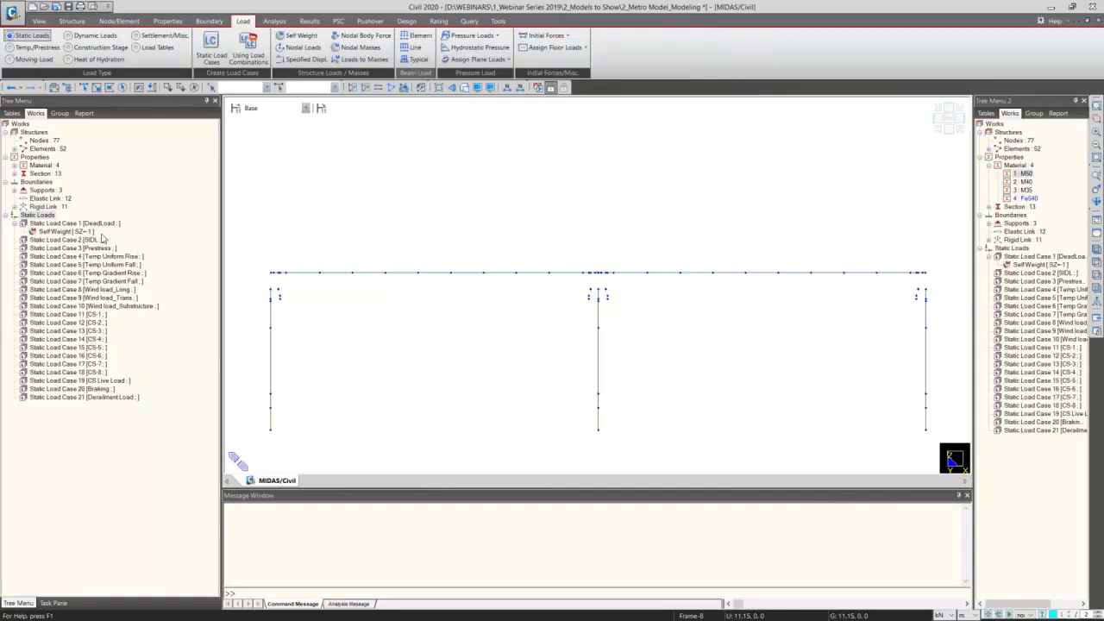
{"action": "left_click", "coordinate": [51, 165]}
{"action": "scroll", "coordinate": [50, 186], "scroll_direction": "up", "scroll_amount": 2}
{"action": "left_click", "coordinate": [34, 177]}
{"action": "left_click", "coordinate": [51, 190]}
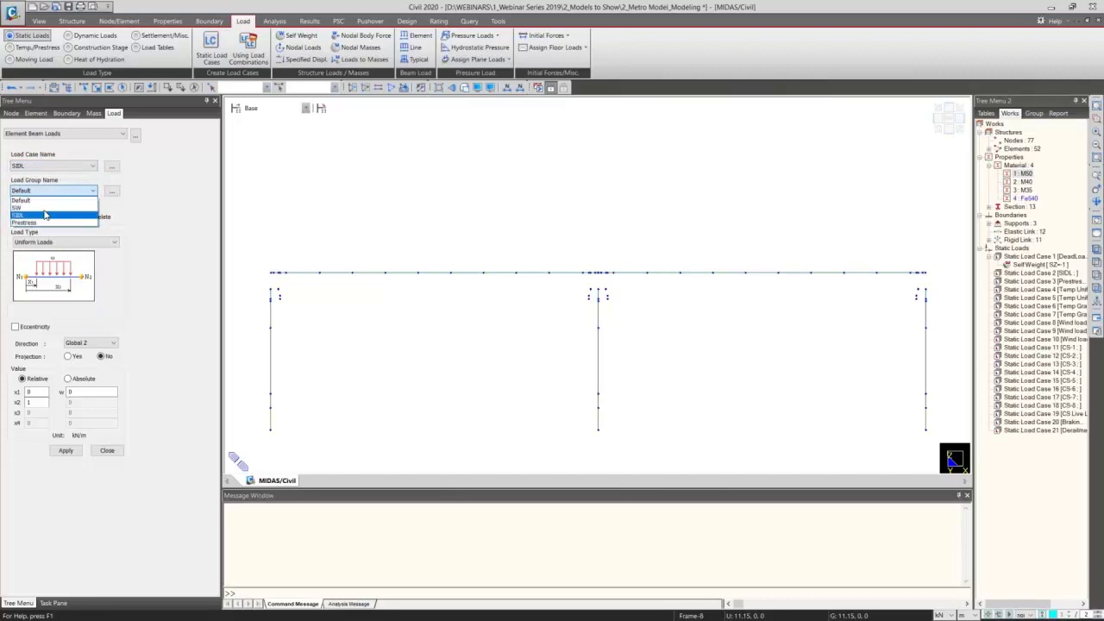
{"action": "left_click", "coordinate": [52, 215]}
{"action": "double_click", "coordinate": [70, 391]}
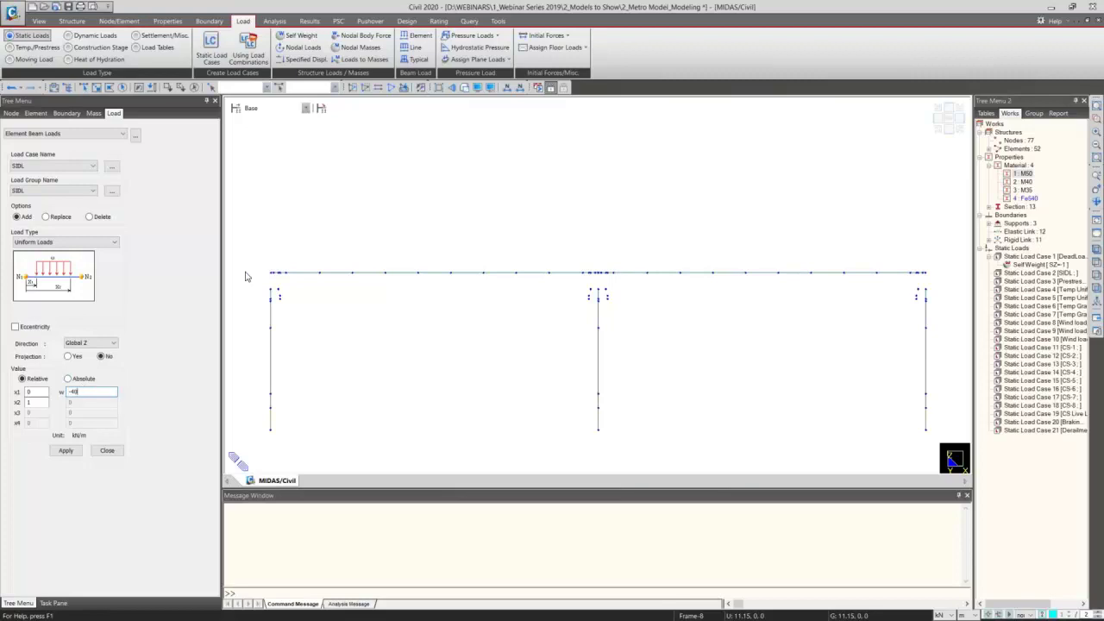
{"action": "left_click", "coordinate": [1024, 174]}
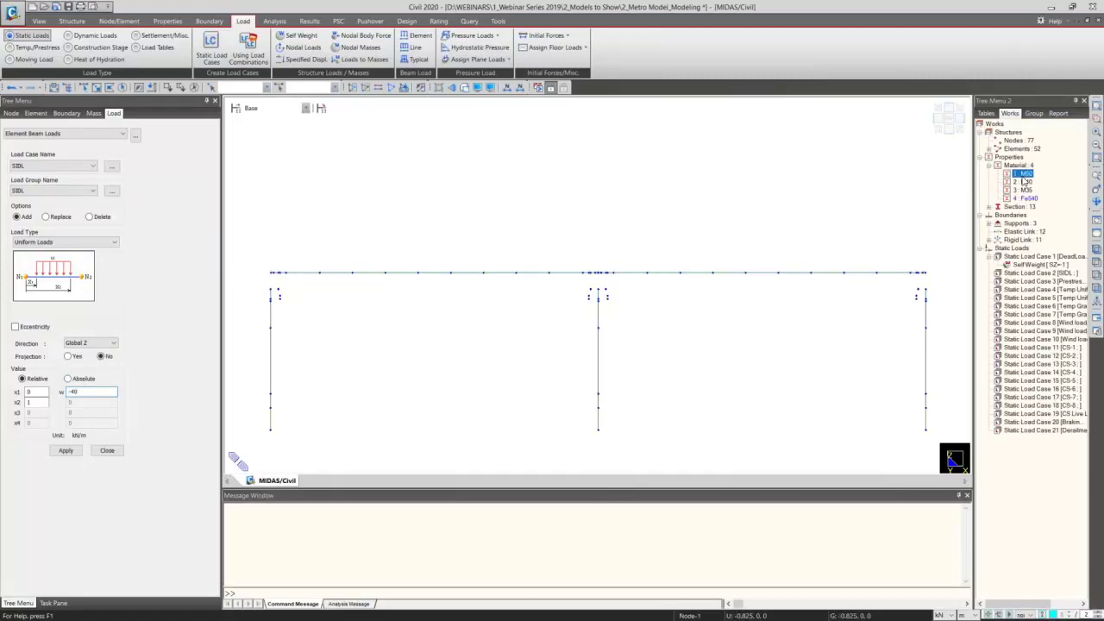
{"action": "left_click", "coordinate": [658, 348]}
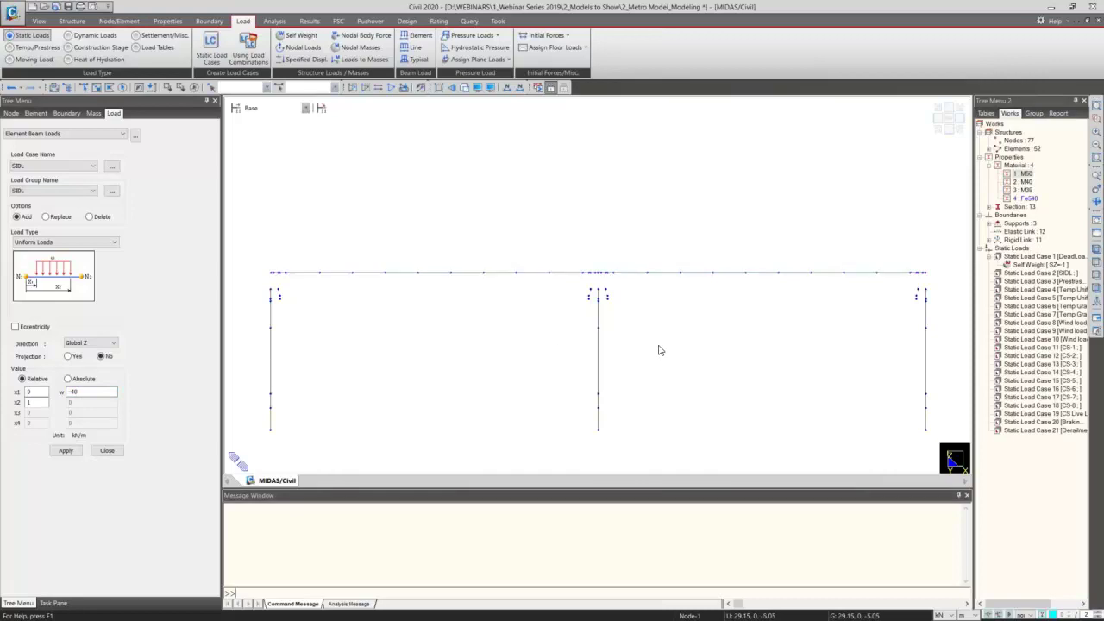
{"action": "left_click_drag", "start_coordinate": [267, 257], "coordinate": [956, 291]}
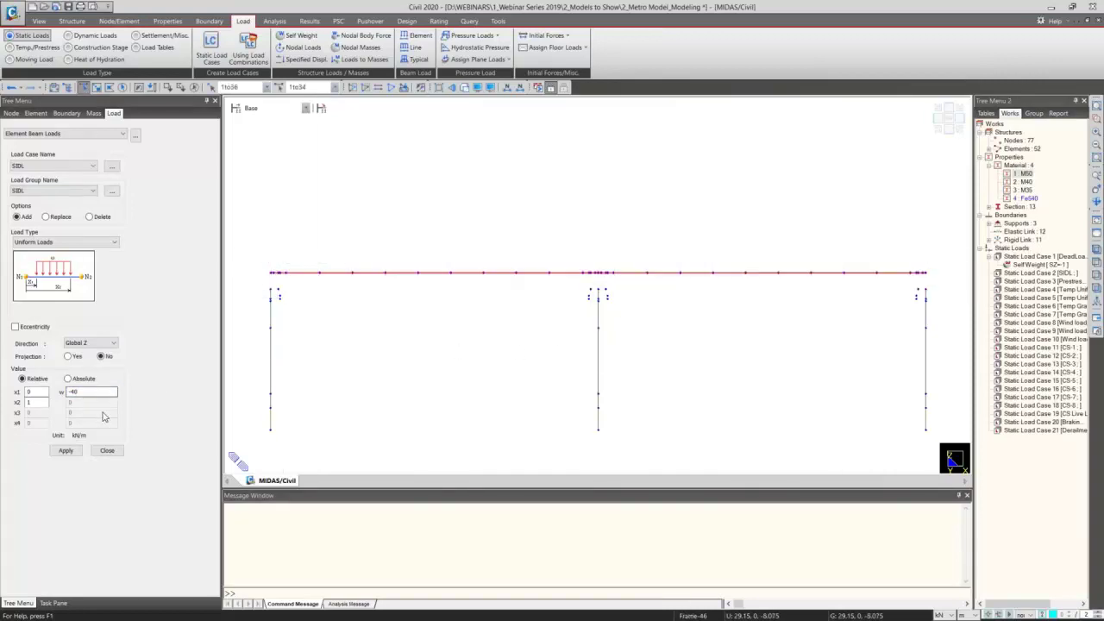
{"action": "left_click", "coordinate": [65, 450]}
{"action": "left_click", "coordinate": [107, 451]}
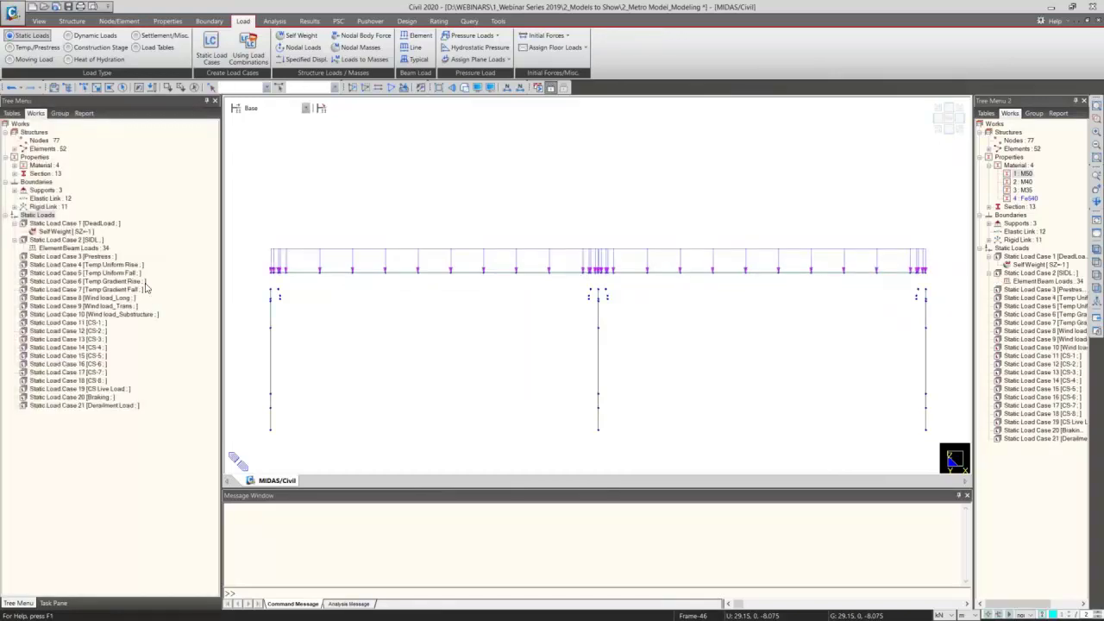
{"action": "left_click", "coordinate": [98, 257]}
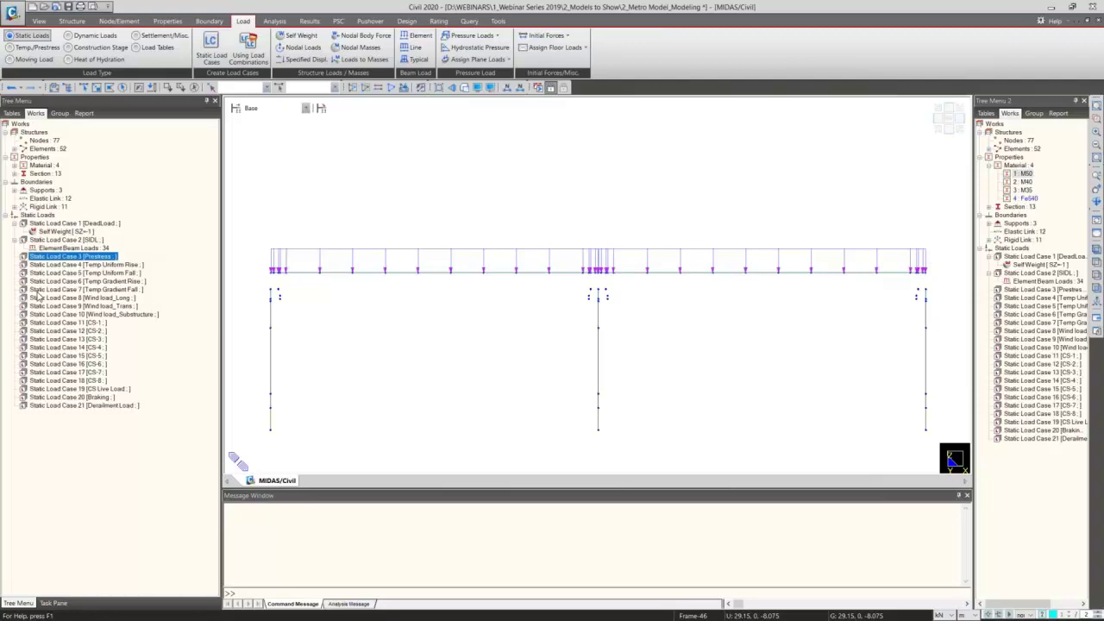
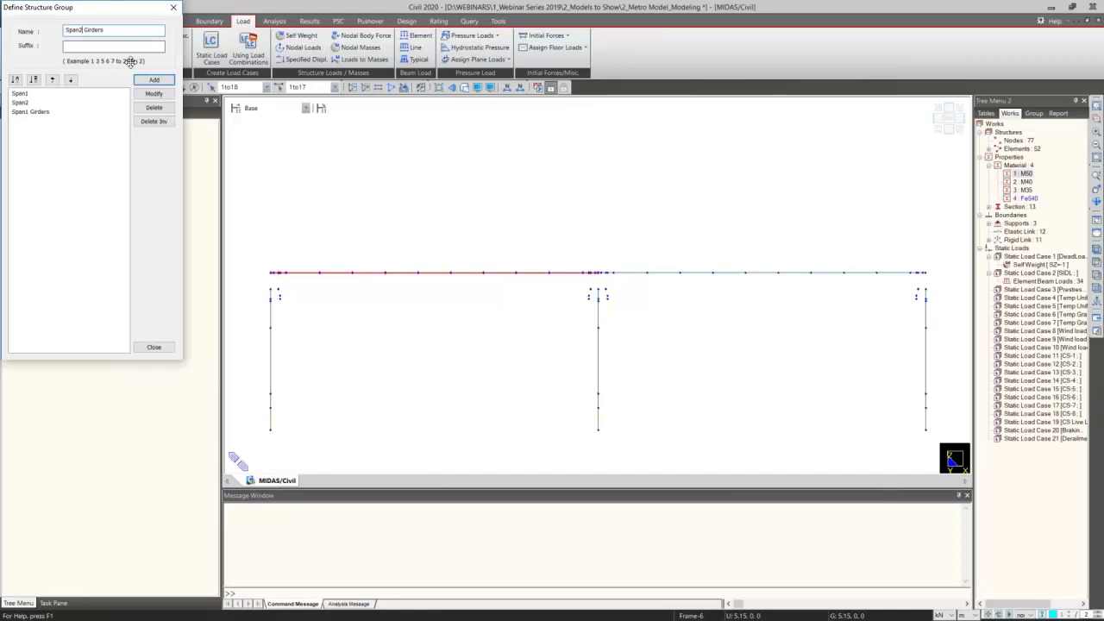
Step: Add the structure group Span2 Girders, and assign Span1's nodes and elements except the Cantilever slab elements to Span1 Girders
{"action": "left_click", "coordinate": [153, 80]}
{"action": "left_click", "coordinate": [153, 347]}
{"action": "left_click", "coordinate": [67, 159]}
{"action": "left_click", "coordinate": [77, 141]}
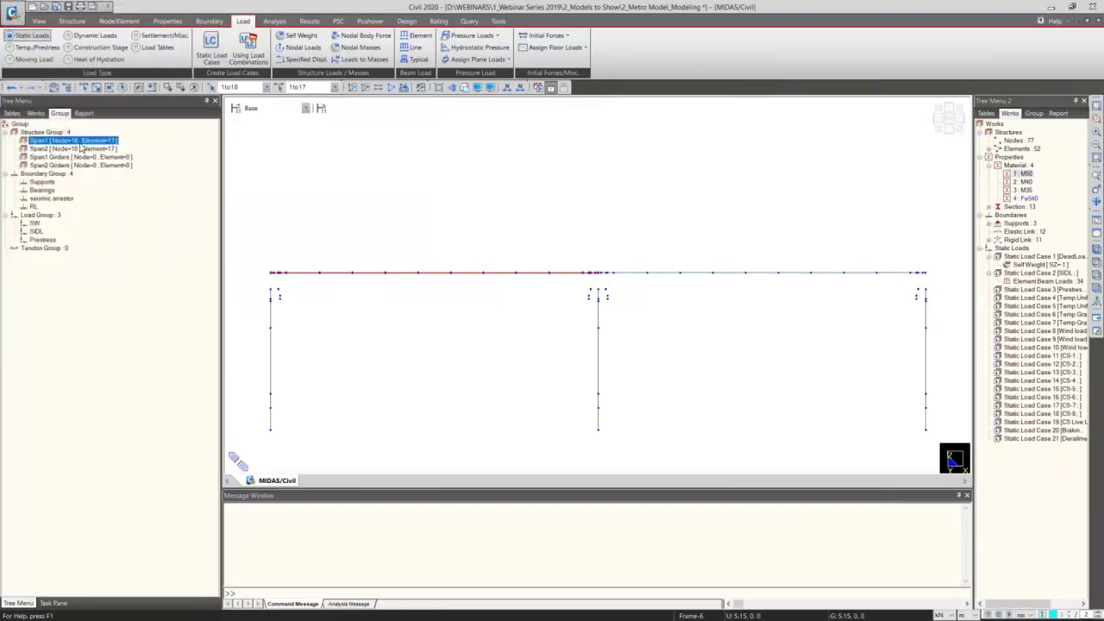
{"action": "left_click", "coordinate": [353, 88]}
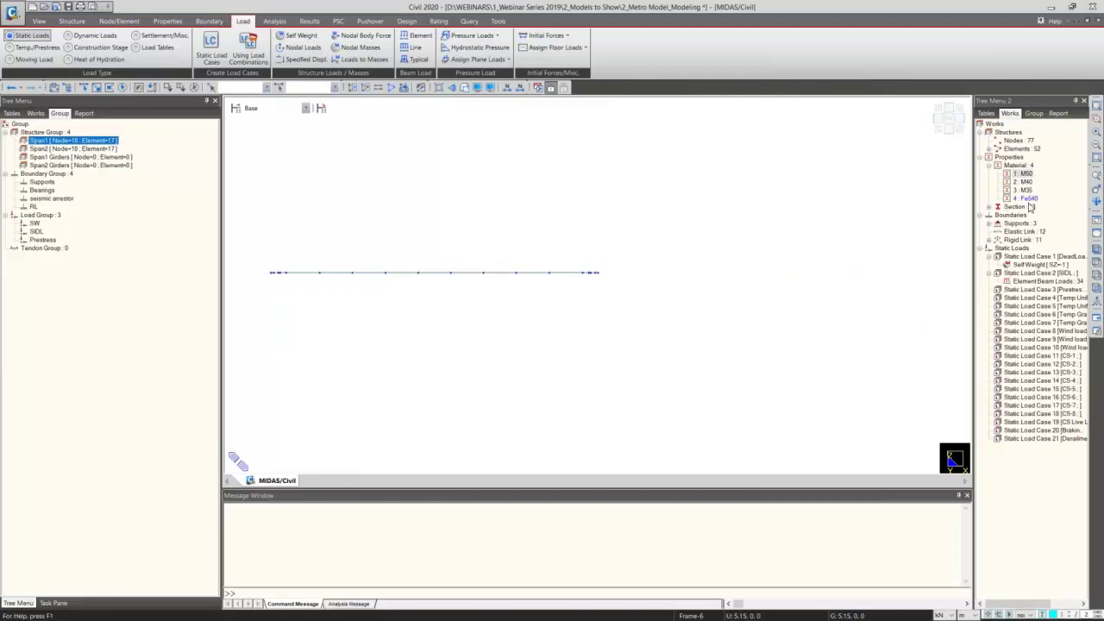
{"action": "double_click", "coordinate": [1023, 209]}
{"action": "right_click", "coordinate": [1052, 258]}
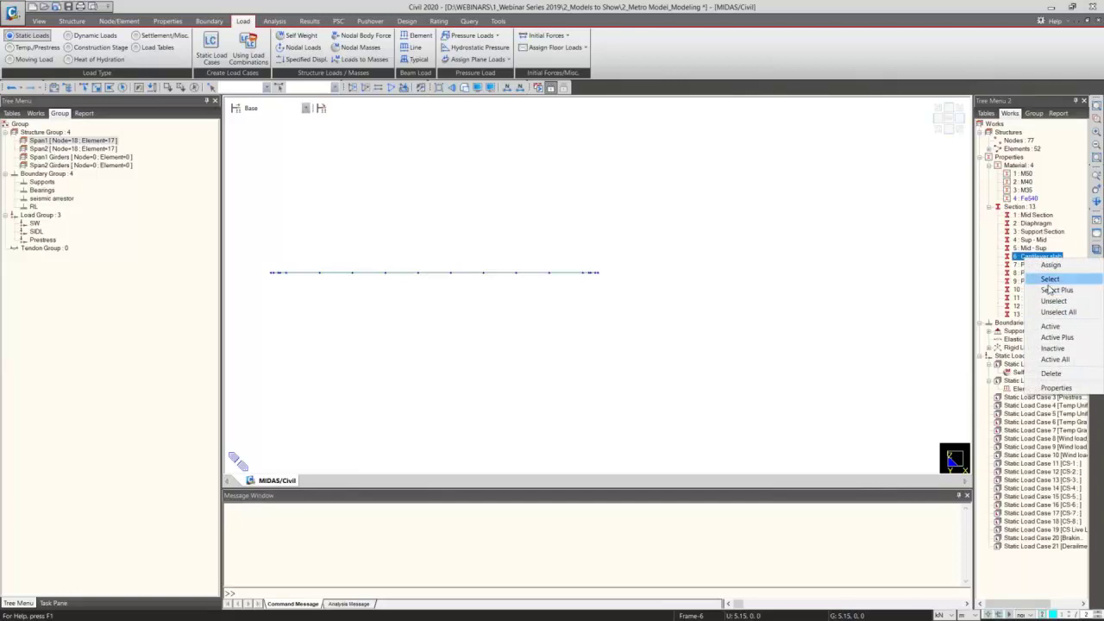
{"action": "left_click", "coordinate": [1046, 249]}
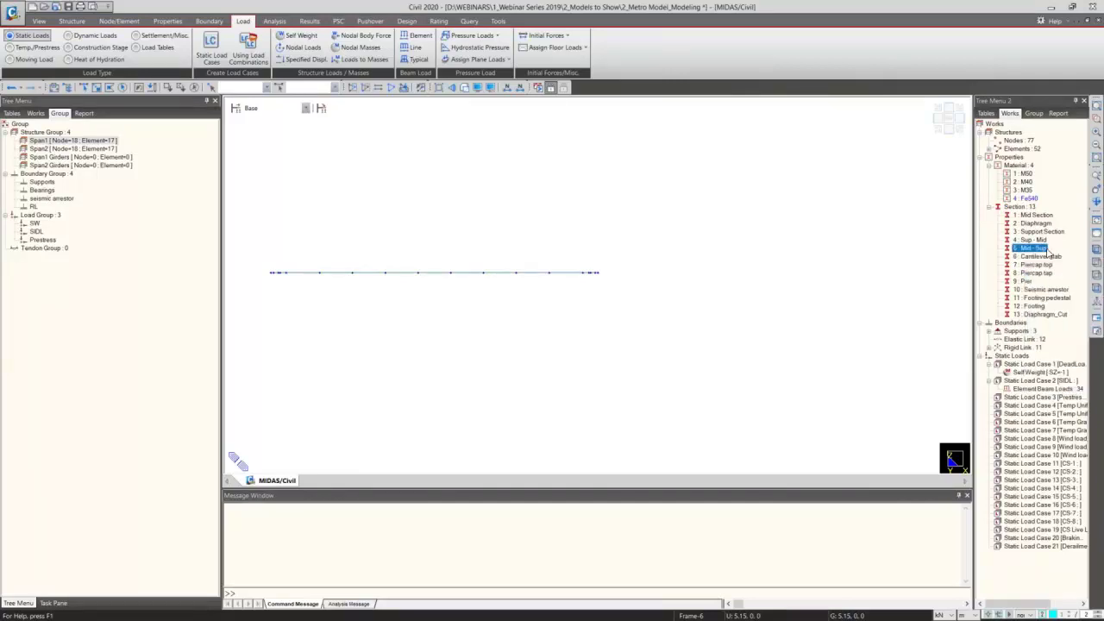
{"action": "left_click", "coordinate": [1042, 257]}
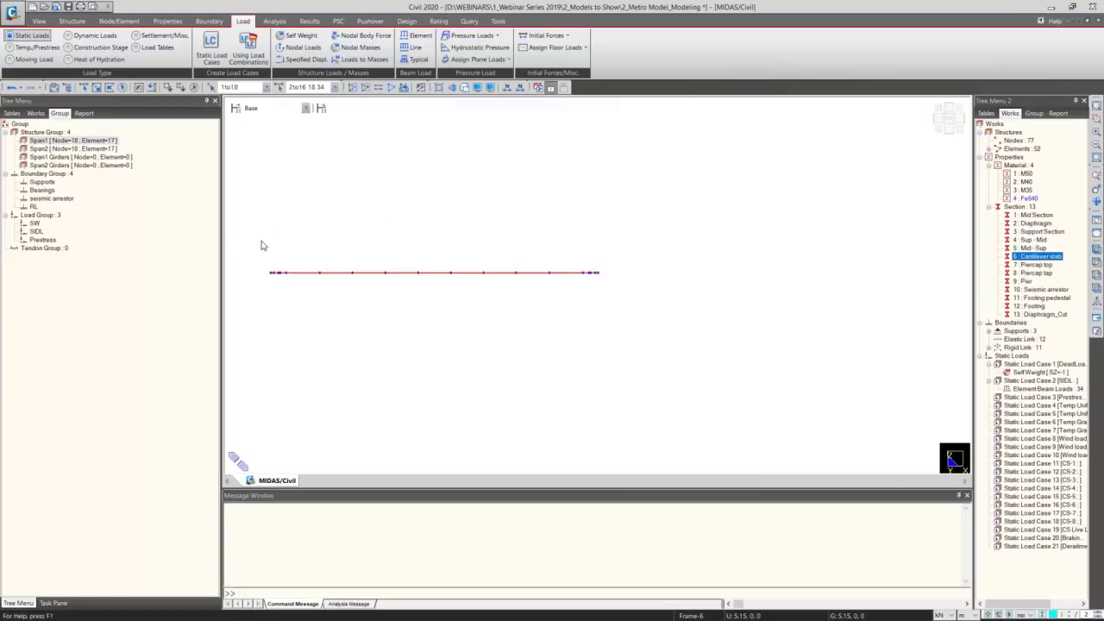
{"action": "left_click", "coordinate": [84, 158]}
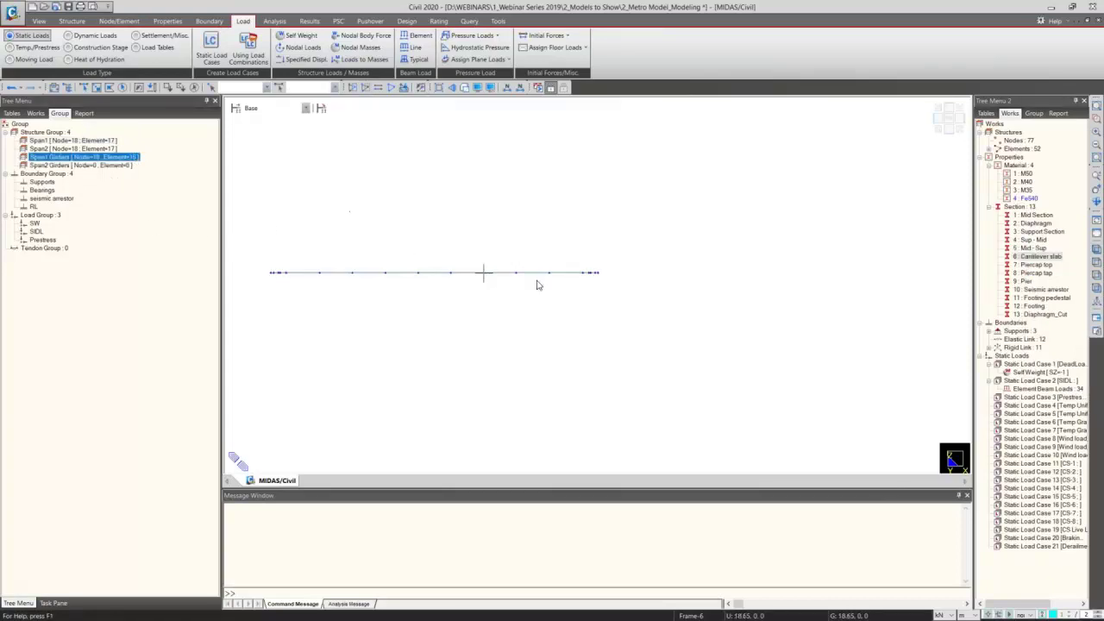
Step: Try to assign Span2's nodes and elements except the Cantilever slab elements to the structure group Span2 Girders
{"action": "key", "text": "ctrl+a"}
{"action": "left_click", "coordinate": [52, 148]}
{"action": "key", "text": "F2"}
{"action": "left_click", "coordinate": [1040, 256]}
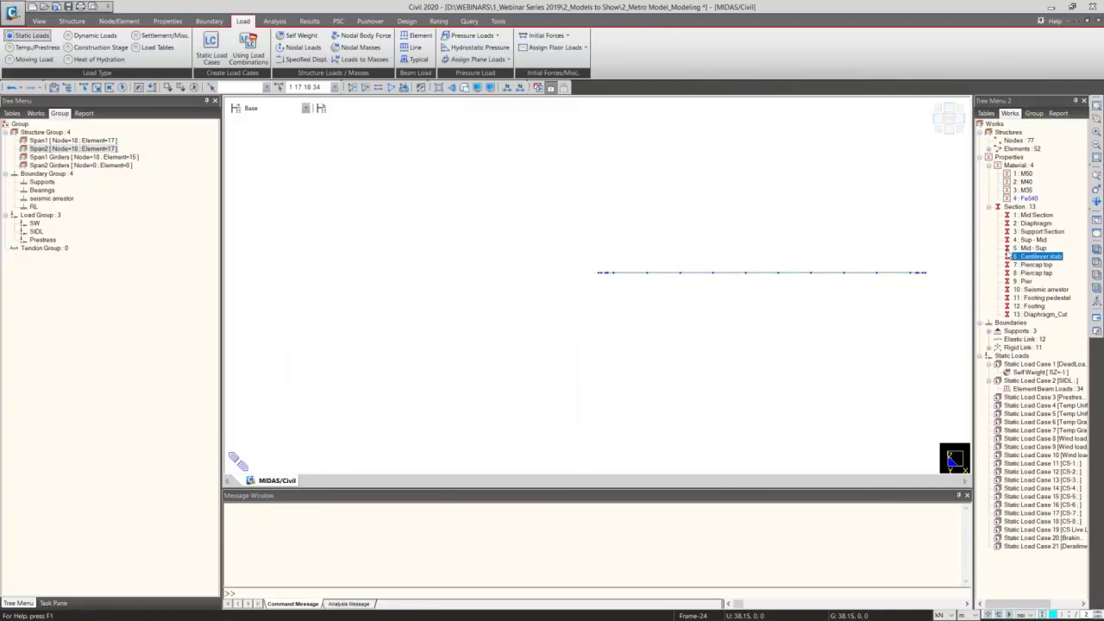
{"action": "key", "text": "ctrl+a"}
{"action": "left_click", "coordinate": [118, 165]}
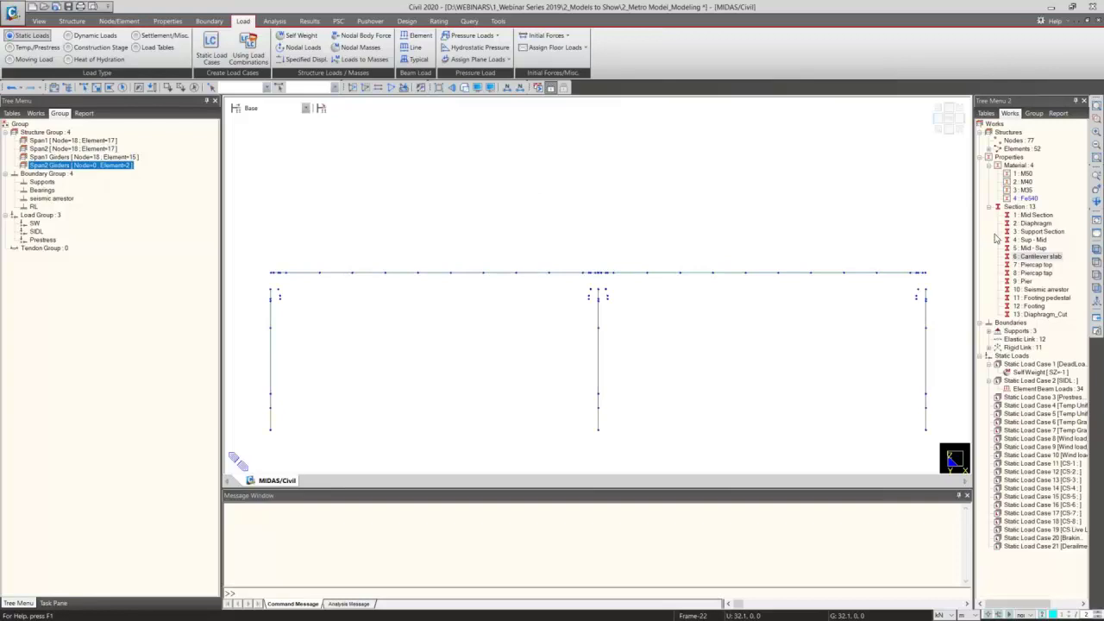
Step: Isolate Span2 and assign only the deck nodes and elements between its Cantilever slab ends to Span2 Girders
{"action": "left_click", "coordinate": [77, 149]}
{"action": "key", "text": "F2"}
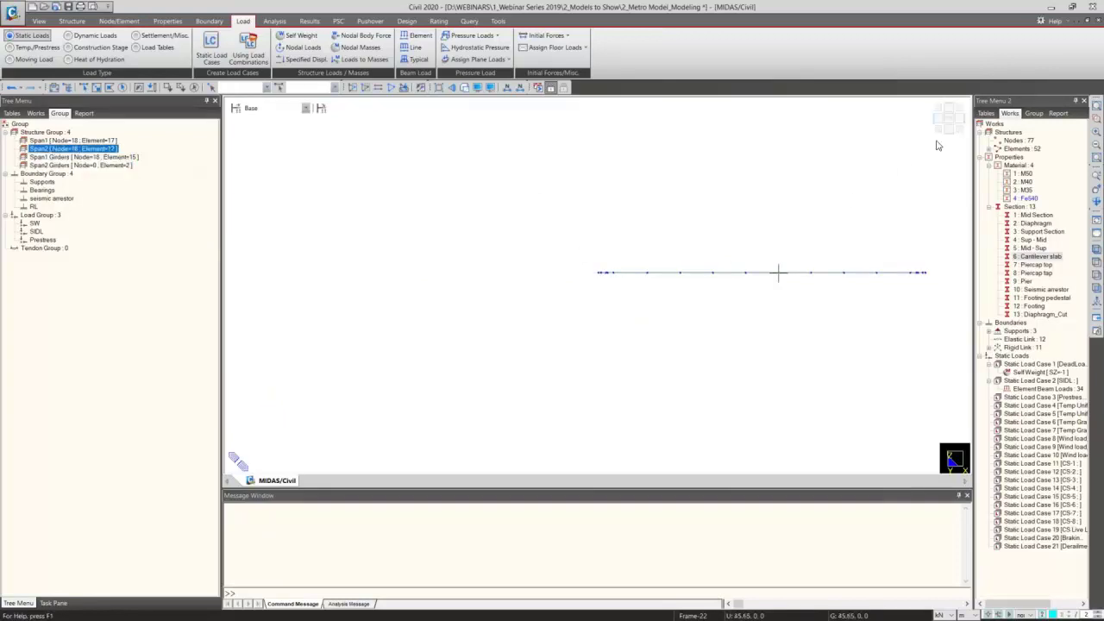
{"action": "left_click", "coordinate": [1035, 257]}
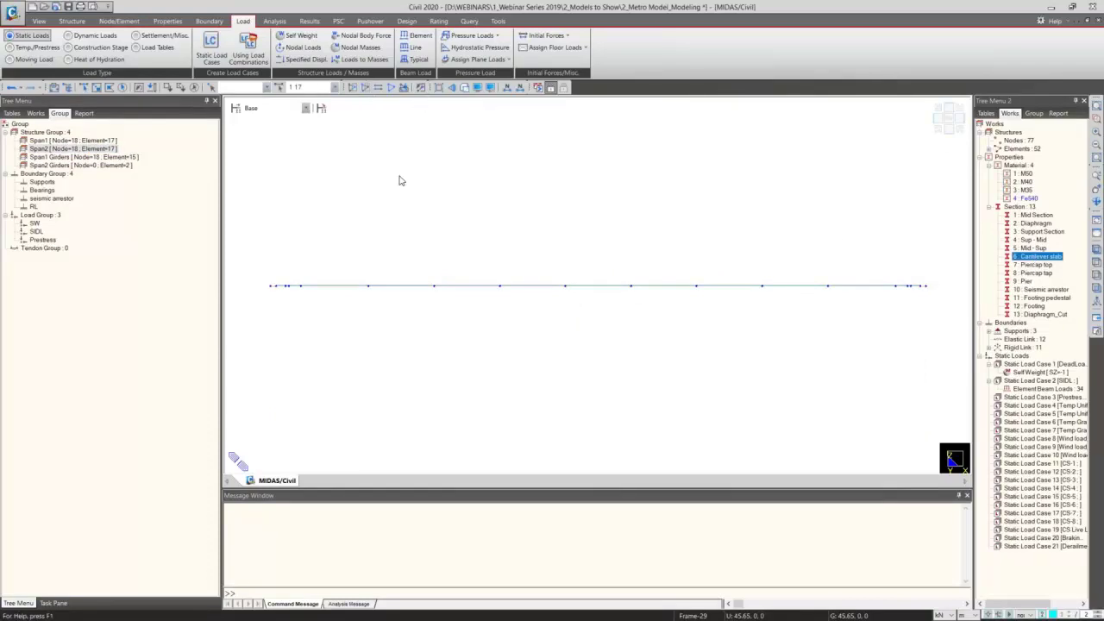
{"action": "key", "text": "ctrl+w"}
{"action": "left_click_drag", "start_coordinate": [274, 274], "coordinate": [926, 380]}
{"action": "left_click_drag", "start_coordinate": [76, 165], "coordinate": [362, 186]}
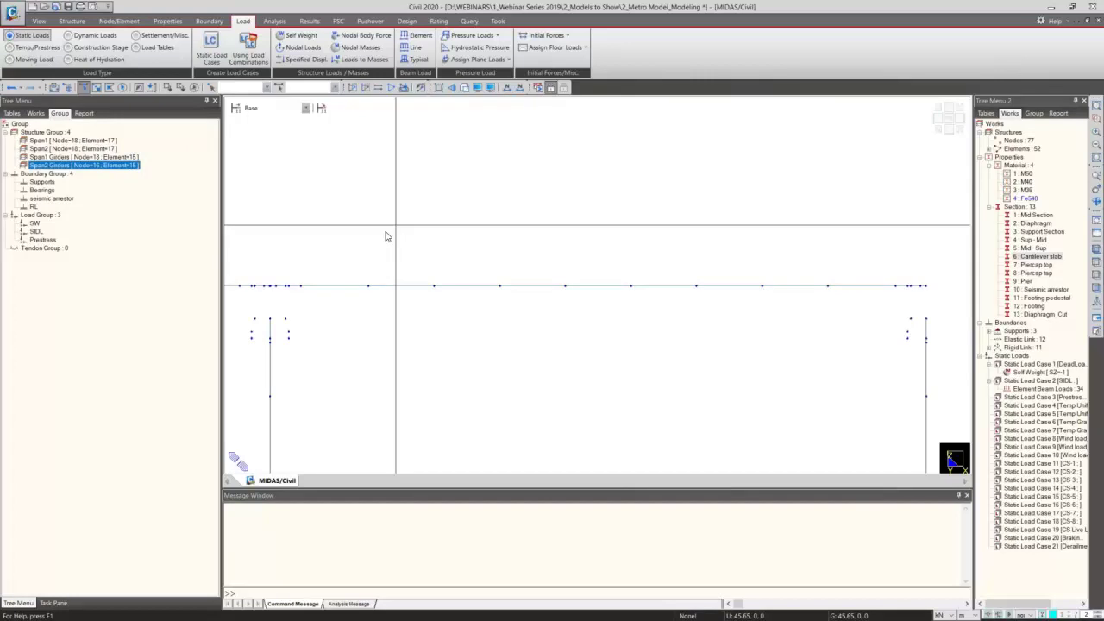
Step: Reassign Span1 Girders without the outer Cantilever slab end nodes, check Span2 Girders and restore the full model display
{"action": "left_click_drag", "start_coordinate": [121, 159], "coordinate": [341, 110]}
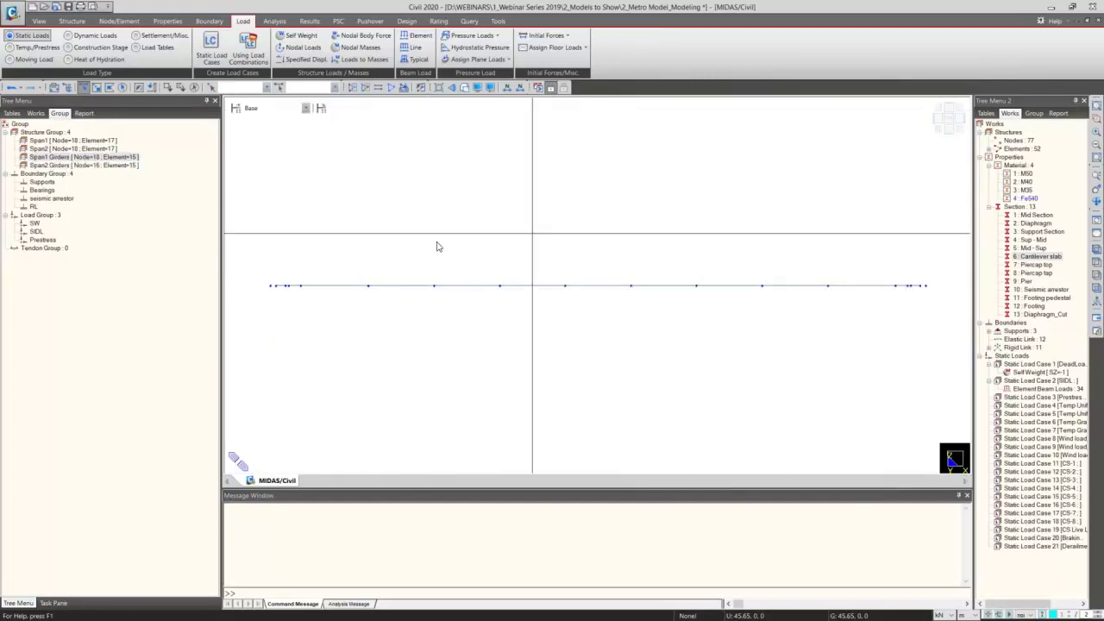
{"action": "left_click_drag", "start_coordinate": [275, 272], "coordinate": [925, 370]}
{"action": "left_click", "coordinate": [97, 162]}
{"action": "left_click", "coordinate": [351, 177]}
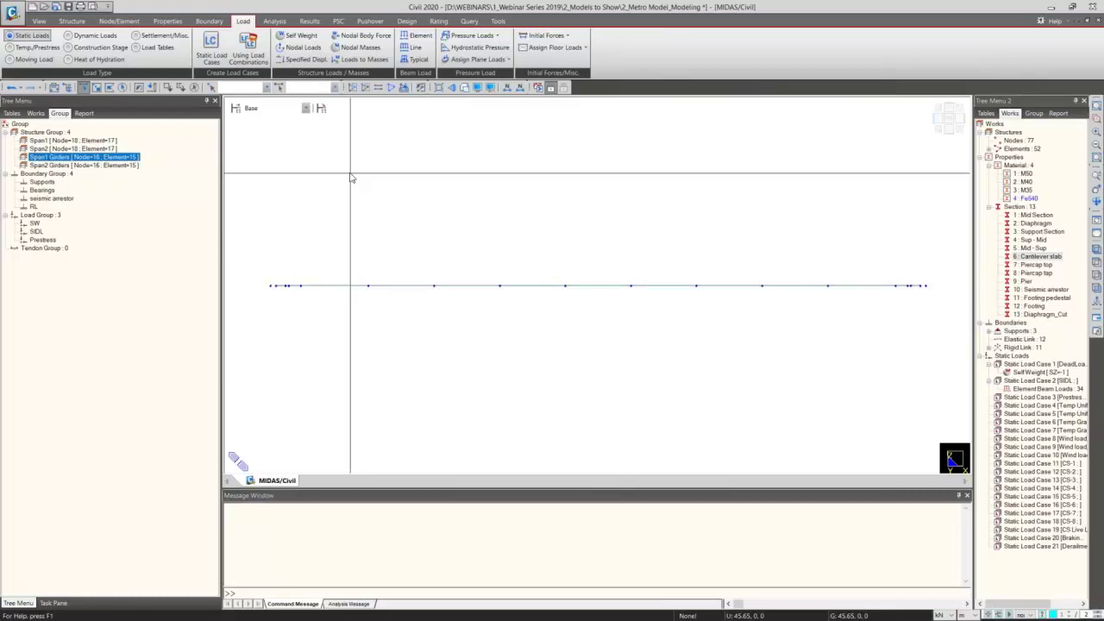
{"action": "double_click", "coordinate": [107, 165]}
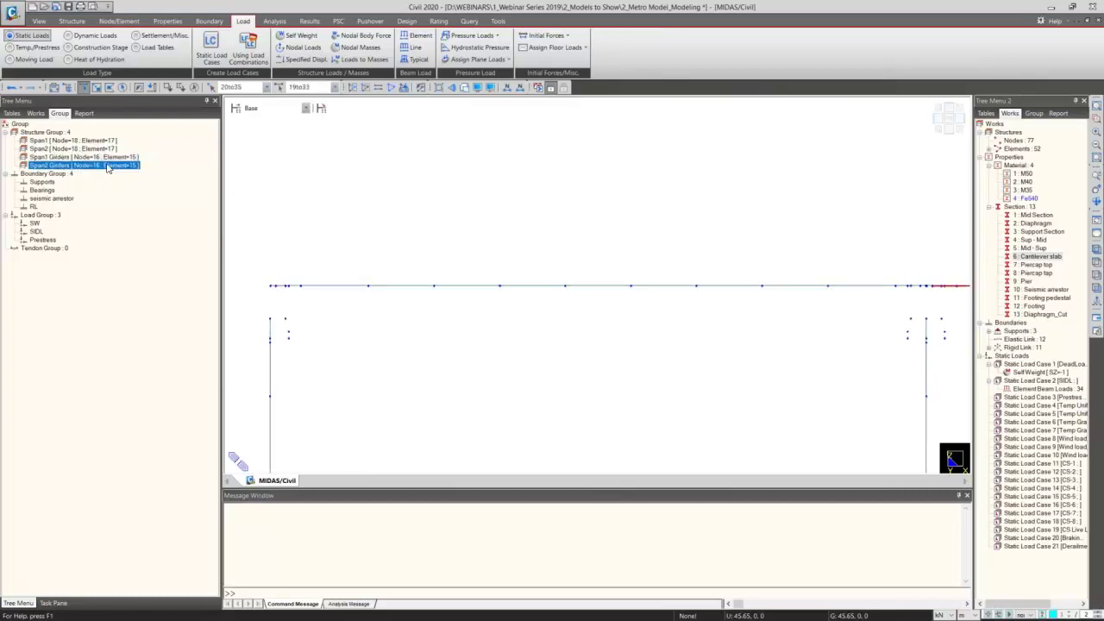
{"action": "left_click", "coordinate": [385, 177]}
{"action": "left_click", "coordinate": [942, 120]}
Step: Start a tendon template with the prefix name span1 and the Span1 Girders elements 2to16 assigned
{"action": "left_click", "coordinate": [36, 115]}
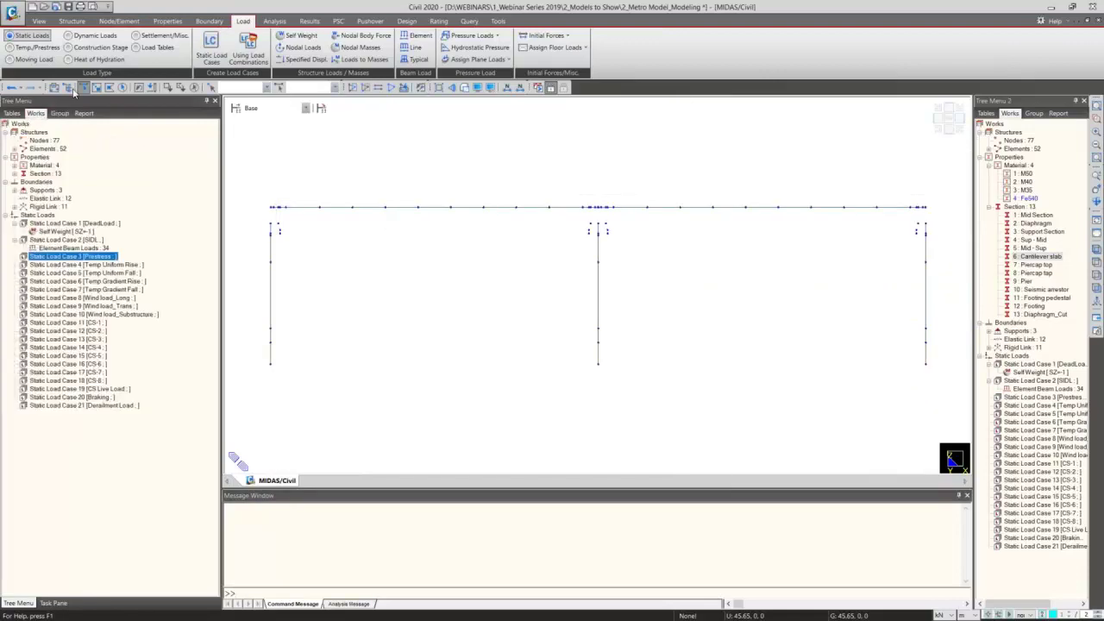
{"action": "left_click", "coordinate": [73, 21]}
{"action": "left_click", "coordinate": [409, 35]}
{"action": "left_click", "coordinate": [423, 85]}
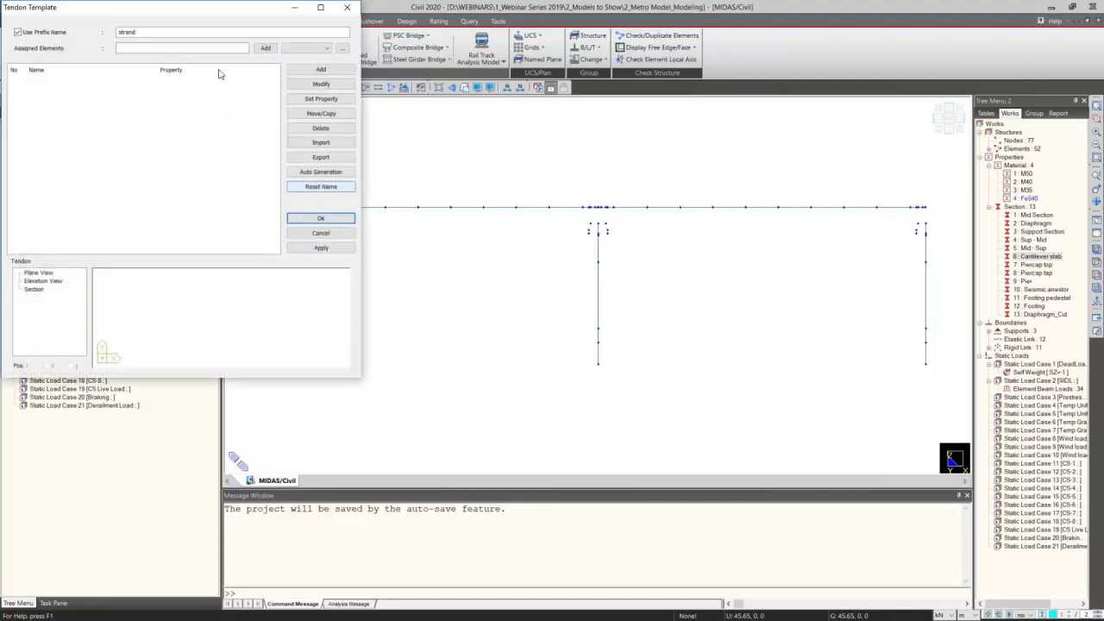
{"action": "left_click_drag", "start_coordinate": [203, 17], "coordinate": [327, 132]}
{"action": "double_click", "coordinate": [248, 149]}
{"action": "type", "text": "S"}
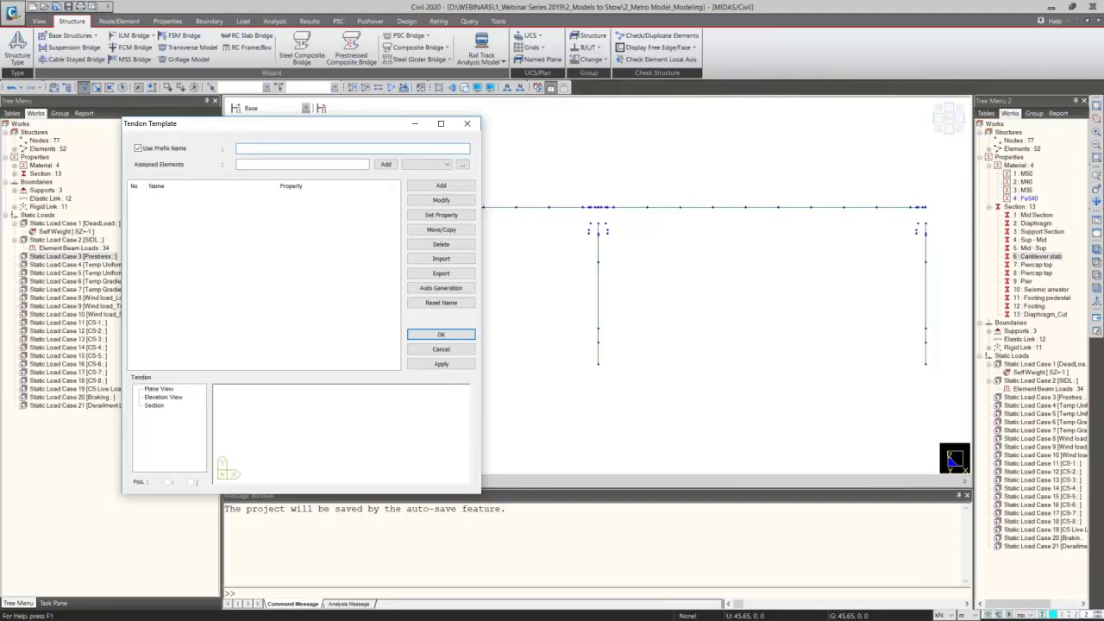
{"action": "left_click_drag", "start_coordinate": [263, 128], "coordinate": [220, 123]}
{"action": "left_click_drag", "start_coordinate": [320, 120], "coordinate": [423, 135]}
{"action": "left_click", "coordinate": [59, 113]}
{"action": "left_click", "coordinate": [57, 157]}
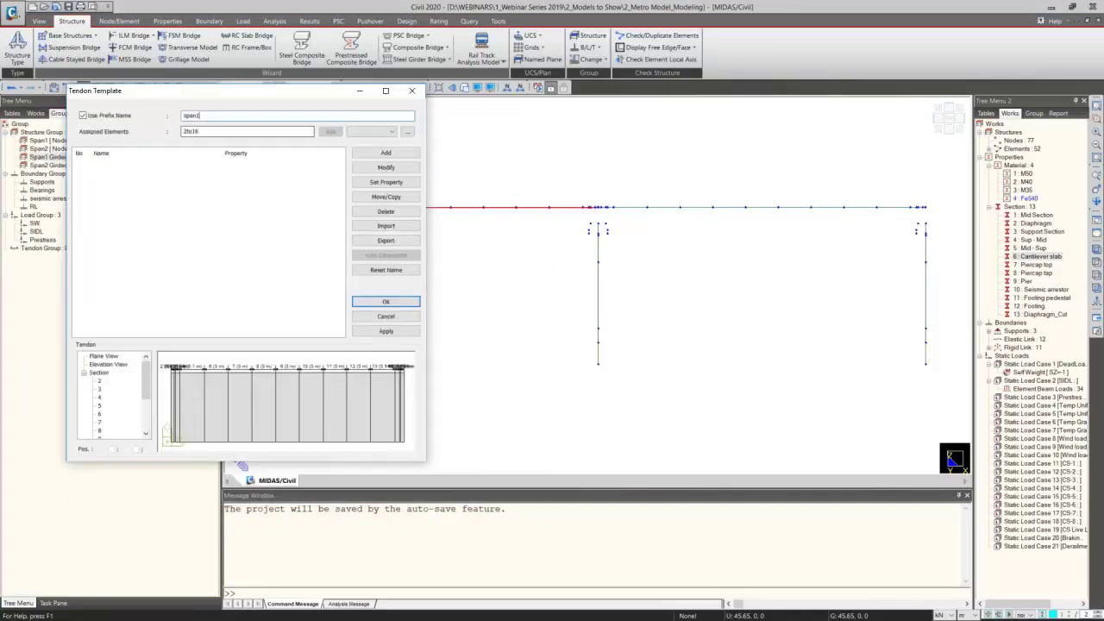
Step: Examine the girder's plan view, elevation view and element cross-sections in the tendon template preview
{"action": "left_click", "coordinate": [106, 369]}
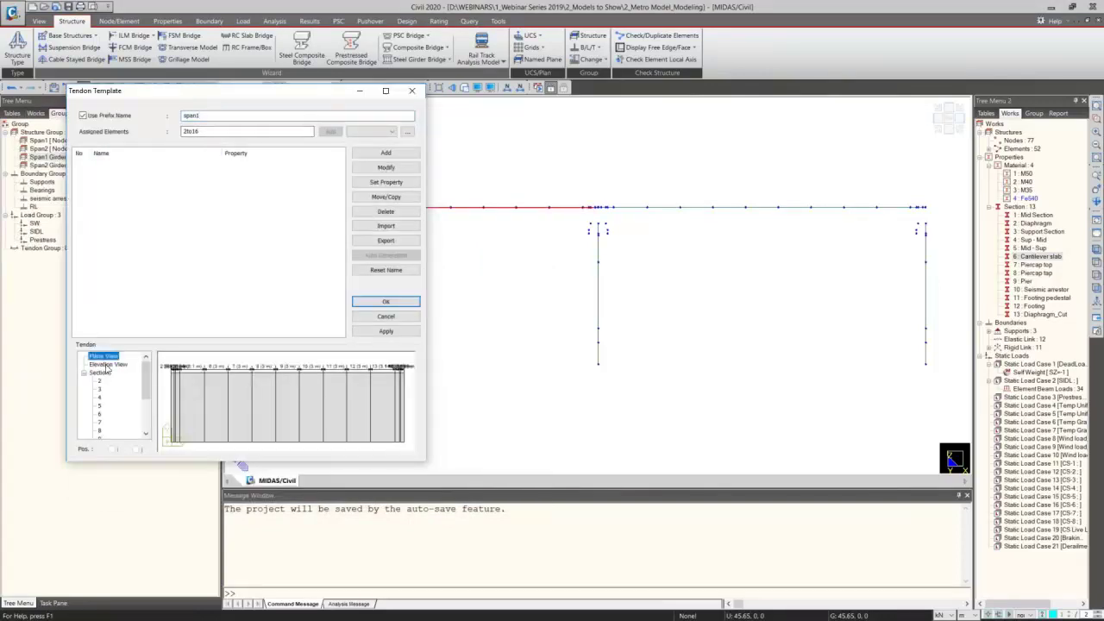
{"action": "left_click", "coordinate": [105, 365]}
{"action": "left_click", "coordinate": [105, 356]}
{"action": "left_click", "coordinate": [106, 365]}
{"action": "left_click", "coordinate": [101, 381]}
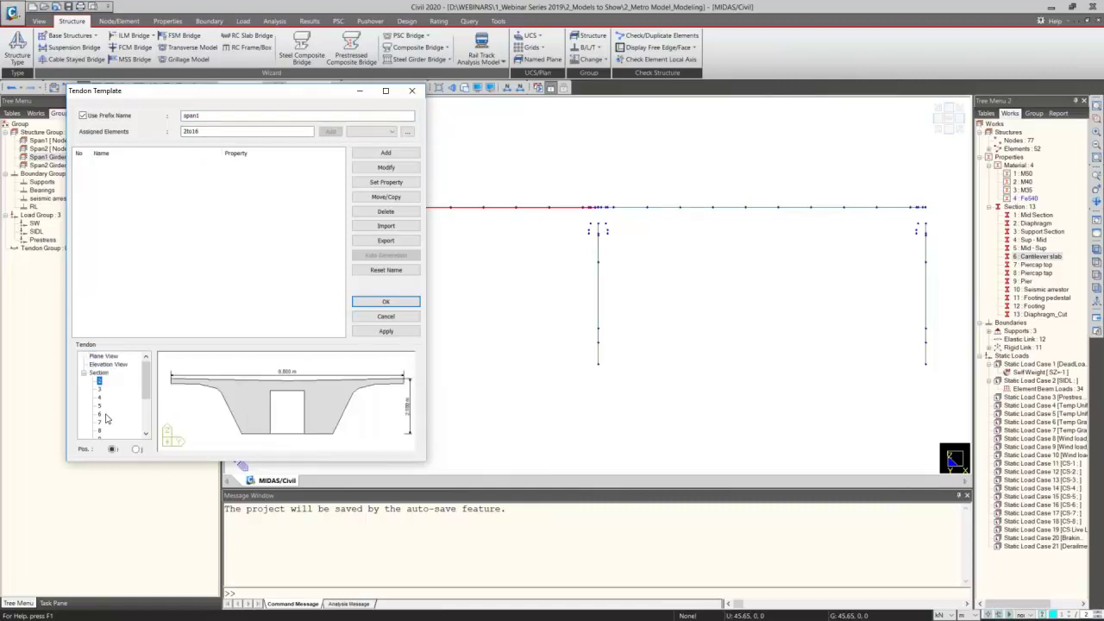
{"action": "left_click", "coordinate": [101, 421]}
{"action": "scroll", "coordinate": [101, 405], "scroll_direction": "down", "scroll_amount": 3}
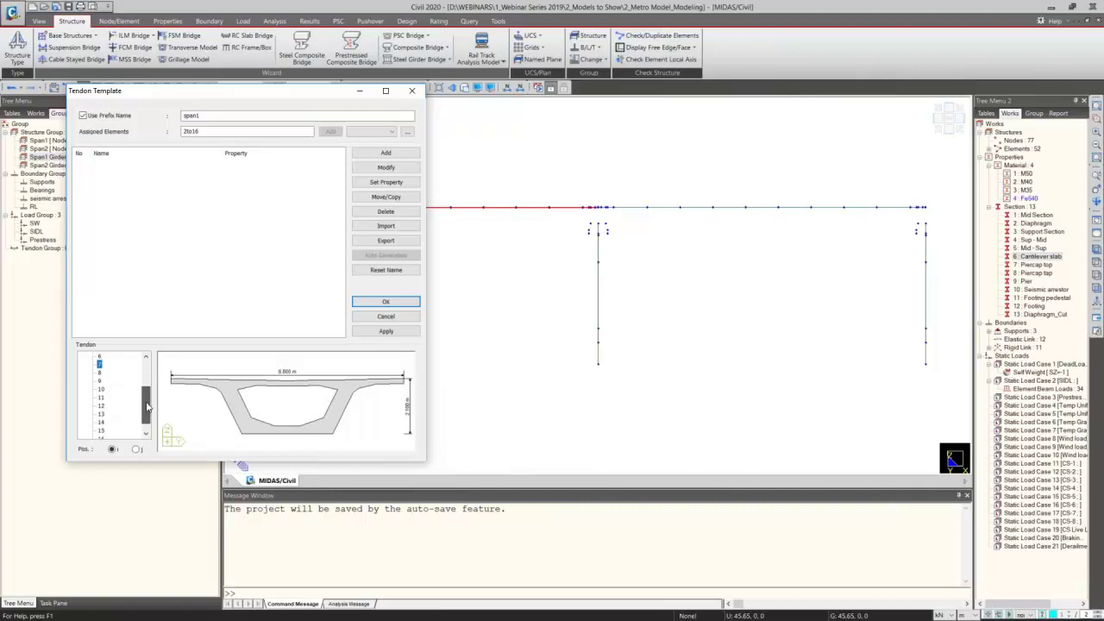
{"action": "left_click", "coordinate": [100, 397]}
{"action": "left_click", "coordinate": [101, 421]}
{"action": "scroll", "coordinate": [112, 397], "scroll_direction": "up", "scroll_amount": 3}
{"action": "left_click", "coordinate": [104, 364]}
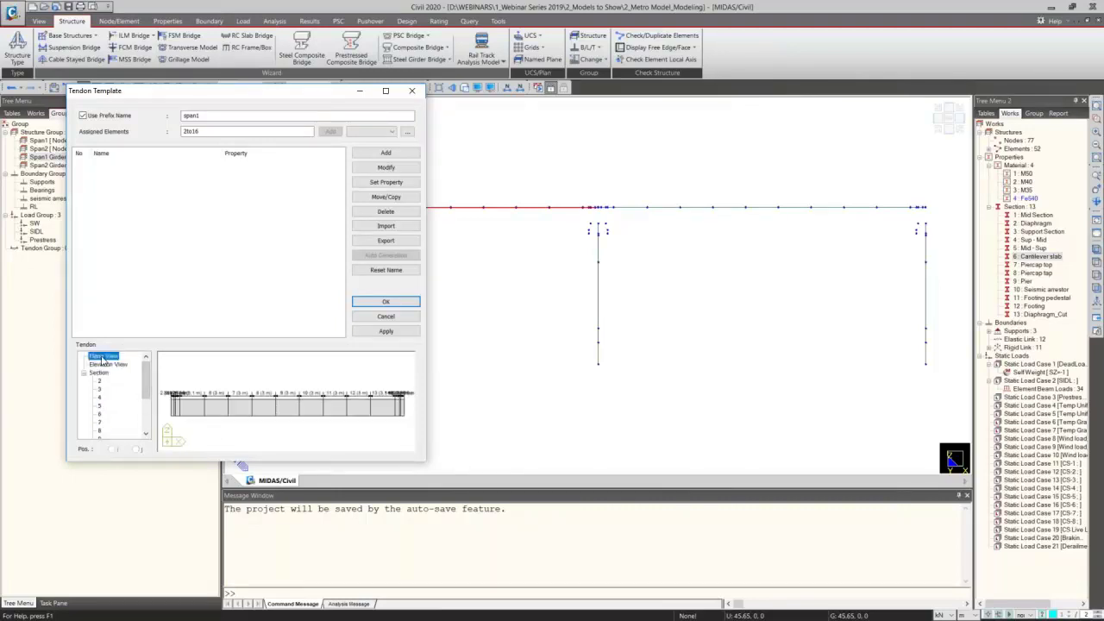
Step: Add a tendon to the template with type Curved 4 in both plan and elevation
{"action": "left_click", "coordinate": [410, 157]}
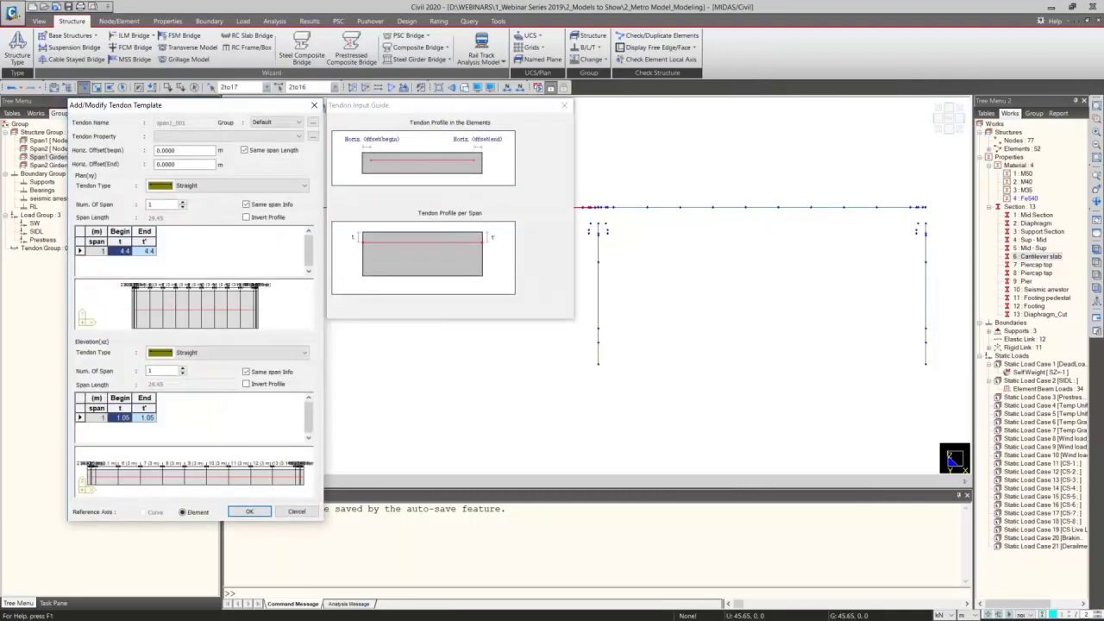
{"action": "left_click", "coordinate": [216, 186]}
{"action": "left_click", "coordinate": [197, 280]}
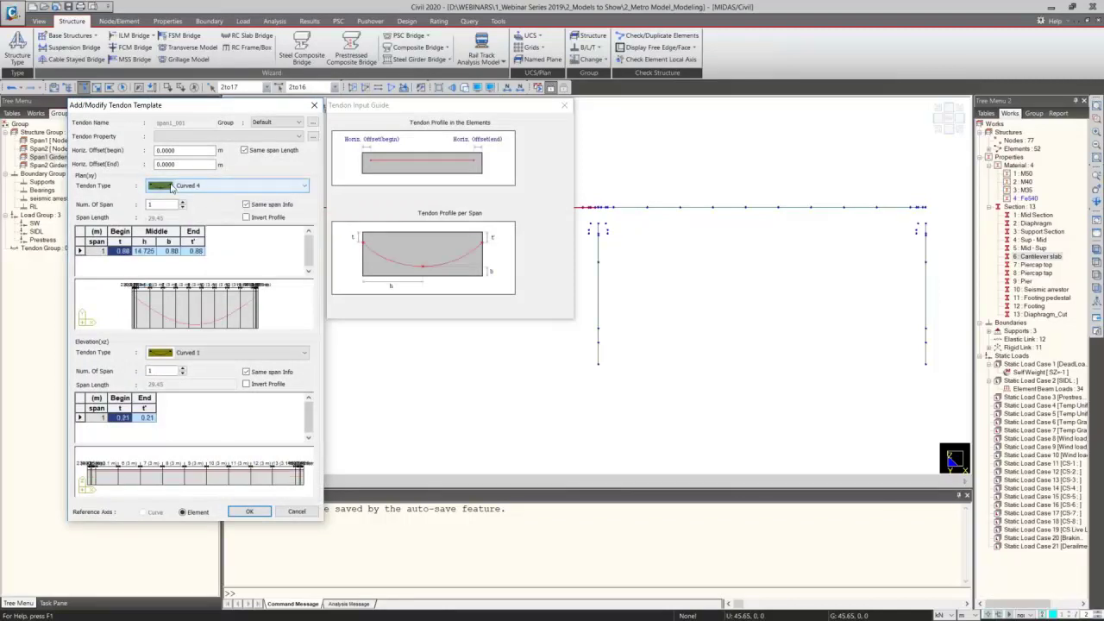
{"action": "left_click", "coordinate": [207, 353]}
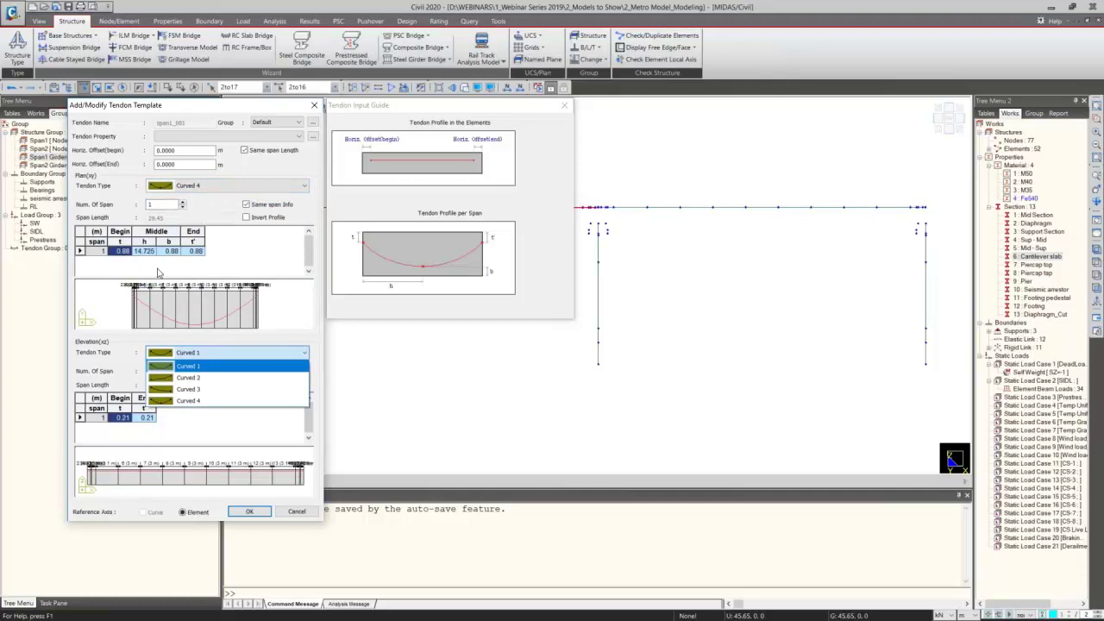
{"action": "left_click", "coordinate": [193, 401]}
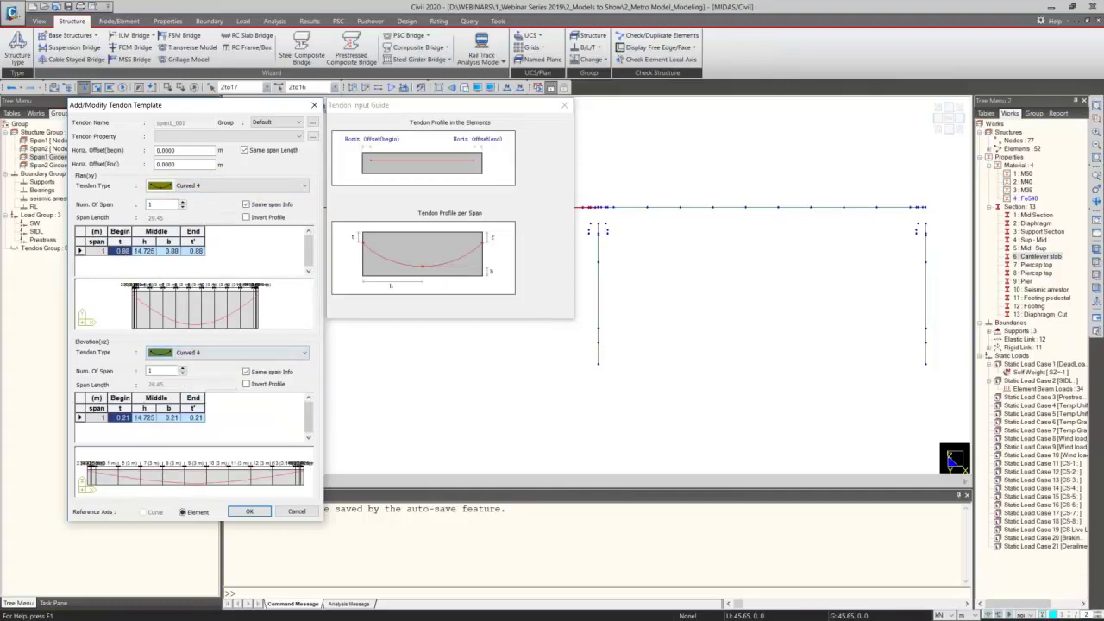
Step: Set the tendon's plan profile to 2.4 m at the beginning, 6.1 m for middle b and 0.4 m at the end
{"action": "left_click", "coordinate": [121, 252]}
{"action": "key", "text": "BackSpace"}
{"action": "left_click", "coordinate": [195, 251]}
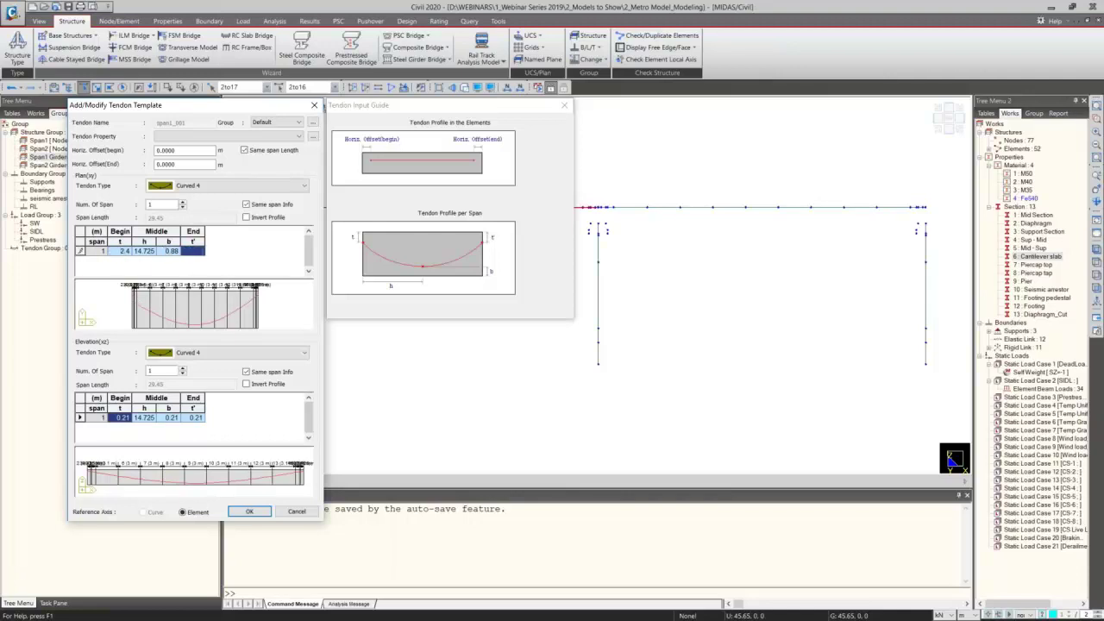
{"action": "left_click", "coordinate": [176, 251]}
{"action": "left_click", "coordinate": [124, 253]}
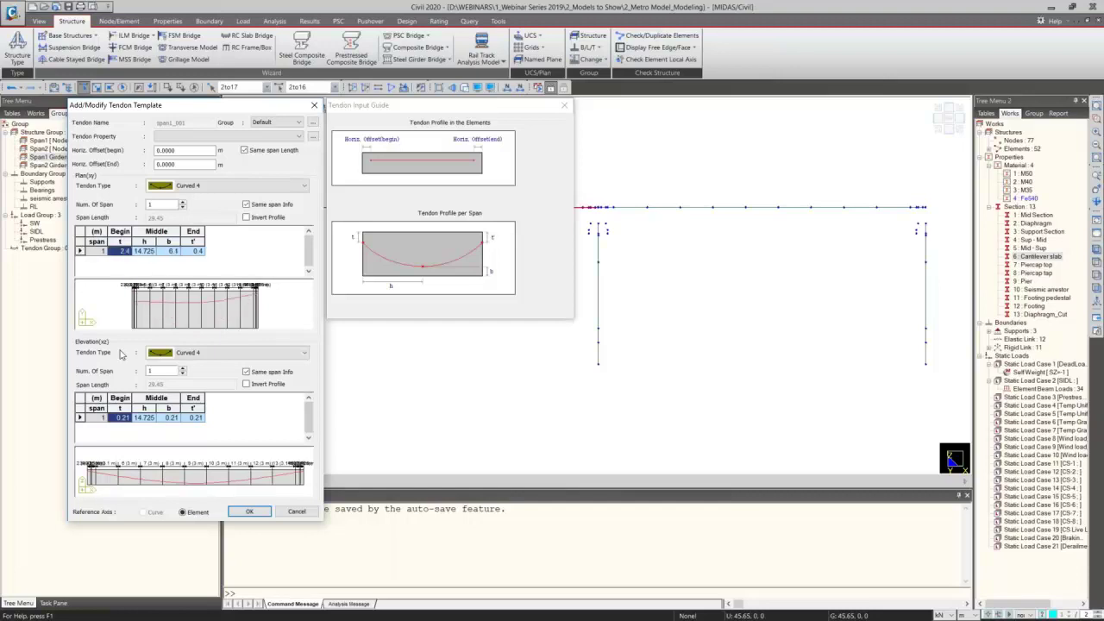
Step: Set the tendon's elevation profile to 0.8116 m at both ends and 0.18 m for middle b, and try to save it
{"action": "left_click", "coordinate": [126, 420]}
{"action": "left_click", "coordinate": [192, 417]}
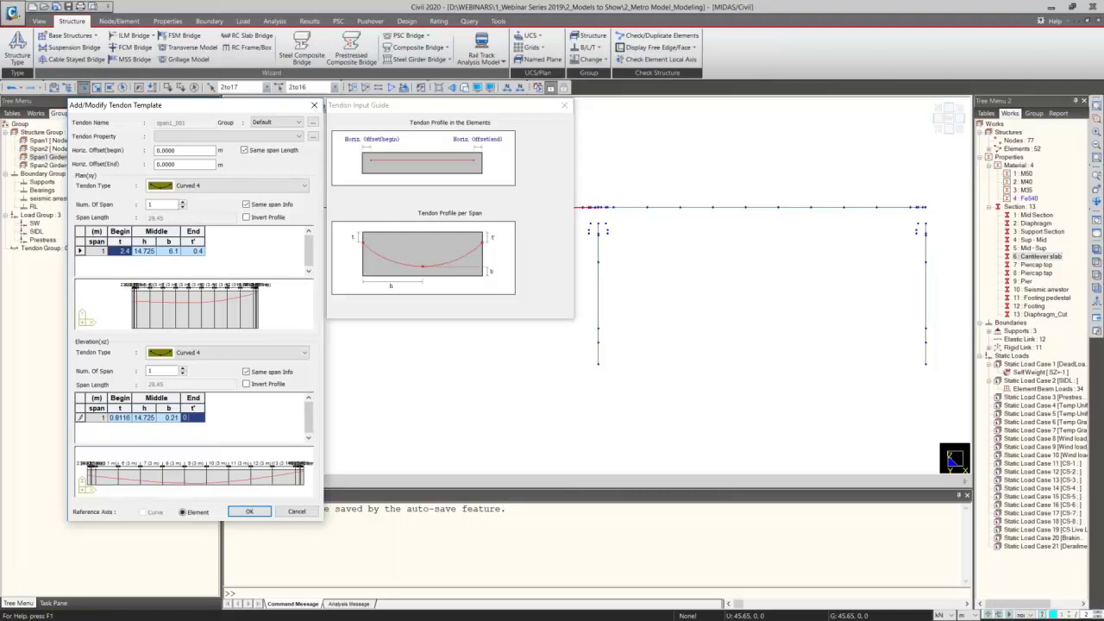
{"action": "left_click", "coordinate": [169, 419]}
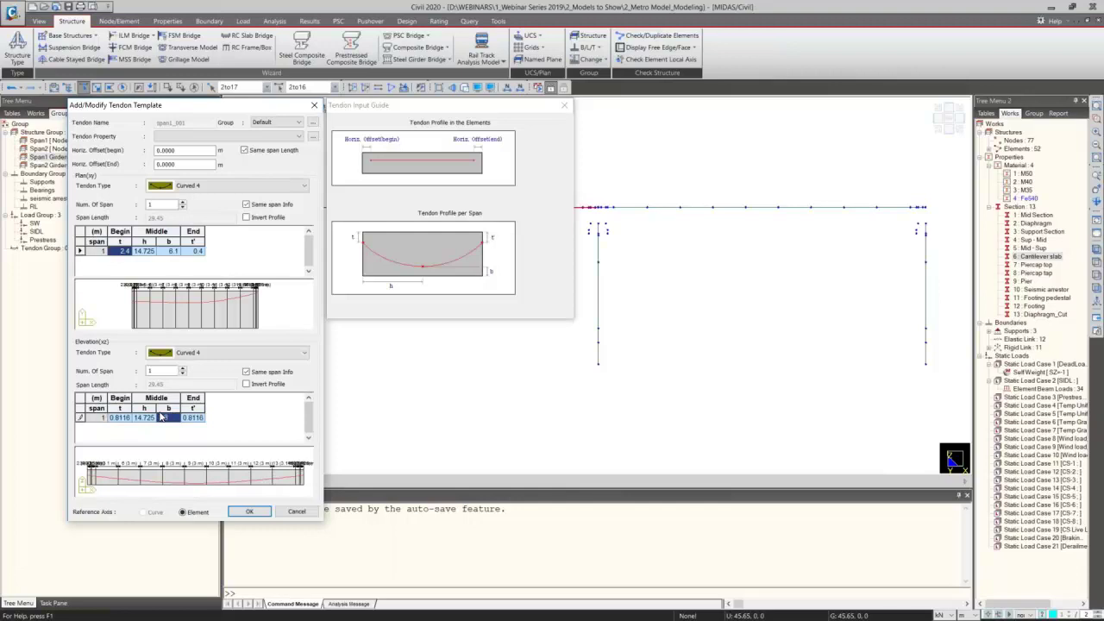
{"action": "left_click", "coordinate": [120, 419]}
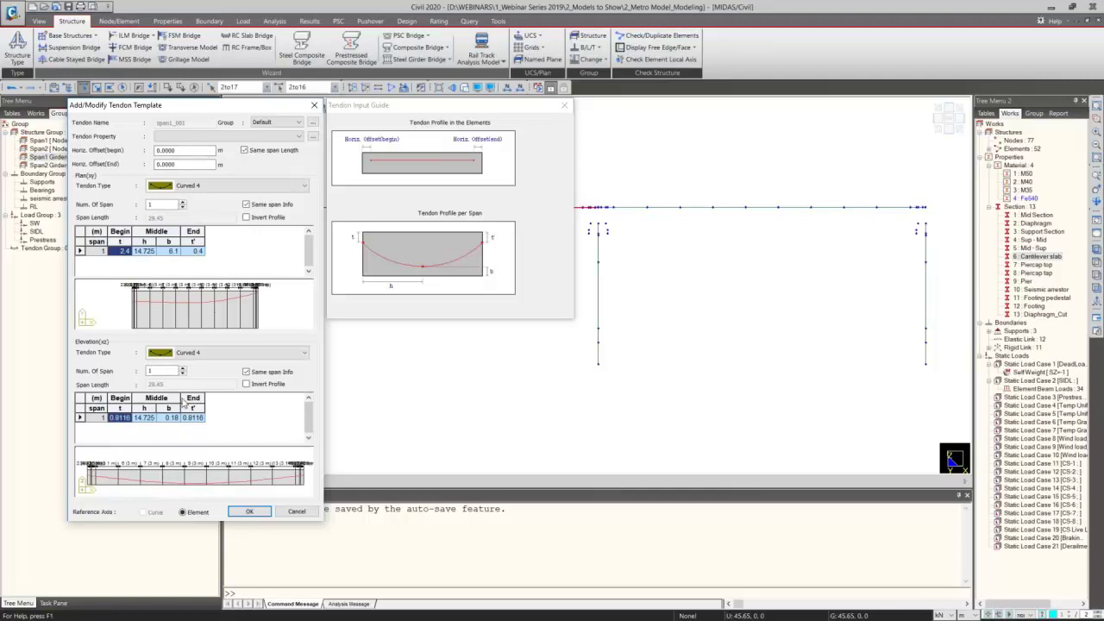
{"action": "left_click", "coordinate": [258, 512]}
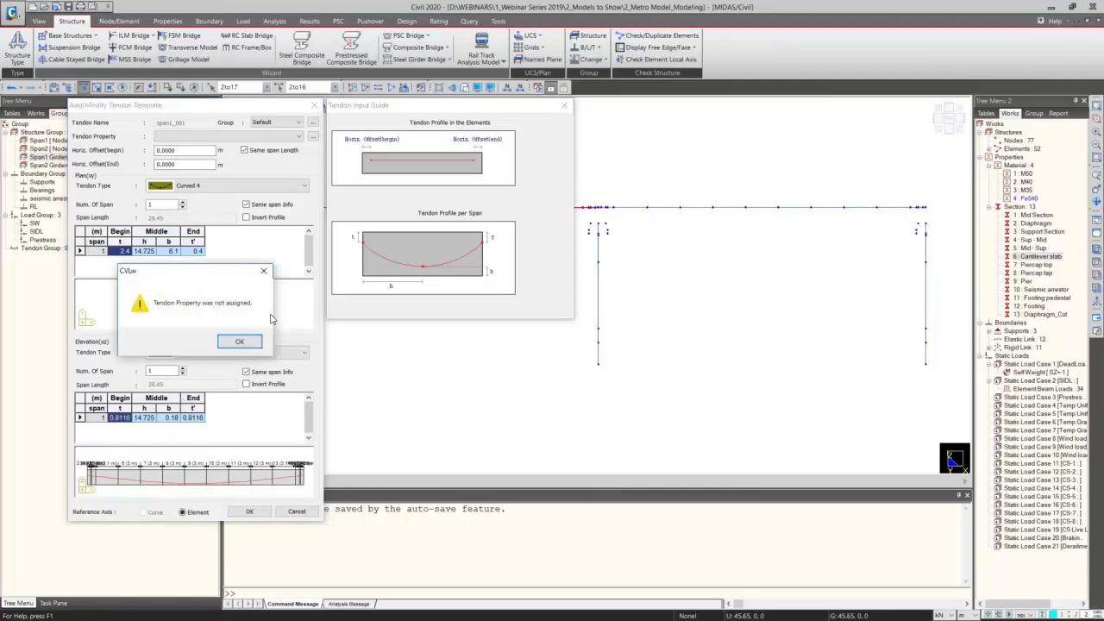
{"action": "left_click", "coordinate": [264, 272]}
Step: Create a new tendon property named Tendon with material 4: Fe540
{"action": "left_click", "coordinate": [250, 138]}
{"action": "left_click", "coordinate": [301, 139]}
{"action": "left_click", "coordinate": [314, 136]}
{"action": "left_click_drag", "start_coordinate": [181, 248], "coordinate": [615, 191]}
{"action": "left_click", "coordinate": [681, 209]}
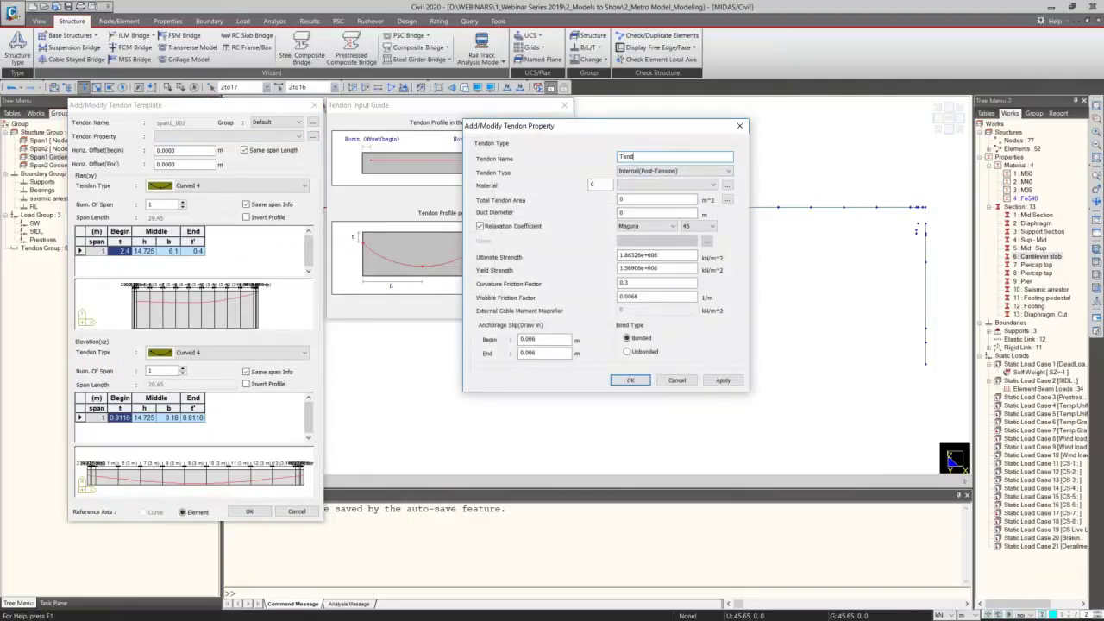
{"action": "left_click", "coordinate": [666, 186]}
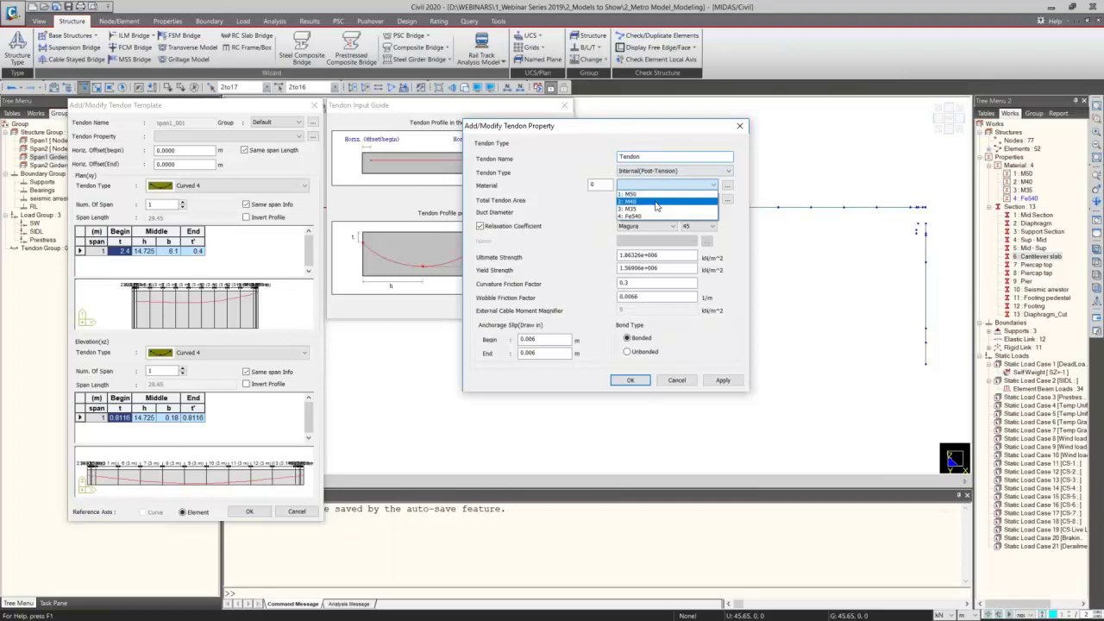
{"action": "left_click", "coordinate": [652, 218]}
Step: Define the total tendon area as 19 strands of 15.2mm(0.6") diameter
{"action": "left_click", "coordinate": [729, 201]}
{"action": "left_click", "coordinate": [653, 246]}
{"action": "left_click", "coordinate": [648, 262]}
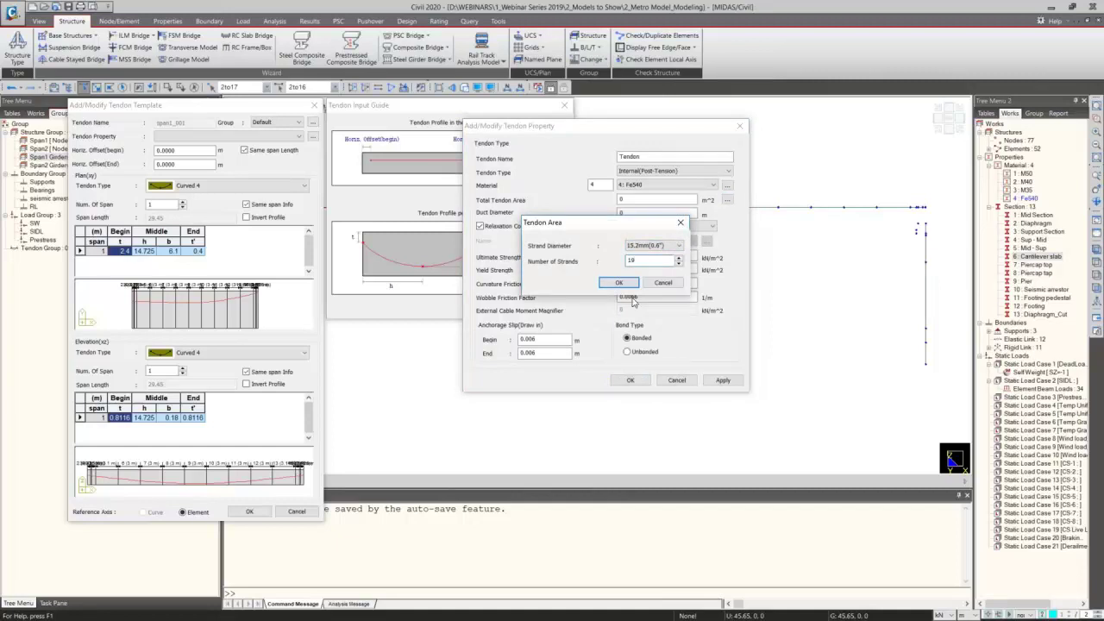
{"action": "left_click", "coordinate": [619, 283]}
Step: Set the duct diameter to 0.1 m, use IRC:18-2000 with its relaxation class, and save the tendon property
{"action": "left_click", "coordinate": [655, 213]}
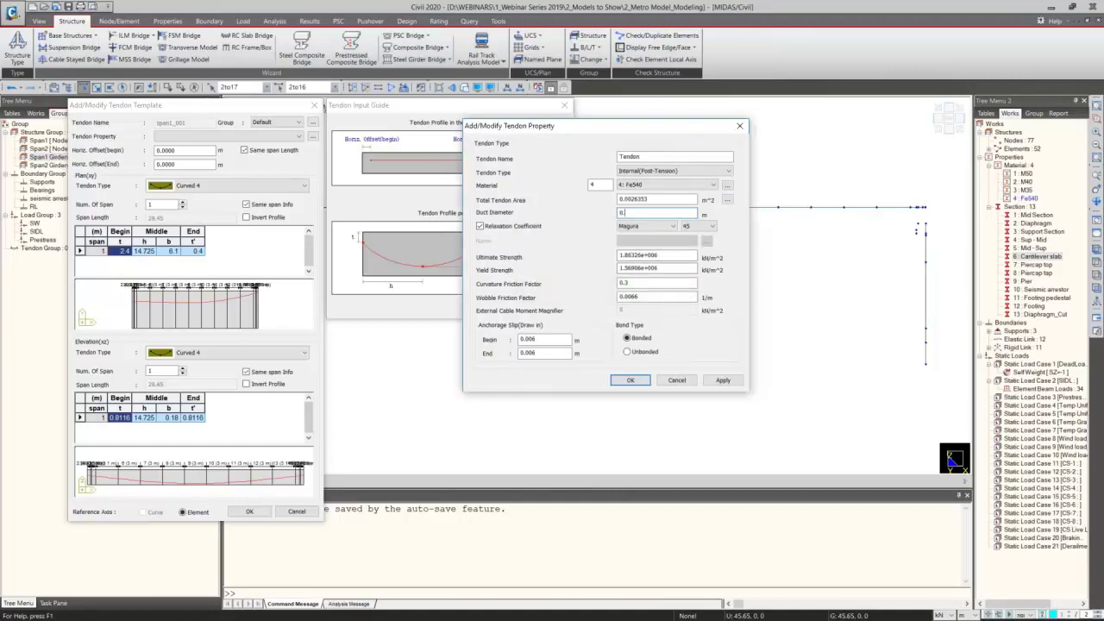
{"action": "left_click", "coordinate": [646, 226]}
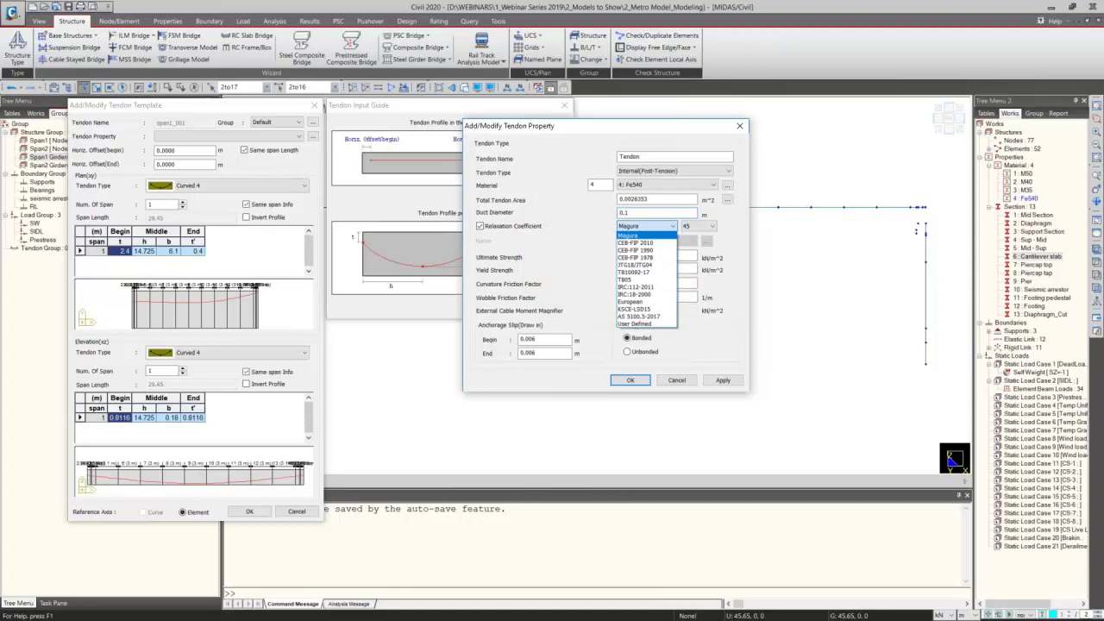
{"action": "left_click", "coordinate": [656, 295]}
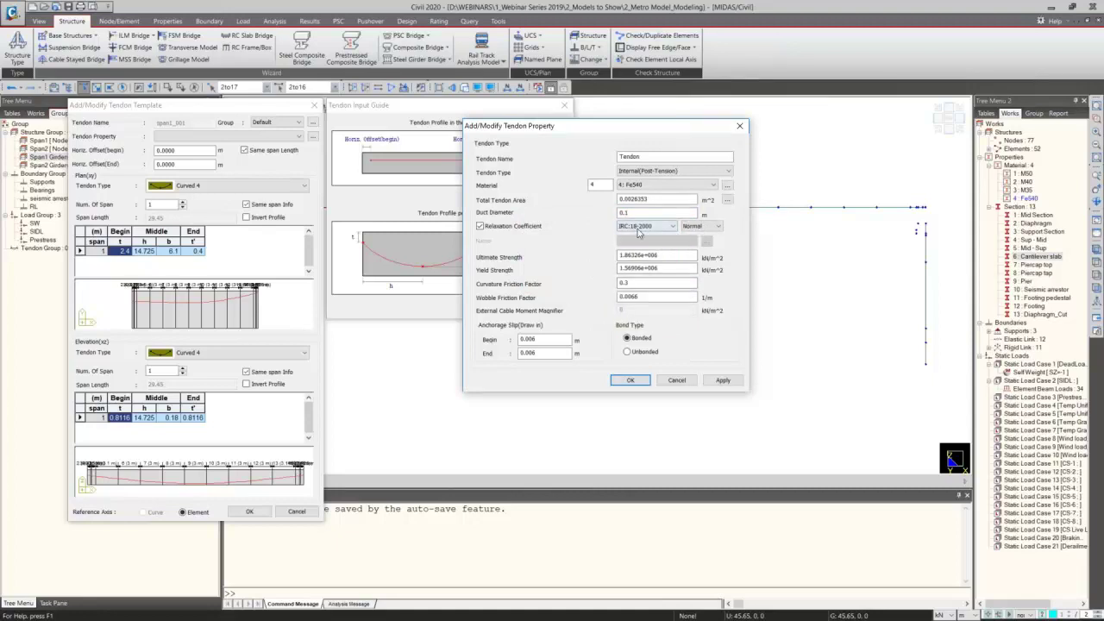
{"action": "left_click", "coordinate": [703, 226]}
{"action": "left_click", "coordinate": [699, 249]}
{"action": "left_click", "coordinate": [631, 381]}
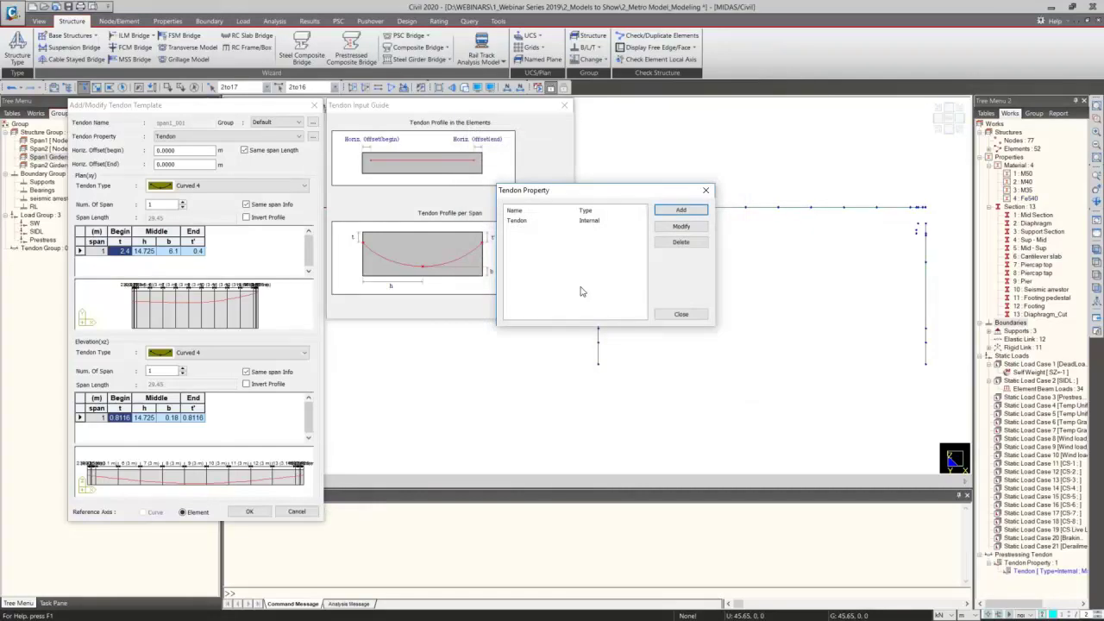
{"action": "left_click", "coordinate": [681, 315]}
Step: Save the first span tendon, then reopen it, set its plan profile's end offset t' to 2.4 m, and save it again
{"action": "left_click", "coordinate": [248, 512]}
{"action": "left_click", "coordinate": [148, 165]}
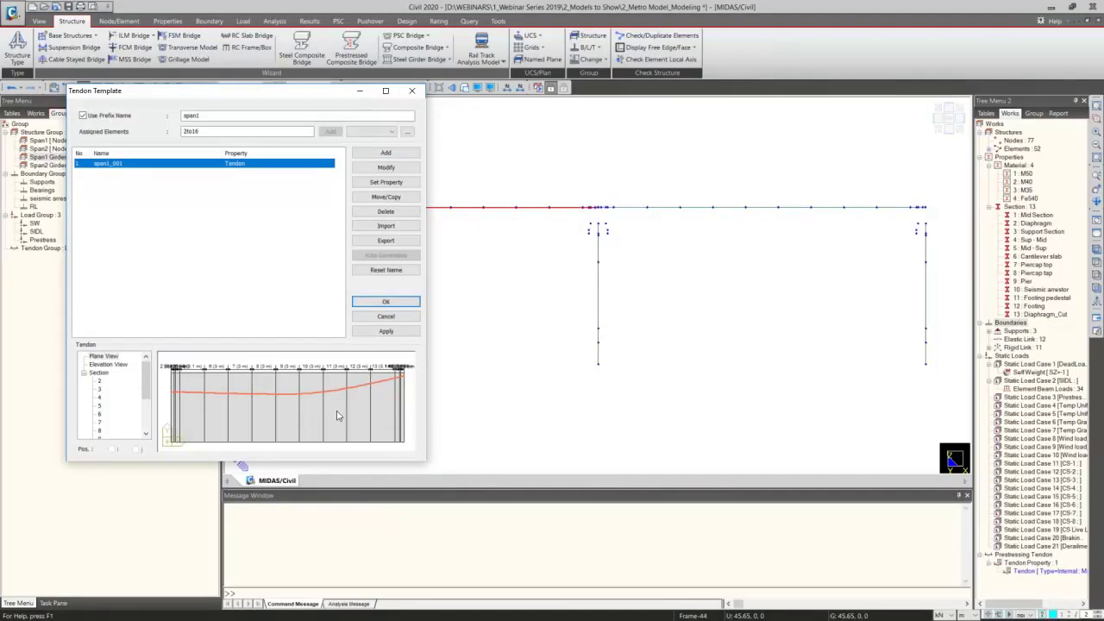
{"action": "double_click", "coordinate": [245, 167]}
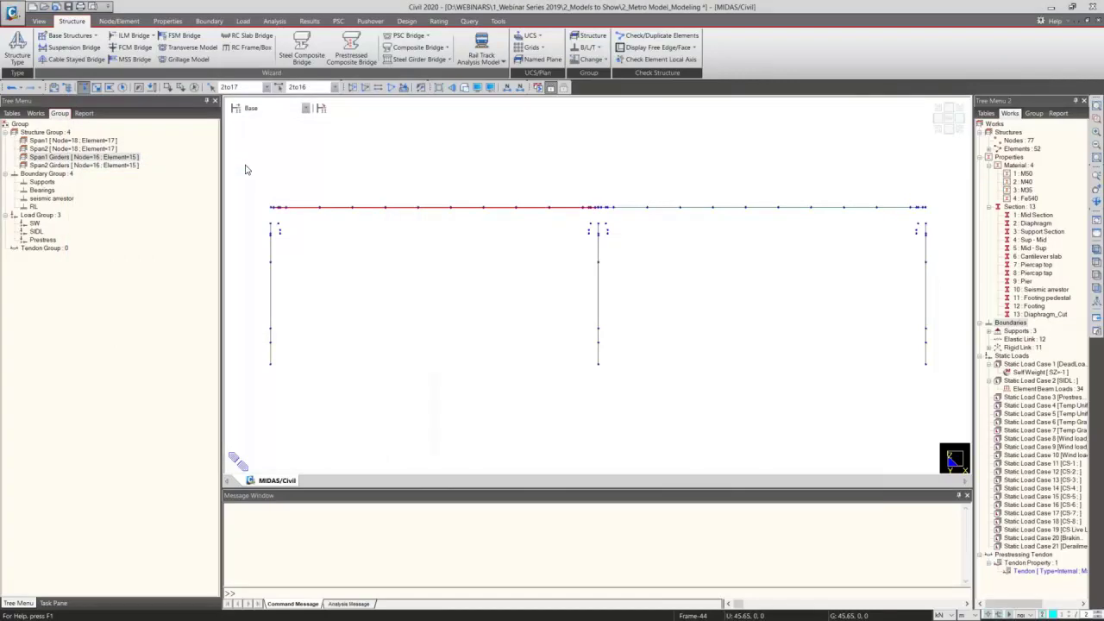
{"action": "left_click", "coordinate": [195, 250]}
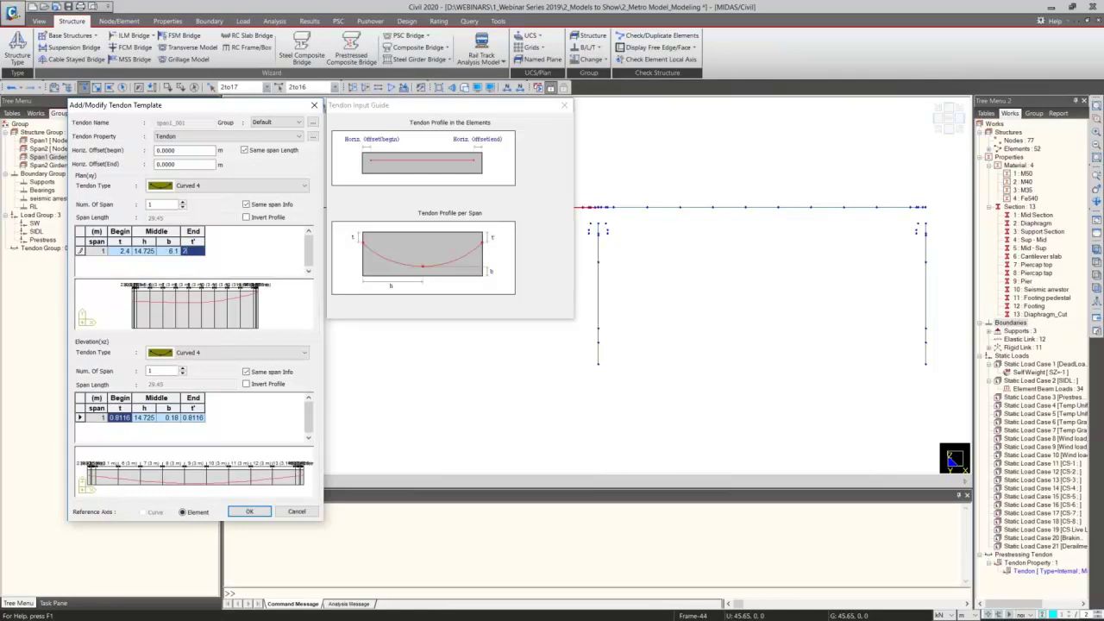
{"action": "left_click", "coordinate": [146, 250]}
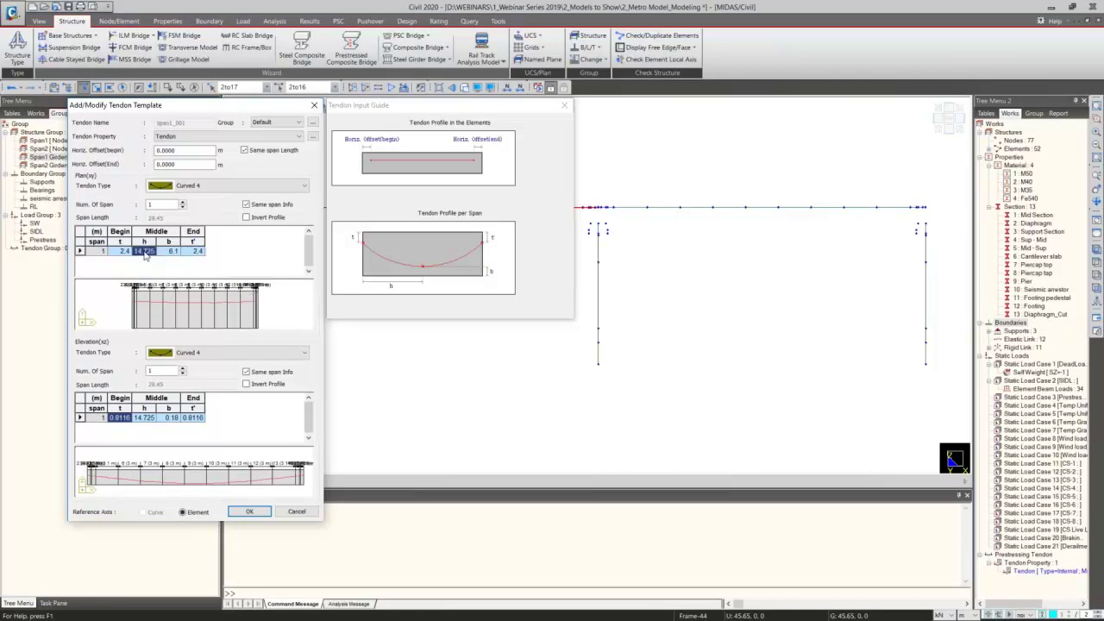
{"action": "left_click", "coordinate": [255, 514]}
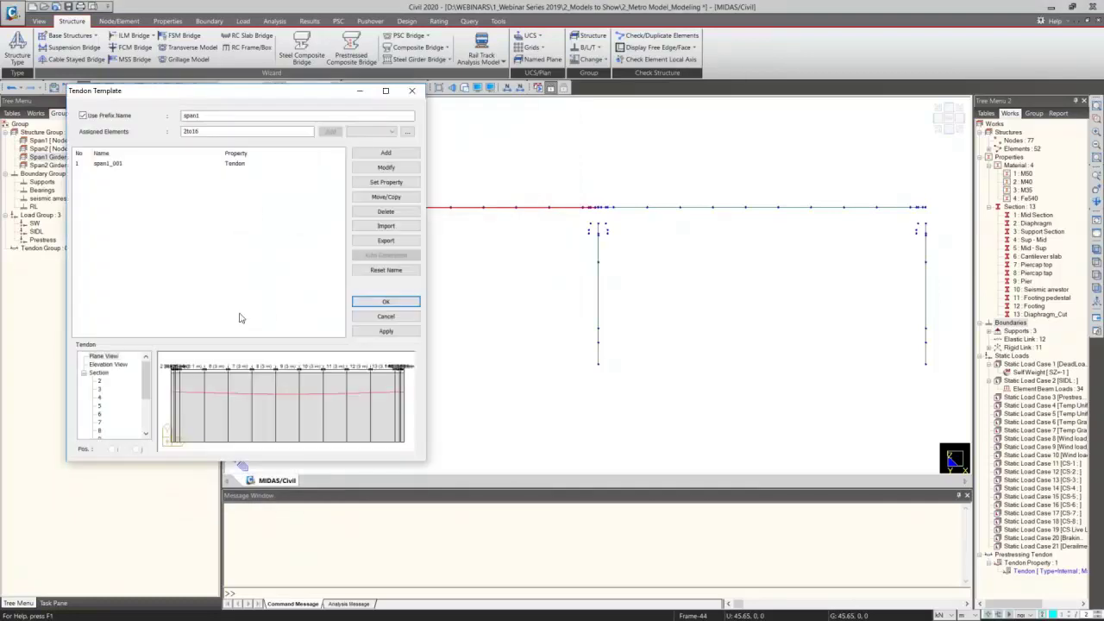
Step: Check the first tendon in the plan preview and copy it once with zero offsets
{"action": "left_click", "coordinate": [147, 166]}
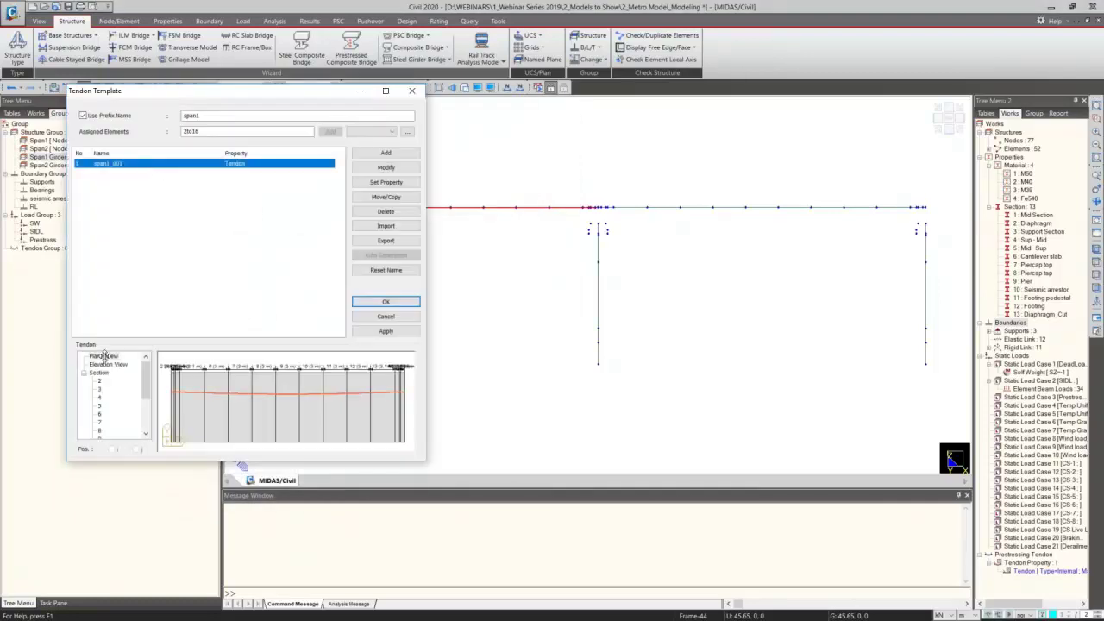
{"action": "left_click", "coordinate": [107, 367]}
{"action": "key", "text": "Up"}
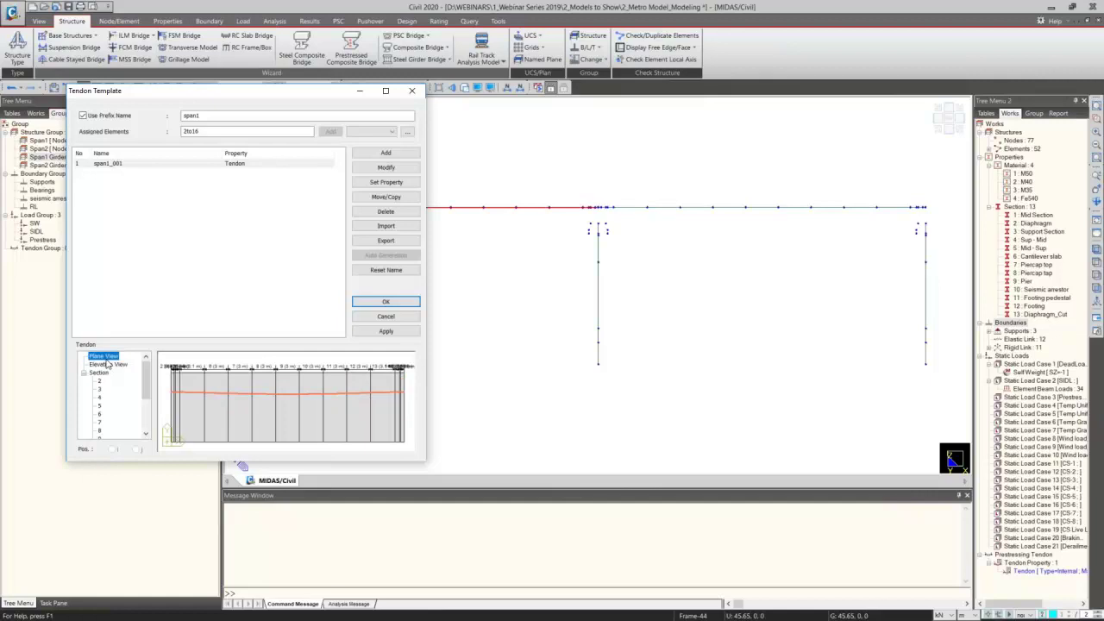
{"action": "left_click", "coordinate": [140, 164]}
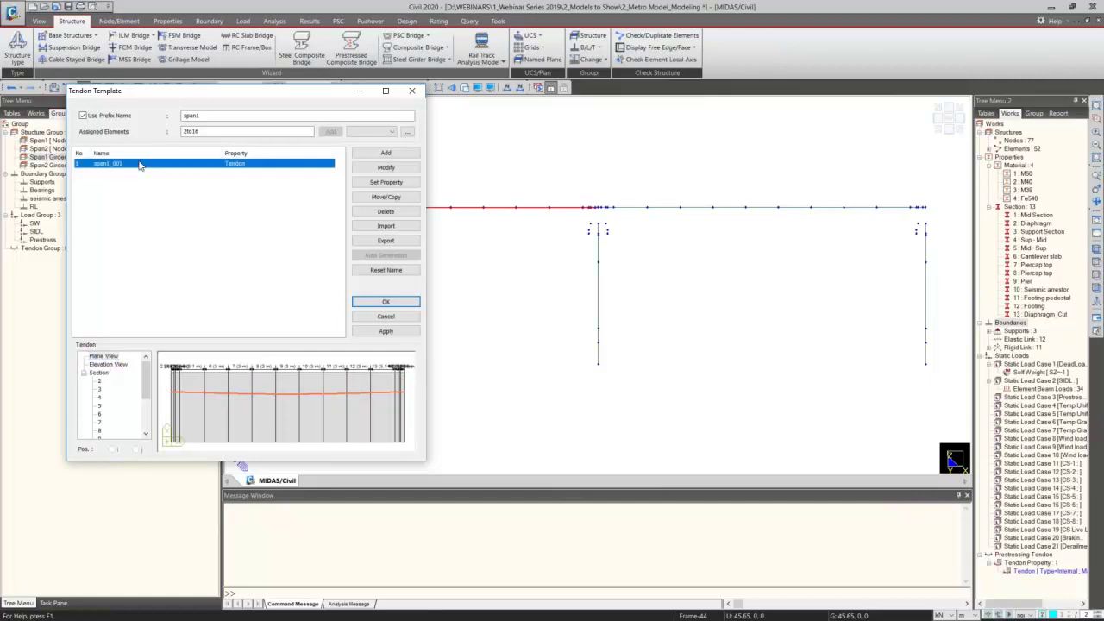
{"action": "left_click", "coordinate": [402, 198]}
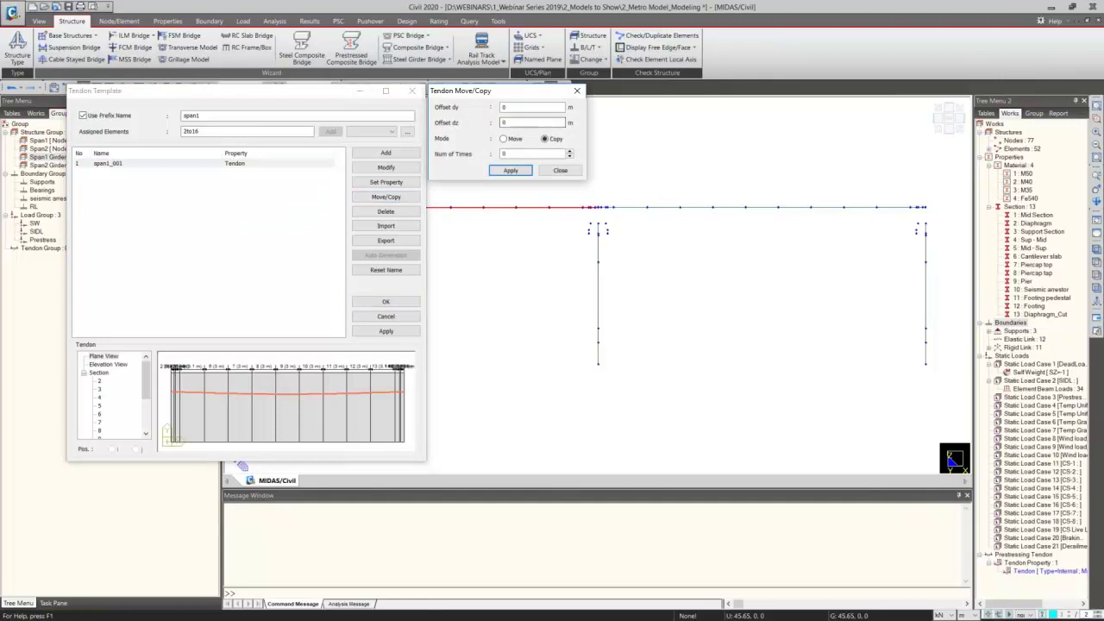
{"action": "left_click_drag", "start_coordinate": [518, 153], "coordinate": [473, 156]}
{"action": "type", "text": "1"}
{"action": "left_click", "coordinate": [511, 170]}
{"action": "left_click", "coordinate": [559, 171]}
Step: Invert the copied first tendon's plan profile, save it, and compare the tendons in the preview
{"action": "left_click", "coordinate": [160, 172]}
{"action": "key", "text": "Escape"}
{"action": "double_click", "coordinate": [284, 209]}
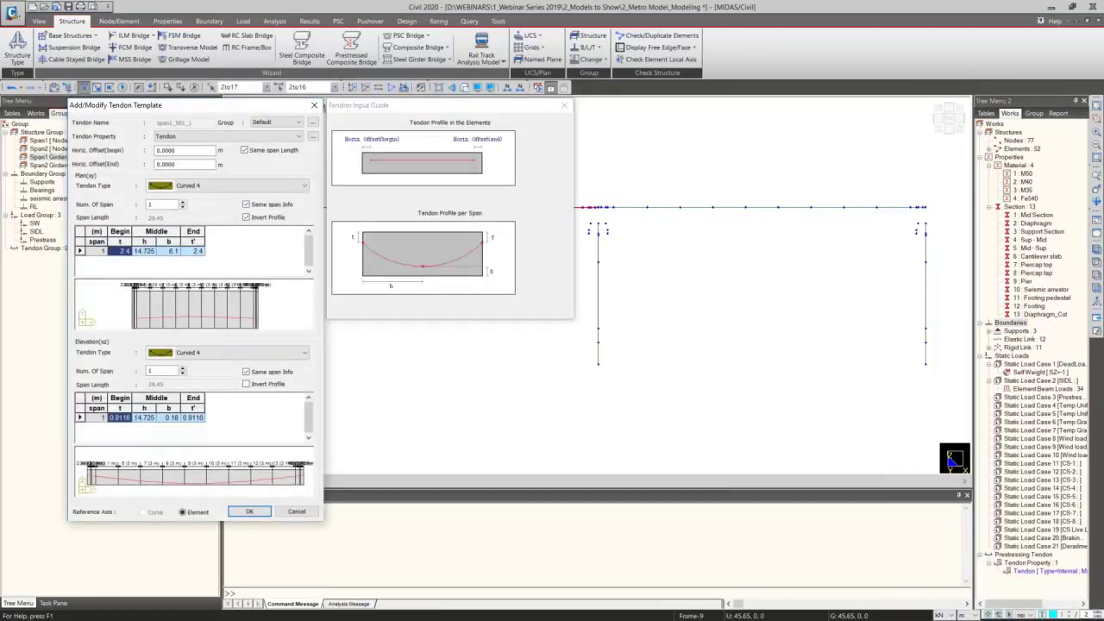
{"action": "left_click", "coordinate": [249, 512]}
{"action": "left_click", "coordinate": [148, 164]}
{"action": "left_click", "coordinate": [147, 173]}
{"action": "left_click", "coordinate": [149, 163]}
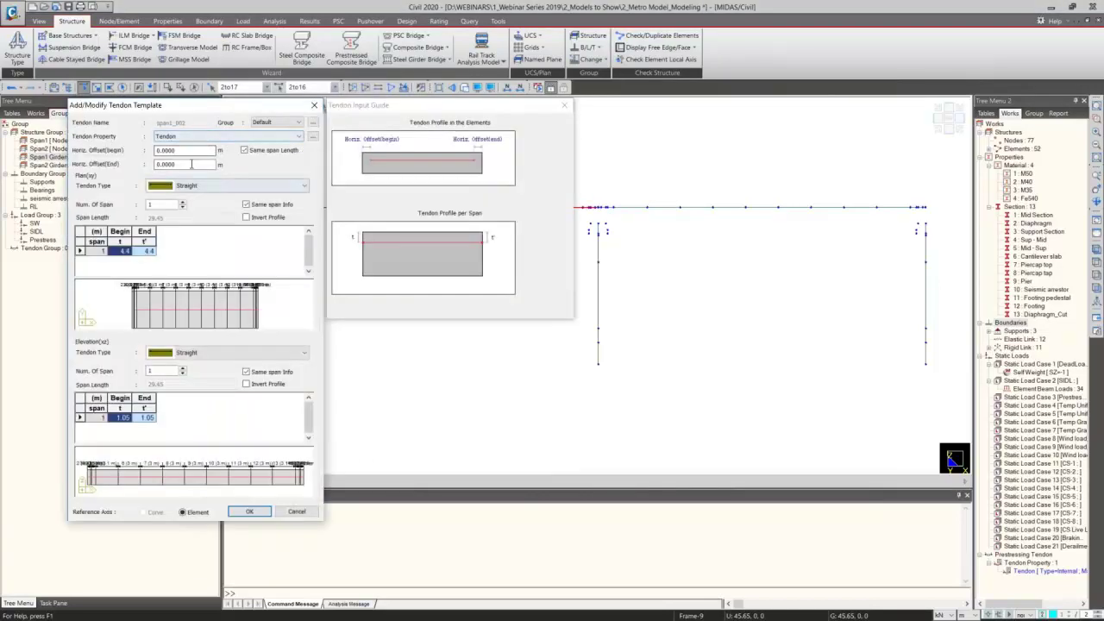
Step: Add a second tendon, using the Curved 4 type for both its plan and elevation profiles
{"action": "left_click", "coordinate": [229, 185]}
{"action": "left_click", "coordinate": [186, 262]}
{"action": "left_click", "coordinate": [228, 352]}
{"action": "left_click", "coordinate": [198, 368]}
{"action": "left_click", "coordinate": [207, 353]}
{"action": "left_click", "coordinate": [204, 404]}
Step: Set the second tendon's plan profile to 2.57 m at both ends and 5.8 m for middle b
{"action": "left_click", "coordinate": [119, 251]}
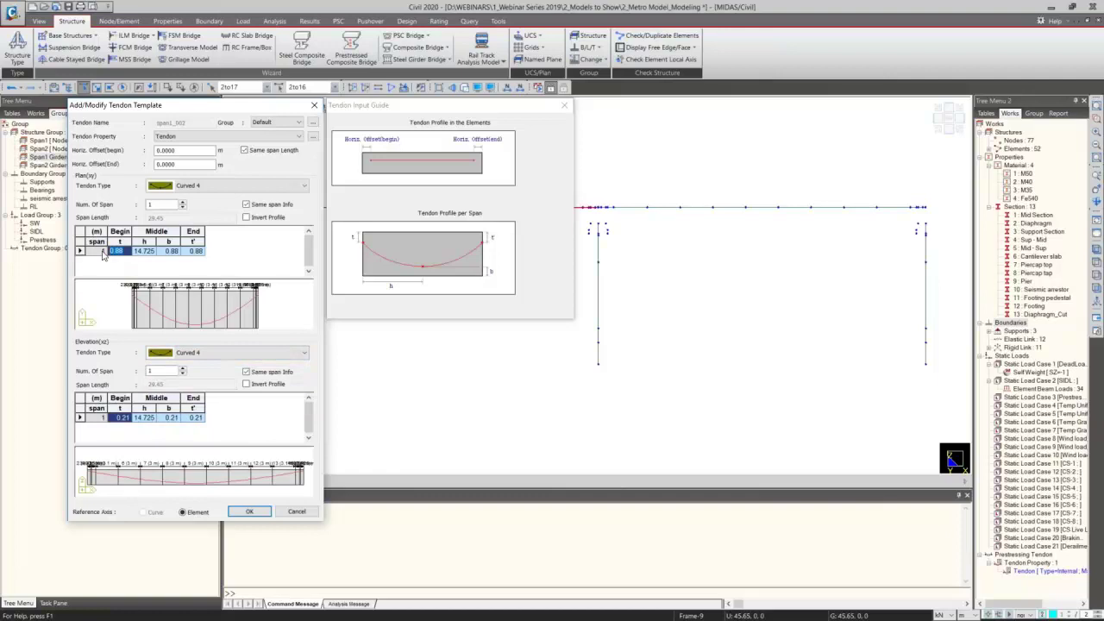
{"action": "key", "text": "BackSpace"}
{"action": "type", "text": "2.57"}
{"action": "left_click", "coordinate": [193, 251]}
{"action": "left_click", "coordinate": [193, 251]}
{"action": "key", "text": "BackSpace"}
{"action": "left_click", "coordinate": [169, 251]}
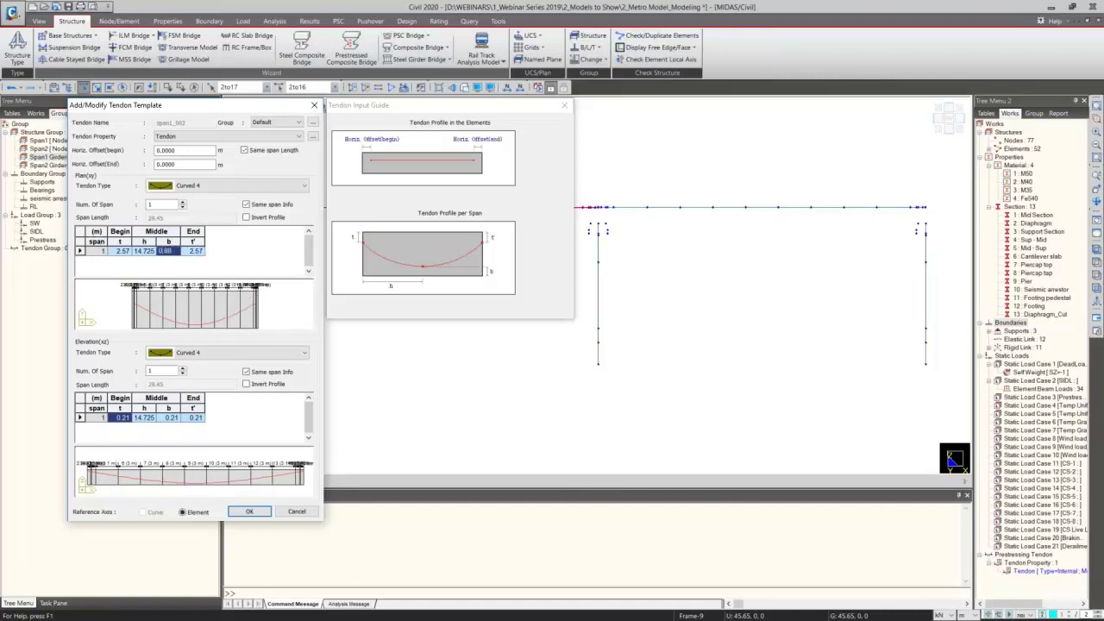
{"action": "key", "text": "BackSpace"}
{"action": "type", "text": "5.8"}
{"action": "left_click", "coordinate": [121, 251]}
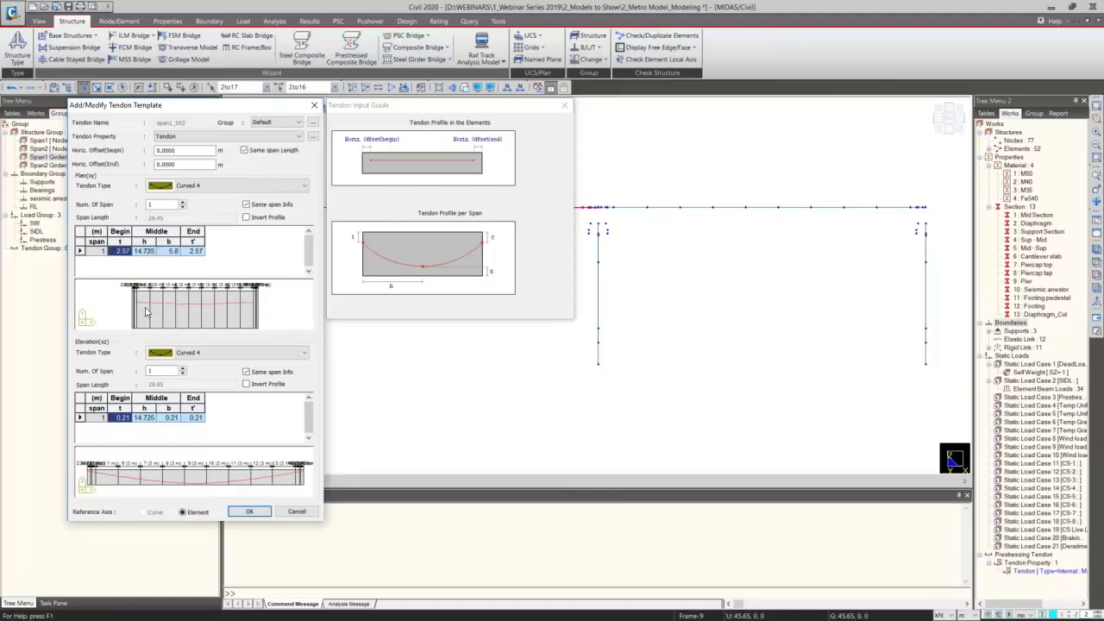
Step: Set the second tendon's elevation profile to 0.1996 m at both ends and 0.18 m for middle b, and save it
{"action": "left_click", "coordinate": [123, 421]}
{"action": "key", "text": "BackSpace"}
{"action": "type", "text": "0.1996"}
{"action": "left_click", "coordinate": [170, 418]}
{"action": "key", "text": "Tab"}
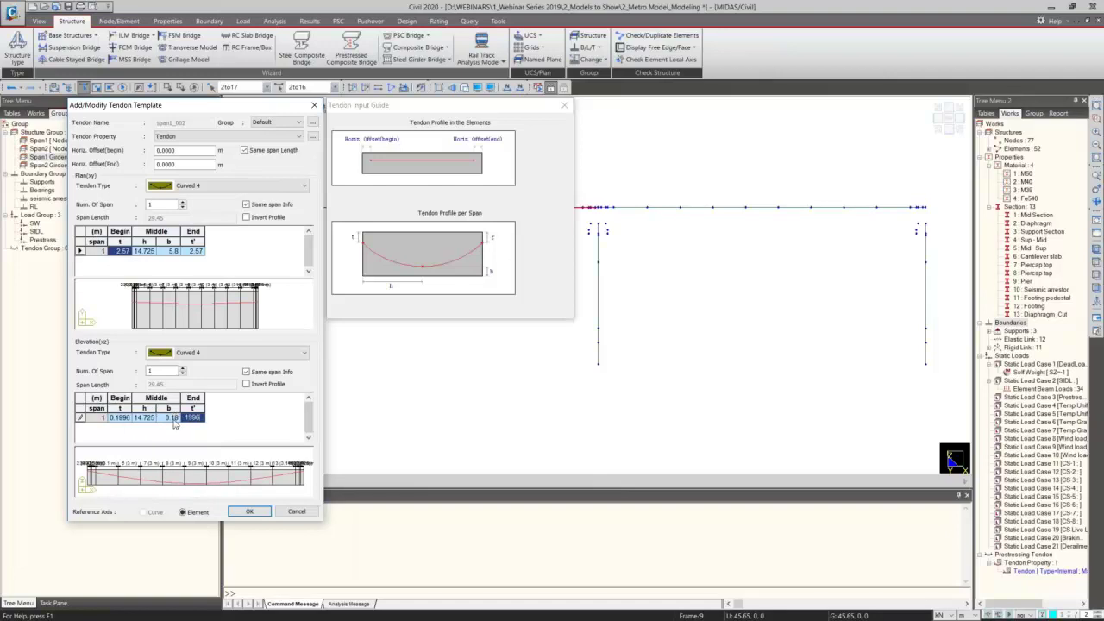
{"action": "left_click", "coordinate": [121, 419]}
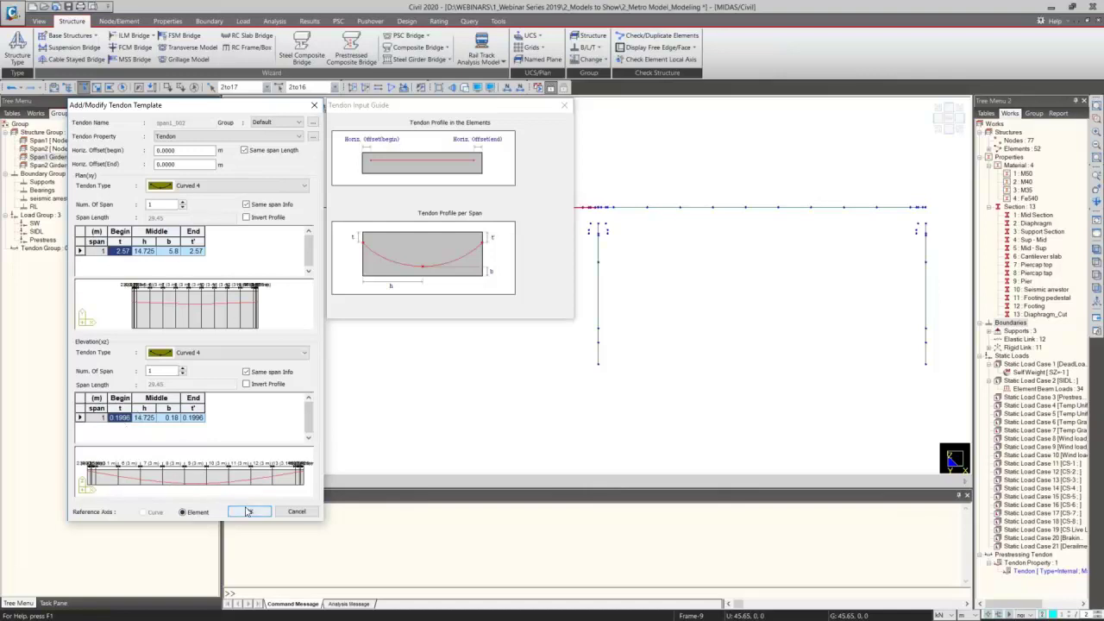
{"action": "left_click", "coordinate": [250, 512]}
Step: Copy tendon span1_002 once with zero offsets, then invert the copy's plan profile and save it
{"action": "left_click", "coordinate": [202, 181]}
{"action": "left_click", "coordinate": [385, 197]}
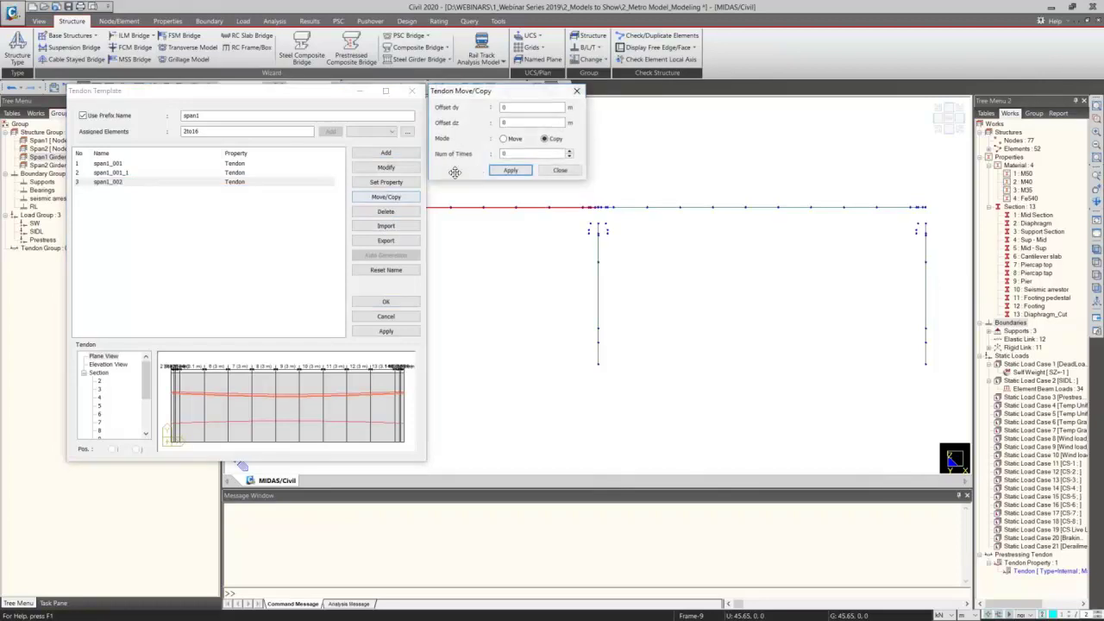
{"action": "left_click", "coordinate": [511, 170]}
{"action": "left_click", "coordinate": [158, 191]}
{"action": "key", "text": "Return"}
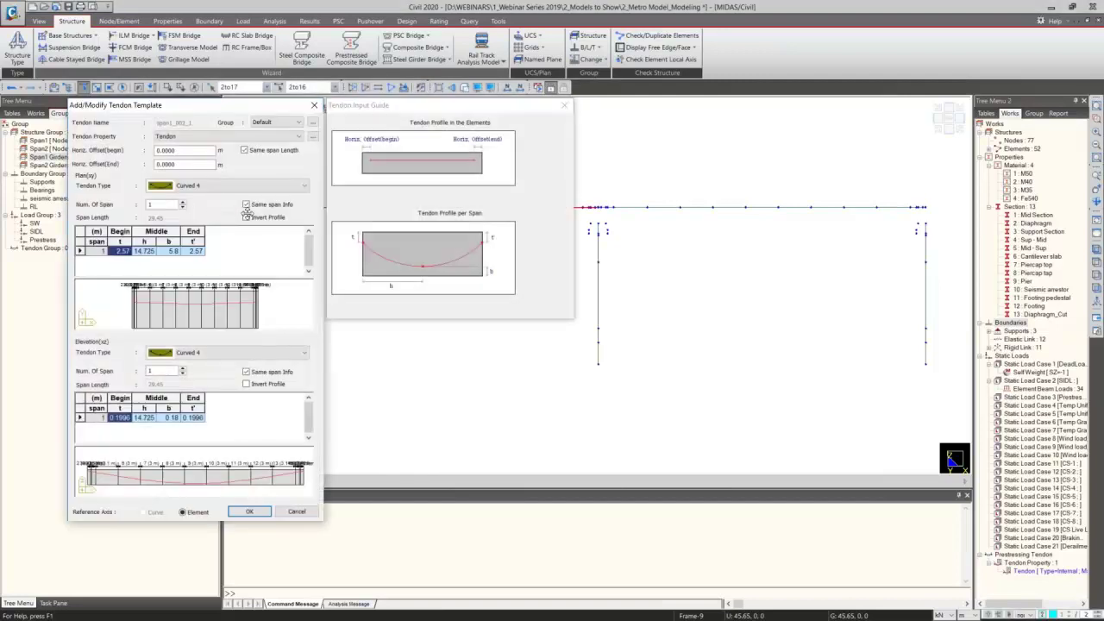
{"action": "left_click", "coordinate": [248, 512]}
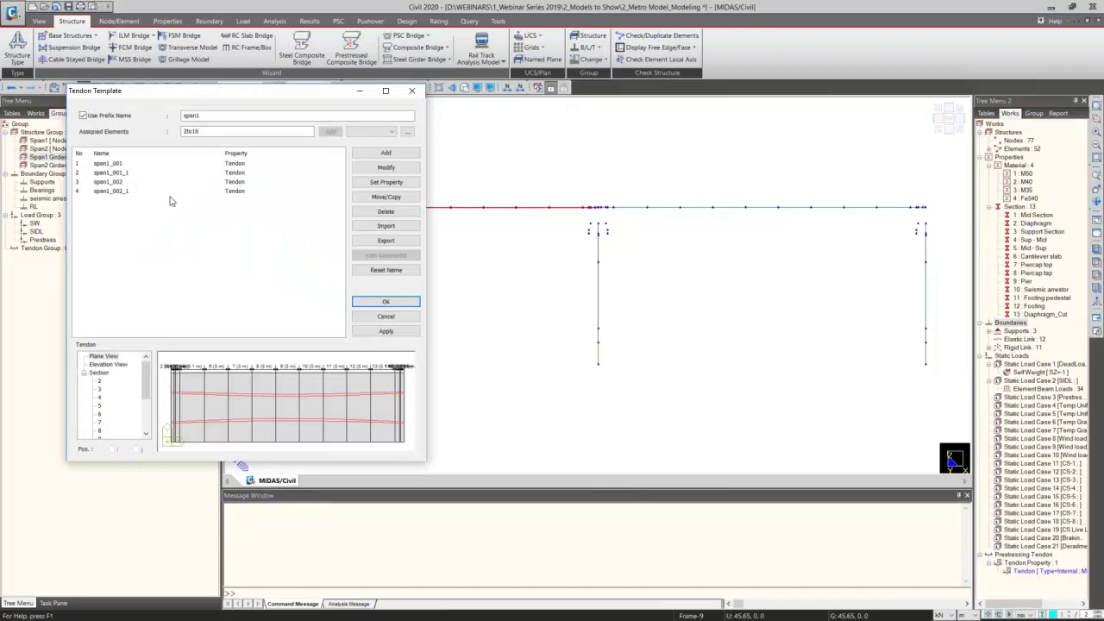
Step: Add a third tendon, choosing Curved 4 as its plan and elevation tendon types
{"action": "left_click", "coordinate": [385, 153]}
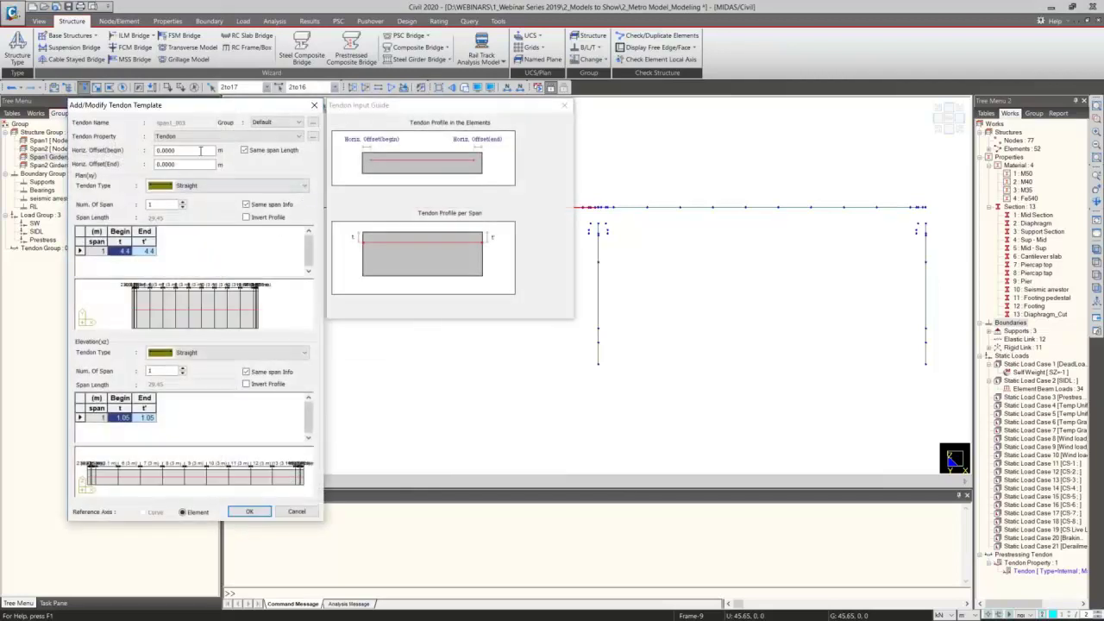
{"action": "left_click", "coordinate": [204, 186]}
{"action": "left_click", "coordinate": [187, 279]}
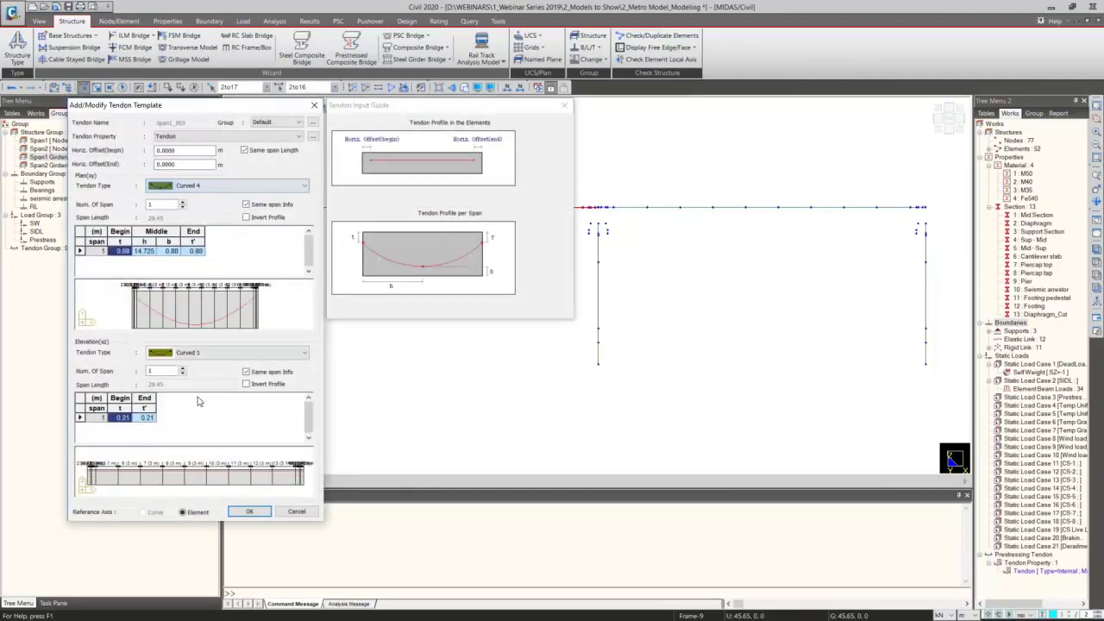
{"action": "left_click", "coordinate": [227, 353]}
{"action": "left_click", "coordinate": [205, 409]}
Step: Set the third tendon's plan profile to 2.77 m at both ends and 5.57 m for middle b
{"action": "left_click", "coordinate": [117, 250]}
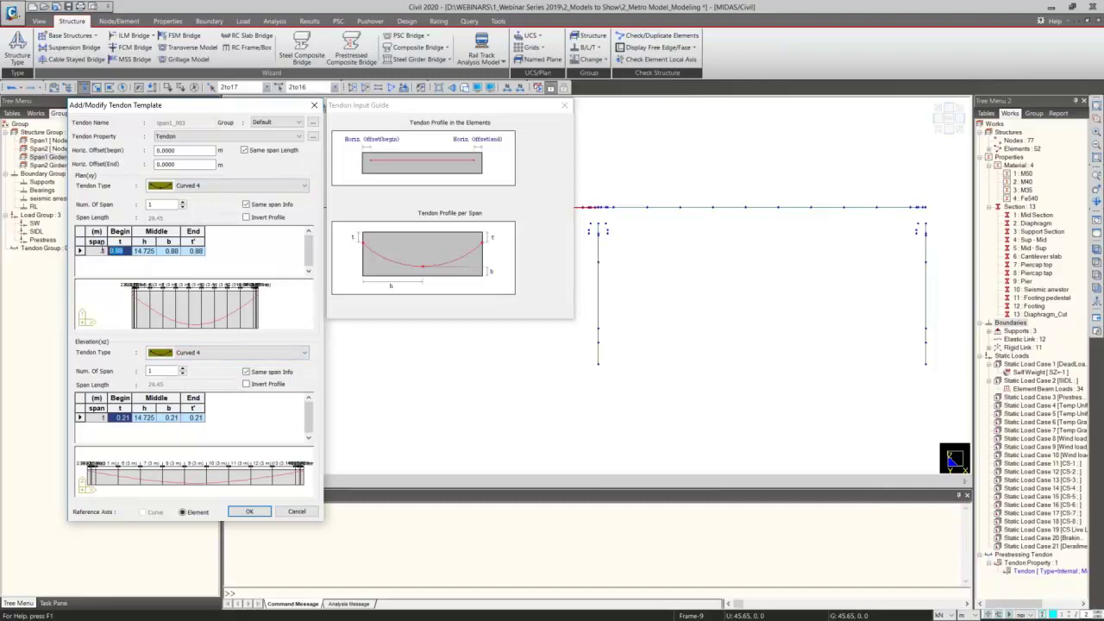
{"action": "key", "text": "BackSpace"}
{"action": "type", "text": "2.77"}
{"action": "left_click", "coordinate": [192, 250]}
{"action": "key", "text": "BackSpace"}
{"action": "left_click", "coordinate": [170, 250]}
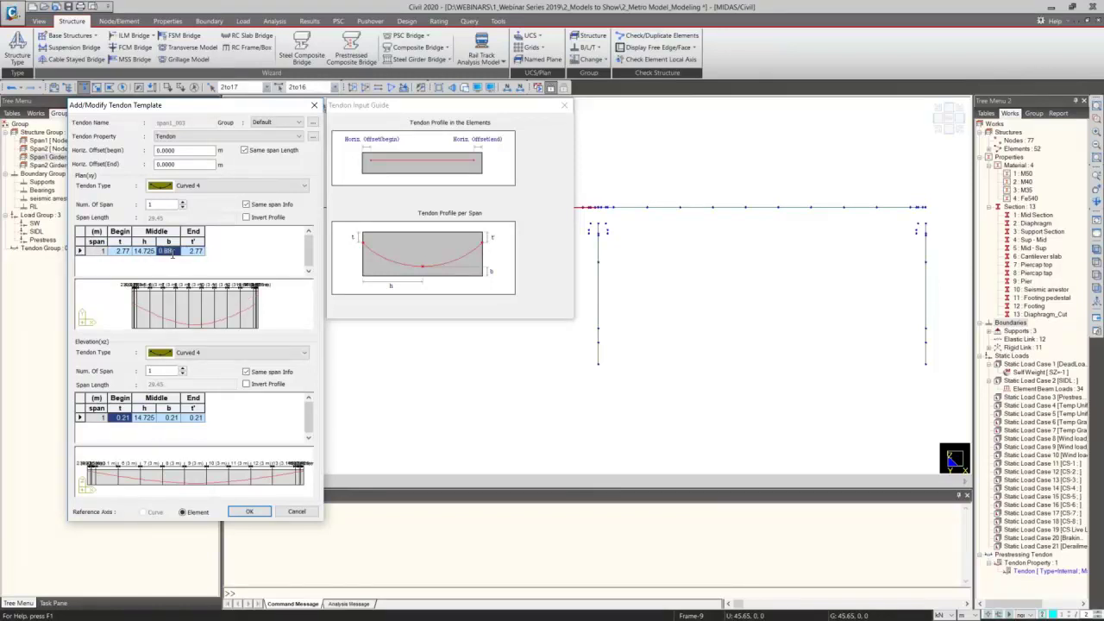
{"action": "key", "text": "BackSpace"}
{"action": "left_click", "coordinate": [125, 419]}
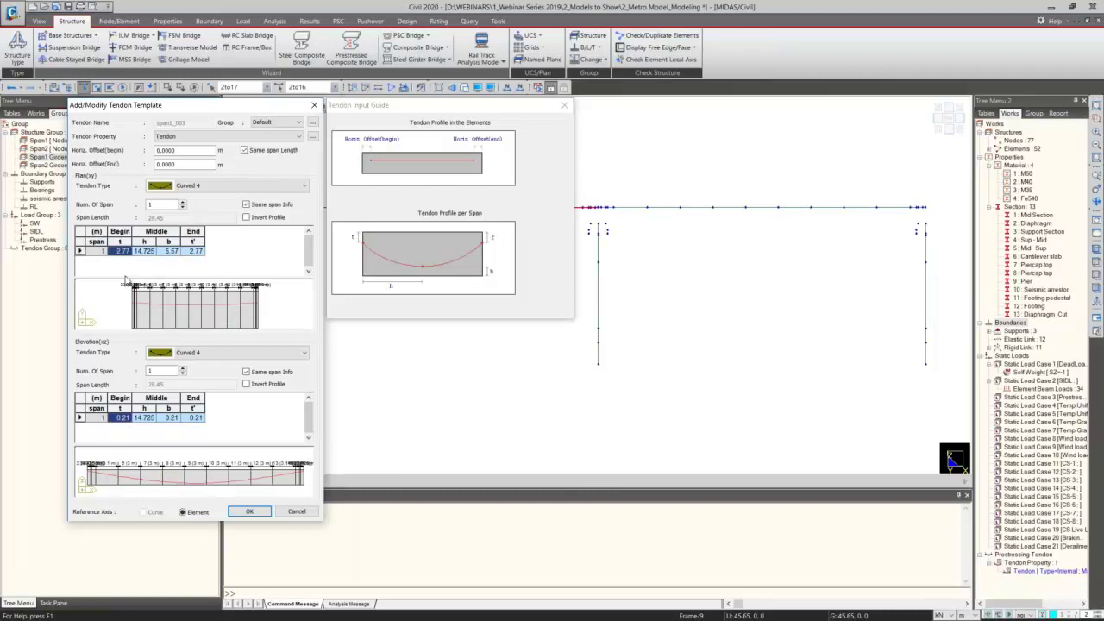
Step: Set the third tendon's elevation profile to 1.5996 m at both ends and 0.18 m for middle b, and save it
{"action": "left_click", "coordinate": [127, 419]}
{"action": "key", "text": "BackSpace"}
{"action": "type", "text": "1.5996"}
{"action": "left_click", "coordinate": [169, 418]}
{"action": "key", "text": "BackSpace"}
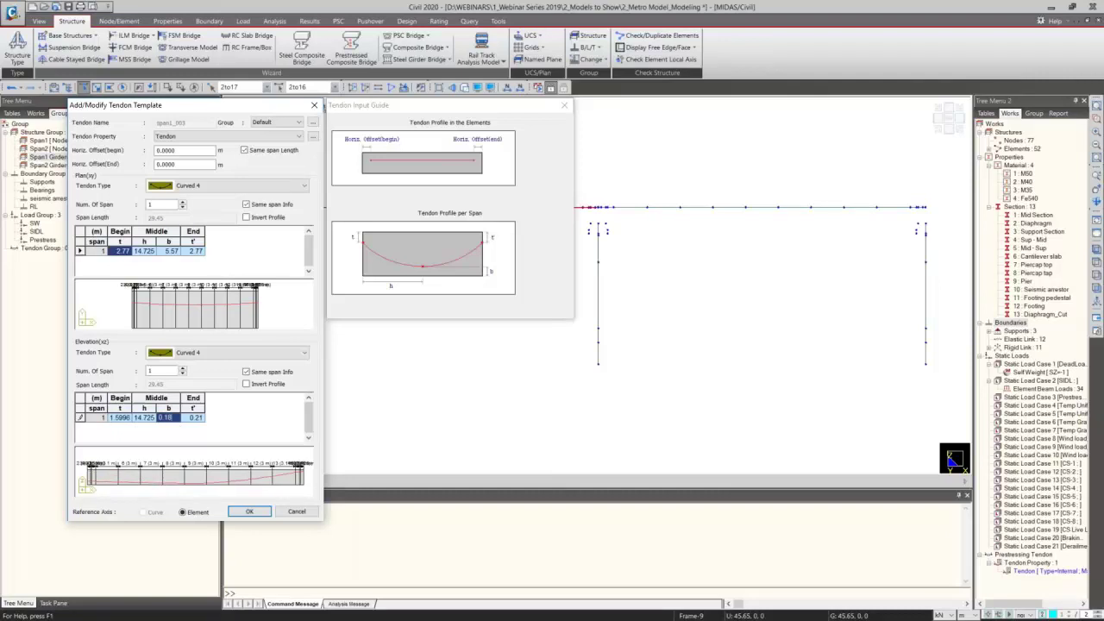
{"action": "left_click", "coordinate": [201, 419]}
{"action": "type", "text": "1.5996"}
{"action": "left_click", "coordinate": [145, 418]}
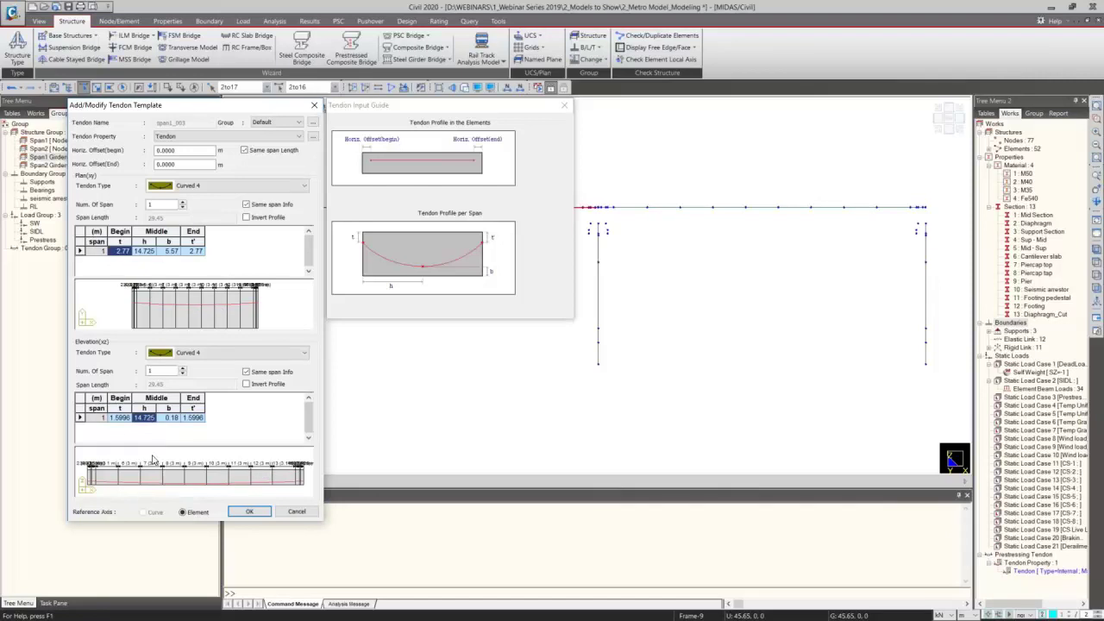
{"action": "left_click", "coordinate": [249, 512]}
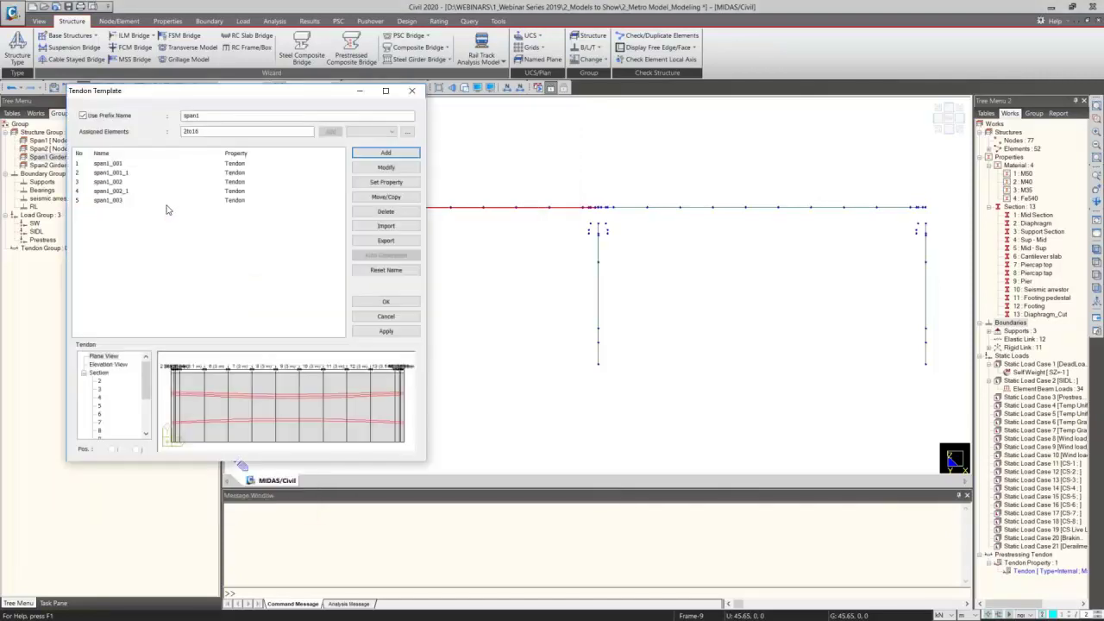
Step: Copy tendon span1_003 once with zero offsets, then invert the copy's plan profile and save it
{"action": "left_click", "coordinate": [385, 196]}
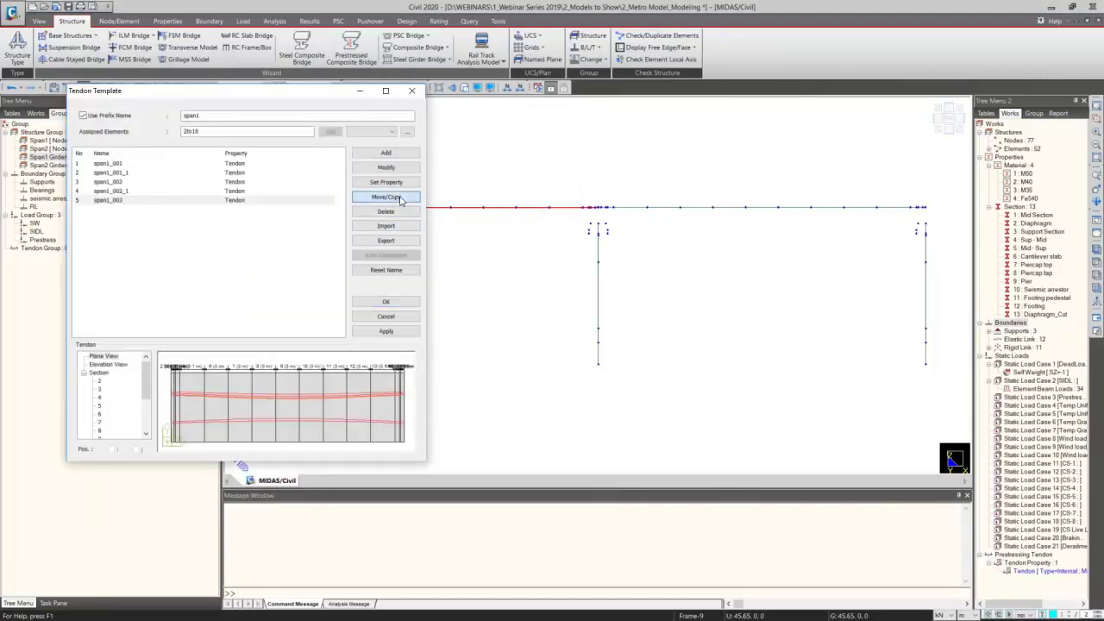
{"action": "left_click", "coordinate": [498, 153]}
{"action": "type", "text": "1"}
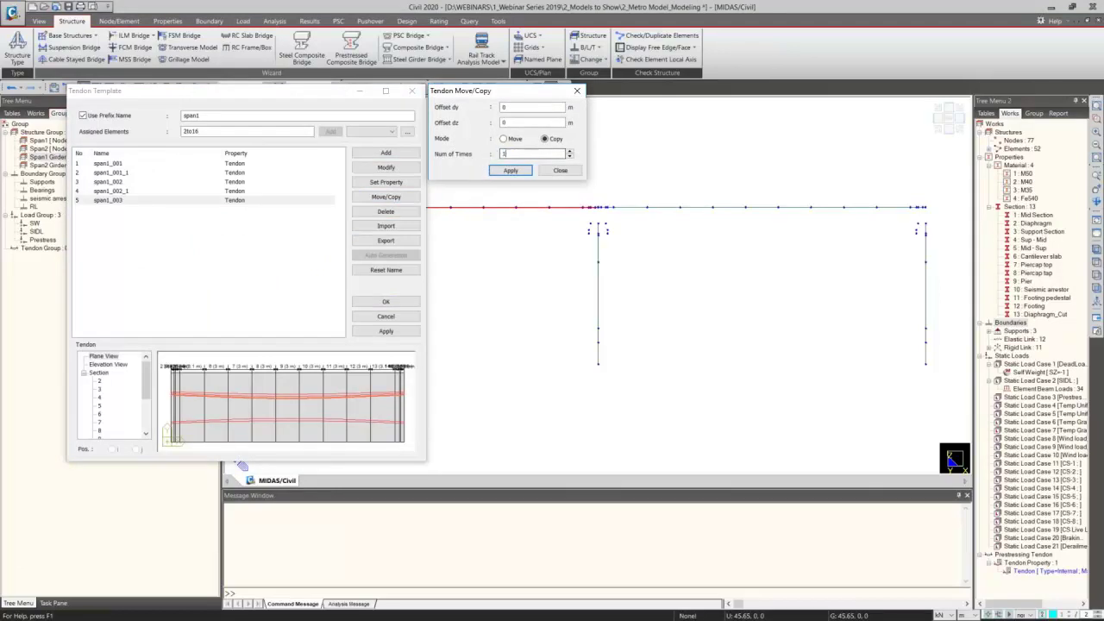
{"action": "left_click", "coordinate": [511, 170]}
{"action": "key", "text": "Return"}
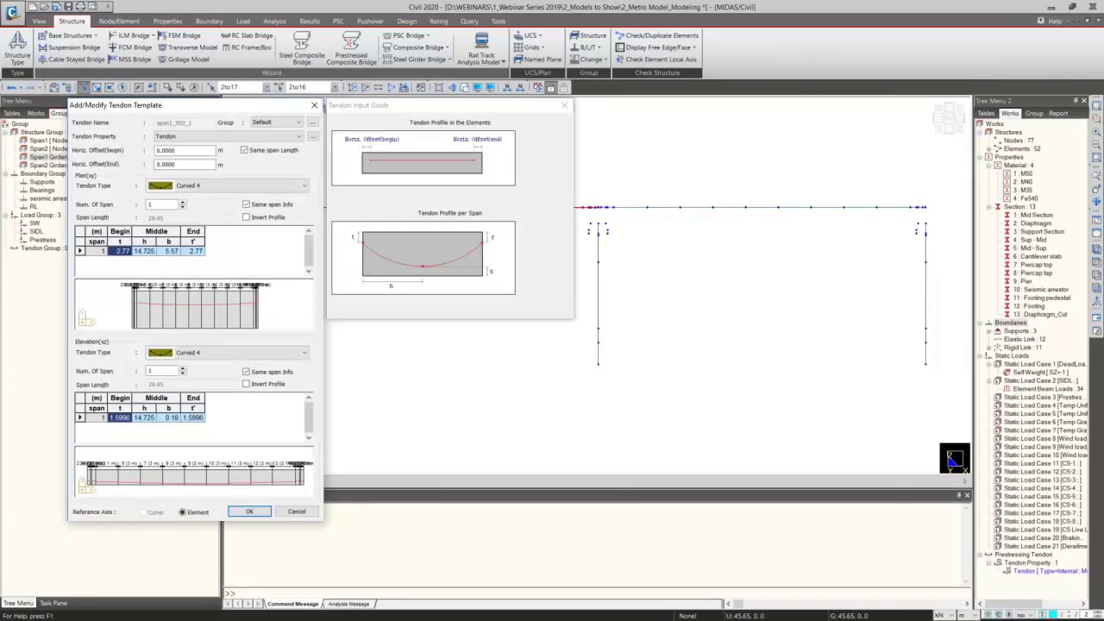
{"action": "left_click", "coordinate": [249, 511]}
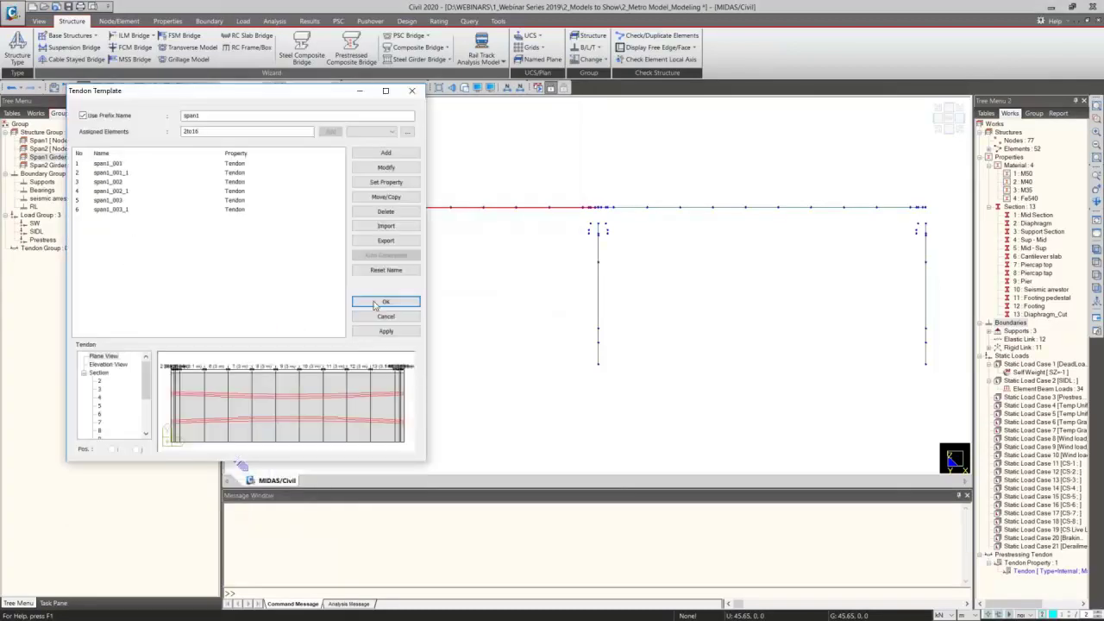
Step: Add a fourth tendon with Curved 4 profiles in plan and elevation
{"action": "left_click", "coordinate": [399, 155]}
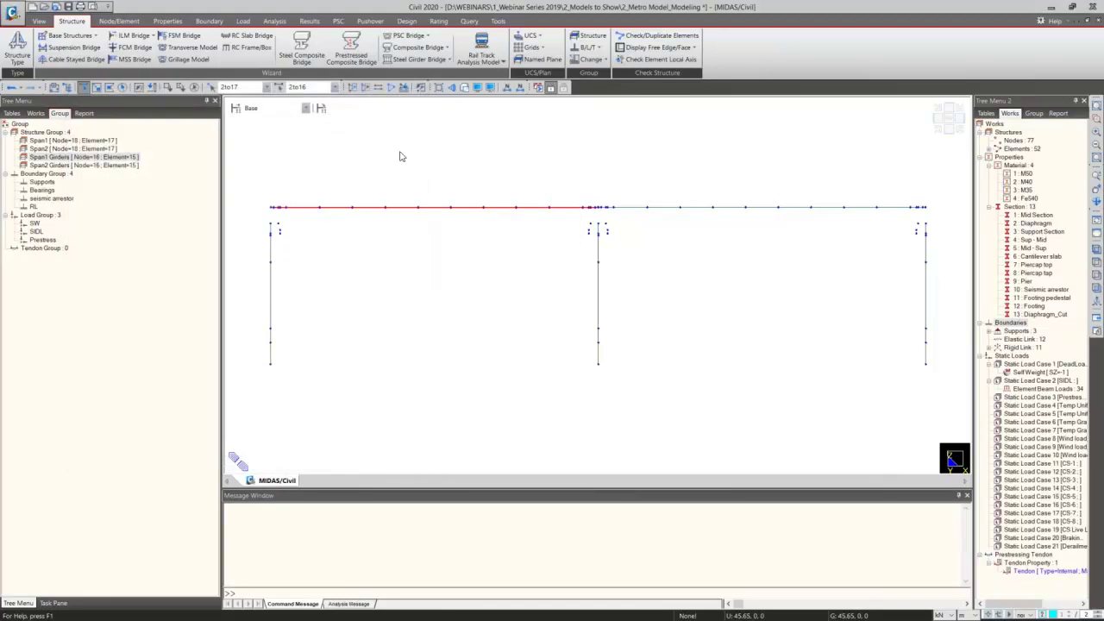
{"action": "left_click", "coordinate": [226, 186]}
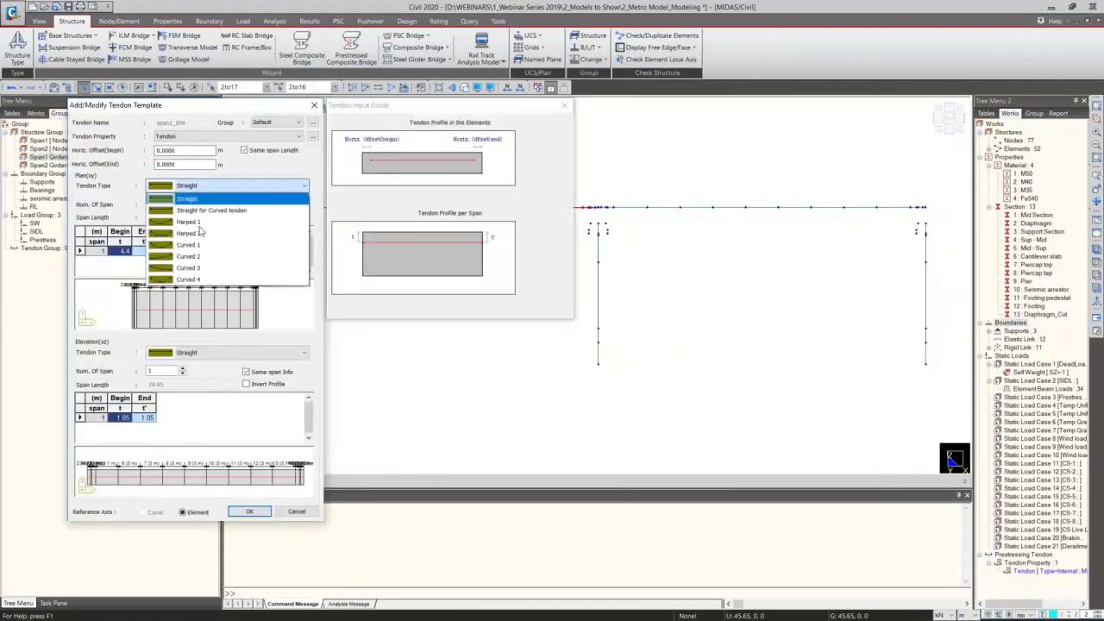
{"action": "left_click", "coordinate": [194, 268]}
{"action": "left_click", "coordinate": [226, 352]}
{"action": "left_click", "coordinate": [207, 402]}
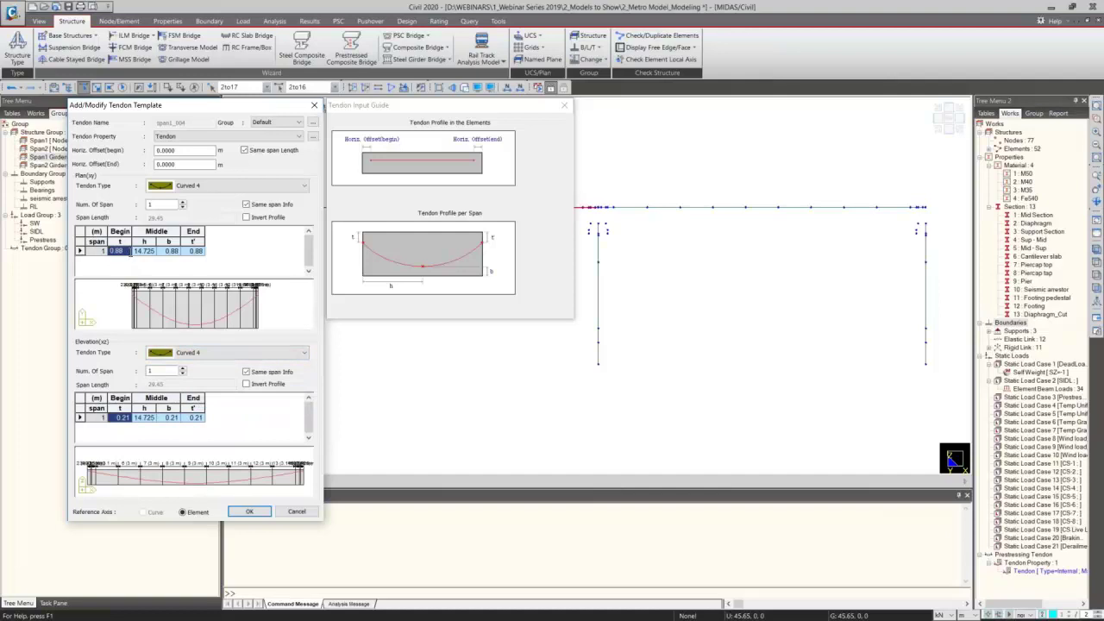
Step: Set the fourth tendon's plan profile to 2.2 m at both ends and 6.25 m for middle b
{"action": "key", "text": "BackSpace"}
{"action": "left_click", "coordinate": [195, 251]}
{"action": "key", "text": "BackSpace"}
{"action": "type", "text": "2.2"}
{"action": "left_click", "coordinate": [169, 251]}
{"action": "key", "text": "BackSpace"}
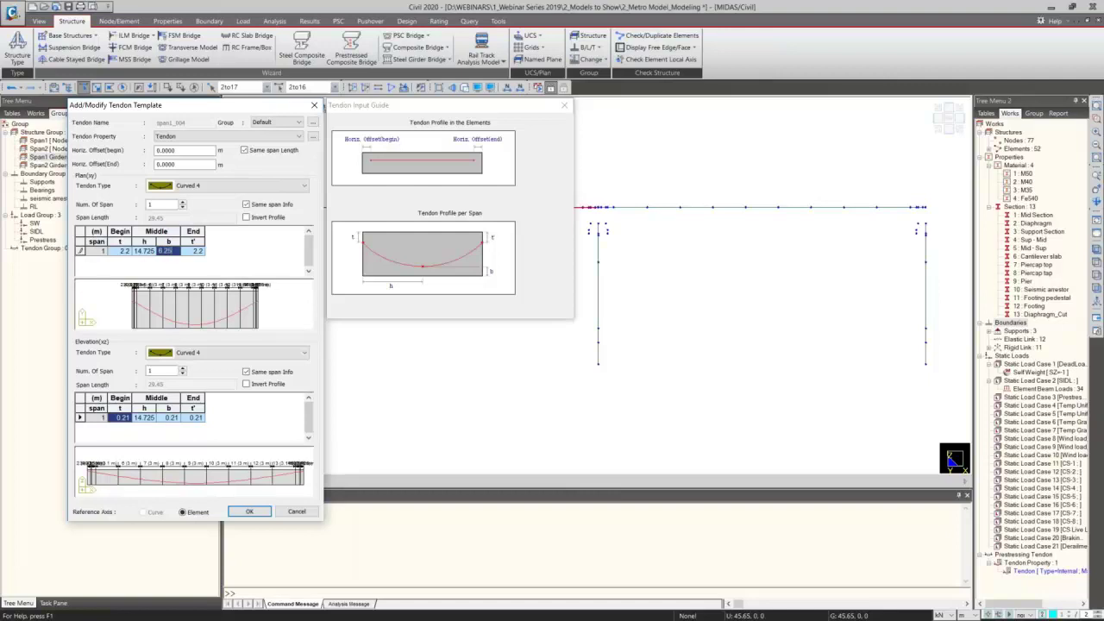
{"action": "left_click", "coordinate": [145, 251]}
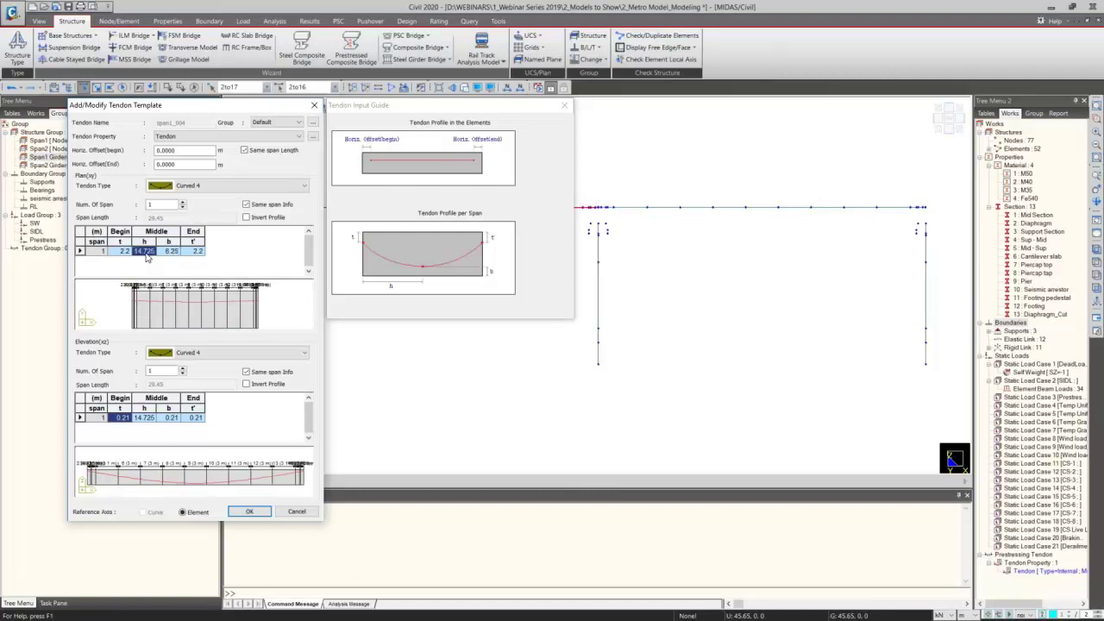
Step: Set the fourth tendon's elevation profile to 0.4116 m at both ends and 0.7 m for middle b, and save it
{"action": "left_click", "coordinate": [119, 417]}
{"action": "left_click", "coordinate": [194, 418]}
{"action": "left_click", "coordinate": [170, 419]}
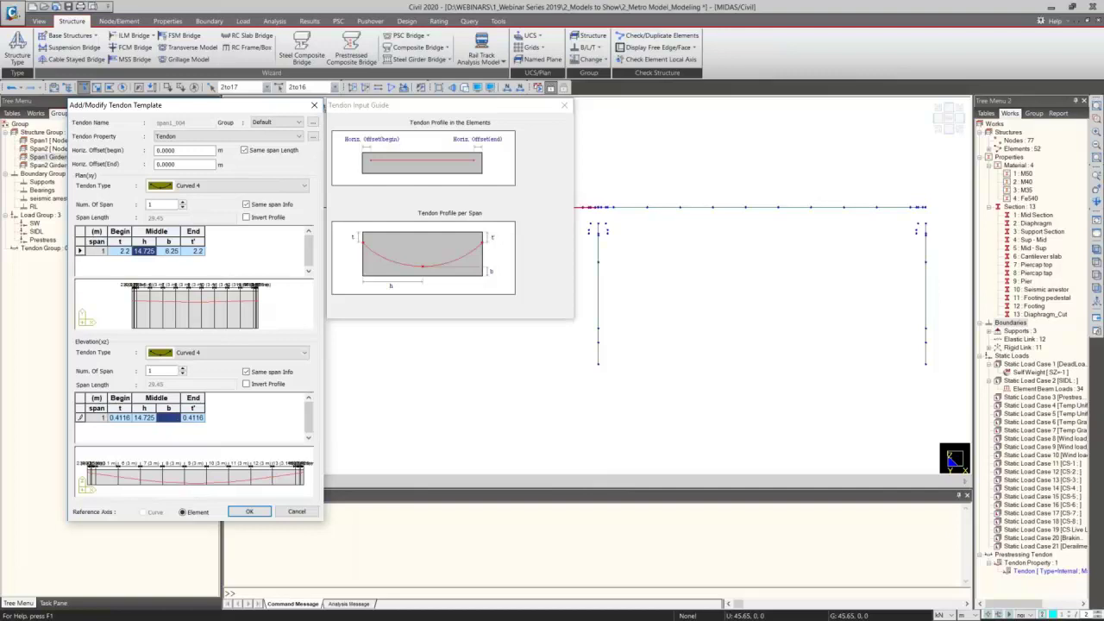
{"action": "left_click", "coordinate": [144, 419]}
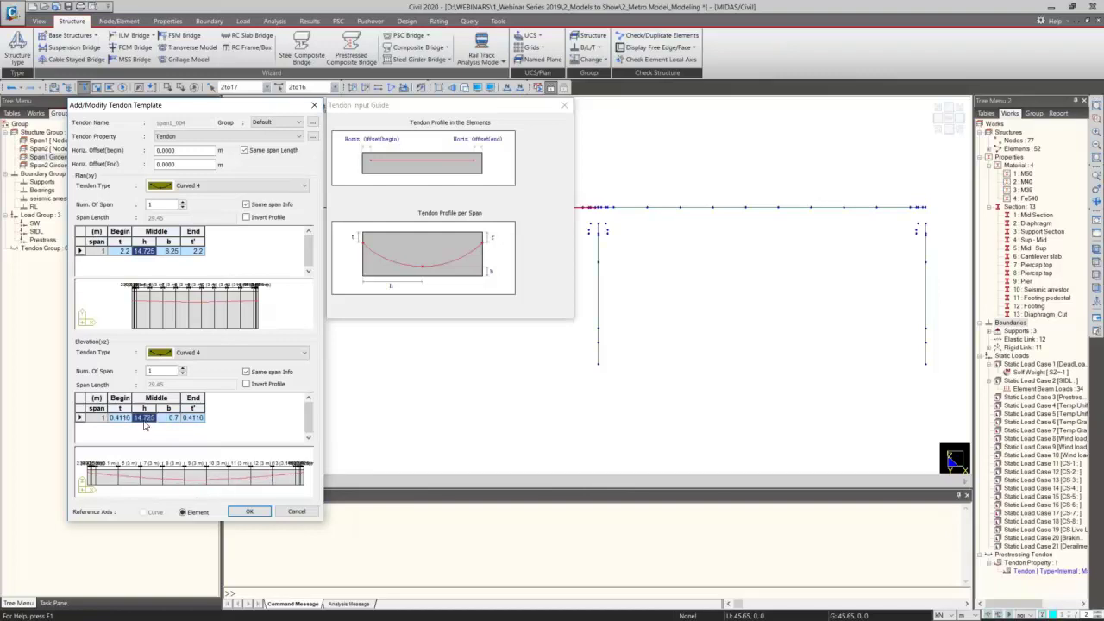
{"action": "left_click", "coordinate": [249, 512]}
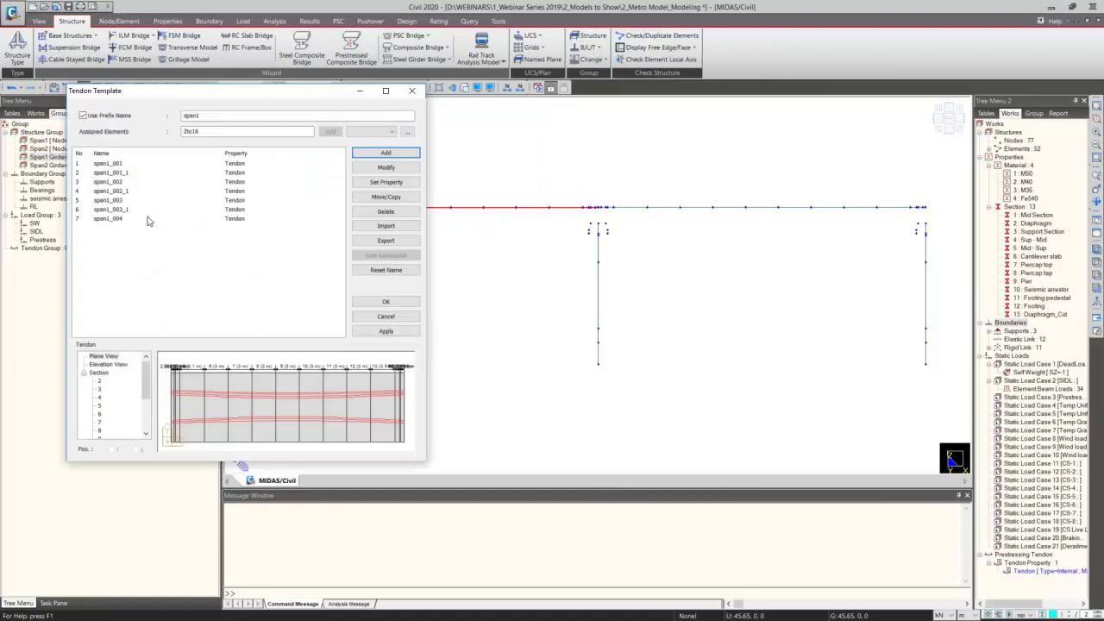
Step: Copy tendon span1_004 with zero offsets, then invert the copy's plan profile and save it
{"action": "left_click", "coordinate": [385, 196]}
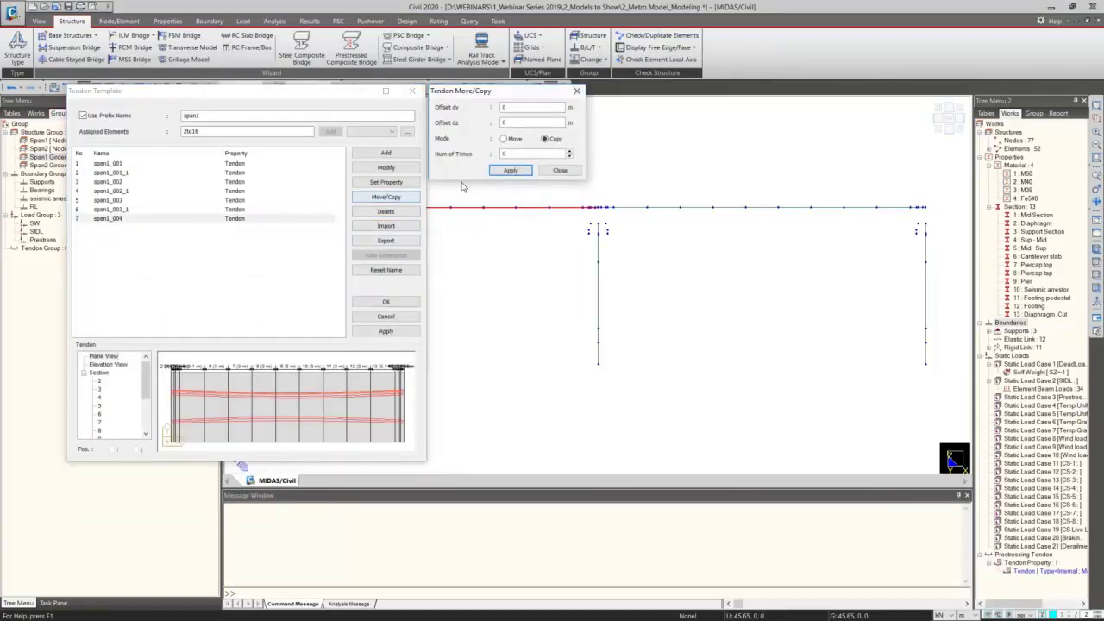
{"action": "left_click", "coordinate": [511, 170]}
{"action": "double_click", "coordinate": [149, 230]}
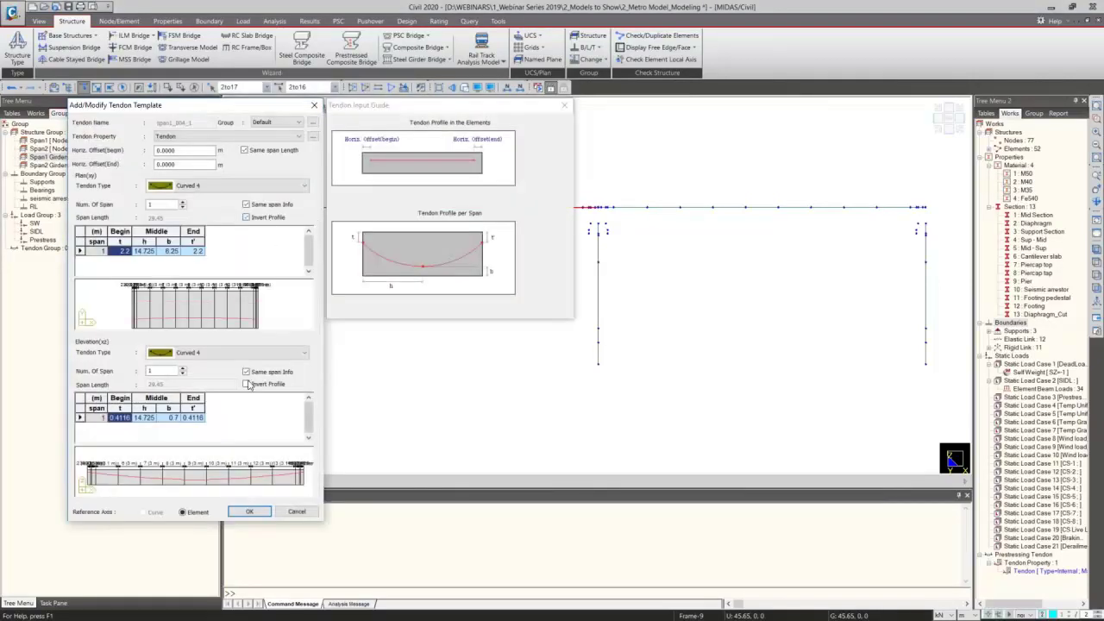
{"action": "key", "text": "Escape"}
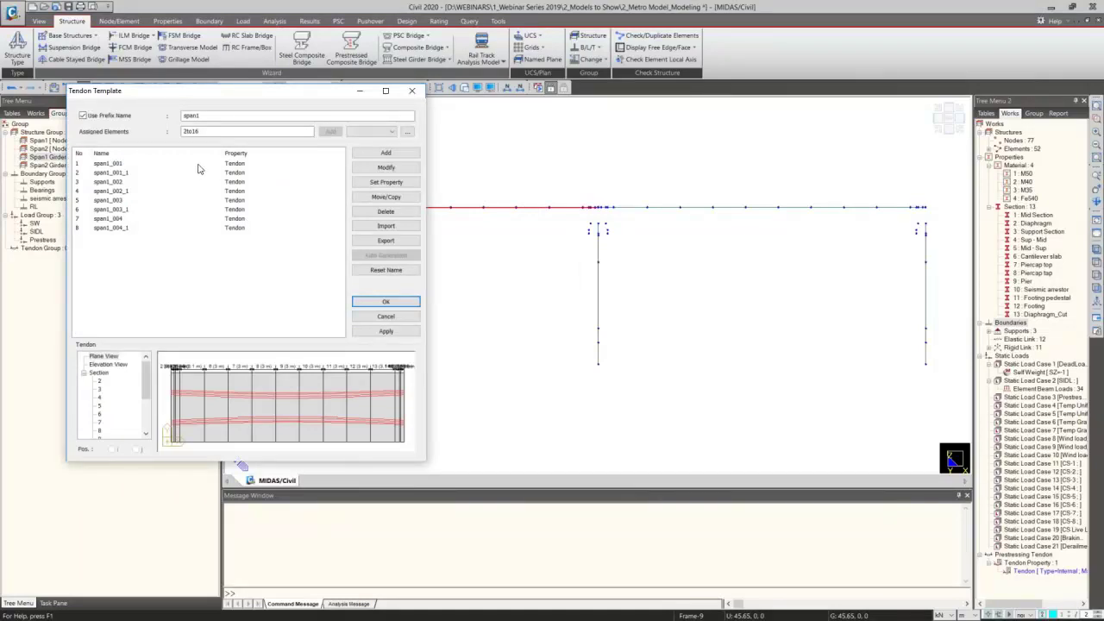
Step: Preview the tendons in plan and elevation, and apply the template to span 1's assigned elements 2to16
{"action": "left_click", "coordinate": [110, 364]}
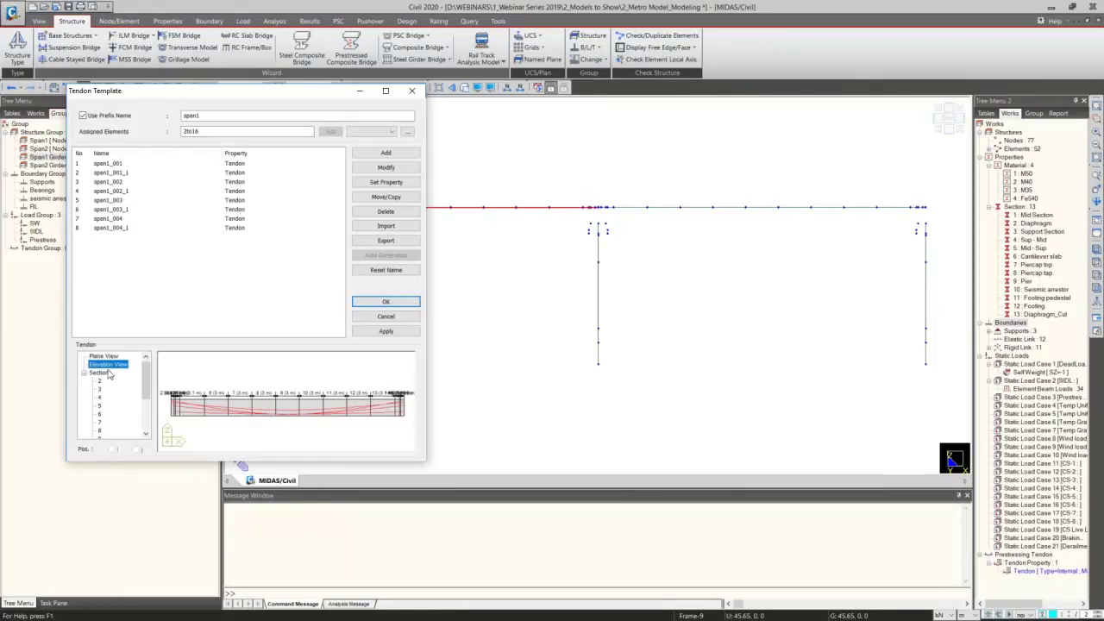
{"action": "left_click", "coordinate": [110, 357]}
{"action": "left_click", "coordinate": [110, 364]}
{"action": "left_click_drag", "start_coordinate": [271, 91], "coordinate": [328, 178]}
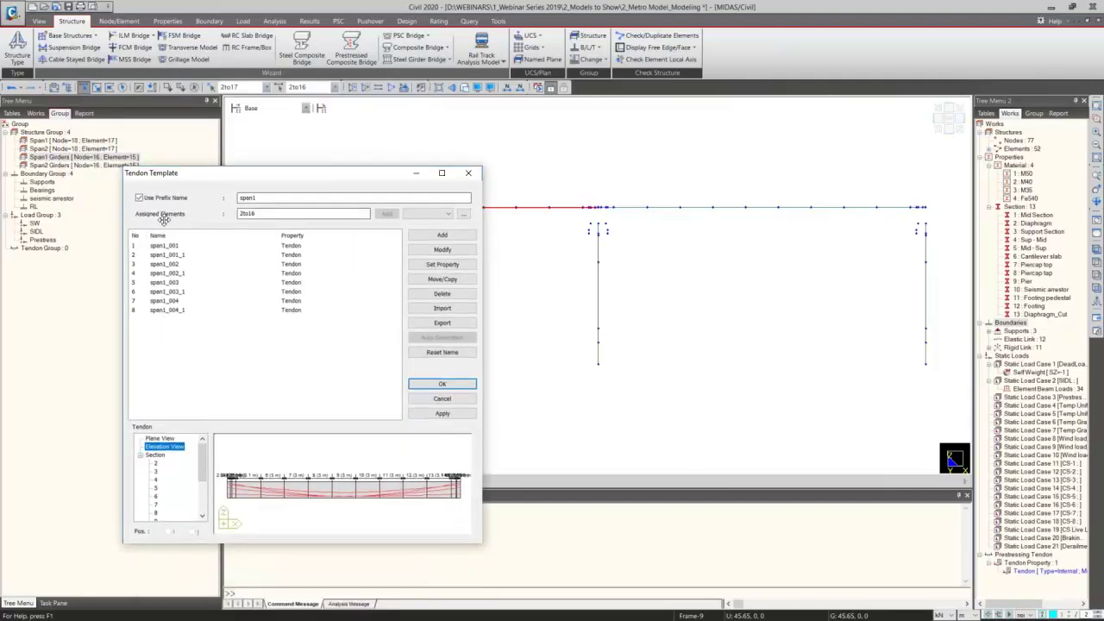
{"action": "left_click_drag", "start_coordinate": [164, 219], "coordinate": [108, 149]}
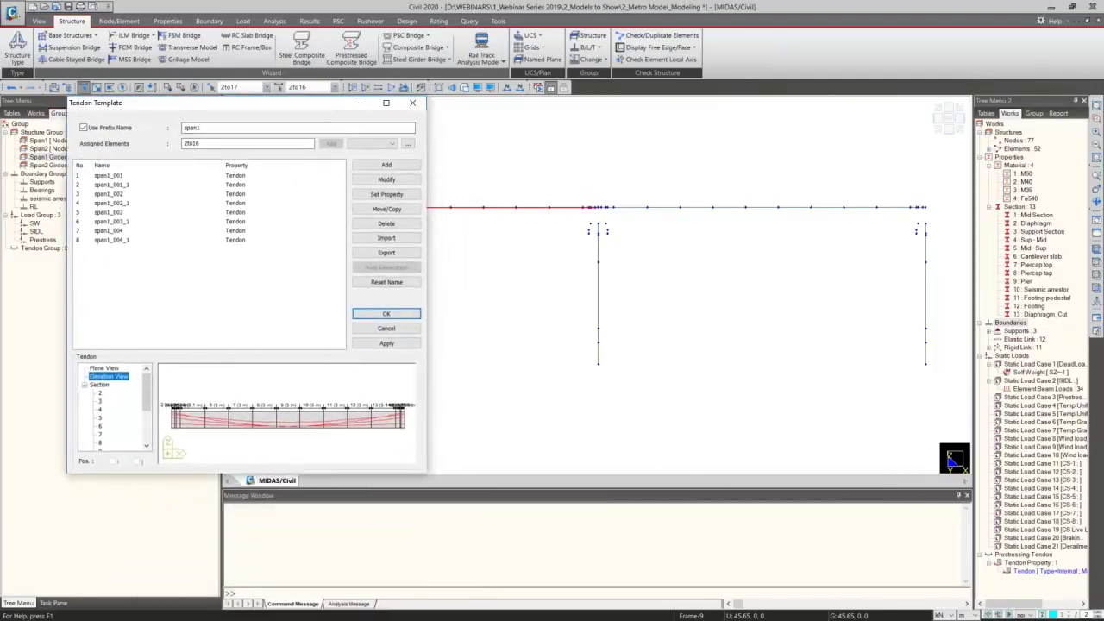
{"action": "left_click", "coordinate": [390, 344]}
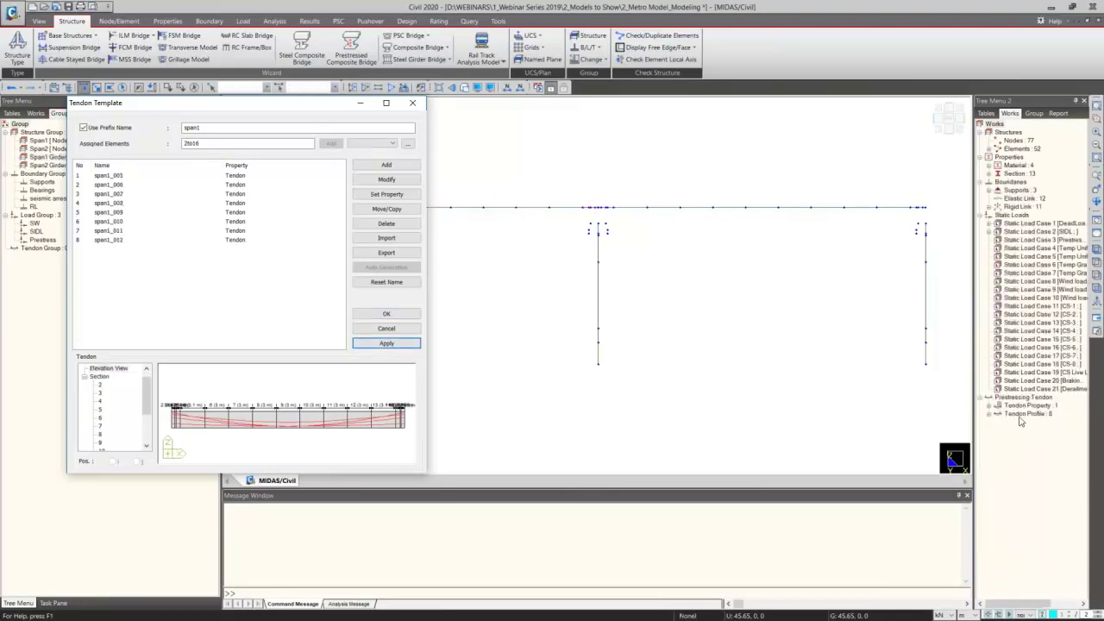
Step: Assign the tendon template to the Span2 Girders elements 19to33 with the prefix span2 and apply it
{"action": "left_click_drag", "start_coordinate": [339, 104], "coordinate": [427, 164]}
{"action": "key", "text": "Tab"}
{"action": "key", "text": "BackSpace"}
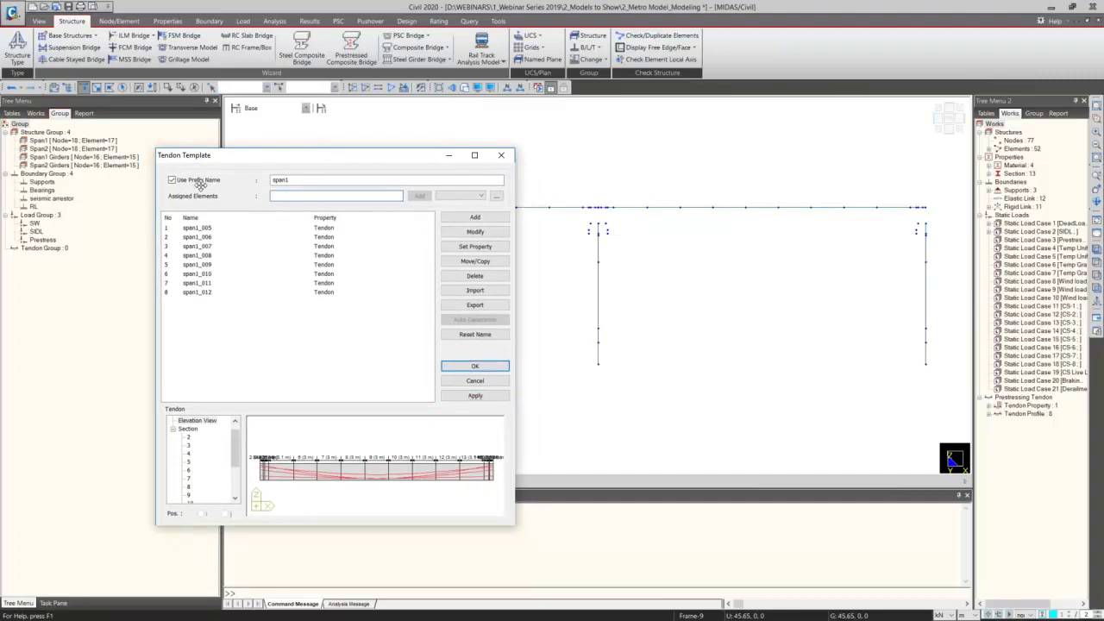
{"action": "double_click", "coordinate": [72, 166]}
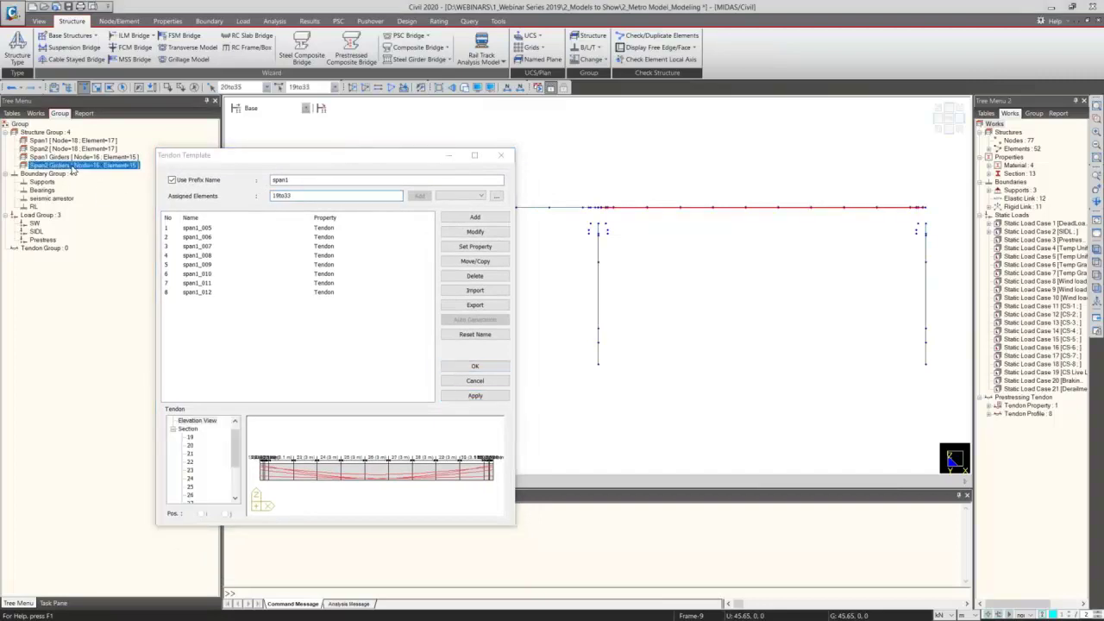
{"action": "left_click", "coordinate": [292, 179]}
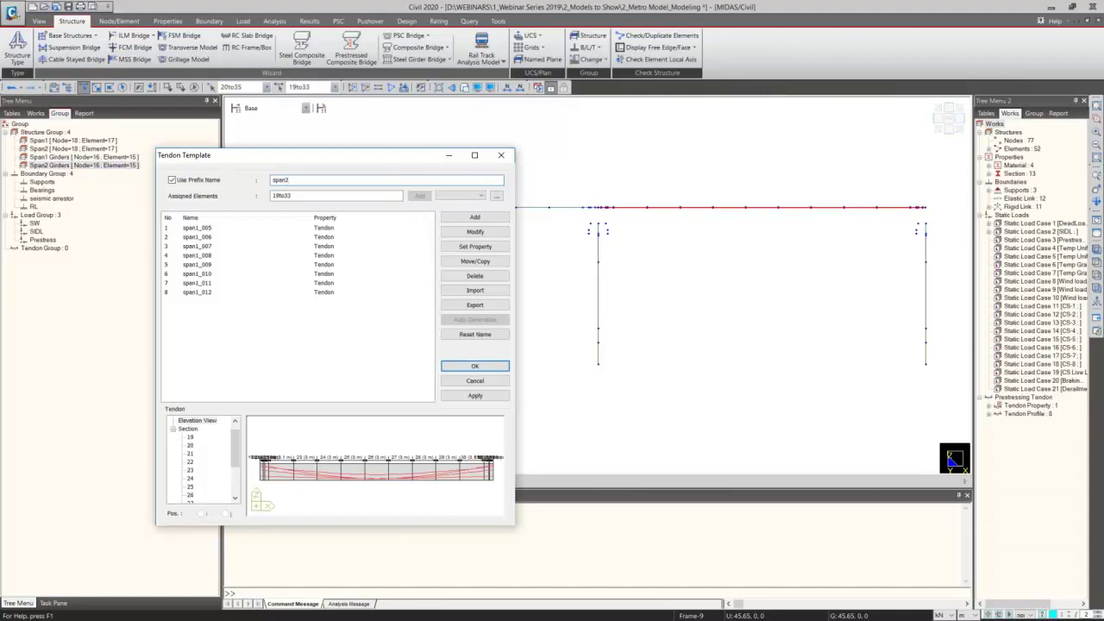
{"action": "left_click", "coordinate": [467, 397]}
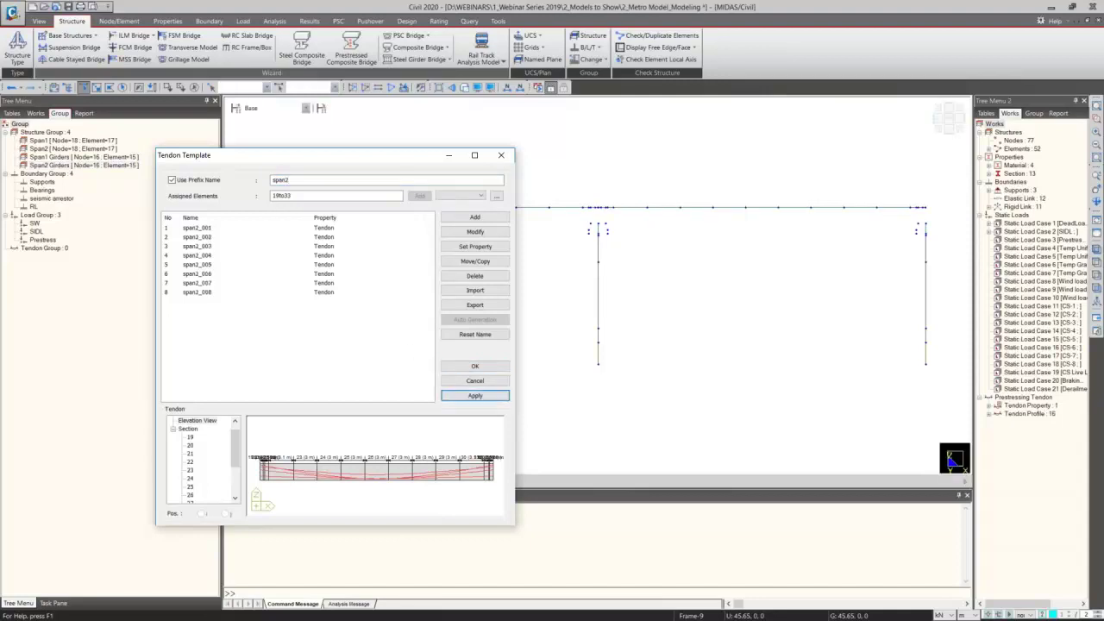
Step: Close the tendon template and display all tendon profiles on the model in the rendered hidden view
{"action": "left_click", "coordinate": [501, 155]}
{"action": "double_click", "coordinate": [1032, 414]}
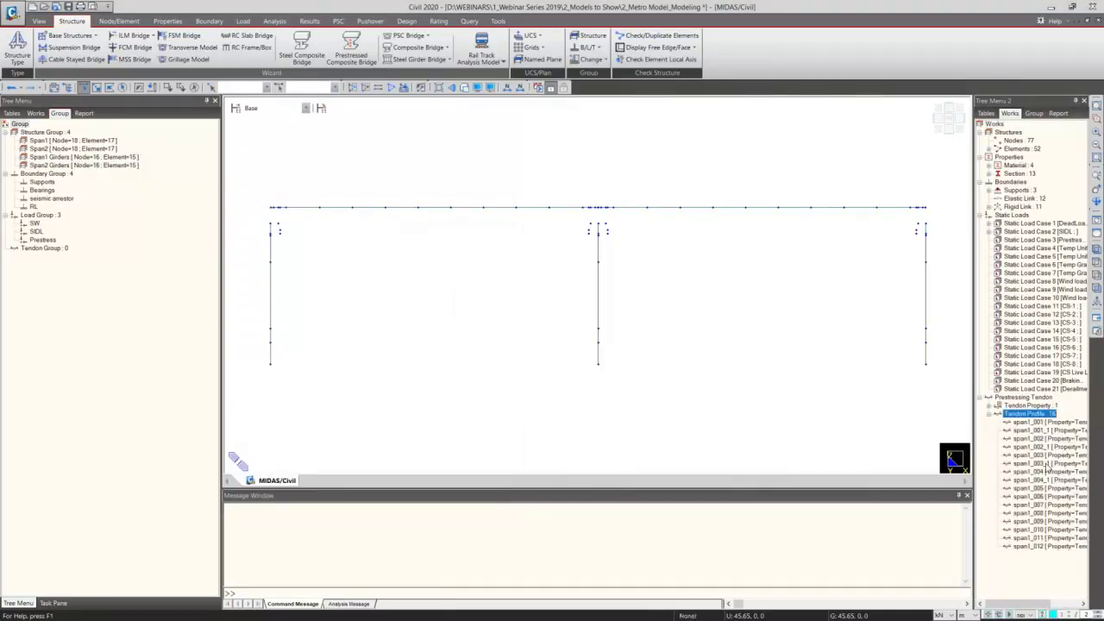
{"action": "right_click", "coordinate": [1035, 422]}
{"action": "left_click", "coordinate": [1006, 536]}
{"action": "right_click", "coordinate": [1044, 416]}
{"action": "left_click", "coordinate": [1057, 422]}
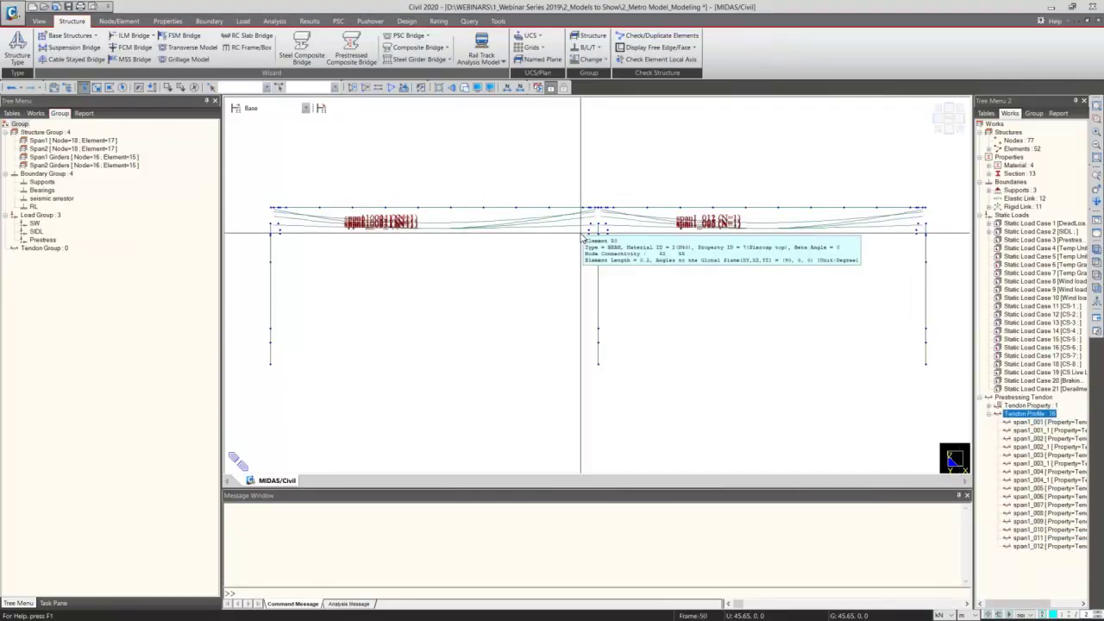
{"action": "key", "text": "ctrl+h"}
{"action": "middle_click_drag", "start_coordinate": [494, 249], "coordinate": [268, 108], "text": "ctrl"}
{"action": "key", "text": "ctrl+f"}
Step: Examine the tendon and duct positions in the Mid Section using the stiffness Section Manager
{"action": "left_click", "coordinate": [166, 21]}
{"action": "left_click", "coordinate": [258, 62]}
{"action": "left_click", "coordinate": [346, 175]}
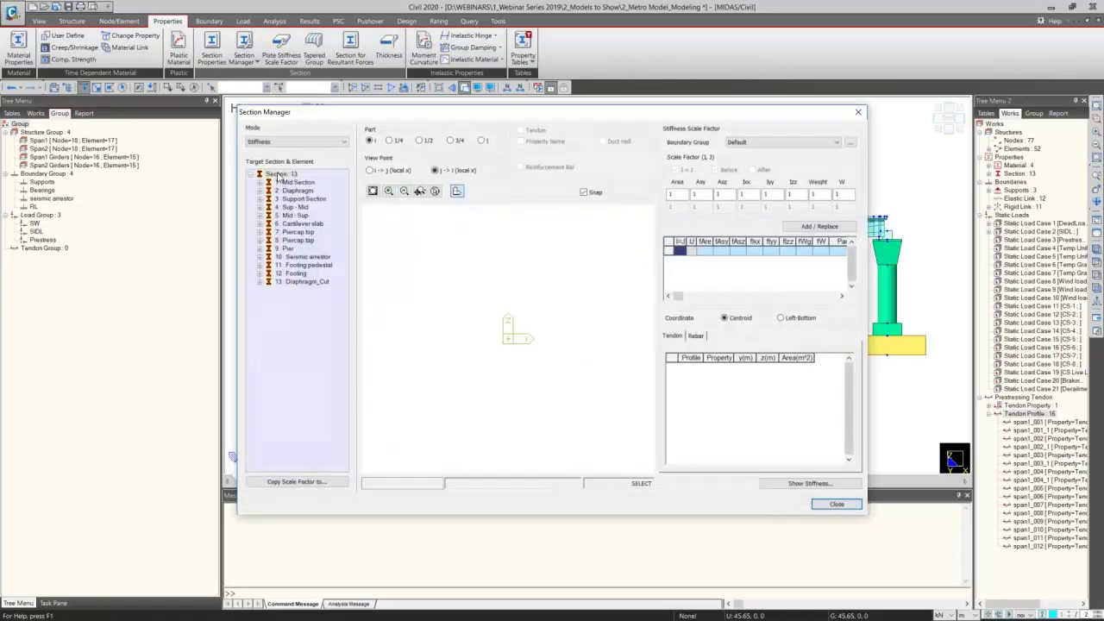
{"action": "double_click", "coordinate": [295, 183]}
{"action": "left_click", "coordinate": [522, 130]}
{"action": "left_click", "coordinate": [611, 143]}
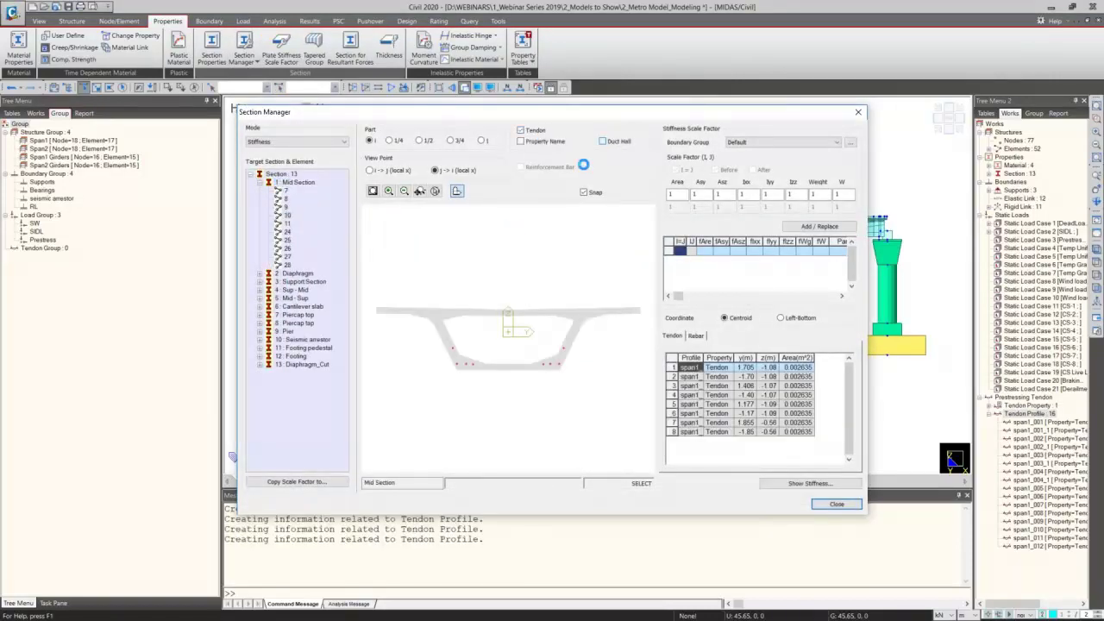
{"action": "scroll", "coordinate": [457, 369], "scroll_direction": "up", "scroll_amount": 5}
{"action": "scroll", "coordinate": [486, 338], "scroll_direction": "down", "scroll_amount": 5}
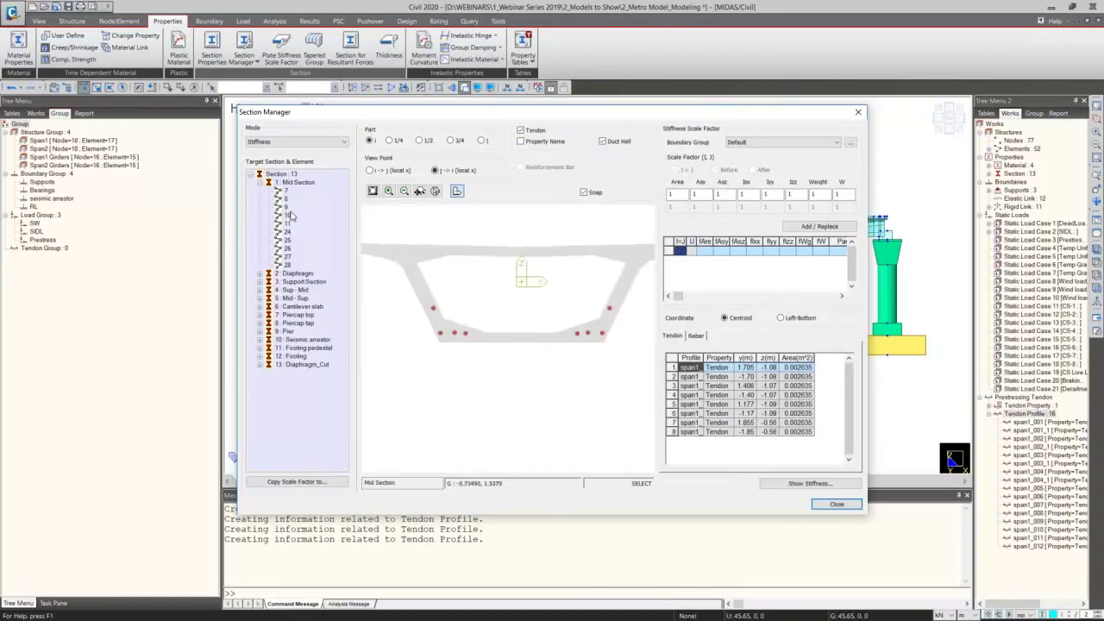
Step: Examine the tendon positions in the Diaphragm section and its elements, and close the Section Manager
{"action": "double_click", "coordinate": [298, 274]}
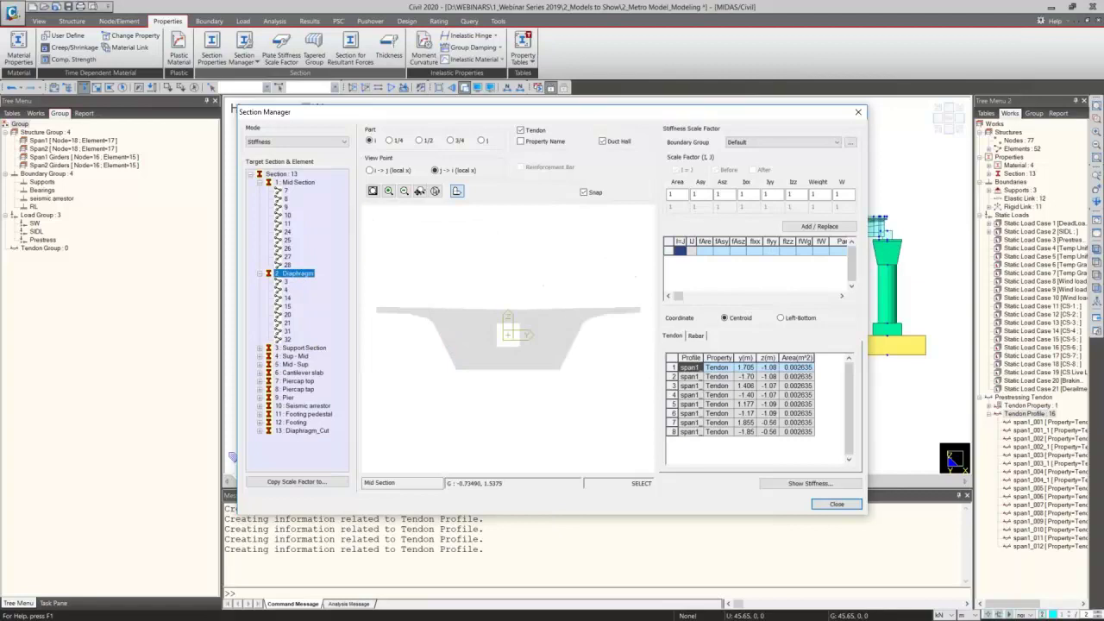
{"action": "left_click", "coordinate": [522, 131]}
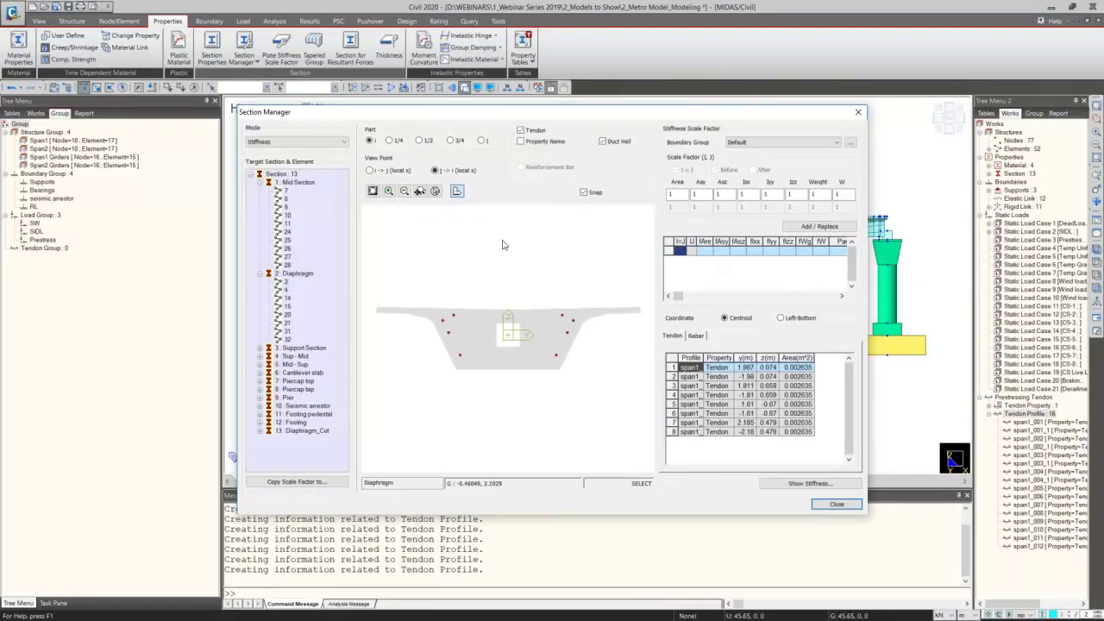
{"action": "left_click", "coordinate": [288, 298]}
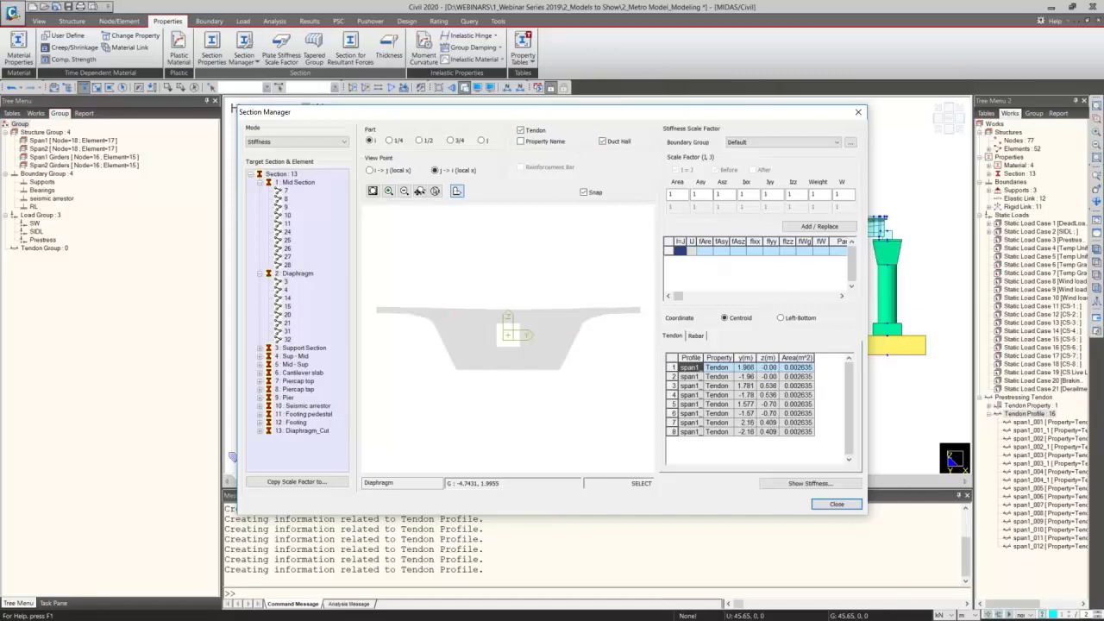
{"action": "left_click", "coordinate": [541, 131]}
{"action": "left_click", "coordinate": [287, 331]}
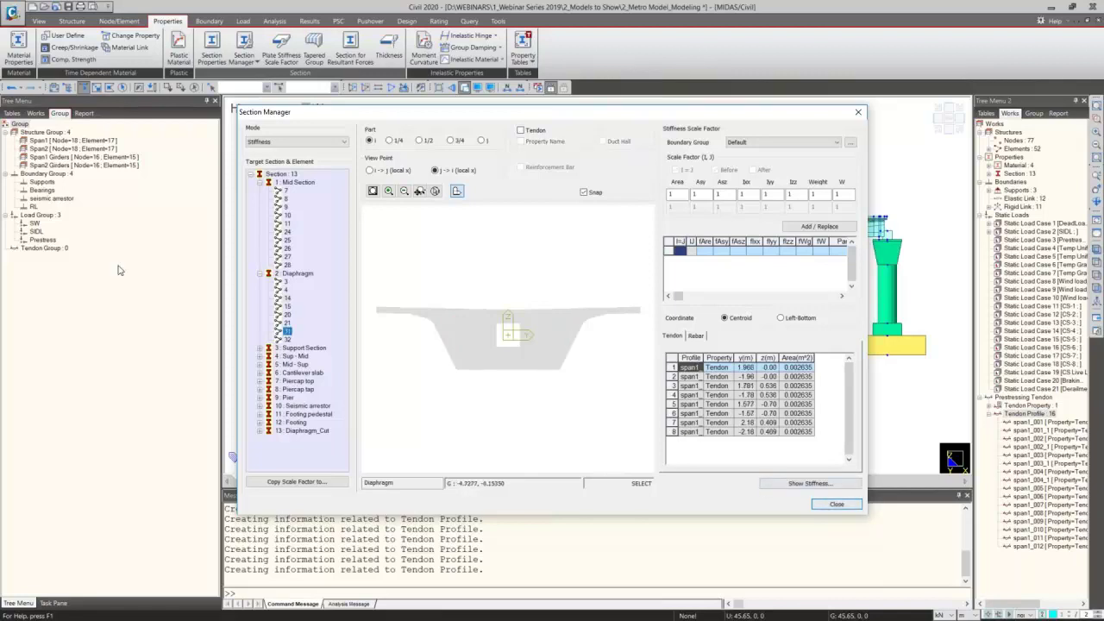
{"action": "left_click", "coordinate": [837, 504]}
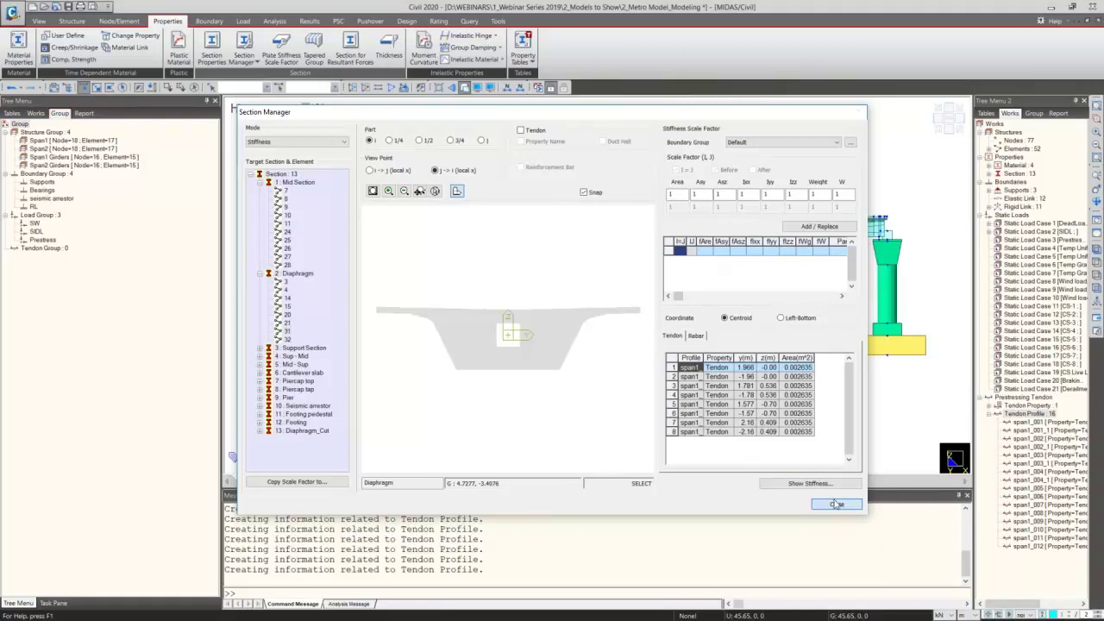
Step: Start Tendon Prestress Loads with the Prestress load case and the Prestress load group
{"action": "middle_click_drag", "start_coordinate": [429, 294], "coordinate": [466, 272], "text": "ctrl"}
{"action": "scroll", "coordinate": [447, 275], "scroll_direction": "up", "scroll_amount": 3}
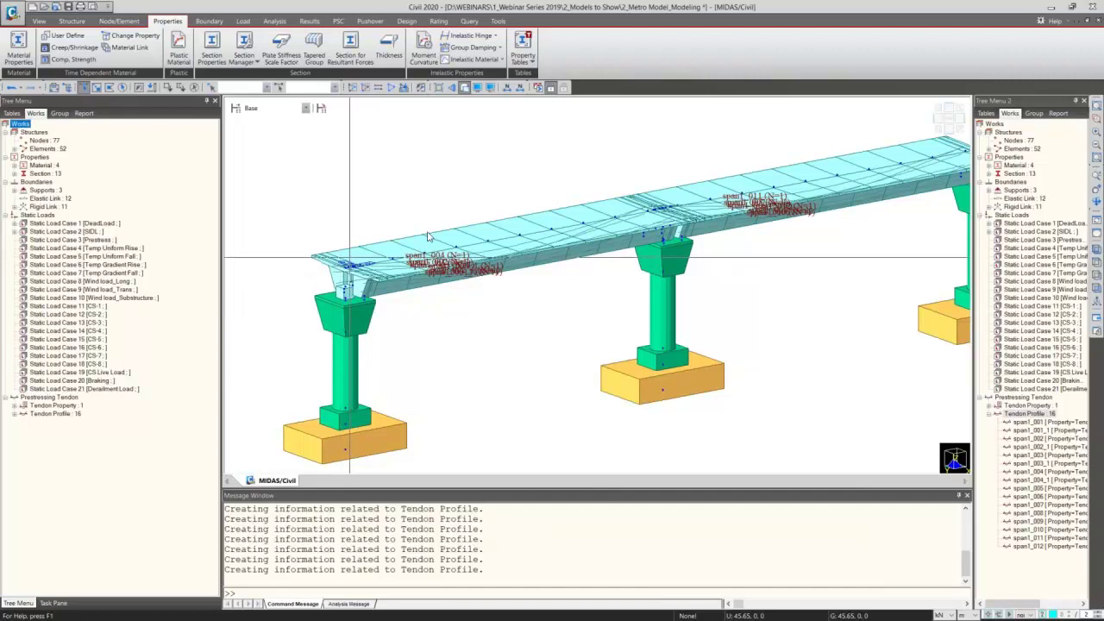
{"action": "left_click", "coordinate": [949, 118]}
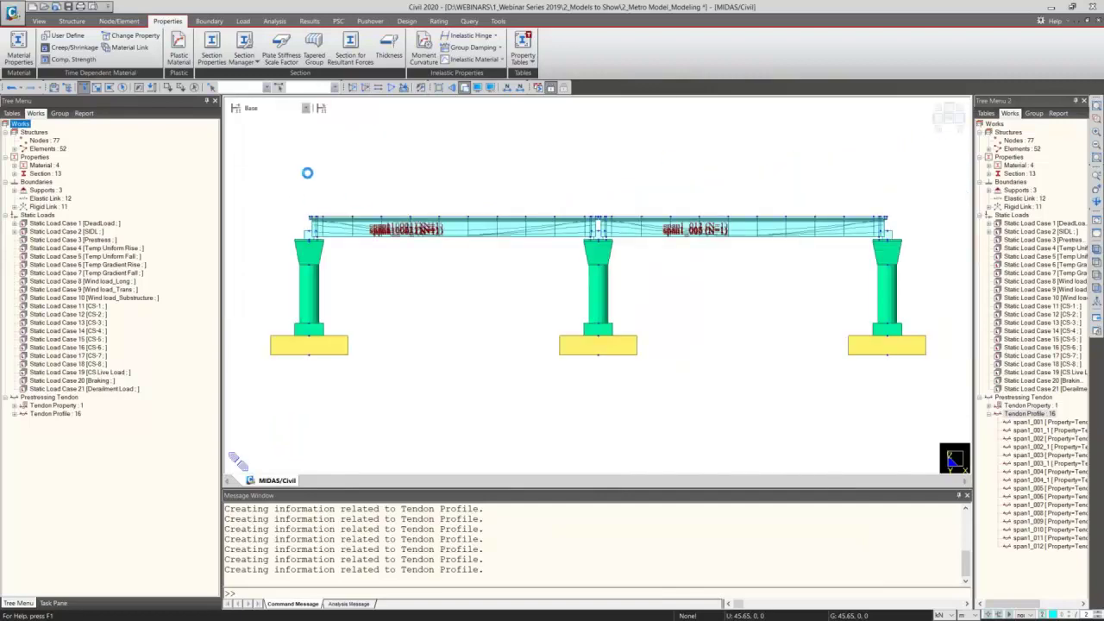
{"action": "left_click", "coordinate": [242, 21]}
{"action": "left_click", "coordinate": [34, 47]}
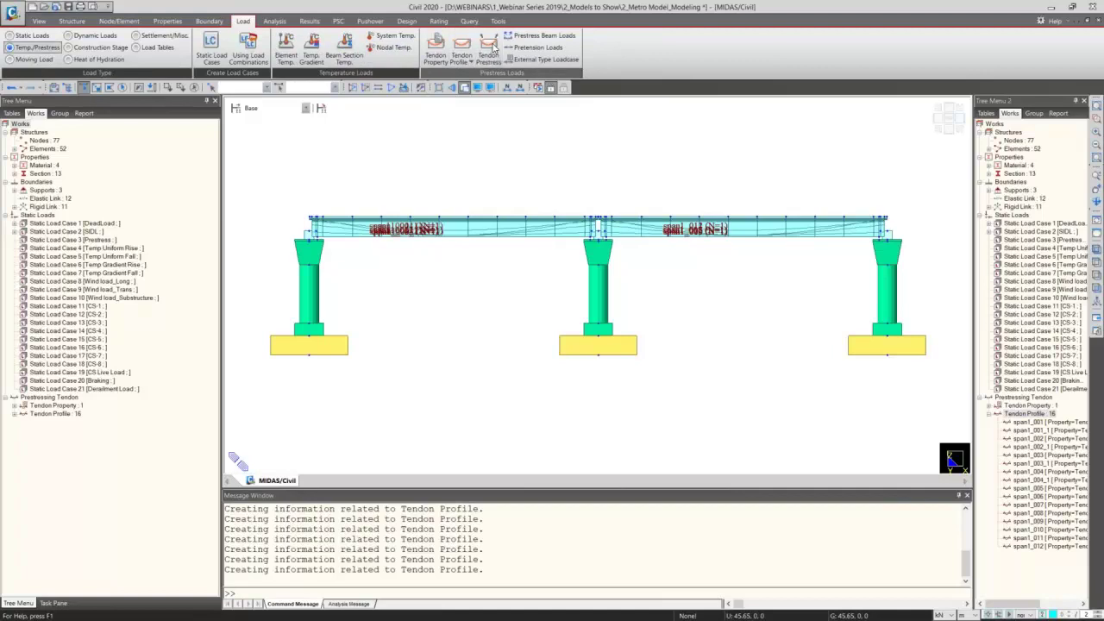
{"action": "left_click", "coordinate": [52, 167]}
{"action": "left_click", "coordinate": [49, 190]}
{"action": "left_click", "coordinate": [52, 192]}
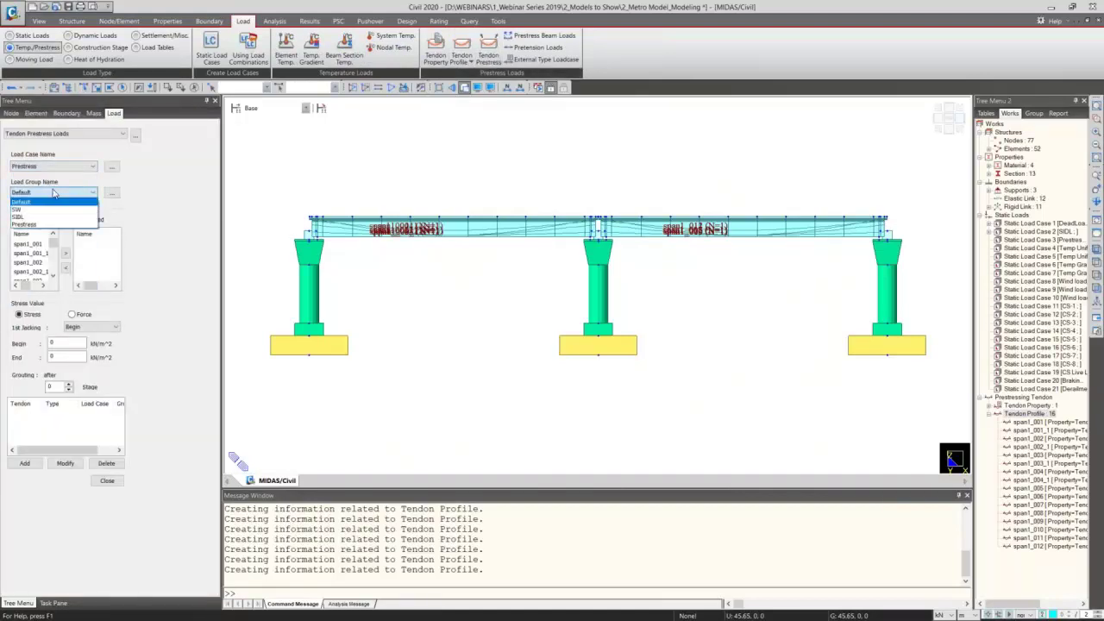
{"action": "left_click", "coordinate": [37, 225]}
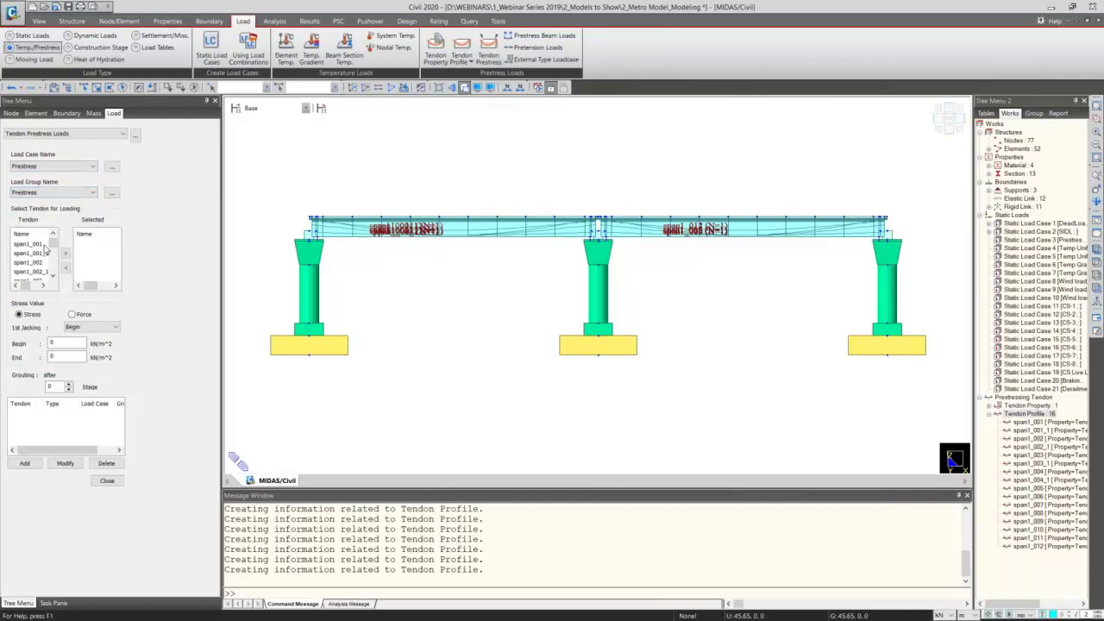
Step: Select all available tendons for prestress loading, with the first jacking at Begin
{"action": "left_click", "coordinate": [28, 244]}
{"action": "scroll", "coordinate": [43, 267], "scroll_direction": "down", "scroll_amount": 4}
{"action": "left_click", "coordinate": [30, 272], "text": "shift"}
{"action": "left_click", "coordinate": [66, 254]}
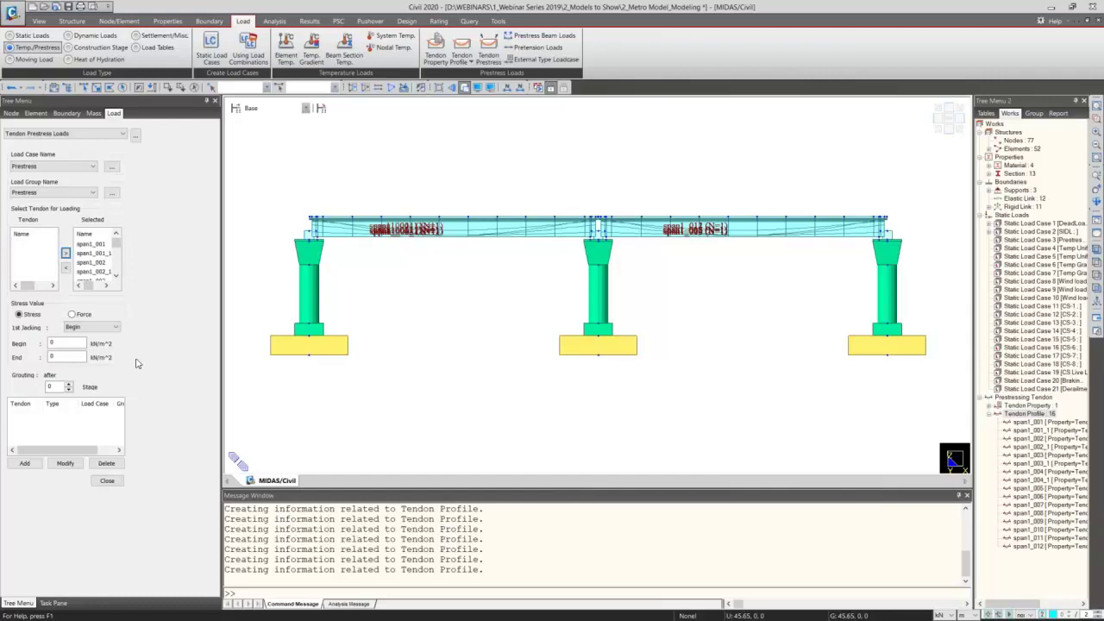
{"action": "left_click", "coordinate": [91, 327]}
{"action": "left_click", "coordinate": [78, 337]}
Step: Switch the units to N and mm, and add the tendon prestress loads with a begin stress of 1400 N/mm²
{"action": "left_click", "coordinate": [939, 615]}
{"action": "left_click", "coordinate": [945, 570]}
{"action": "left_click", "coordinate": [963, 615]}
{"action": "left_click", "coordinate": [963, 575]}
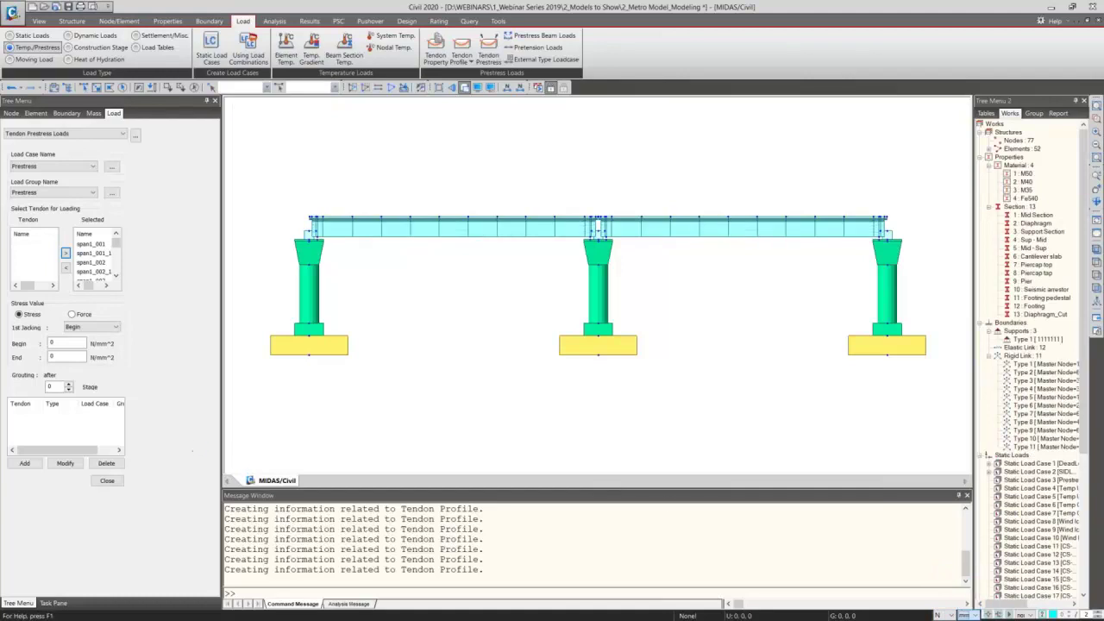
{"action": "left_click", "coordinate": [61, 344]}
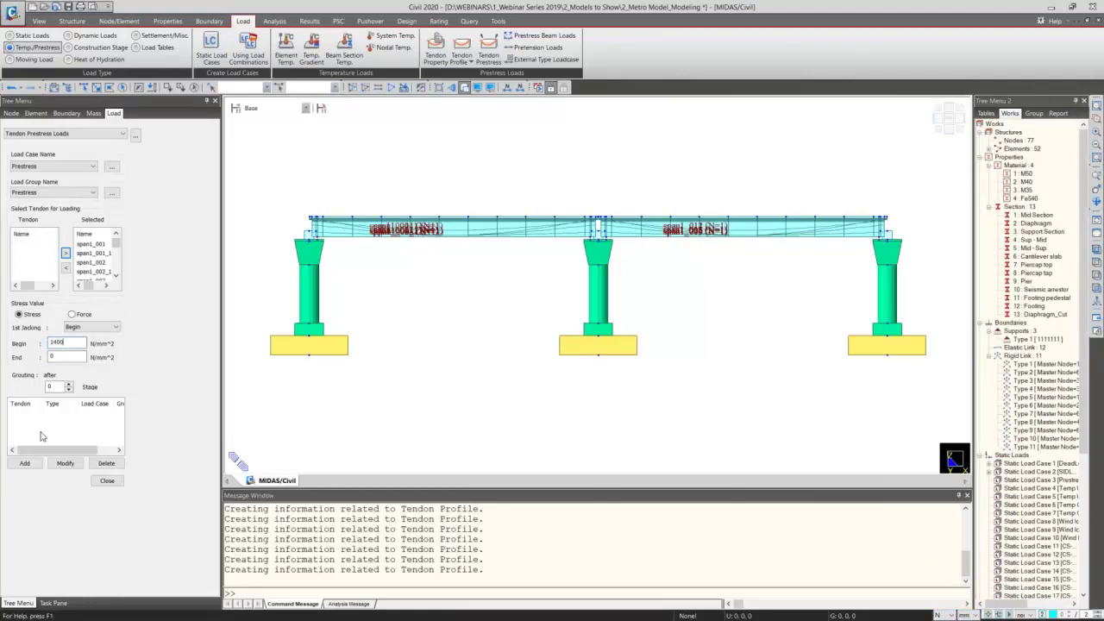
{"action": "left_click", "coordinate": [25, 463]}
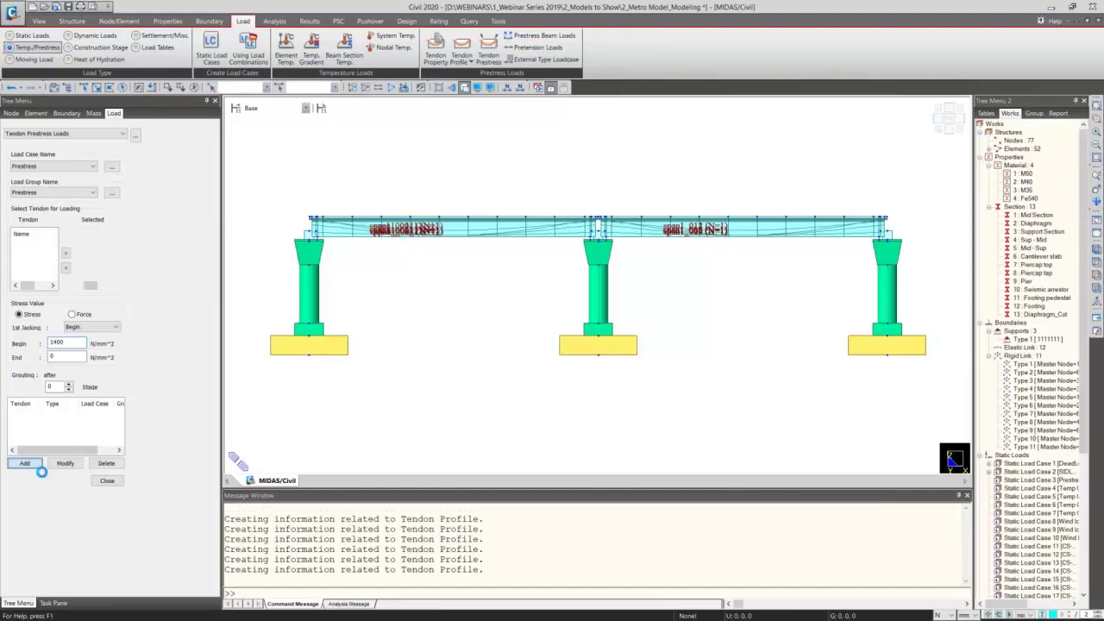
{"action": "left_click", "coordinate": [107, 481]}
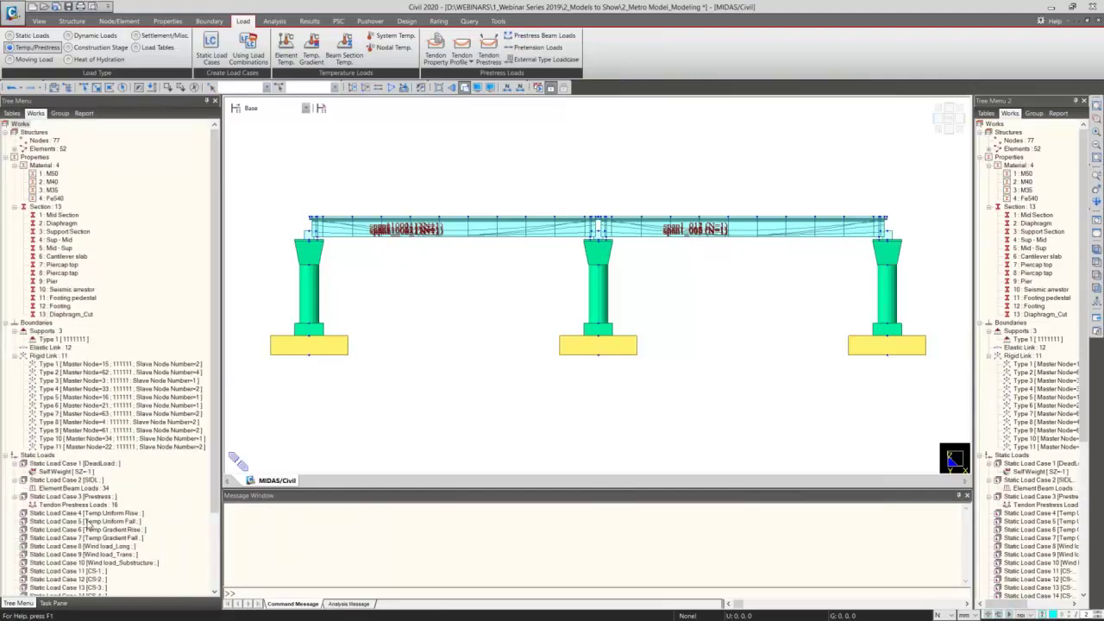
Step: Open the Tendon Prestress Loads table and widen its Load Group column to check the assigned loads
{"action": "right_click", "coordinate": [91, 505]}
{"action": "left_click", "coordinate": [116, 561]}
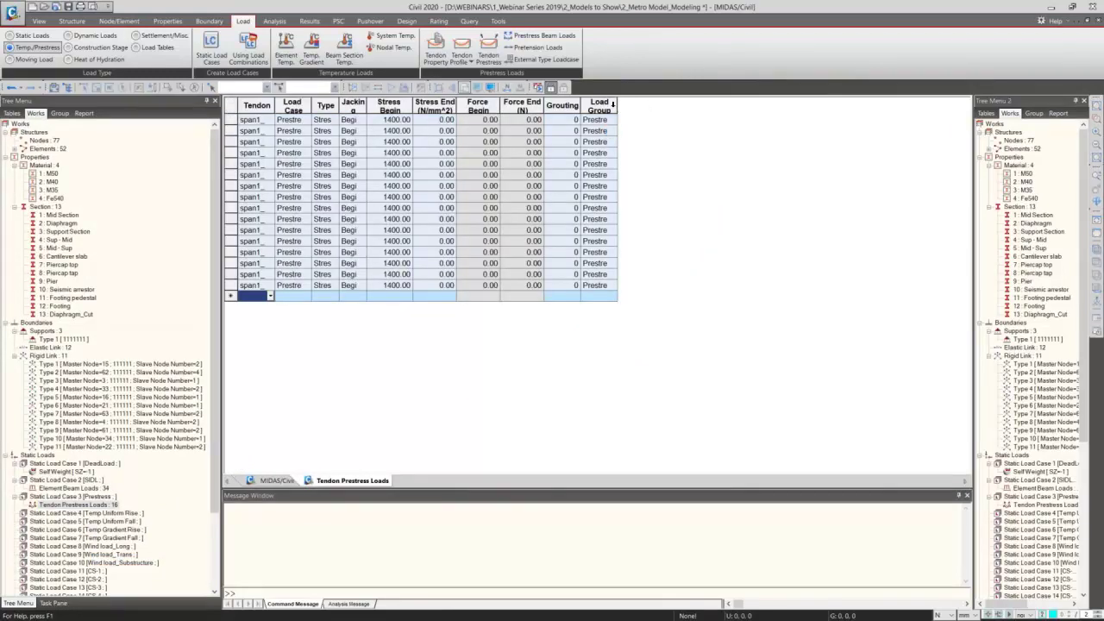
{"action": "left_click_drag", "start_coordinate": [615, 106], "coordinate": [713, 106]}
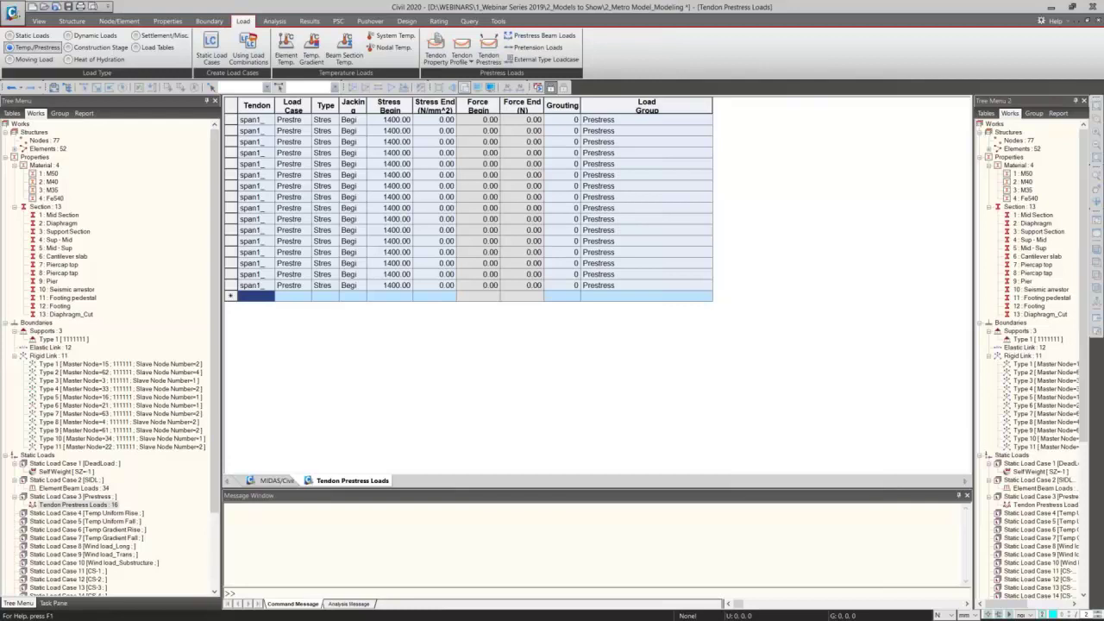
Step: Run load group data in the MCT Command Shell to add groups PS-1 to PS-4 and CS-1 to CS-8, and show the group list
{"action": "left_click", "coordinate": [498, 21]}
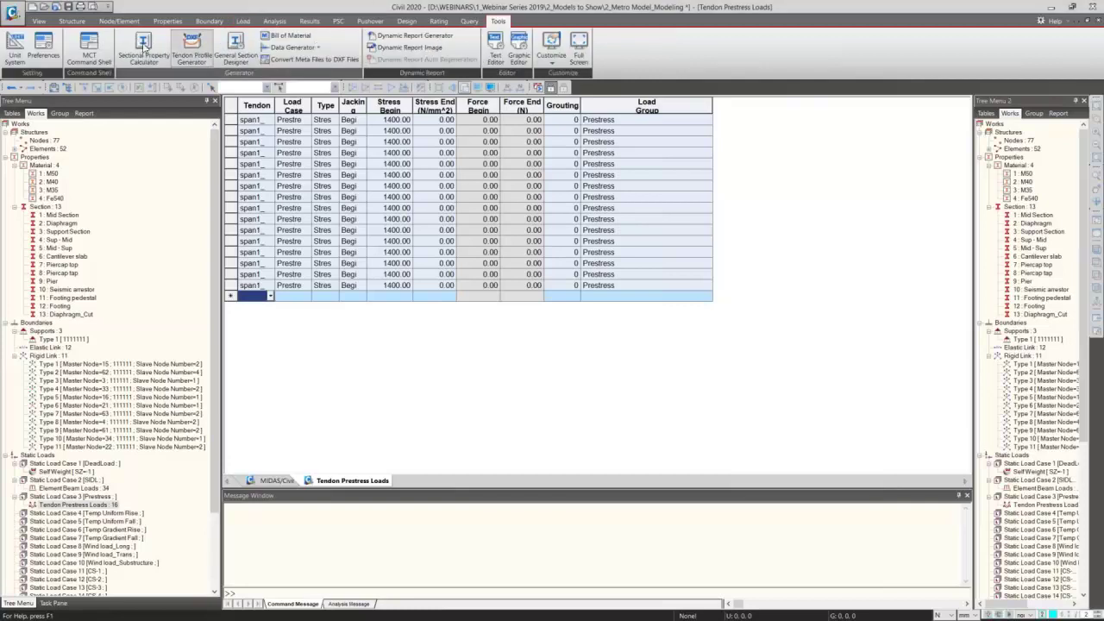
{"action": "left_click", "coordinate": [89, 47]}
{"action": "left_click", "coordinate": [34, 172]}
{"action": "left_click", "coordinate": [353, 172]}
{"action": "left_click", "coordinate": [59, 113]}
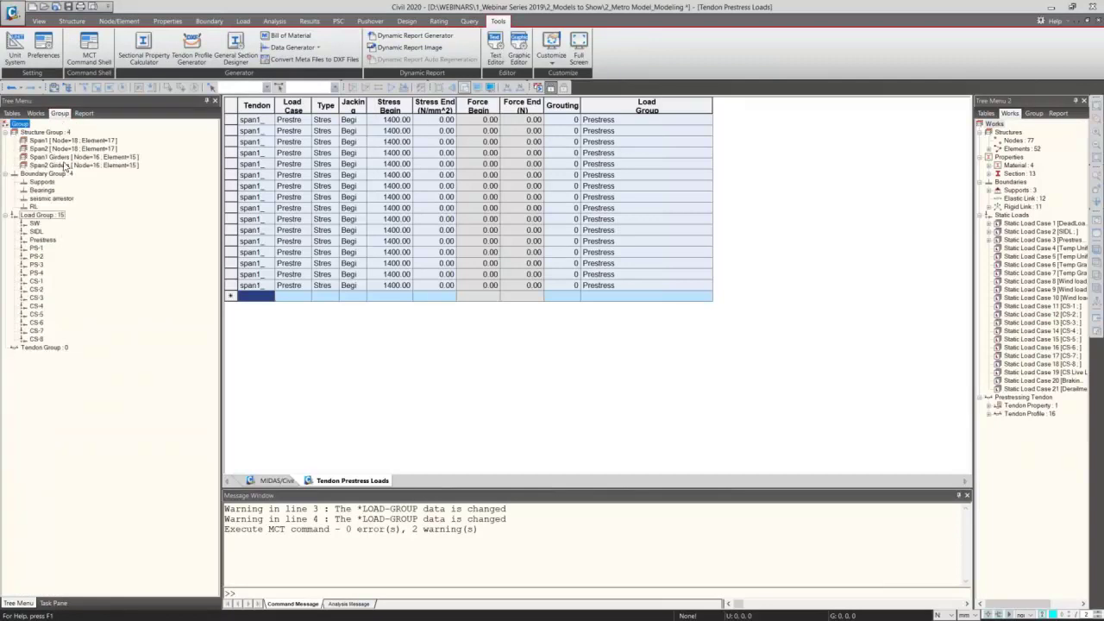
Step: Widen the Tendon column of the tendon prestress loads table so the full tendon names can be read
{"action": "left_click", "coordinate": [36, 272]}
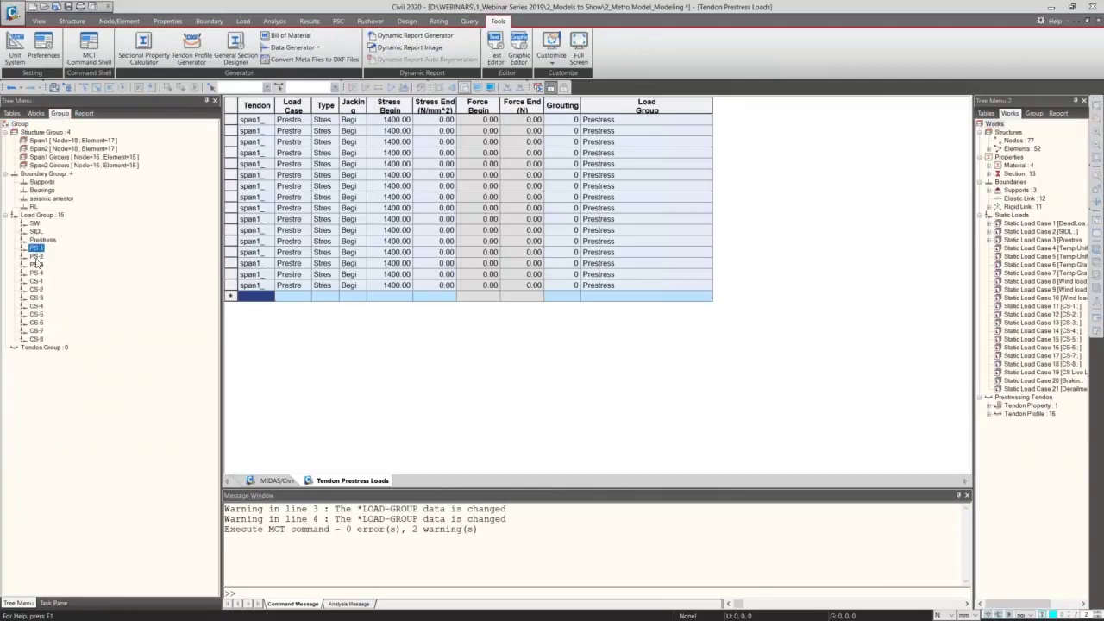
{"action": "left_click", "coordinate": [671, 121]}
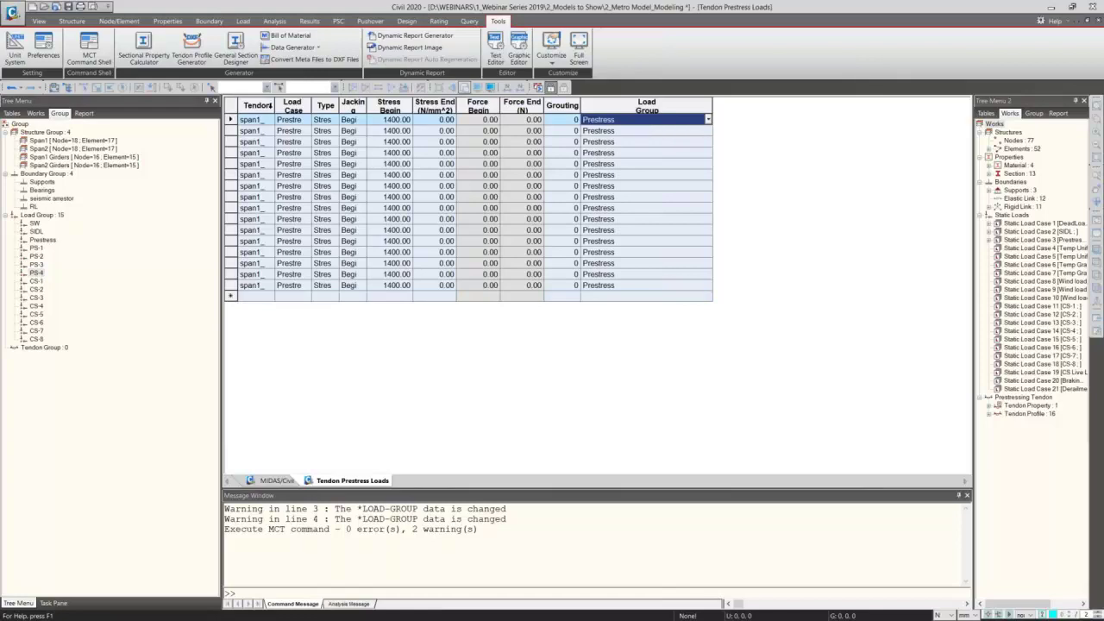
{"action": "left_click_drag", "start_coordinate": [273, 105], "coordinate": [321, 105]}
{"action": "left_click", "coordinate": [276, 119]}
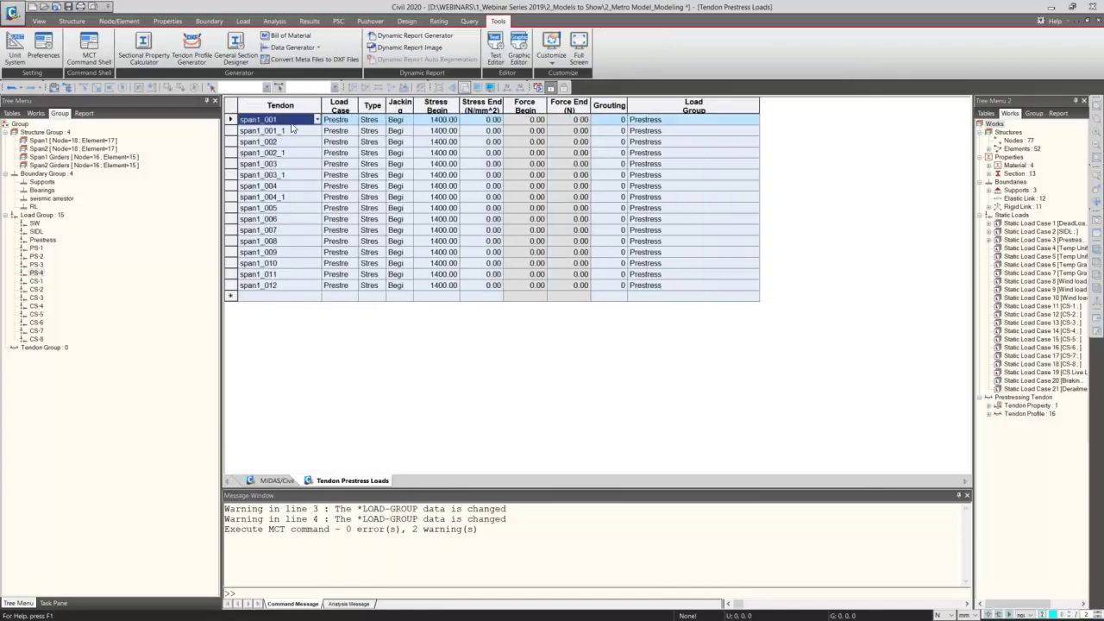
Step: Assign load group PS-1 to the prestress loads of tendons span1_001 and span1_001_1
{"action": "left_click", "coordinate": [753, 120]}
{"action": "left_click", "coordinate": [755, 120]}
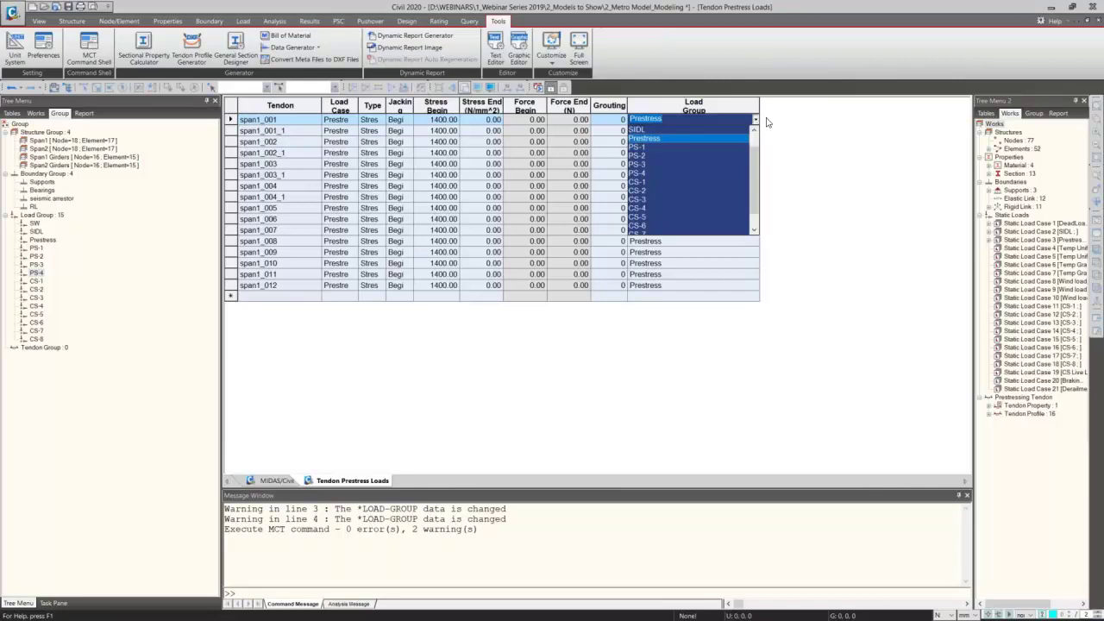
{"action": "left_click", "coordinate": [644, 147]}
{"action": "left_click", "coordinate": [660, 122]}
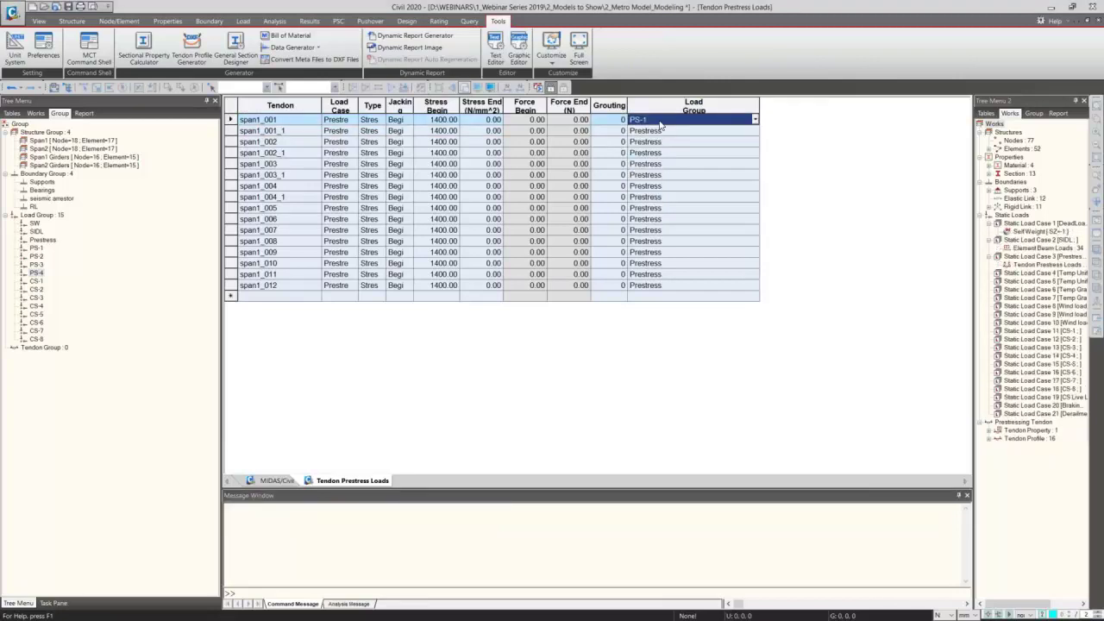
{"action": "left_click", "coordinate": [658, 131]}
{"action": "type", "text": "PS-1"}
{"action": "key", "text": "Return"}
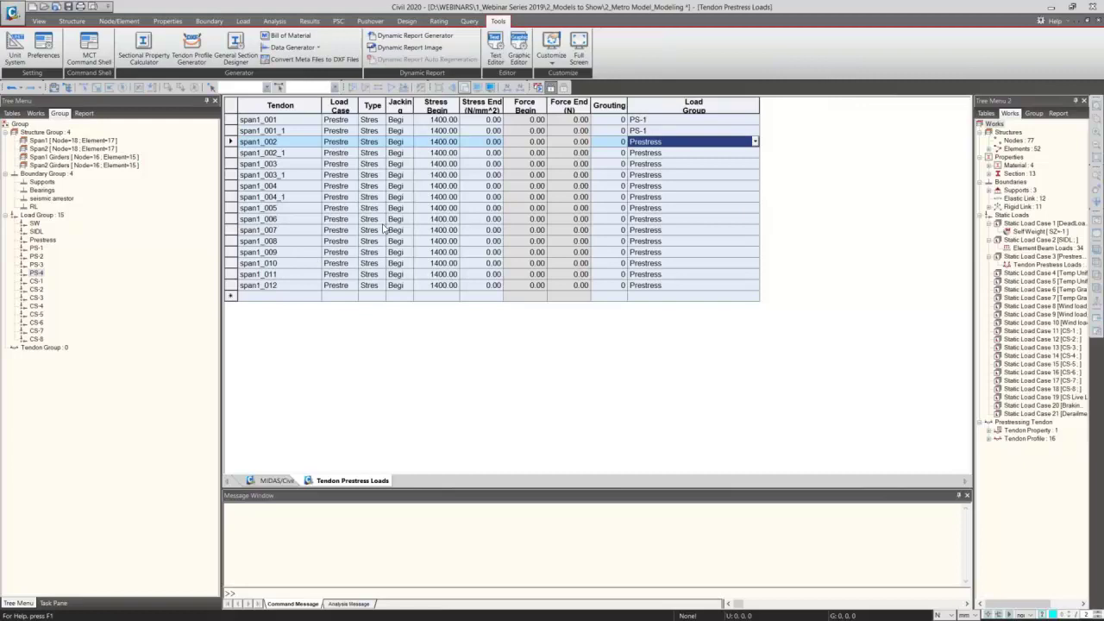
{"action": "left_click", "coordinate": [680, 248]}
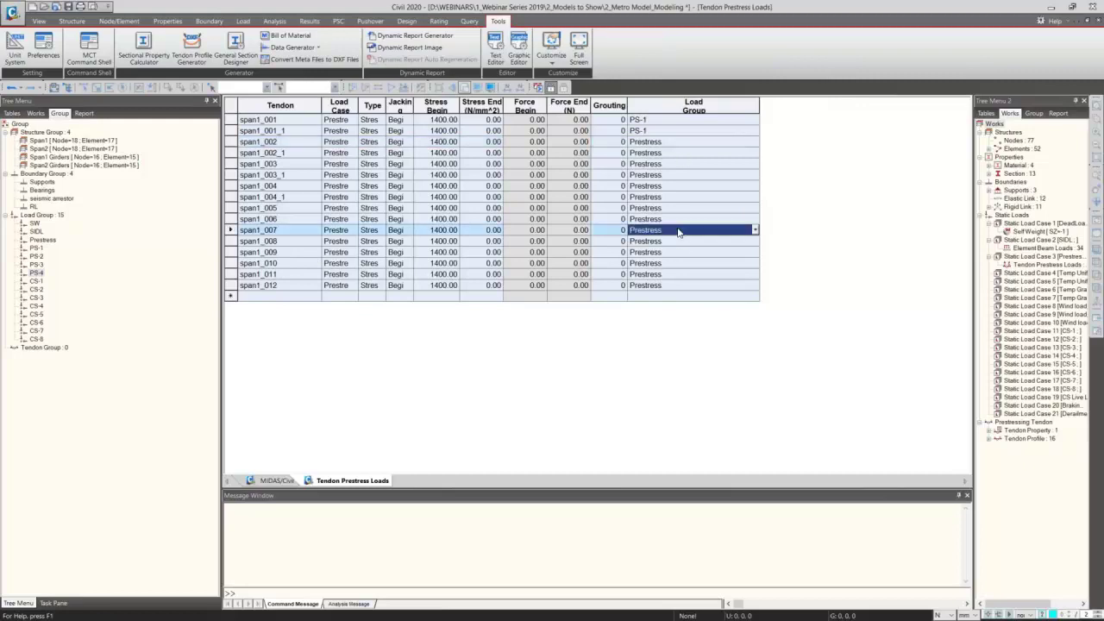
{"action": "left_click_drag", "start_coordinate": [691, 131], "coordinate": [690, 289]}
{"action": "left_click_drag", "start_coordinate": [686, 230], "coordinate": [608, 264]}
Step: Return to the model view and add a system temperature load with a final temperature of 20 °C to the Temp Uniform Rise load case
{"action": "left_click", "coordinate": [276, 480]}
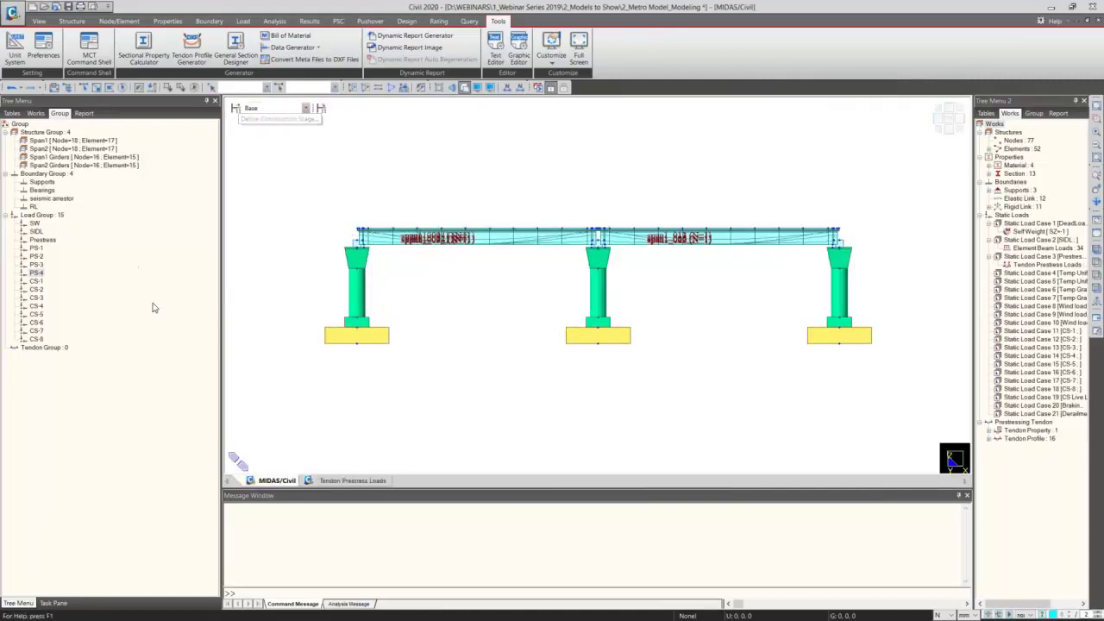
{"action": "left_click", "coordinate": [35, 113]}
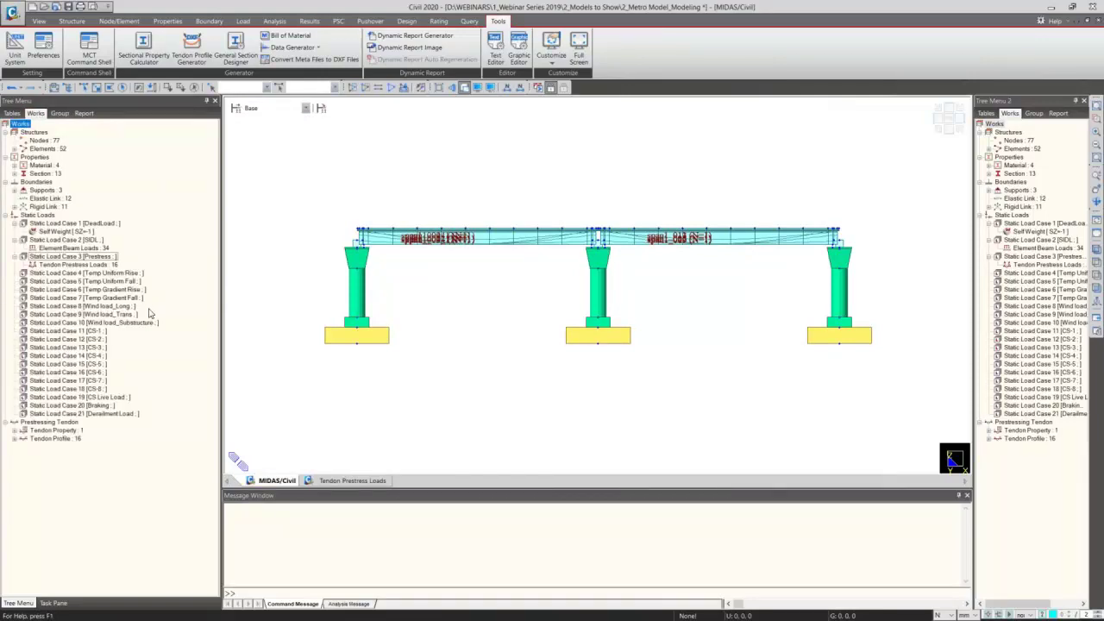
{"action": "left_click", "coordinate": [112, 274]}
{"action": "left_click", "coordinate": [243, 20]}
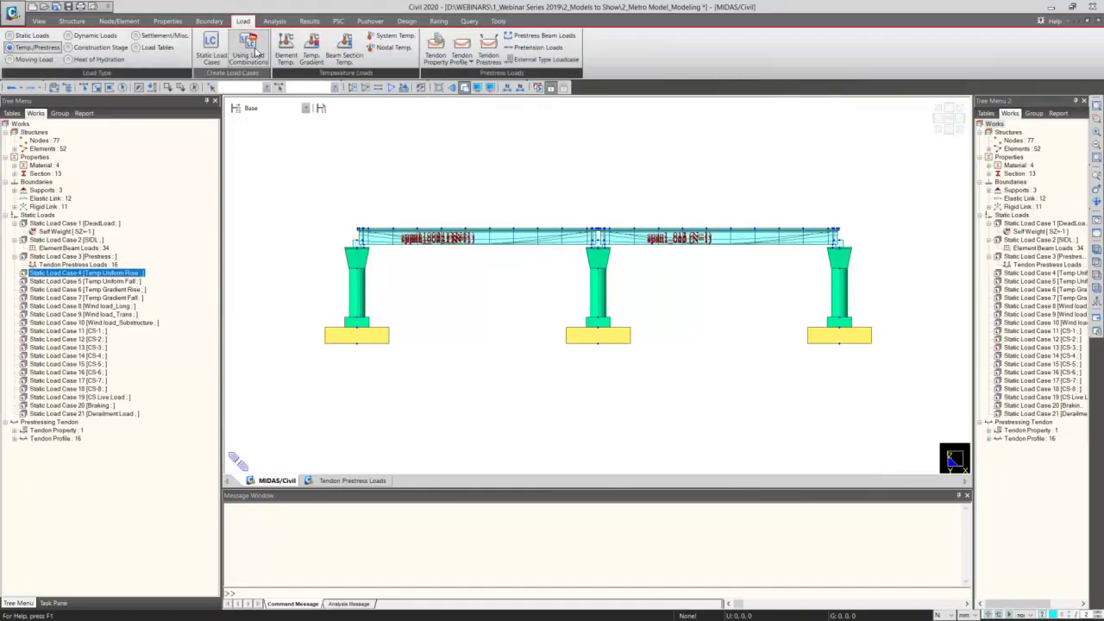
{"action": "left_click", "coordinate": [393, 38]}
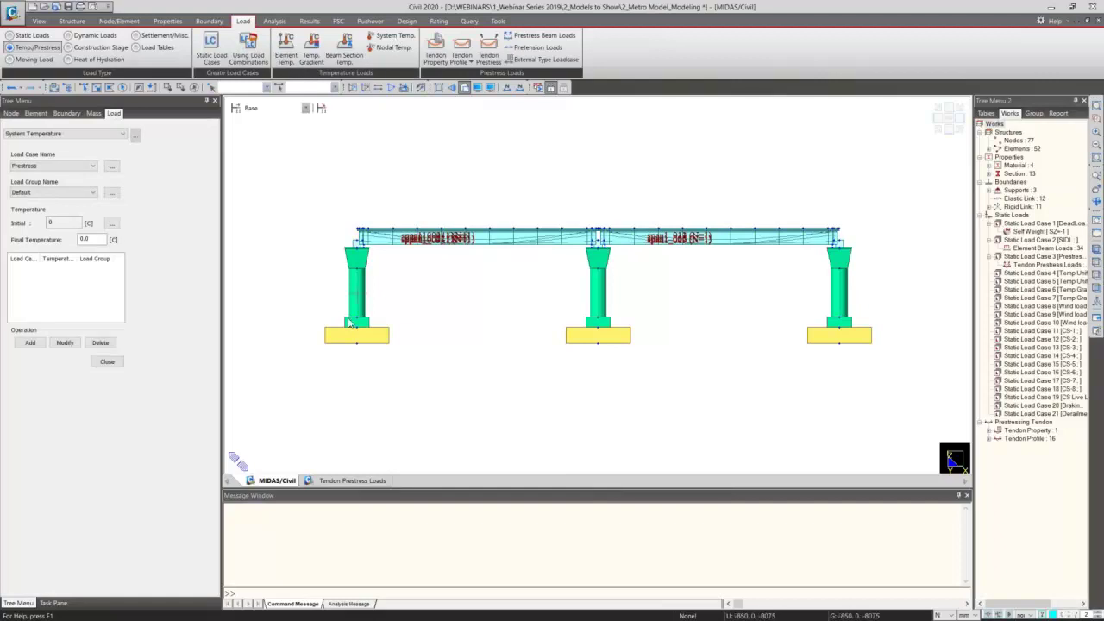
{"action": "left_click", "coordinate": [35, 163]}
{"action": "left_click", "coordinate": [60, 207]}
{"action": "left_click", "coordinate": [83, 239]}
{"action": "type", "text": "20"}
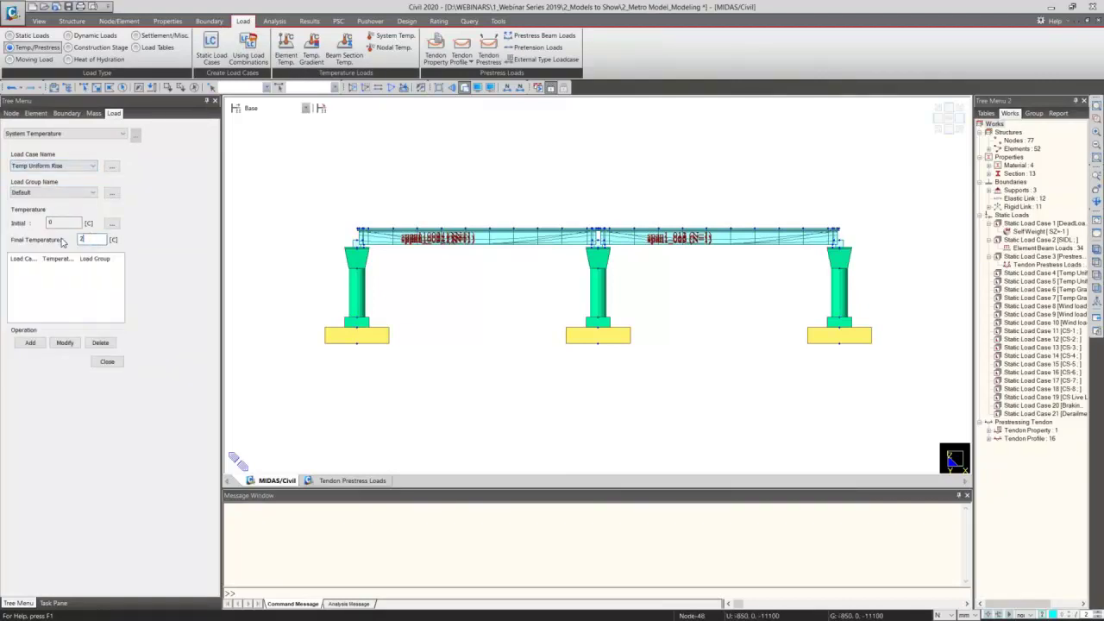
{"action": "left_click", "coordinate": [31, 343]}
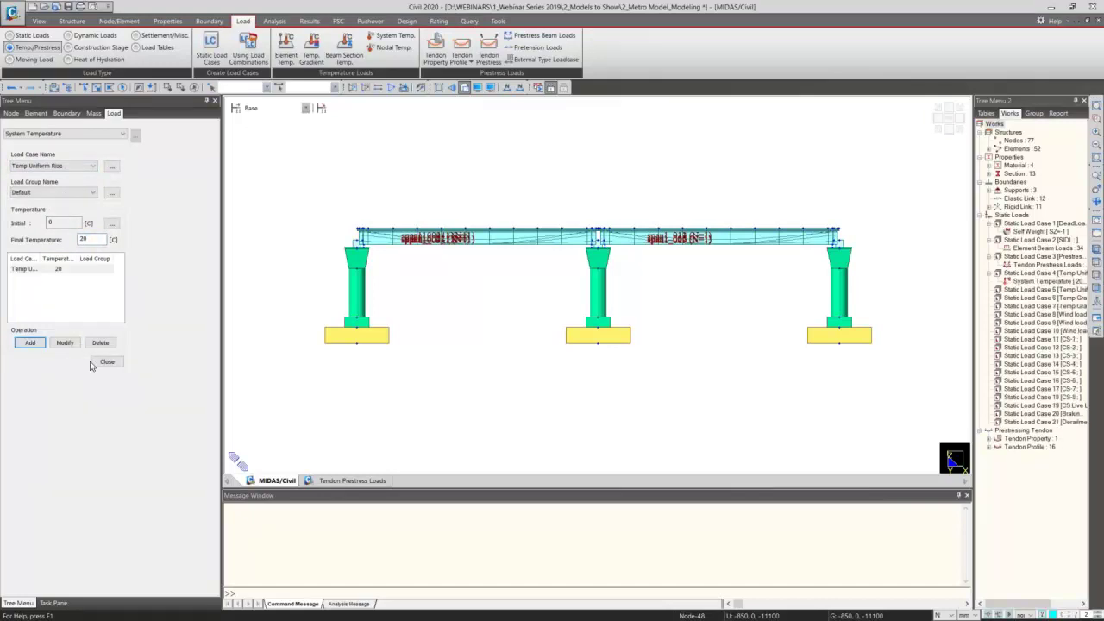
Step: Add a system temperature load of -20 °C to the Temp Uniform Fall load case and finish the system temperature definition
{"action": "left_click", "coordinate": [50, 165]}
{"action": "left_click", "coordinate": [52, 213]}
{"action": "double_click", "coordinate": [82, 240]}
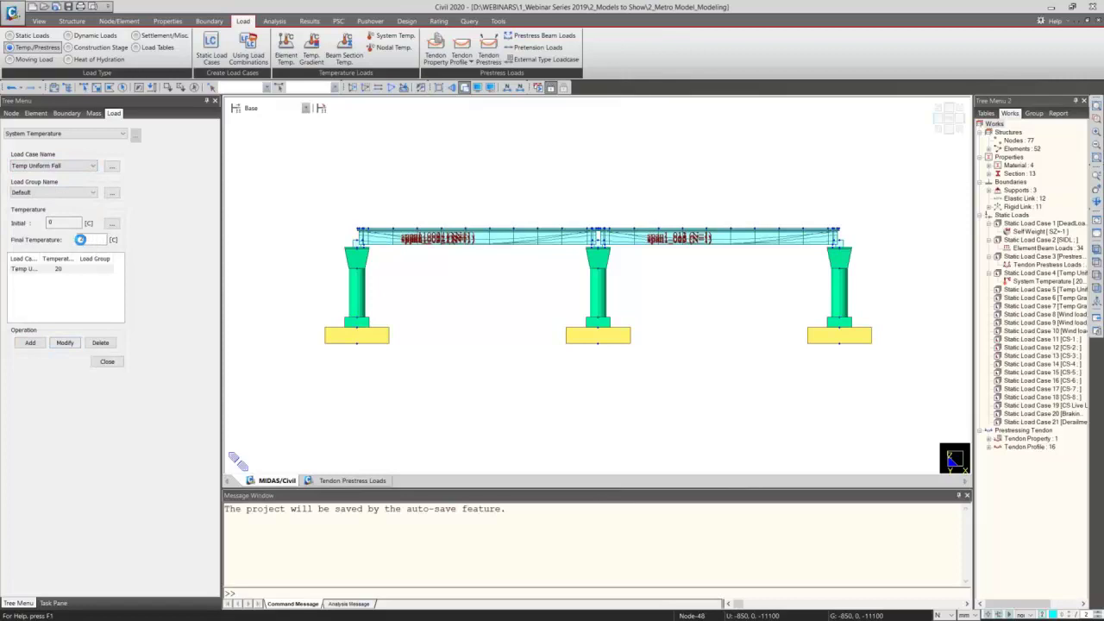
{"action": "type", "text": "-20"}
{"action": "left_click", "coordinate": [30, 343]}
{"action": "left_click", "coordinate": [104, 362]}
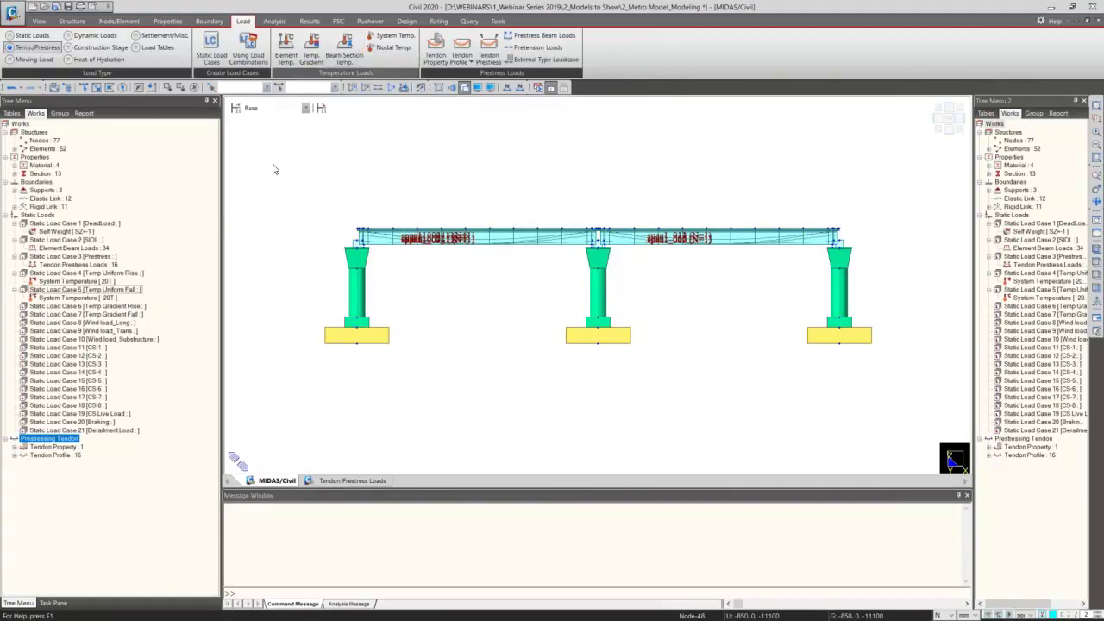
Step: Inspect the beam section temperature options for the Temp Gradient Rise load case using the PSC/Composite section type, without applying a load
{"action": "left_click", "coordinate": [345, 53]}
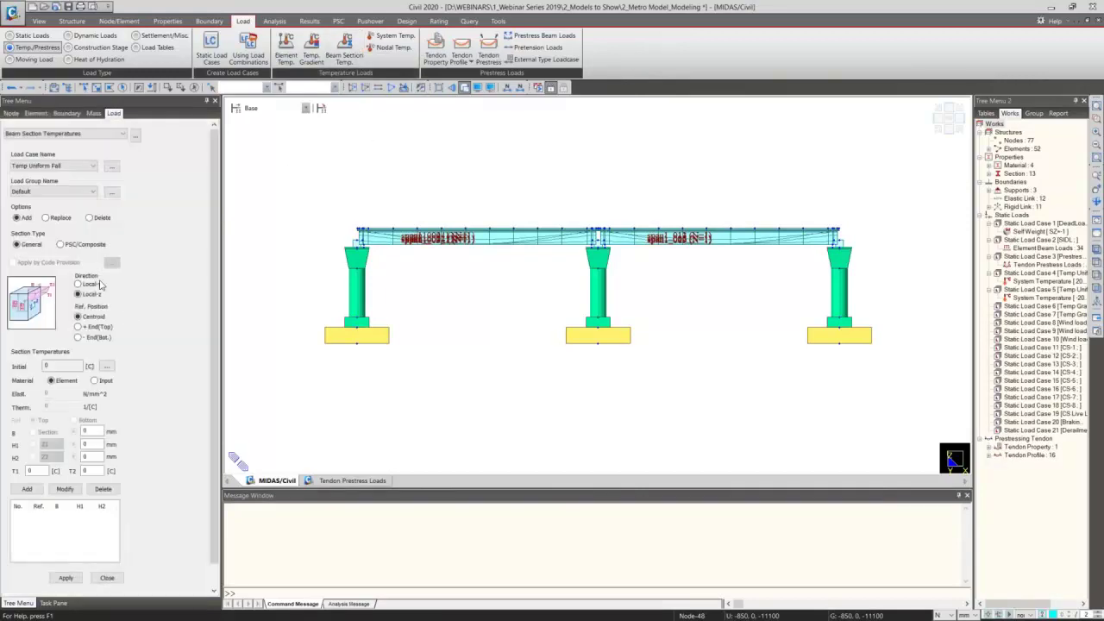
{"action": "left_click", "coordinate": [55, 165]}
{"action": "left_click", "coordinate": [43, 212]}
{"action": "left_click", "coordinate": [74, 245]}
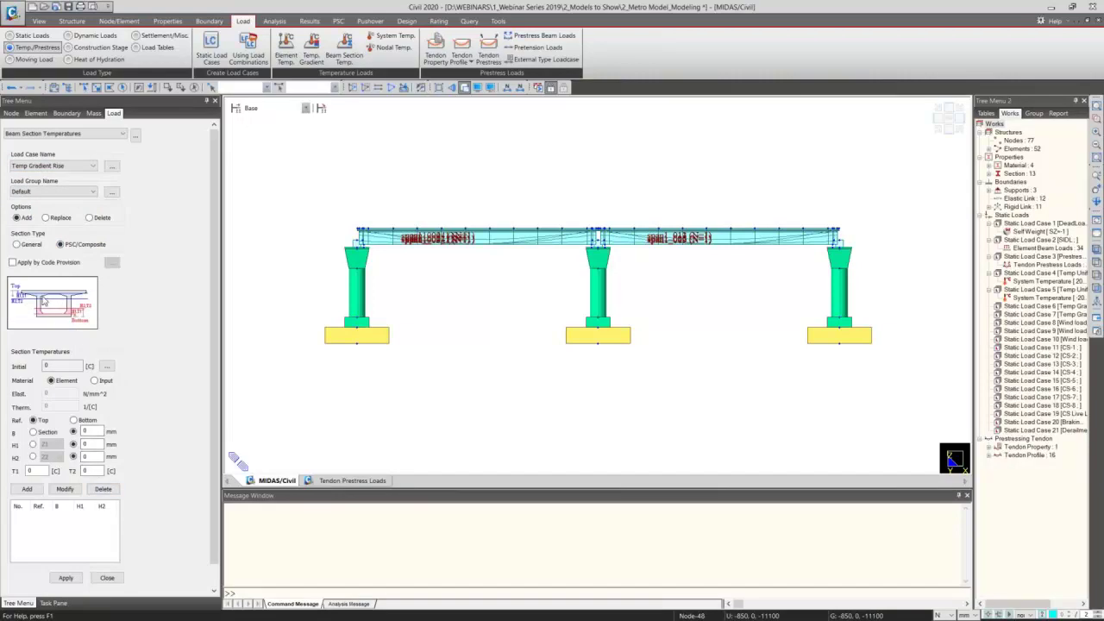
{"action": "left_click", "coordinate": [50, 433]}
{"action": "left_click", "coordinate": [107, 577]}
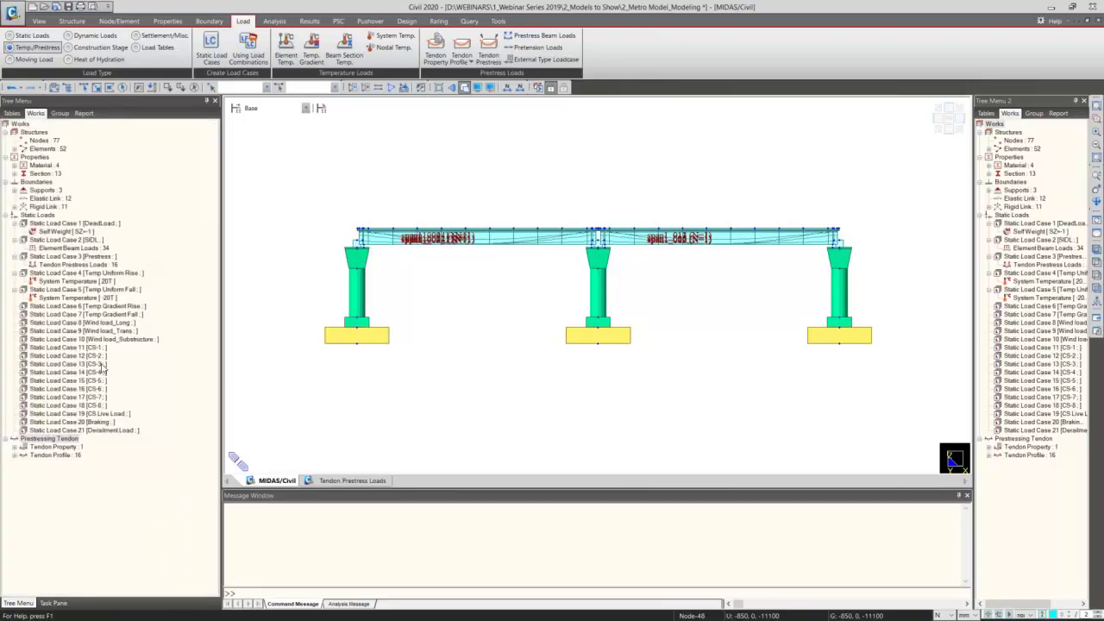
Step: Inspect the element beam load settings used for wind loading, and locate the CS-1, Braking and Derailment Load cases among the static loads
{"action": "left_click", "coordinate": [121, 324]}
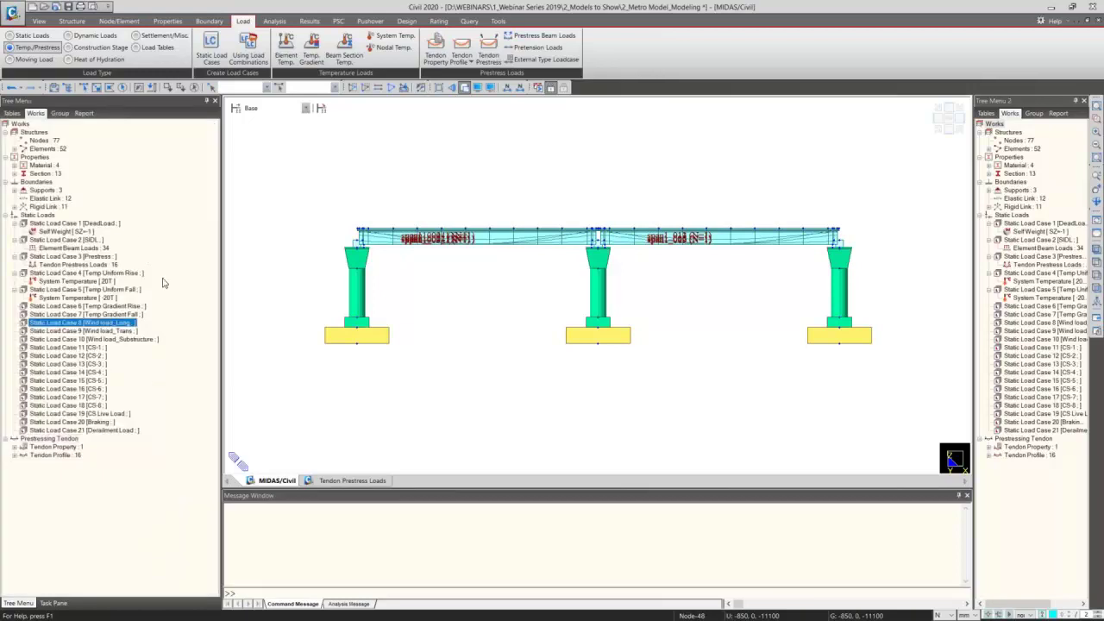
{"action": "left_click", "coordinate": [31, 36]}
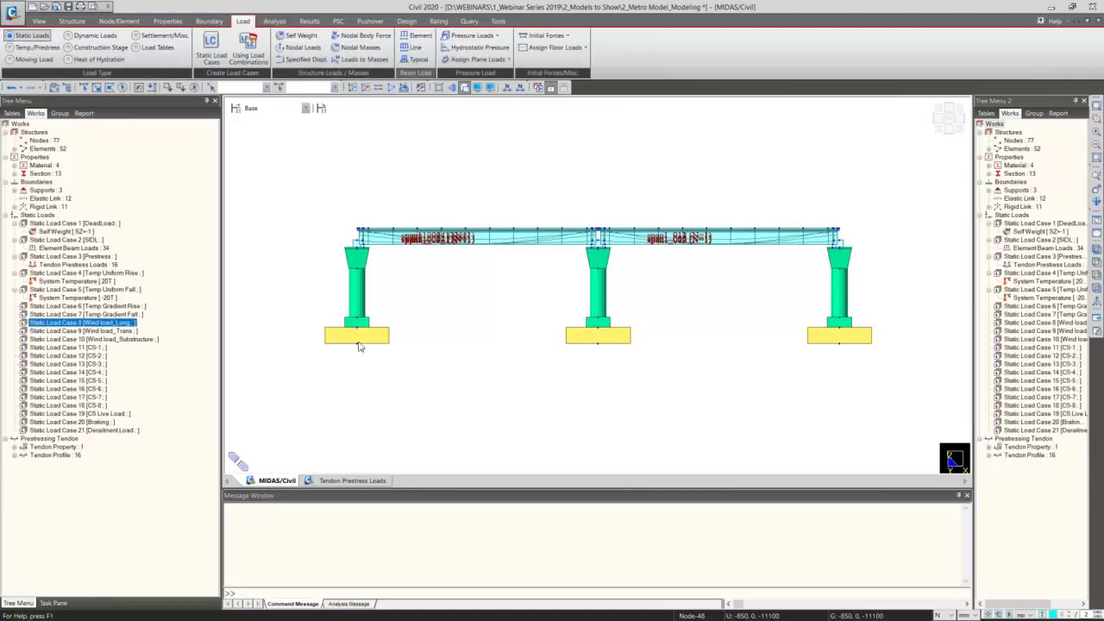
{"action": "left_click", "coordinate": [421, 35]}
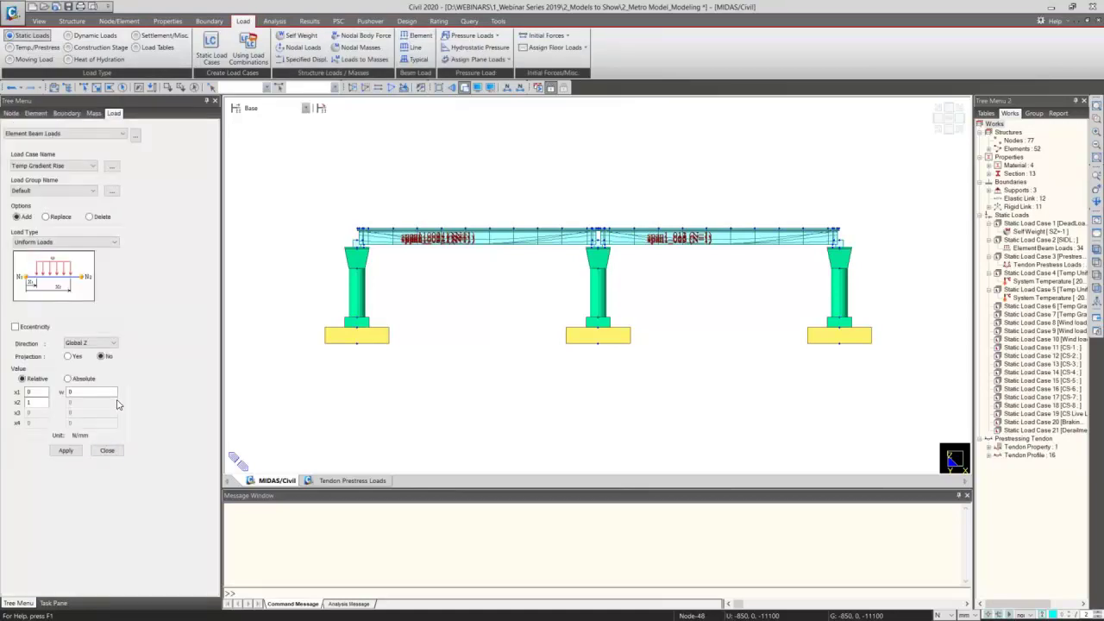
{"action": "left_click", "coordinate": [110, 450]}
{"action": "left_click", "coordinate": [101, 348]}
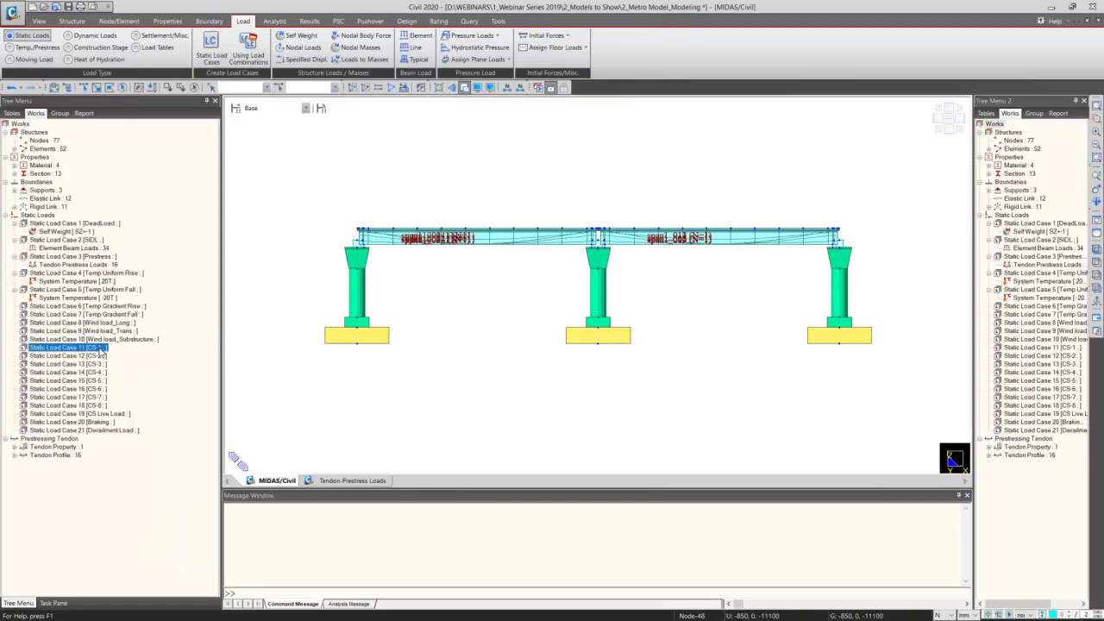
{"action": "left_click", "coordinate": [104, 423]}
{"action": "left_click", "coordinate": [105, 431]}
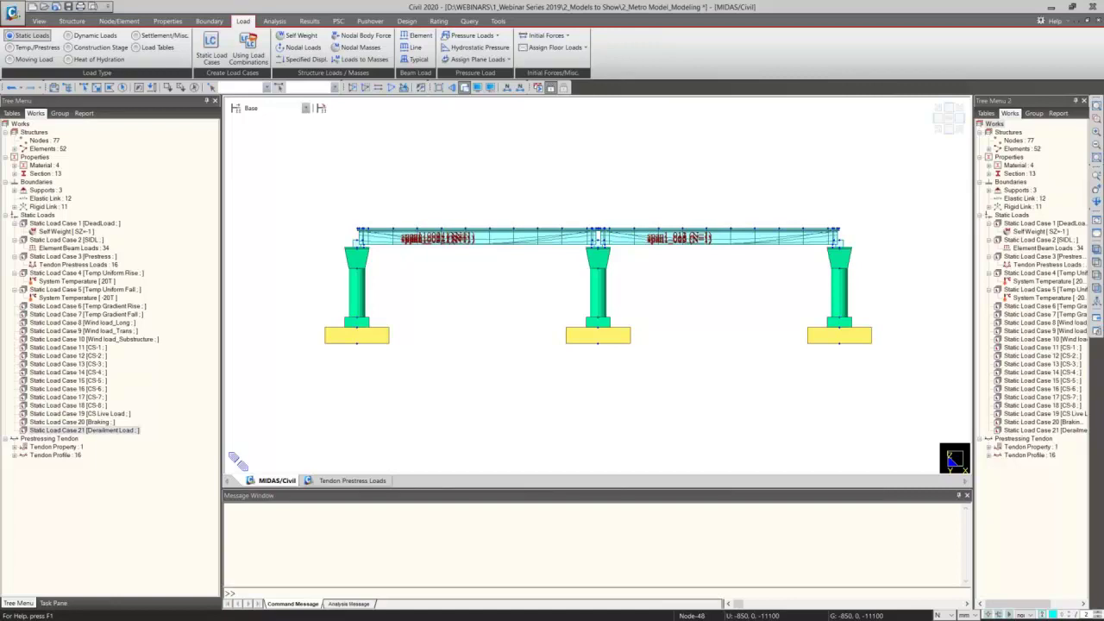
Step: Switch to the 20_Metro Model_Final model and display the Wind load_Long element beam loads on the rendered isometric view
{"action": "left_click", "coordinate": [19, 36]}
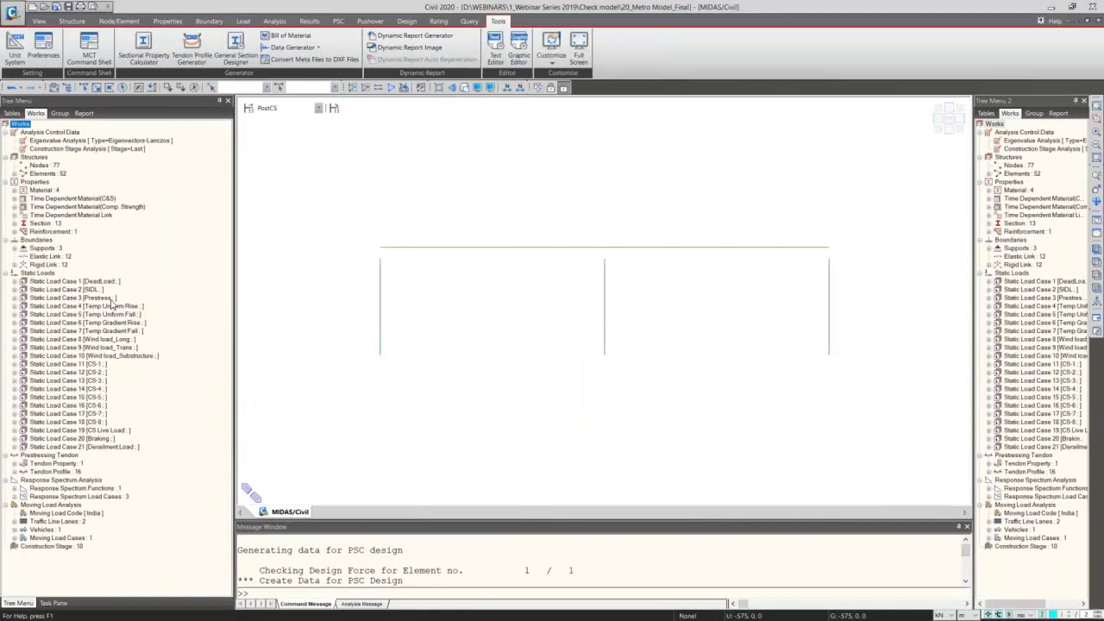
{"action": "double_click", "coordinate": [115, 341]}
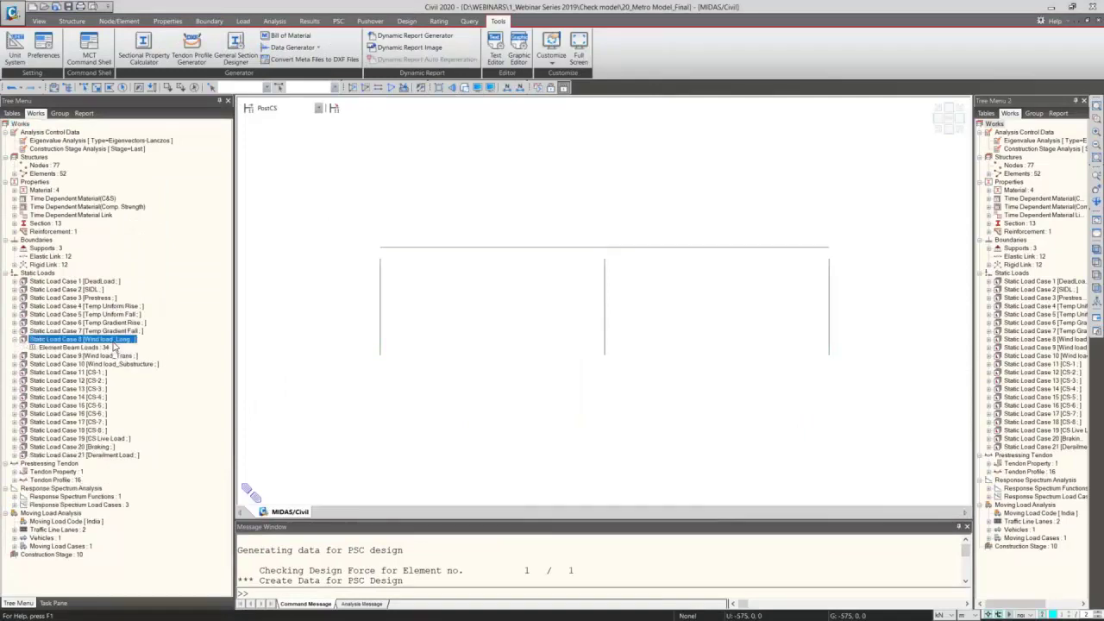
{"action": "left_click", "coordinate": [940, 135]}
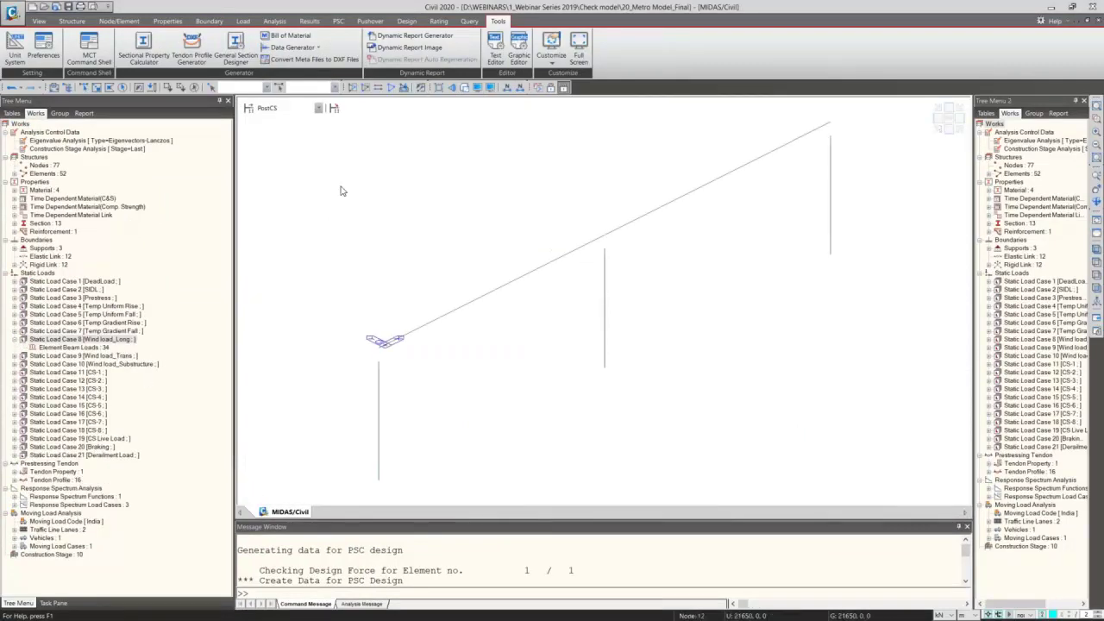
{"action": "left_click", "coordinate": [466, 88]}
{"action": "right_click", "coordinate": [106, 350]}
{"action": "left_click", "coordinate": [120, 373]}
Step: Display the element beam loads of the Wind load_Trans and Wind load_Substructure load cases on the model
{"action": "double_click", "coordinate": [95, 355]}
{"action": "right_click", "coordinate": [95, 364]}
{"action": "left_click", "coordinate": [112, 388]}
{"action": "double_click", "coordinate": [94, 372]}
{"action": "right_click", "coordinate": [86, 380]}
{"action": "left_click", "coordinate": [105, 401]}
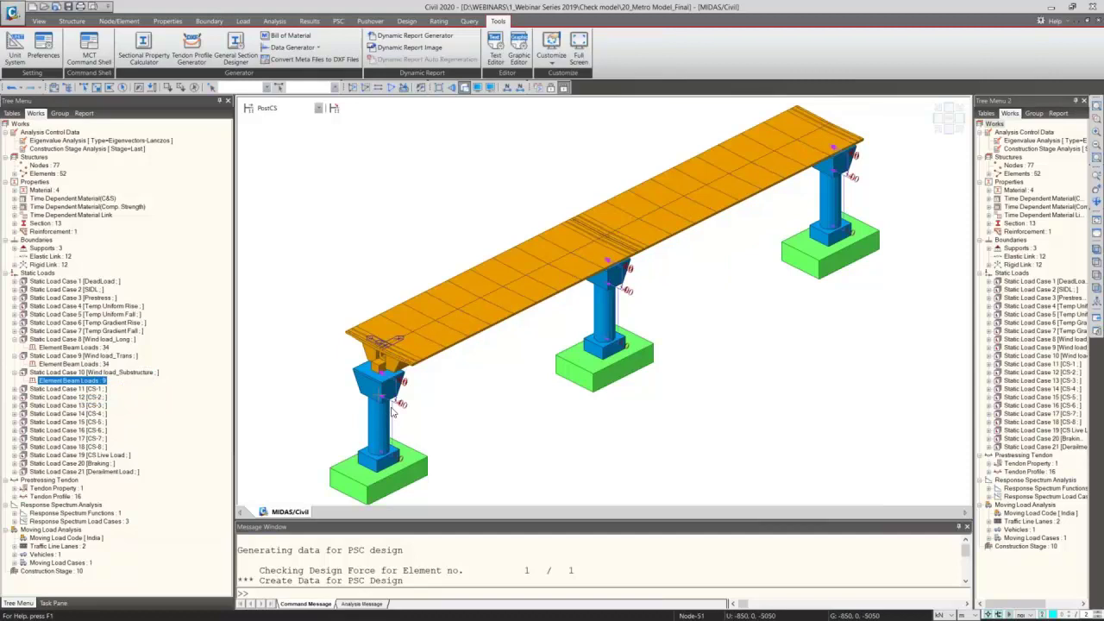
{"action": "mouse_move", "coordinate": [391, 414]}
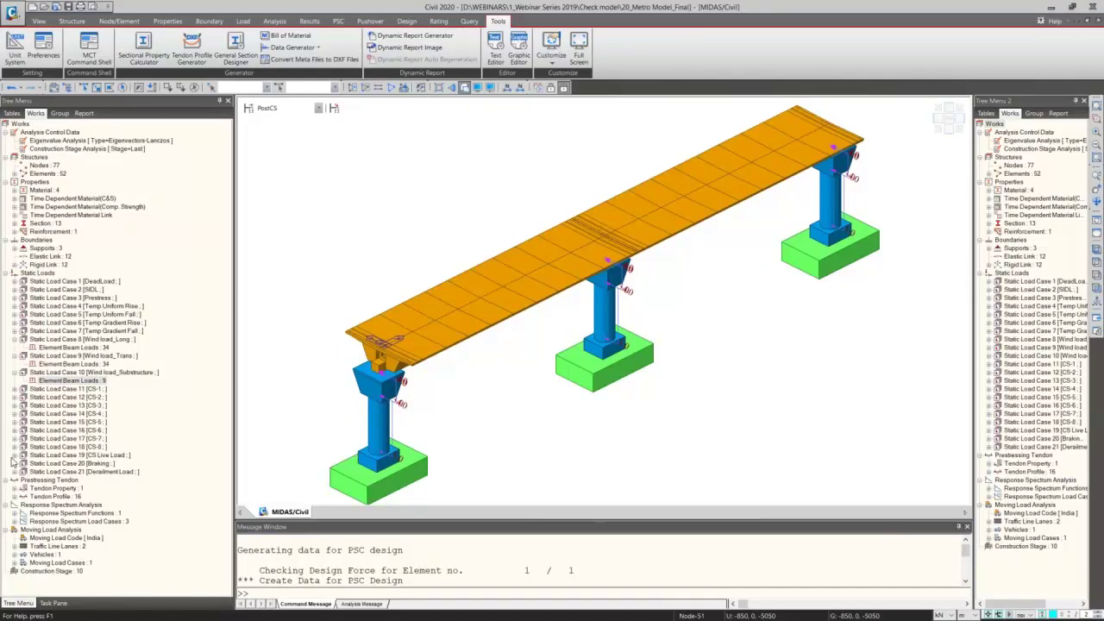
Step: Review the CS1 launching girder slide in the presentation, and display the CS-1 nodal loads on the final bridge model
{"action": "key", "text": "alt+Tab"}
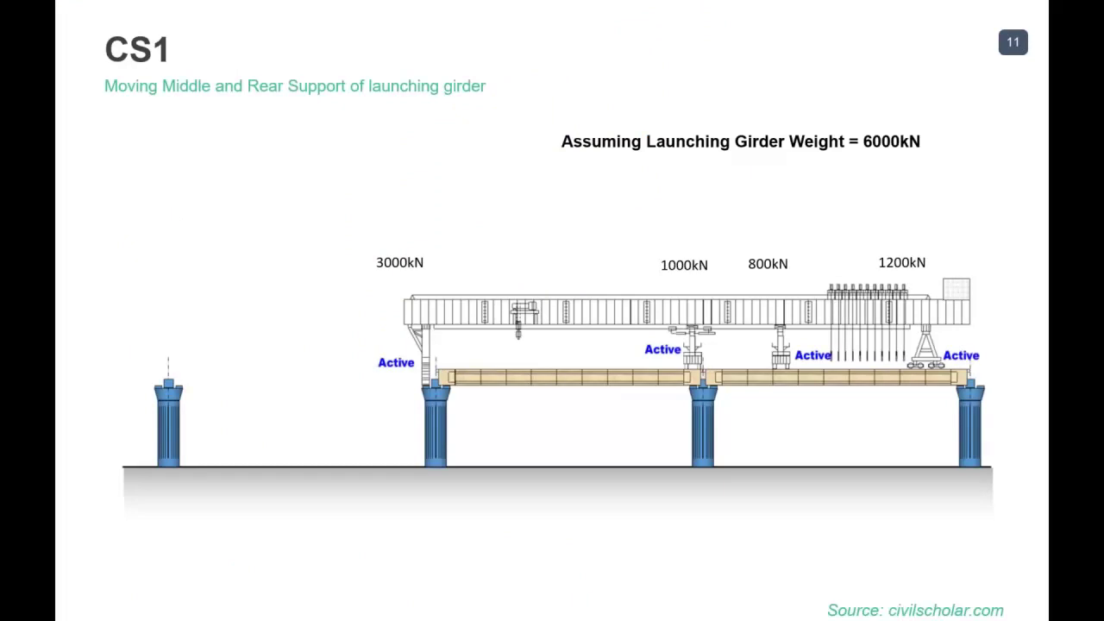
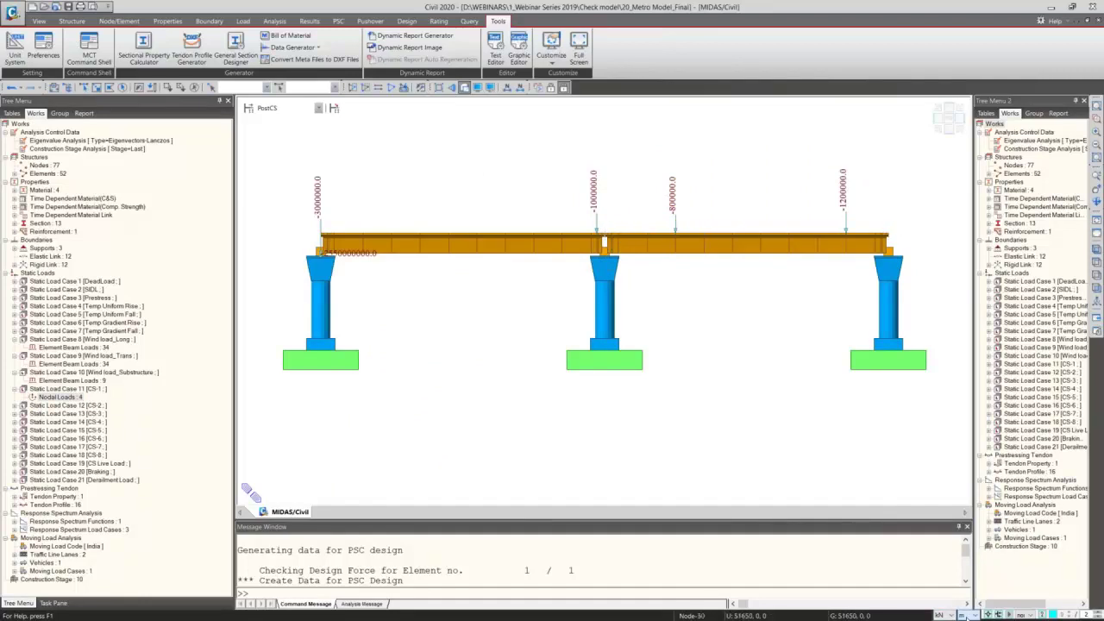
{"action": "right_click", "coordinate": [78, 398]}
{"action": "left_click", "coordinate": [97, 420]}
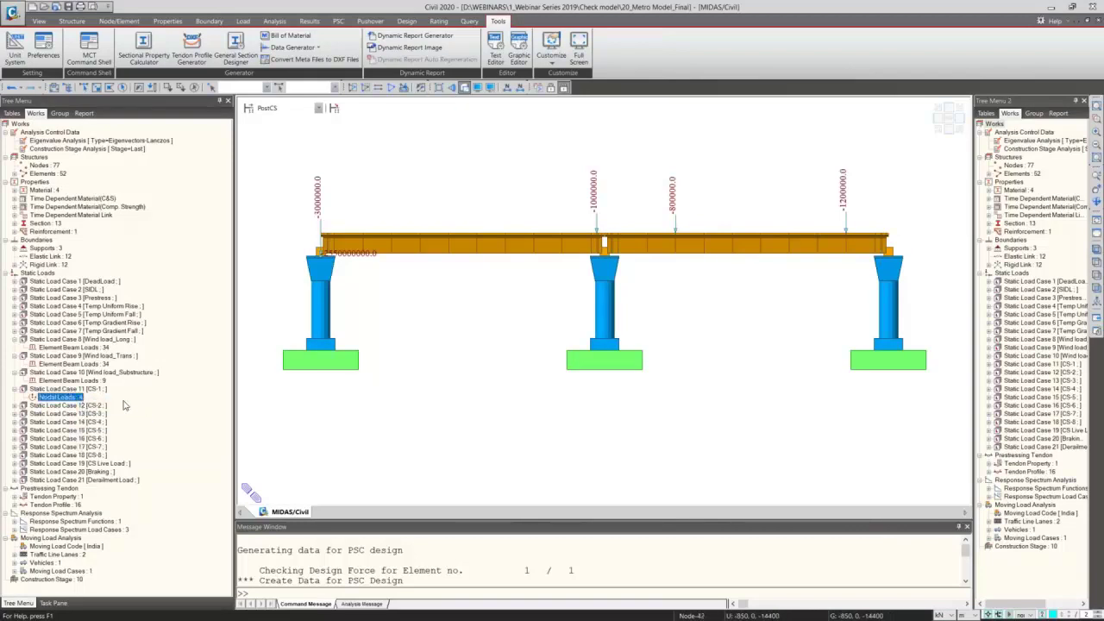
{"action": "left_click", "coordinate": [951, 136]}
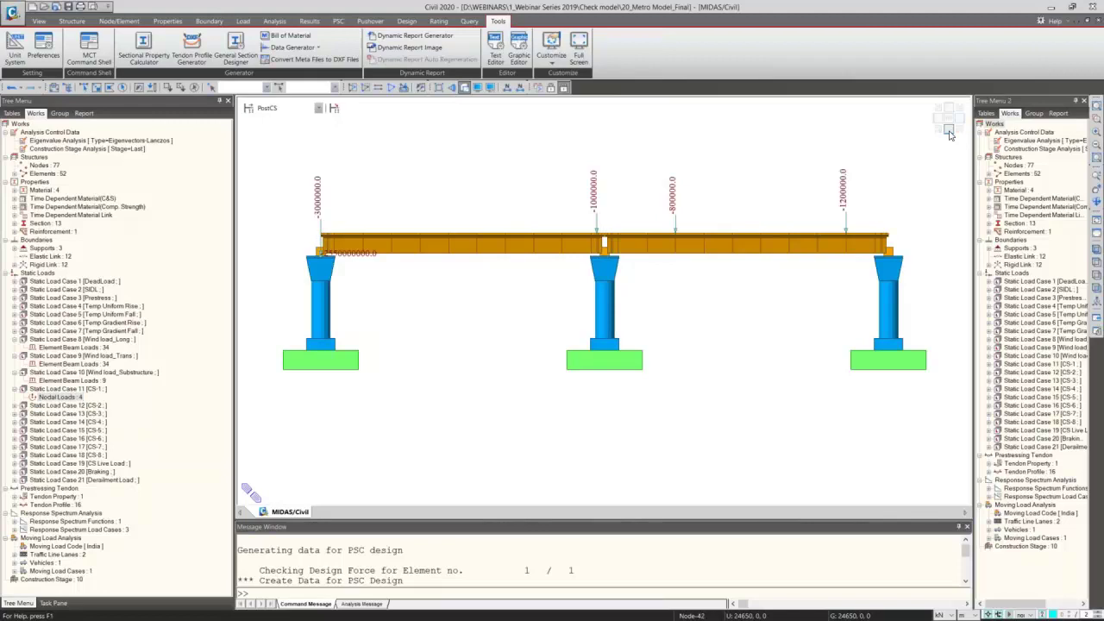
Step: Open the nodal loads table and widen the FZ column to show its full values
{"action": "right_click", "coordinate": [70, 397]}
{"action": "left_click", "coordinate": [101, 442]}
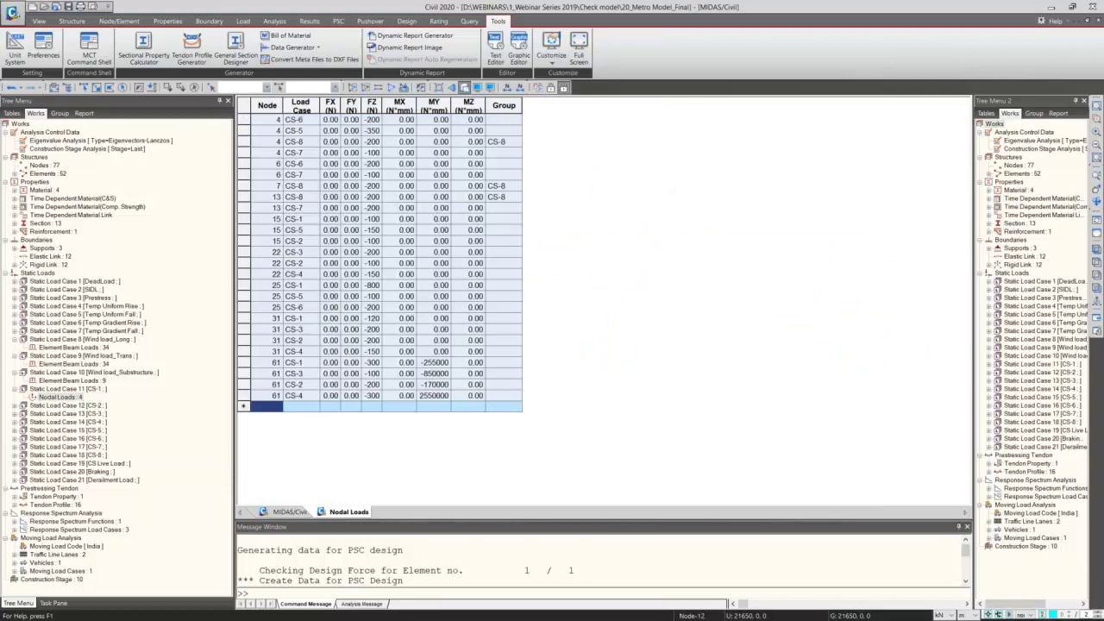
{"action": "double_click", "coordinate": [380, 105]}
Step: Set the force unit to kN and close the nodal loads table to return to the model view
{"action": "left_click", "coordinate": [940, 614]}
{"action": "left_click", "coordinate": [943, 571]}
{"action": "left_click", "coordinate": [940, 614]}
{"action": "left_click", "coordinate": [948, 598]}
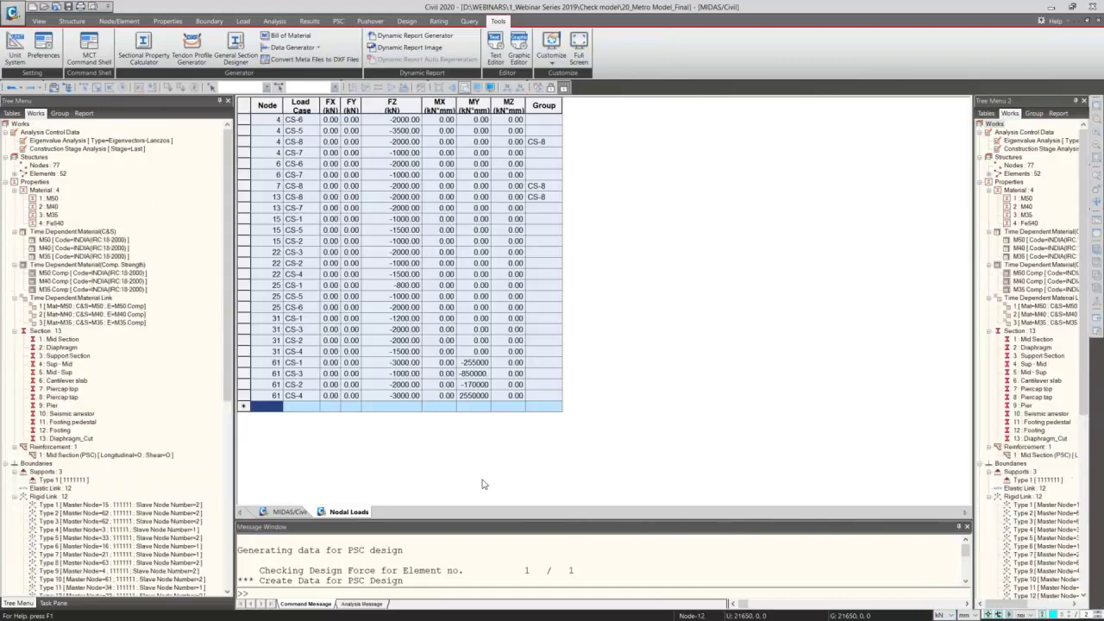
{"action": "middle_click", "coordinate": [348, 513]}
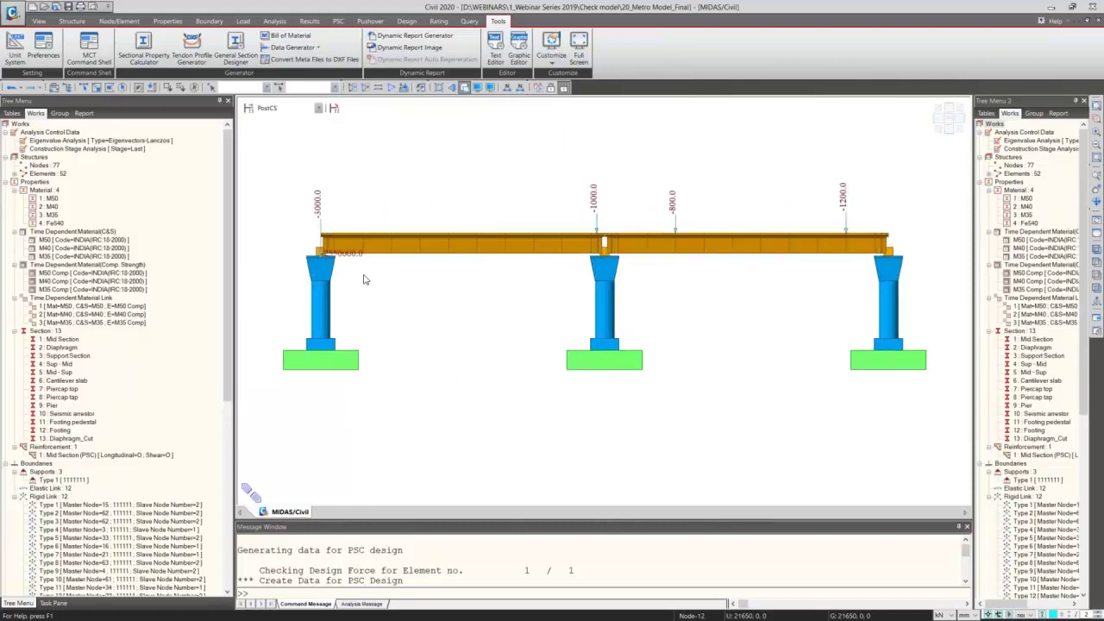
Step: Collapse the works tree and expand the CS-1 static load case down to its nodal loads
{"action": "left_click", "coordinate": [26, 126]}
{"action": "right_click", "coordinate": [28, 129]}
{"action": "left_click", "coordinate": [61, 153]}
{"action": "double_click", "coordinate": [86, 365]}
{"action": "right_click", "coordinate": [65, 372]}
{"action": "key", "text": "Escape"}
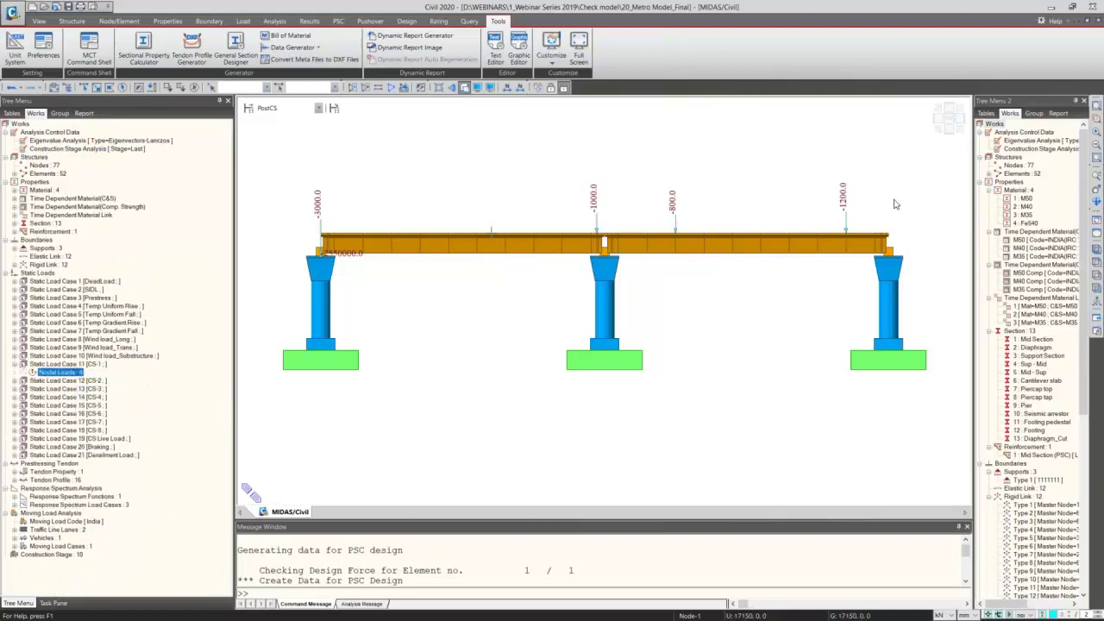
Step: Display the nodal loads of the CS-2, CS-3 and CS-4 load cases on the model one after another
{"action": "double_click", "coordinate": [82, 381]}
{"action": "right_click", "coordinate": [54, 389]}
{"action": "left_click", "coordinate": [87, 414]}
{"action": "double_click", "coordinate": [82, 397]}
{"action": "right_click", "coordinate": [56, 405]}
{"action": "left_click", "coordinate": [86, 431]}
{"action": "double_click", "coordinate": [78, 415]}
{"action": "left_click", "coordinate": [64, 422]}
{"action": "right_click", "coordinate": [73, 427]}
{"action": "left_click", "coordinate": [86, 449]}
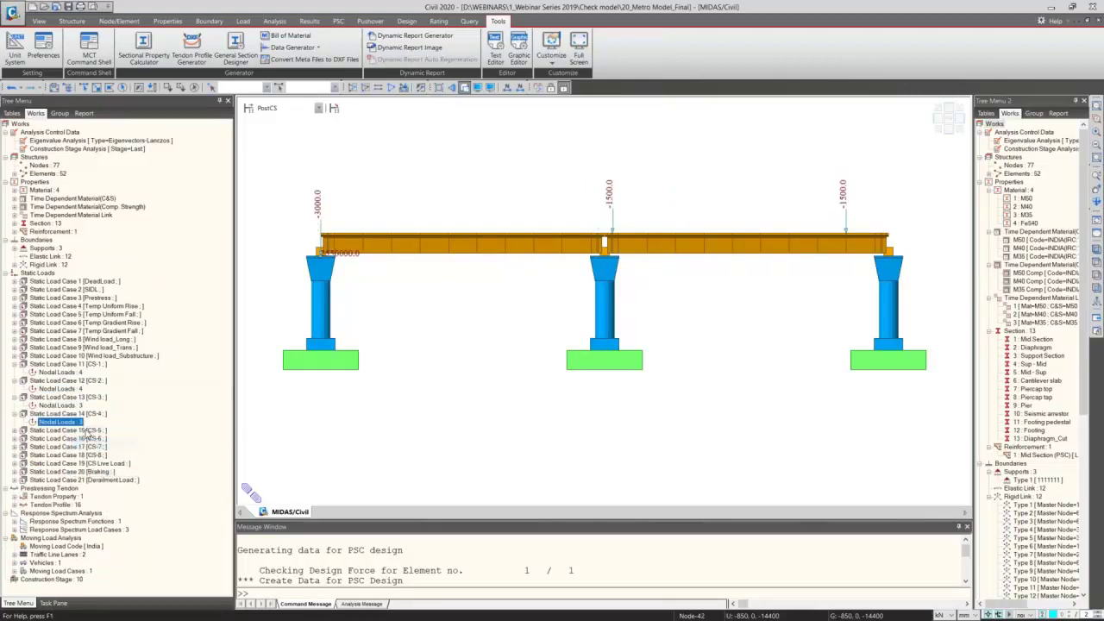
Step: Display the CS-8 nodal loads and the CS Live Load element beam loads on the model
{"action": "double_click", "coordinate": [93, 455]}
{"action": "right_click", "coordinate": [76, 464]}
{"action": "left_click", "coordinate": [97, 485]}
{"action": "double_click", "coordinate": [102, 472]}
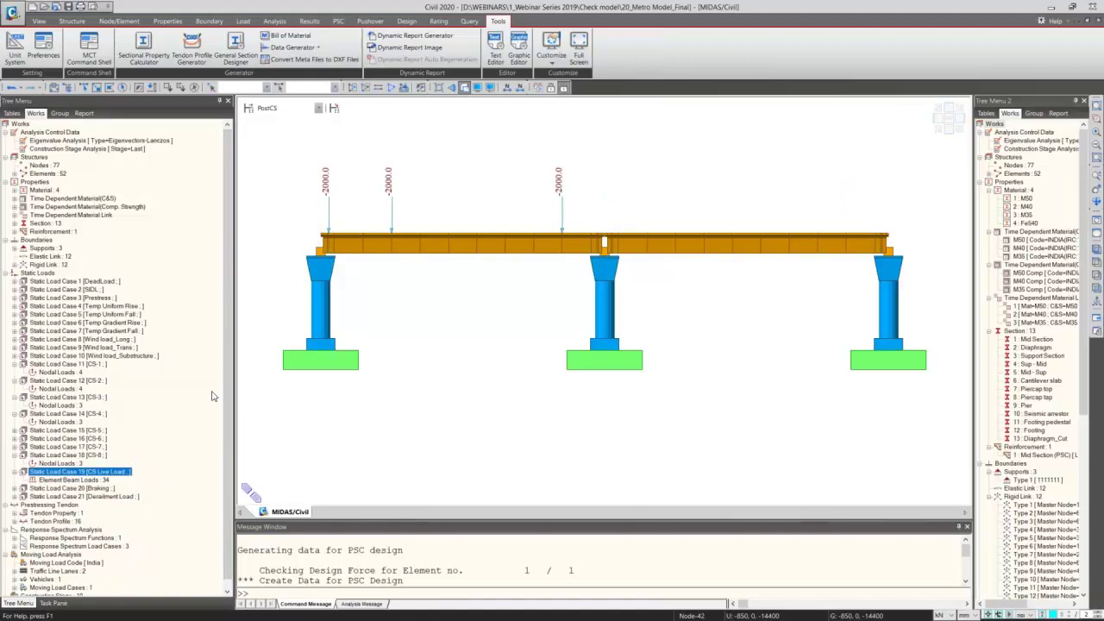
{"action": "right_click", "coordinate": [100, 480]}
{"action": "left_click", "coordinate": [120, 500]}
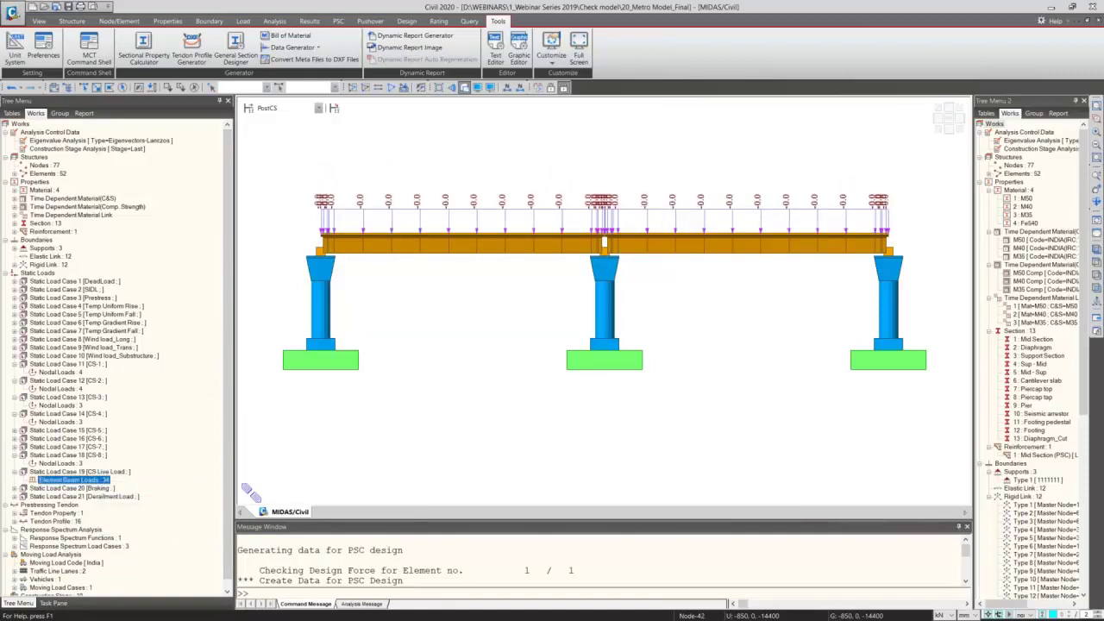
Step: Open the CS Live Load element beam loads table, close it, and set the length unit to m
{"action": "right_click", "coordinate": [100, 482]}
{"action": "left_click", "coordinate": [130, 528]}
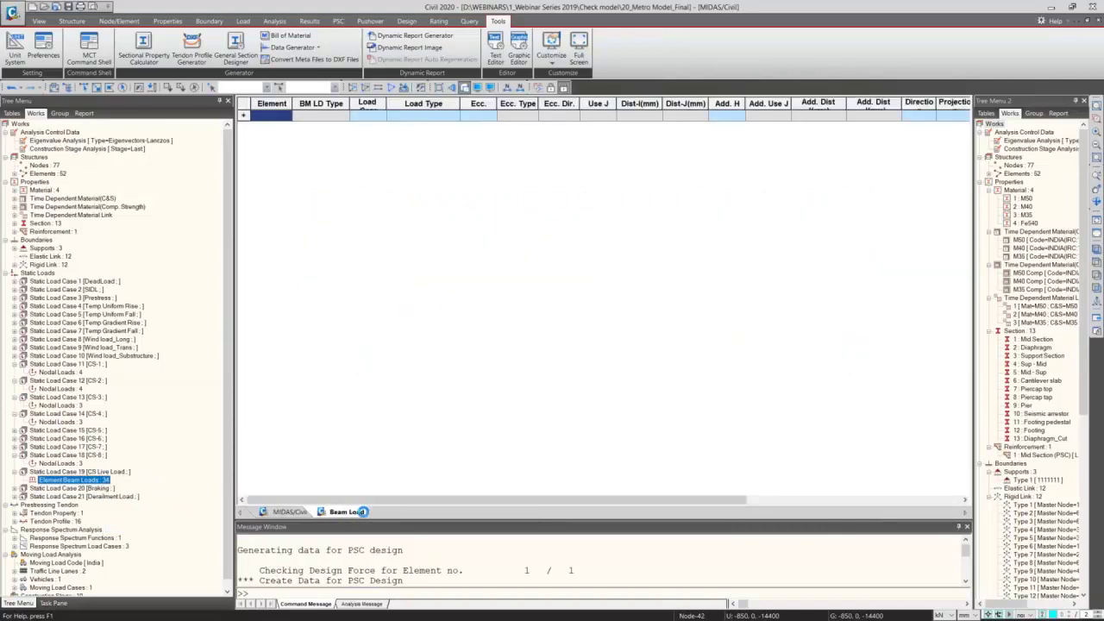
{"action": "key", "text": "ctrl+F4"}
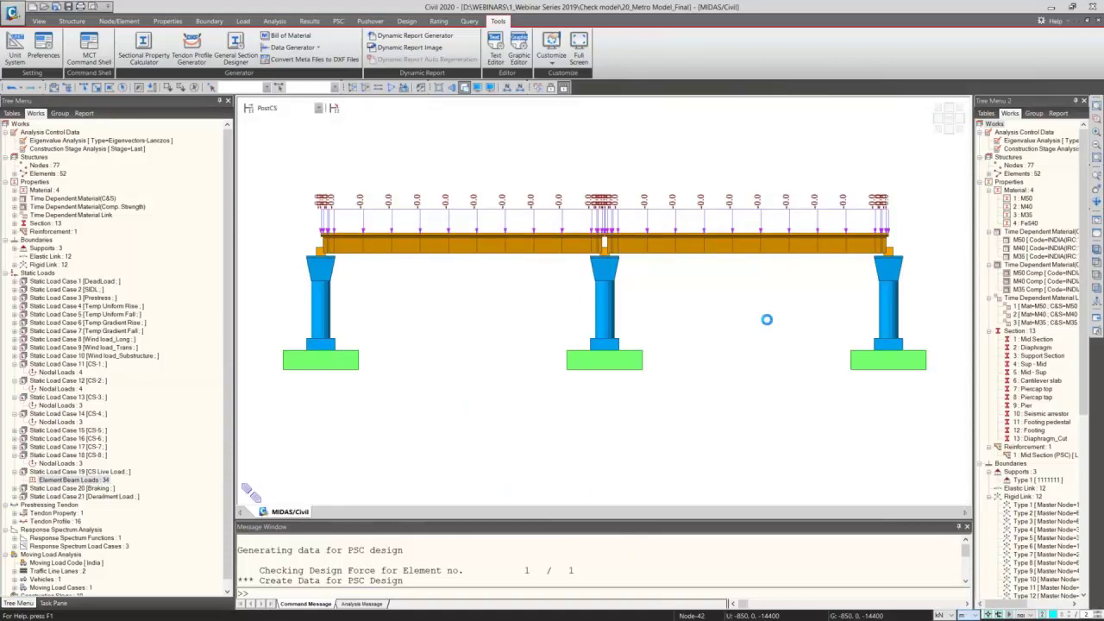
Step: Collapse the works tree and display the element beam loads of the Braking load case
{"action": "right_click", "coordinate": [19, 123]}
{"action": "left_click", "coordinate": [52, 151]}
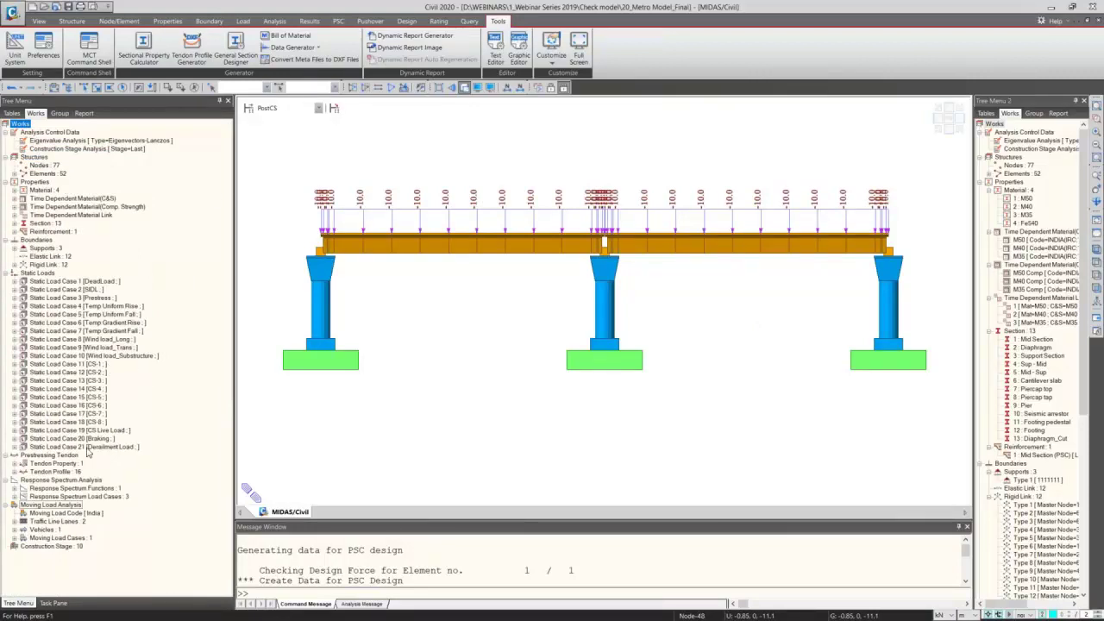
{"action": "double_click", "coordinate": [87, 438]}
{"action": "left_click", "coordinate": [73, 447]}
{"action": "right_click", "coordinate": [73, 447]}
{"action": "left_click", "coordinate": [108, 469]}
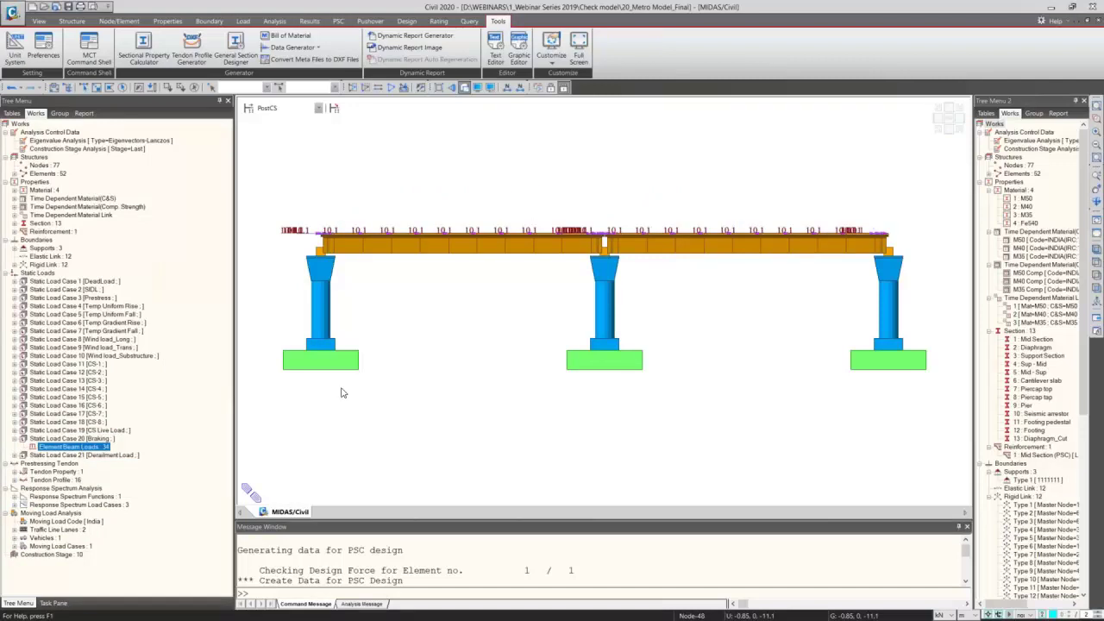
Step: Display the Derailment Load element beam loads in isometric view, and clear the load display from the model
{"action": "double_click", "coordinate": [95, 456]}
{"action": "right_click", "coordinate": [90, 464]}
{"action": "left_click", "coordinate": [121, 484]}
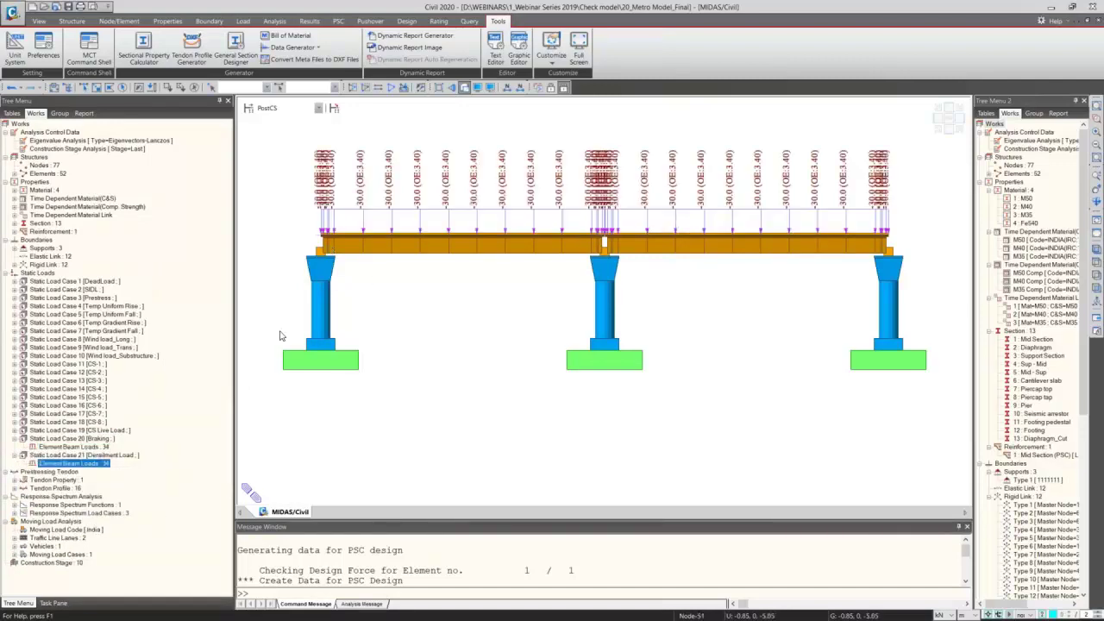
{"action": "left_click", "coordinate": [938, 128]}
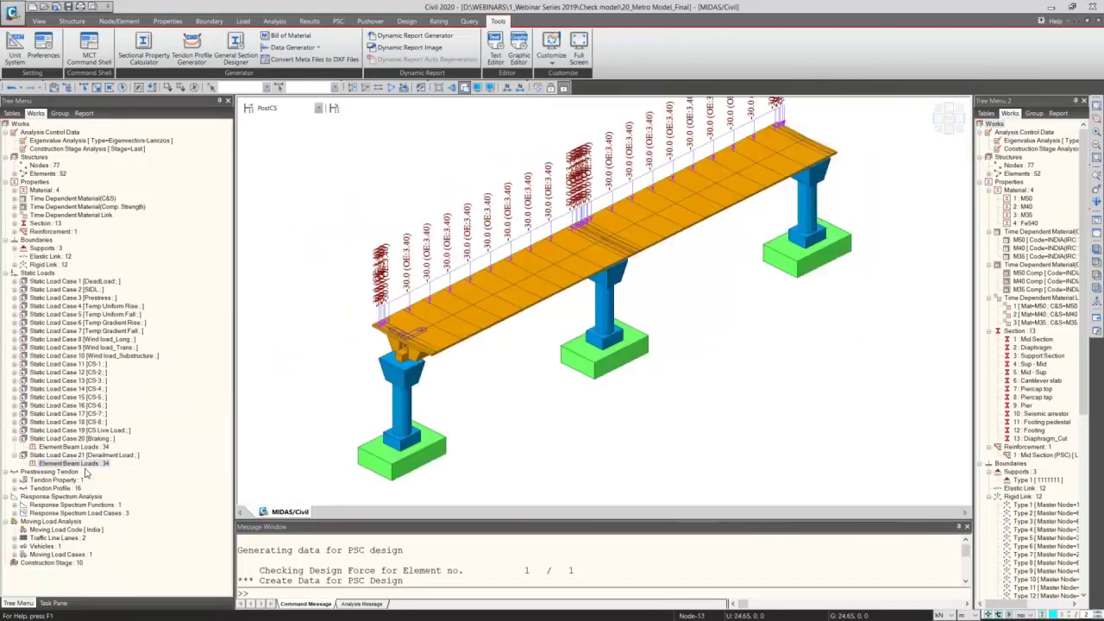
{"action": "right_click", "coordinate": [101, 465]}
{"action": "left_click", "coordinate": [136, 491]}
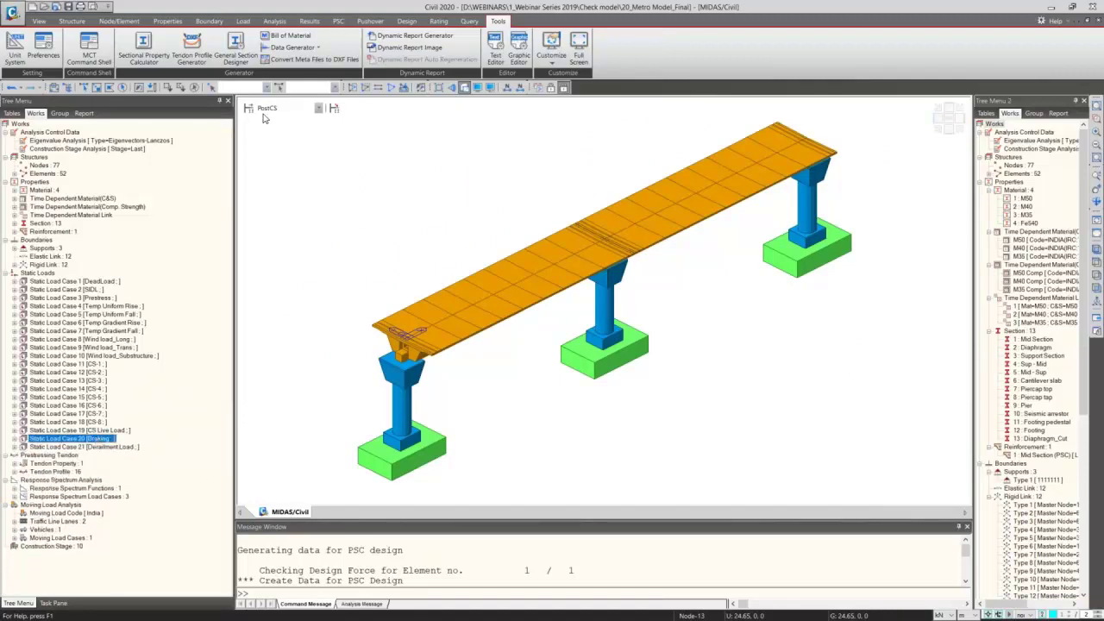
Step: Open the construction stage list of the final model, examine the stages and their durations, and close it
{"action": "left_click", "coordinate": [244, 21]}
{"action": "left_click", "coordinate": [99, 48]}
{"action": "left_click", "coordinate": [206, 45]}
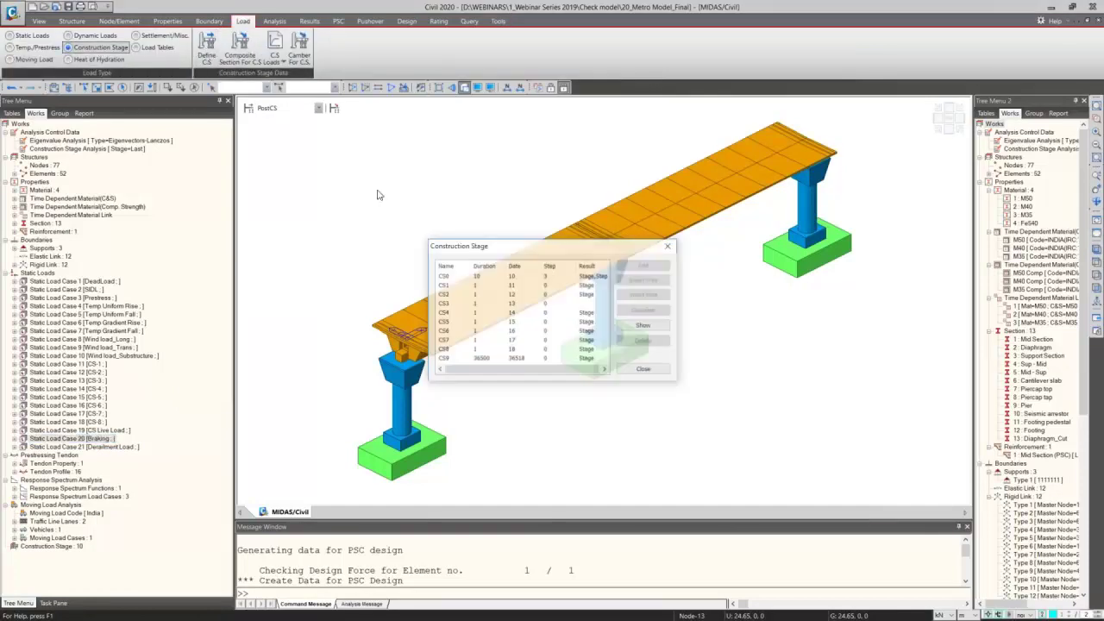
{"action": "left_click_drag", "start_coordinate": [471, 241], "coordinate": [375, 163]}
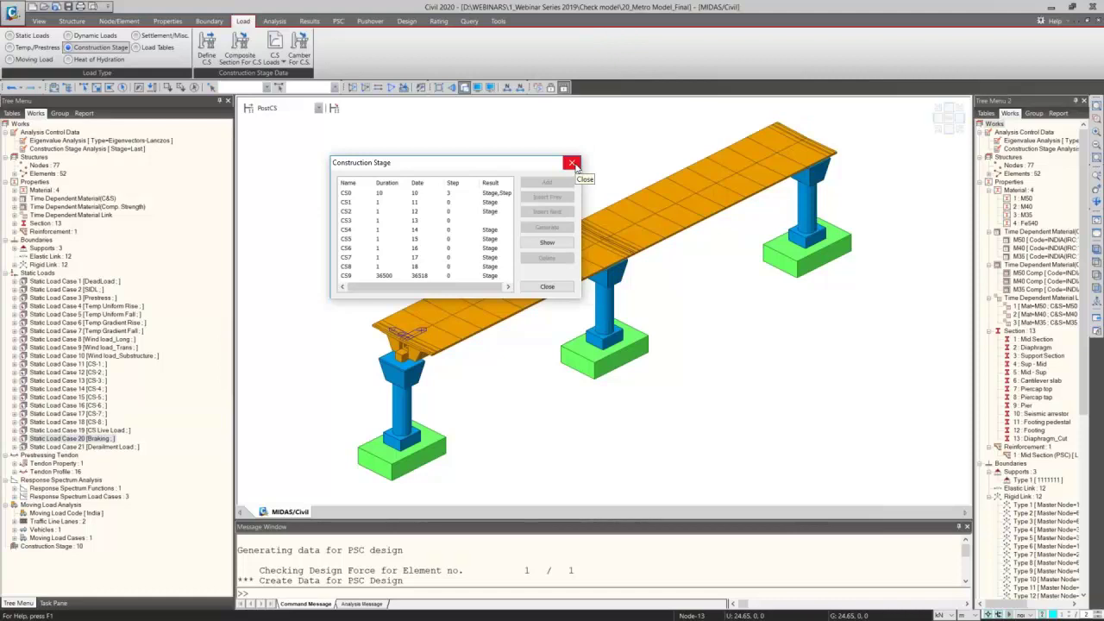
{"action": "left_click", "coordinate": [571, 164]}
Step: Switch to the 2_Metro Model_Modeling file and add a construction stage named CS0 with its stage result saved
{"action": "left_click", "coordinate": [289, 109]}
{"action": "left_click", "coordinate": [361, 144]}
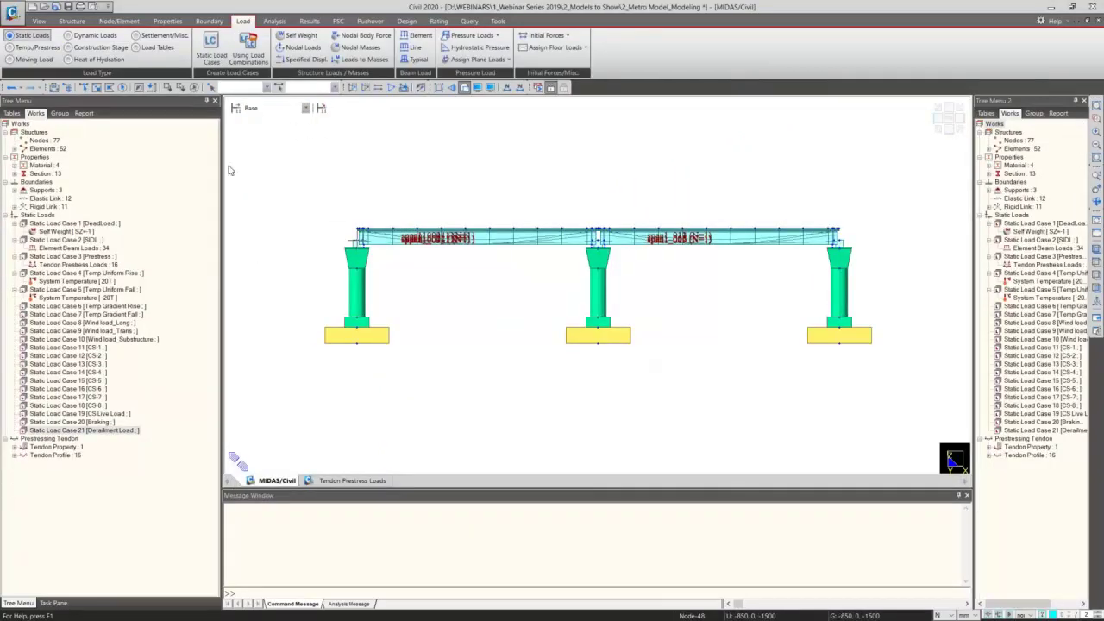
{"action": "left_click", "coordinate": [97, 47]}
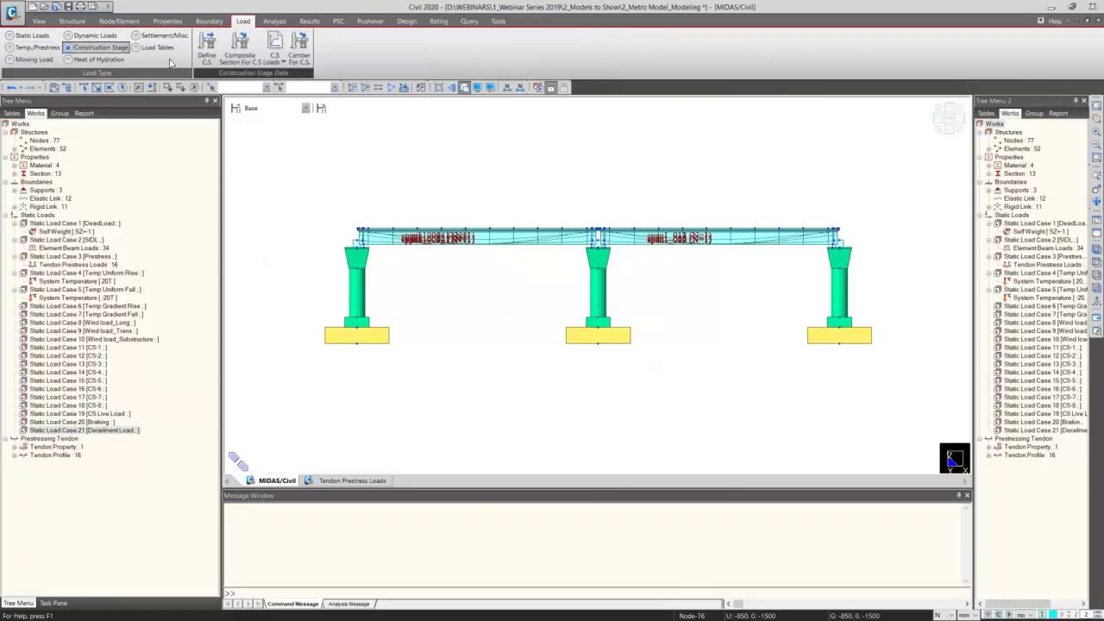
{"action": "left_click", "coordinate": [208, 48]}
{"action": "left_click", "coordinate": [649, 311]}
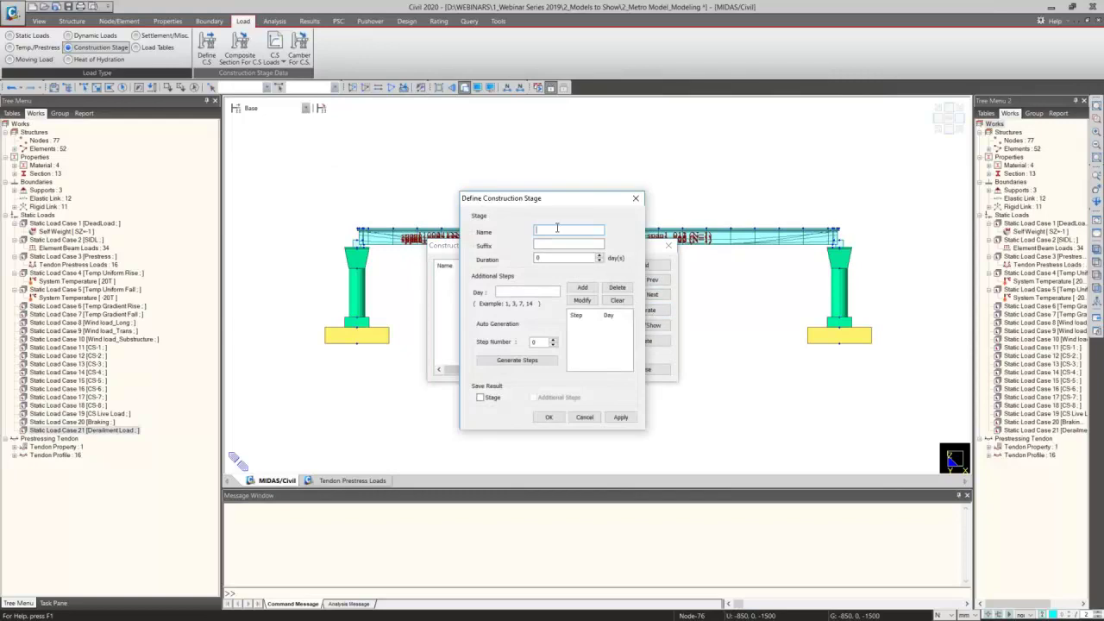
{"action": "left_click", "coordinate": [636, 198]}
{"action": "left_click", "coordinate": [640, 266]}
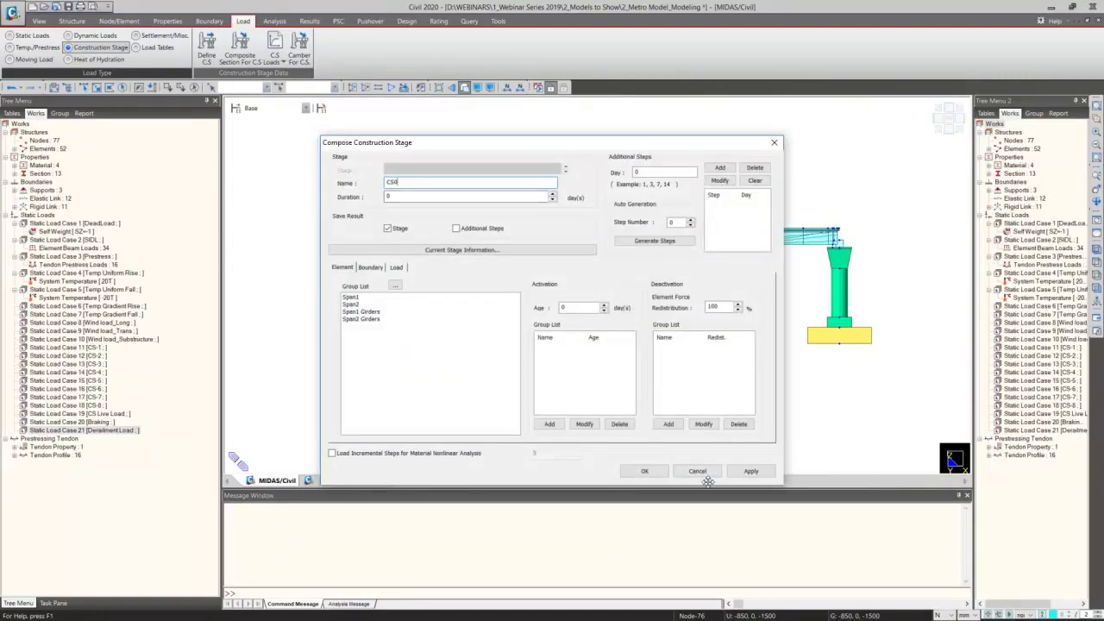
{"action": "left_click", "coordinate": [654, 471]}
Step: Generate construction stages CS1 to CS8 in one go with the suffix 1to8
{"action": "left_click", "coordinate": [643, 309]}
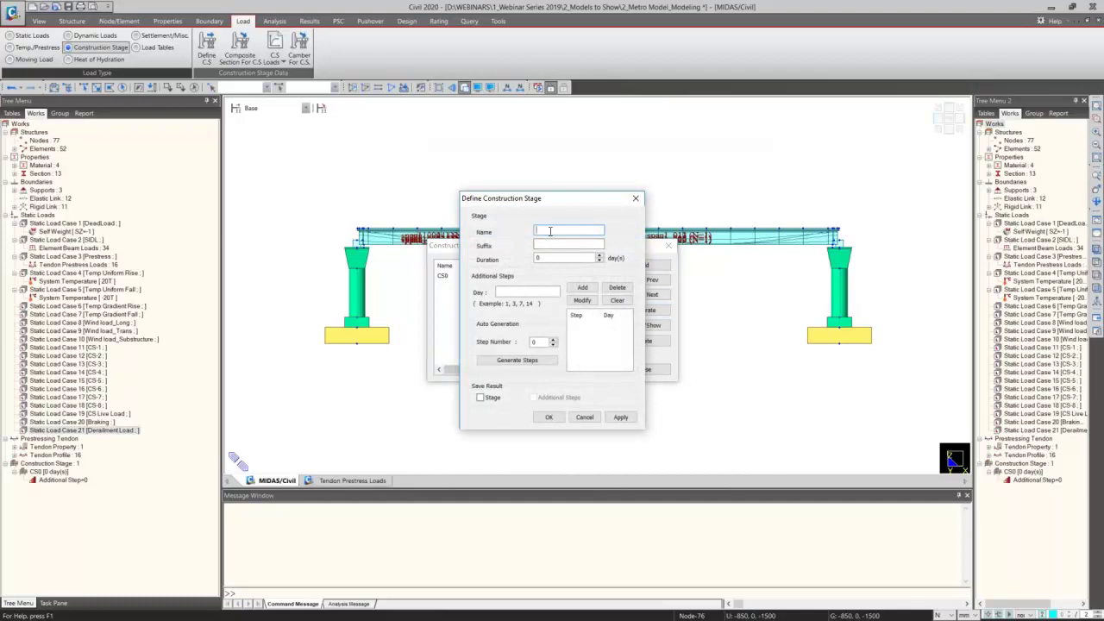
{"action": "left_click", "coordinate": [547, 245]}
{"action": "type", "text": "1to8"}
{"action": "left_click", "coordinate": [549, 416]}
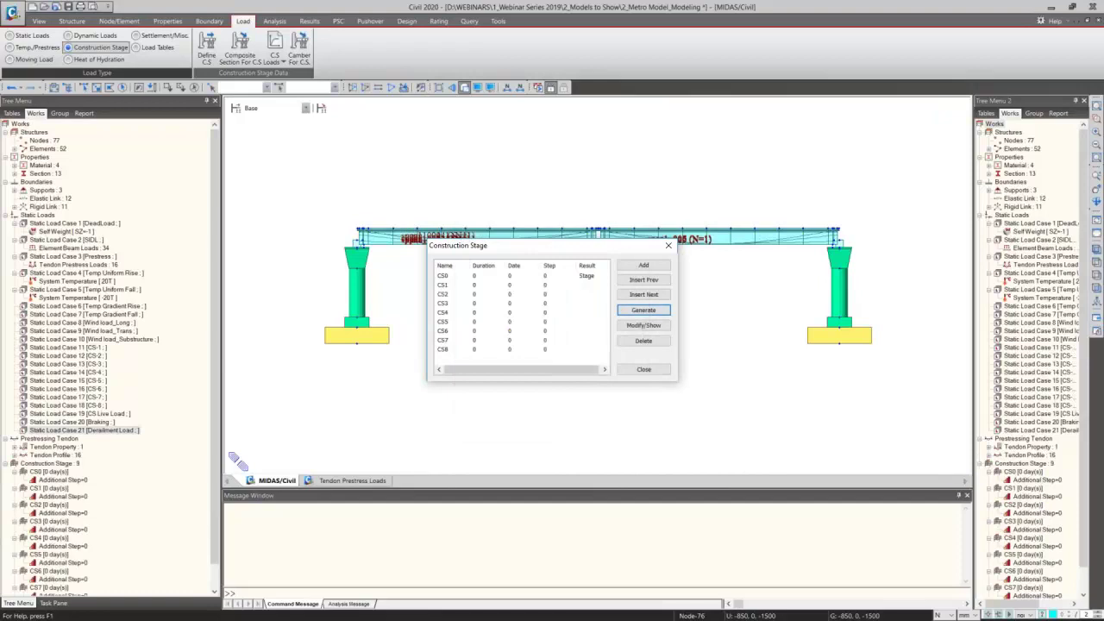
Step: Add construction stage CS9 and close the construction stage list
{"action": "left_click", "coordinate": [644, 265]}
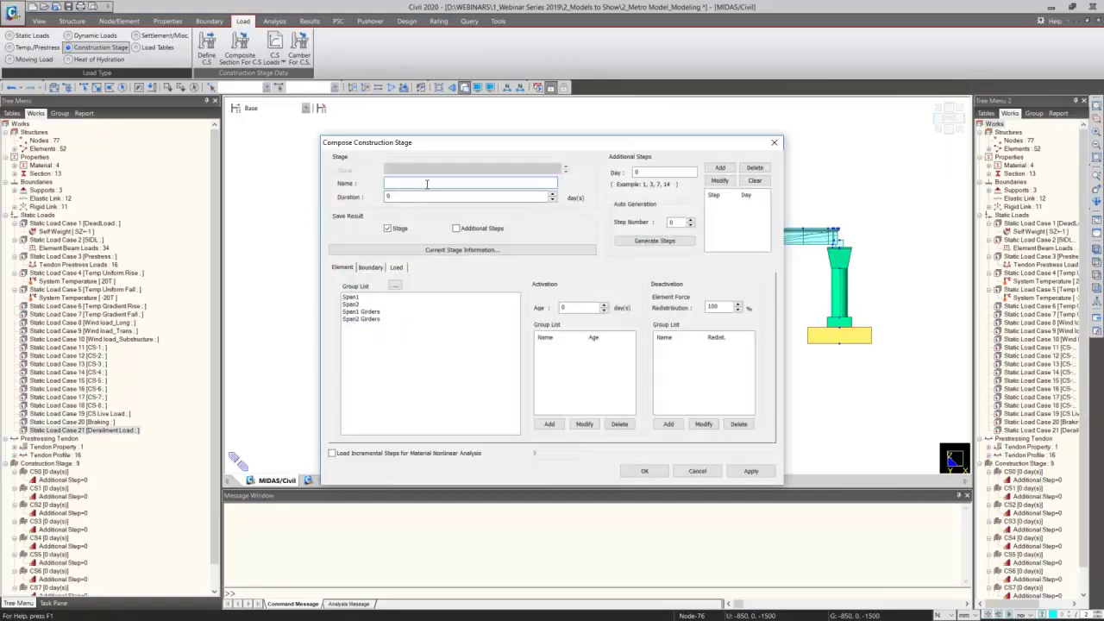
{"action": "type", "text": "9"}
{"action": "left_click", "coordinate": [644, 471]}
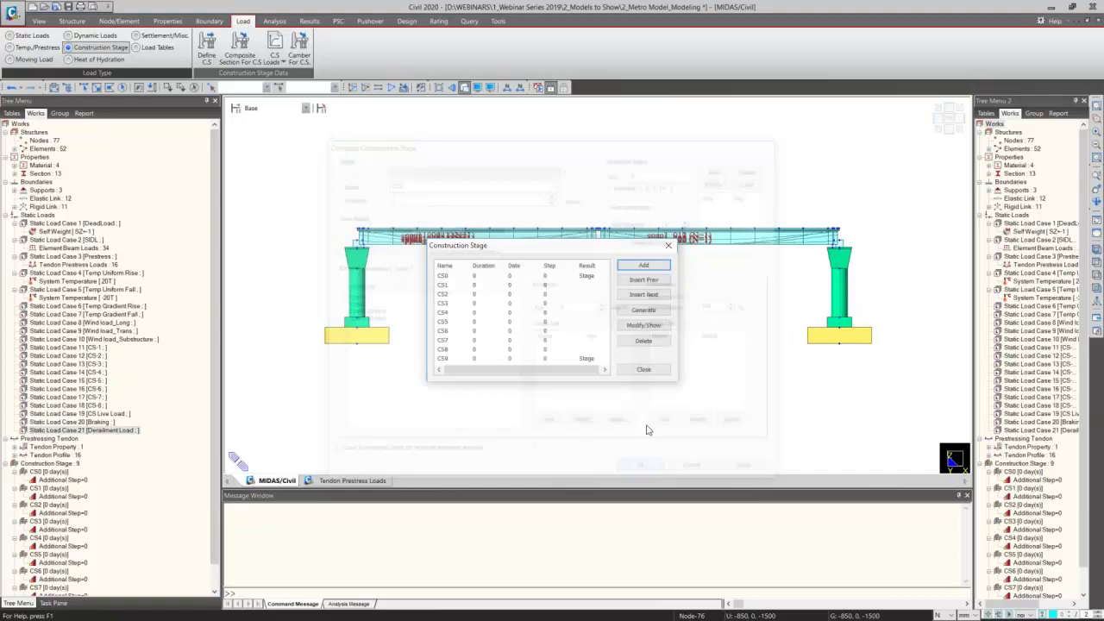
{"action": "left_click", "coordinate": [653, 371]}
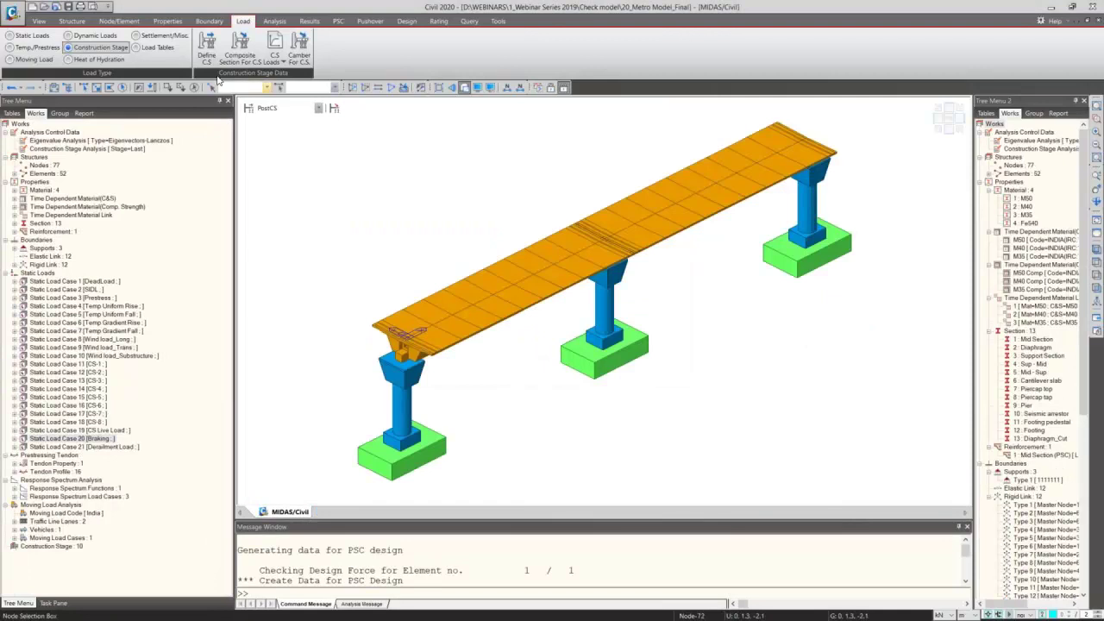
Step: Return to the final model, open construction stage CS0, and examine its duration and activated element groups
{"action": "left_click", "coordinate": [206, 45]}
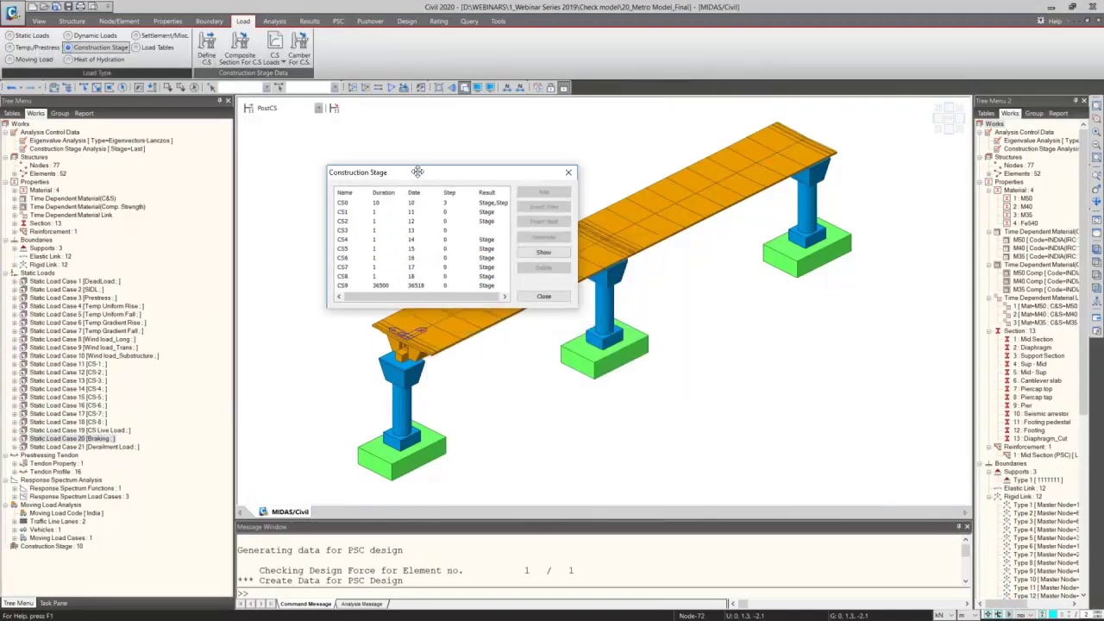
{"action": "left_click", "coordinate": [408, 205]}
{"action": "double_click", "coordinate": [408, 206]}
{"action": "double_click", "coordinate": [289, 124]}
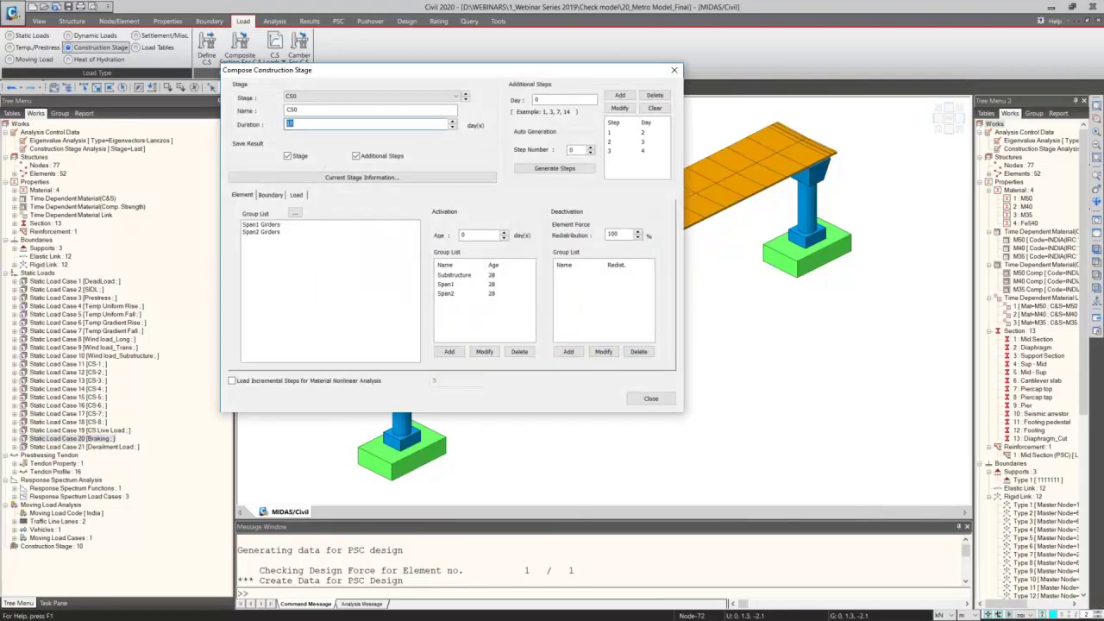
{"action": "left_click", "coordinate": [250, 198]}
{"action": "left_click", "coordinate": [457, 275]}
{"action": "left_click", "coordinate": [462, 294]}
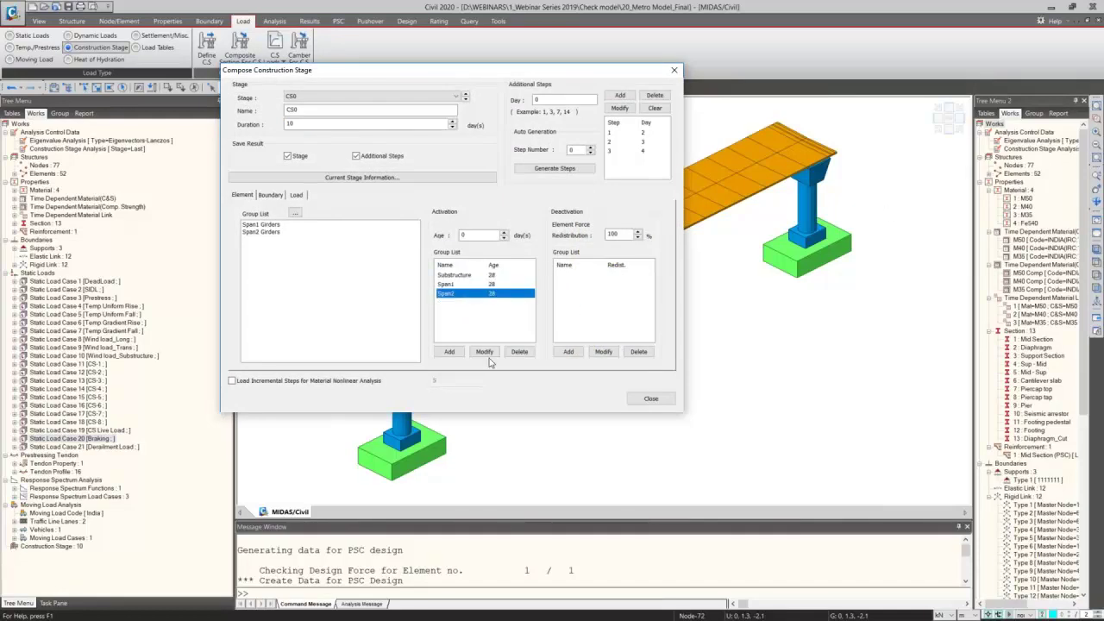
Step: Examine the boundary groups activated in CS0, including the arrestor spring and rigid links
{"action": "left_click", "coordinate": [271, 195]}
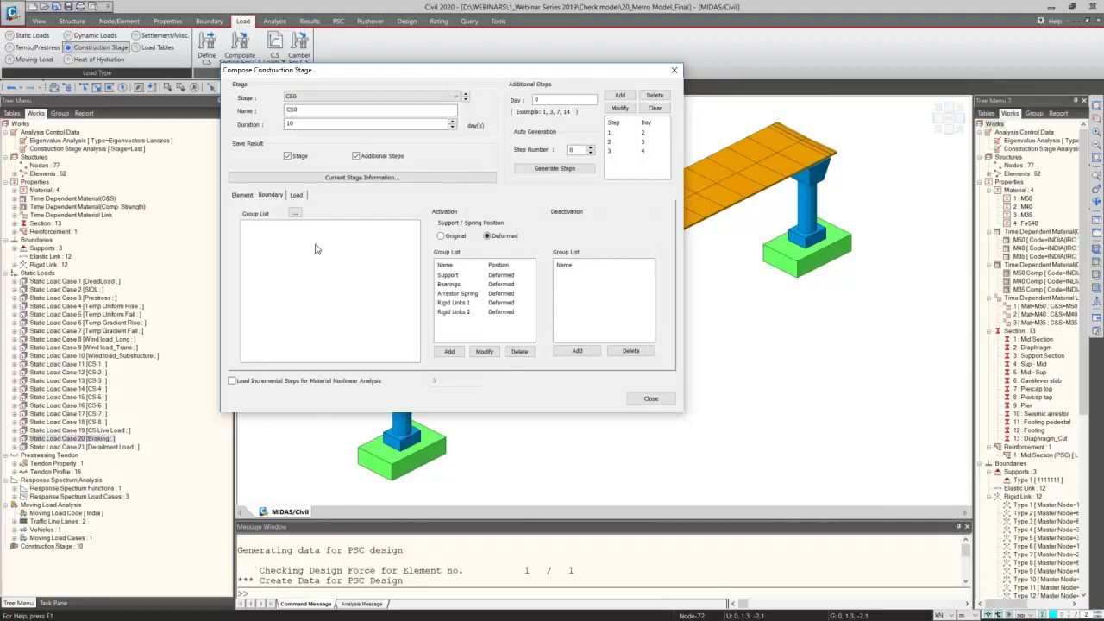
{"action": "left_click", "coordinate": [458, 293]}
{"action": "left_click", "coordinate": [455, 303]}
{"action": "left_click", "coordinate": [454, 311]}
Step: Examine the load groups activated in CS0, comparing the prestress groups' active days with the additional step days
{"action": "left_click", "coordinate": [296, 196]}
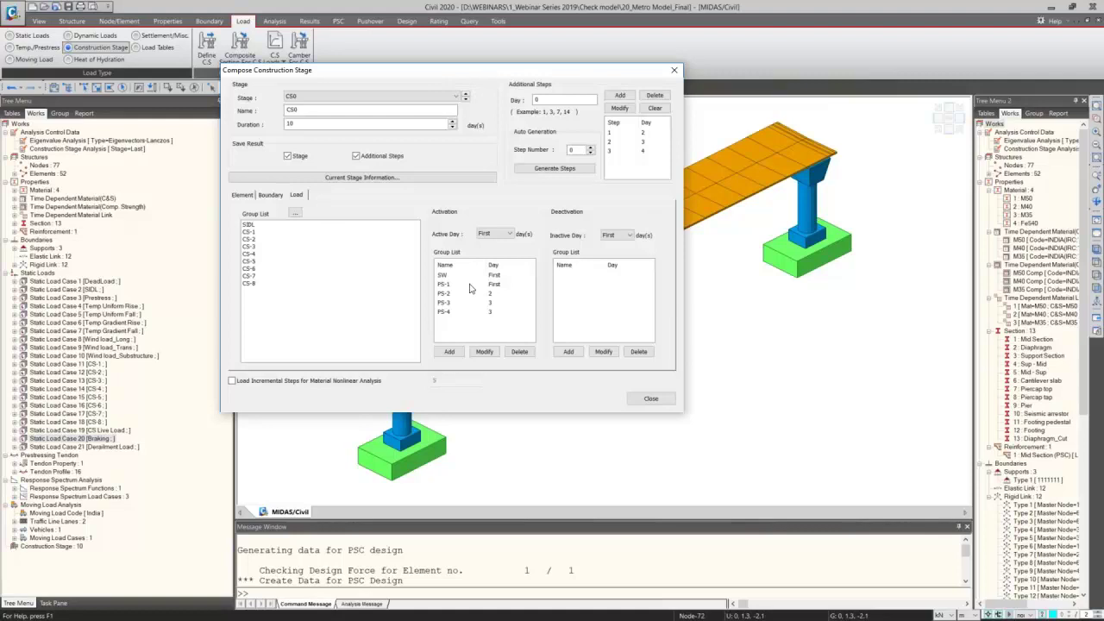
{"action": "left_click", "coordinate": [468, 284]}
{"action": "left_click", "coordinate": [548, 101]}
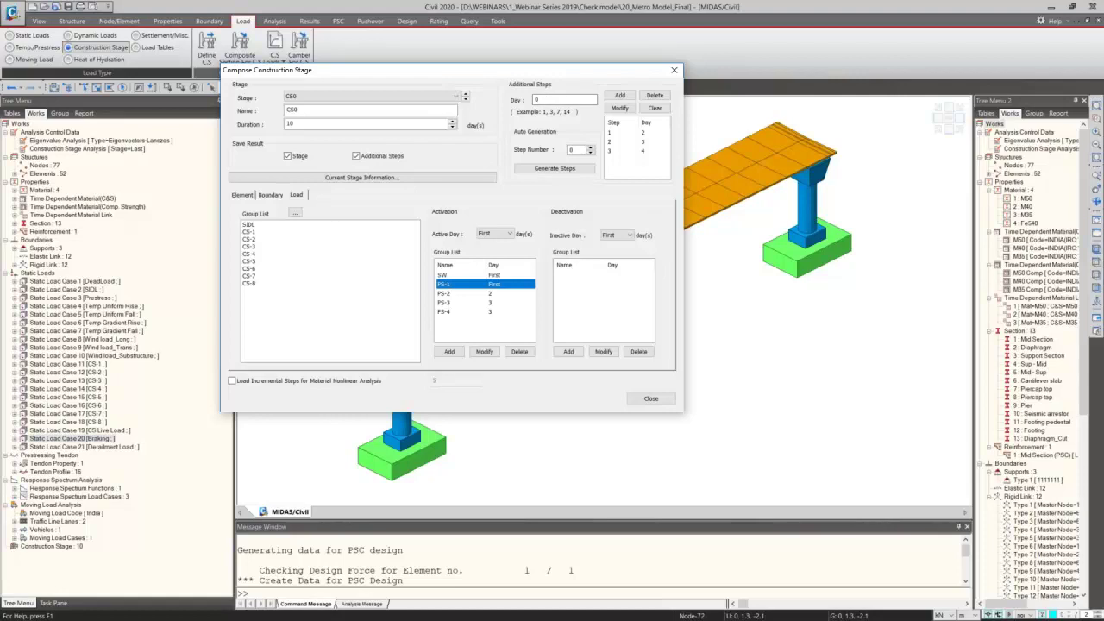
{"action": "left_click", "coordinate": [645, 133]}
{"action": "left_click", "coordinate": [648, 143]}
{"action": "left_click", "coordinate": [647, 150]}
{"action": "left_click", "coordinate": [652, 135]}
{"action": "left_click", "coordinate": [646, 143]}
{"action": "left_click", "coordinate": [647, 151]}
{"action": "left_click", "coordinate": [646, 134]}
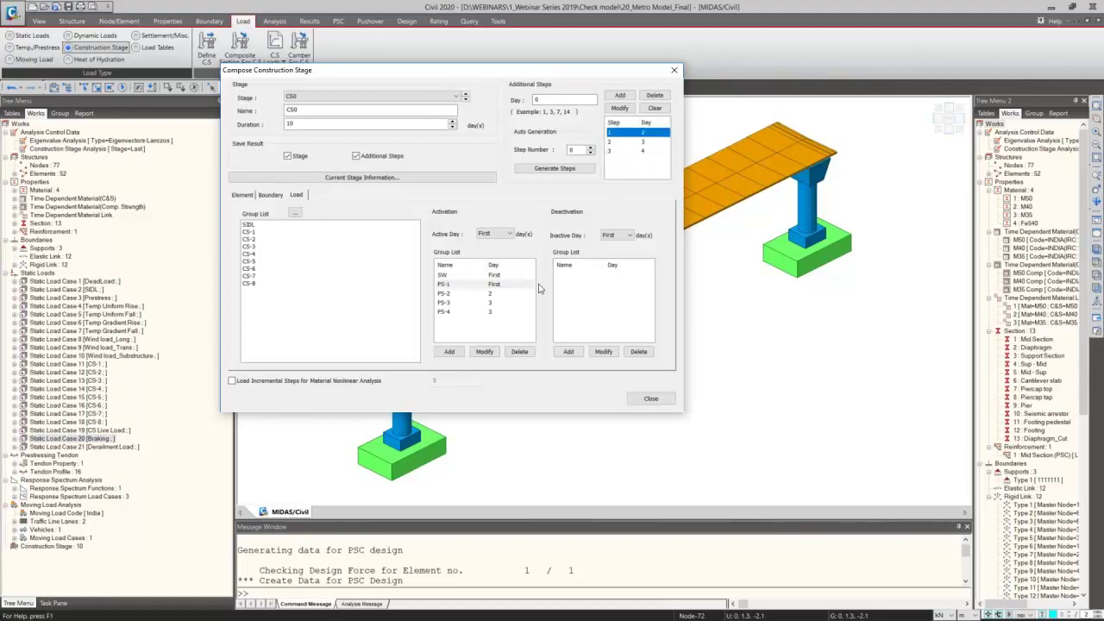
{"action": "left_click", "coordinate": [509, 293]}
{"action": "left_click", "coordinate": [503, 302]}
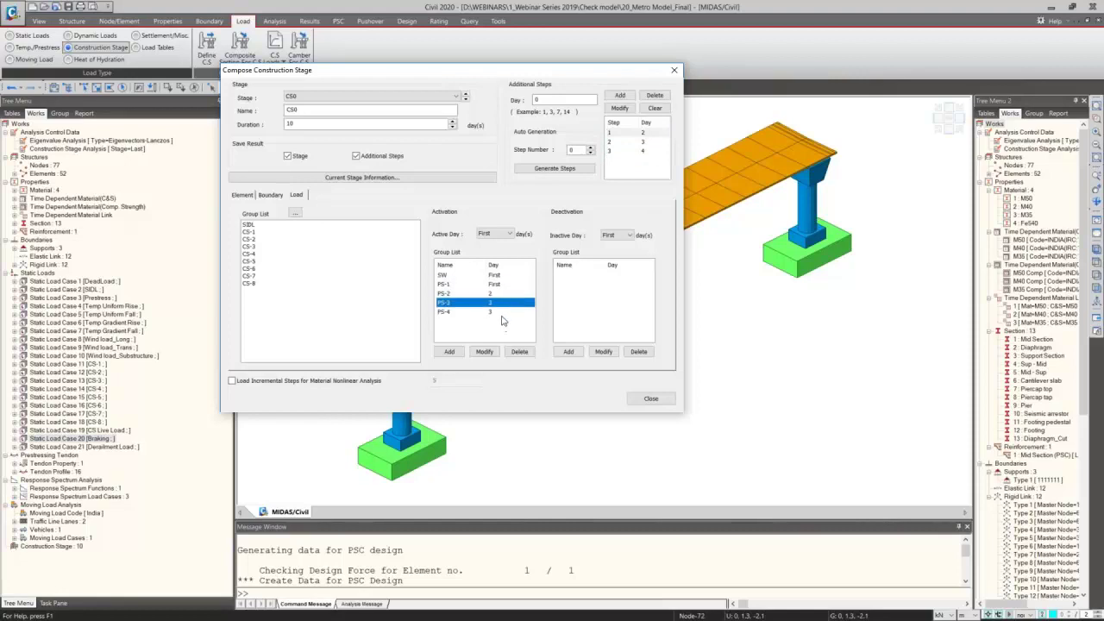
Step: Change the active day of load group PS-4 in CS0 to 4
{"action": "left_click", "coordinate": [496, 312]}
{"action": "left_click", "coordinate": [508, 234]}
{"action": "left_click", "coordinate": [488, 273]}
{"action": "left_click", "coordinate": [484, 352]}
{"action": "left_click", "coordinate": [496, 285]}
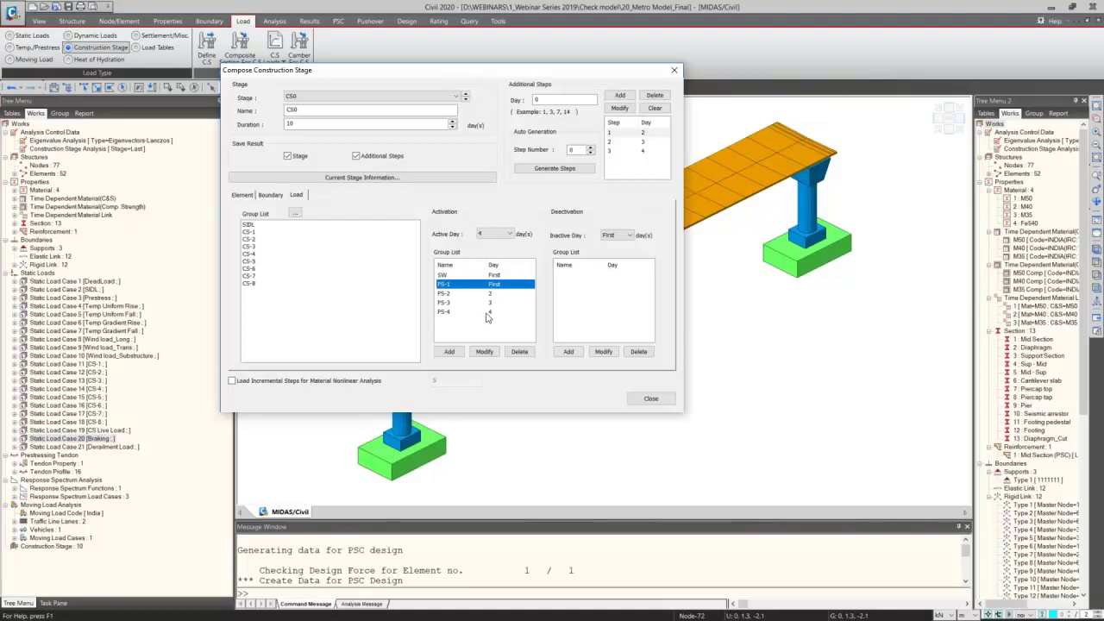
{"action": "left_click", "coordinate": [496, 314]}
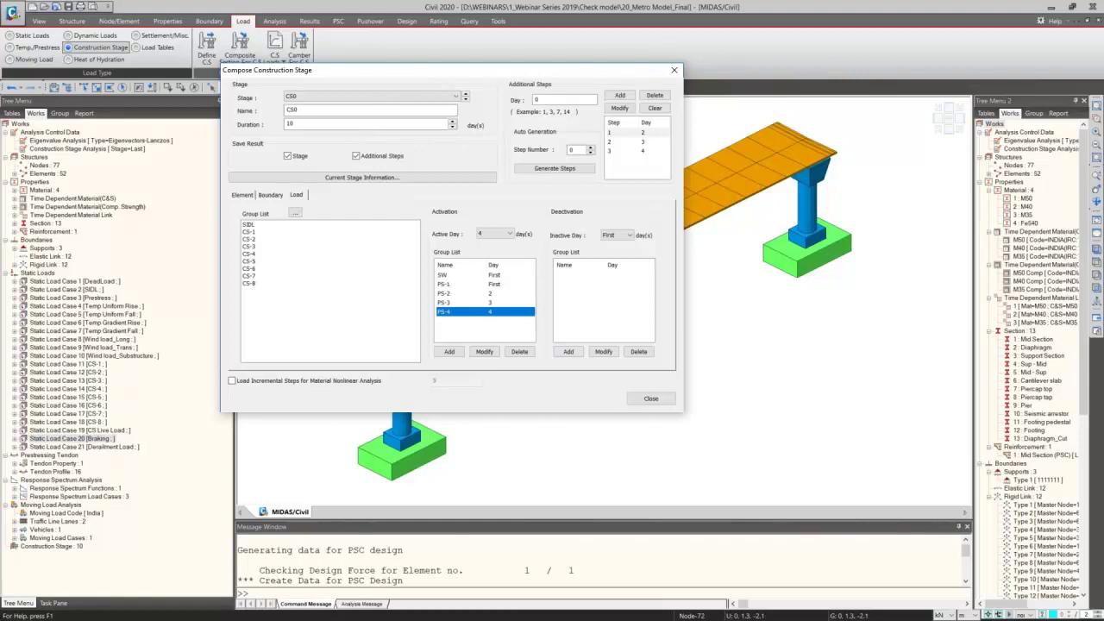
Step: Examine the load groups activated and deactivated in construction stages CS1 and CS2
{"action": "left_click", "coordinate": [303, 97]}
{"action": "left_click", "coordinate": [304, 114]}
{"action": "left_click", "coordinate": [463, 276]}
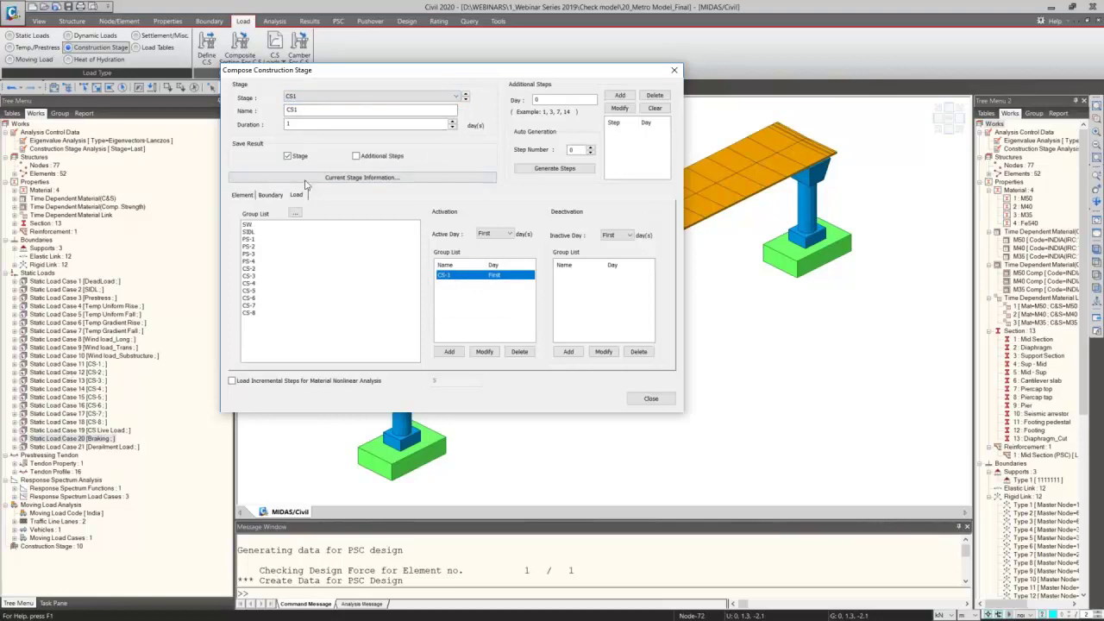
{"action": "left_click", "coordinate": [319, 97]}
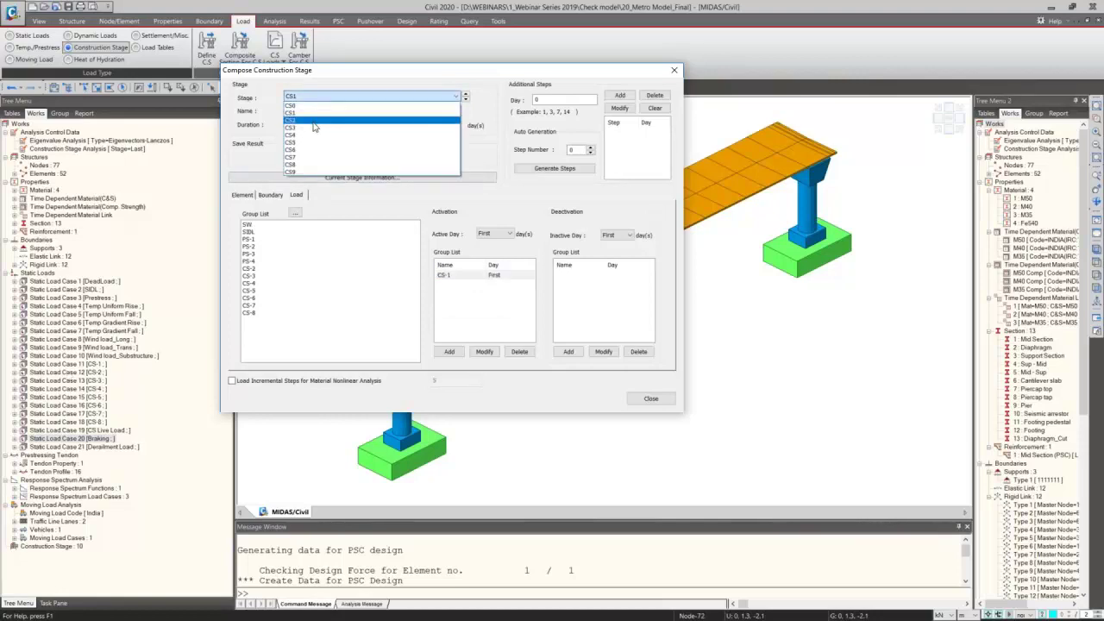
{"action": "left_click", "coordinate": [314, 121]}
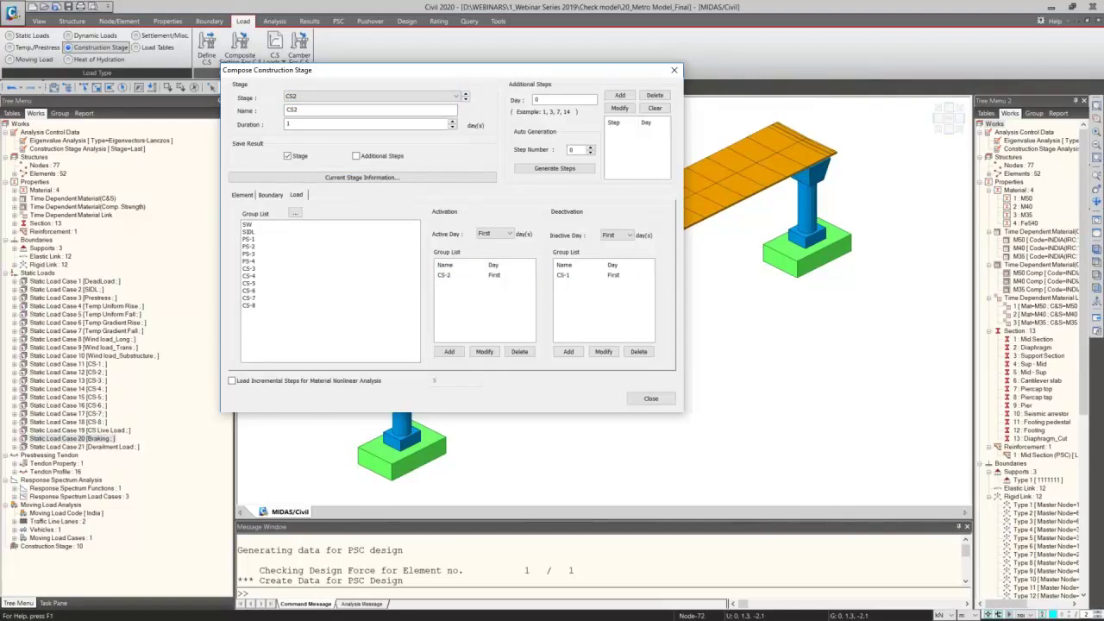
Step: Examine the load groups of the construction stages following CS2, then check the duration of CS9
{"action": "left_click", "coordinate": [310, 97]}
{"action": "left_click", "coordinate": [310, 142]}
{"action": "left_click", "coordinate": [310, 97]}
{"action": "left_click", "coordinate": [311, 168]}
{"action": "left_click", "coordinate": [348, 97]}
{"action": "left_click", "coordinate": [354, 172]}
{"action": "left_click_drag", "start_coordinate": [300, 123], "coordinate": [283, 124]}
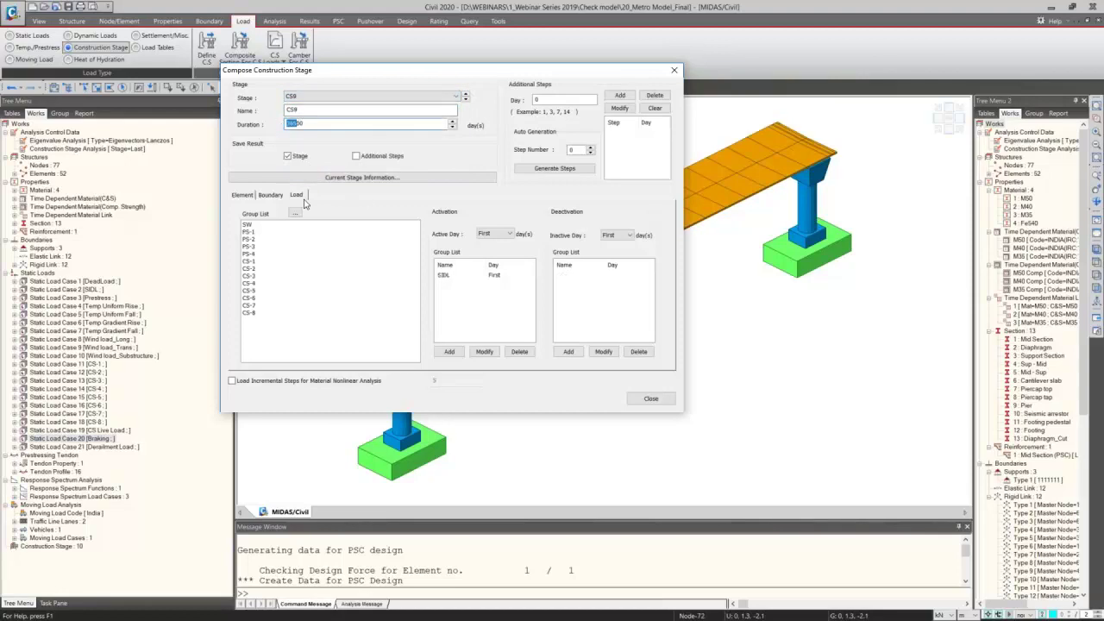
Step: Review the element, boundary and load groups activated in CS9, then close the construction stage definition
{"action": "left_click", "coordinate": [272, 196]}
{"action": "key", "text": "Left"}
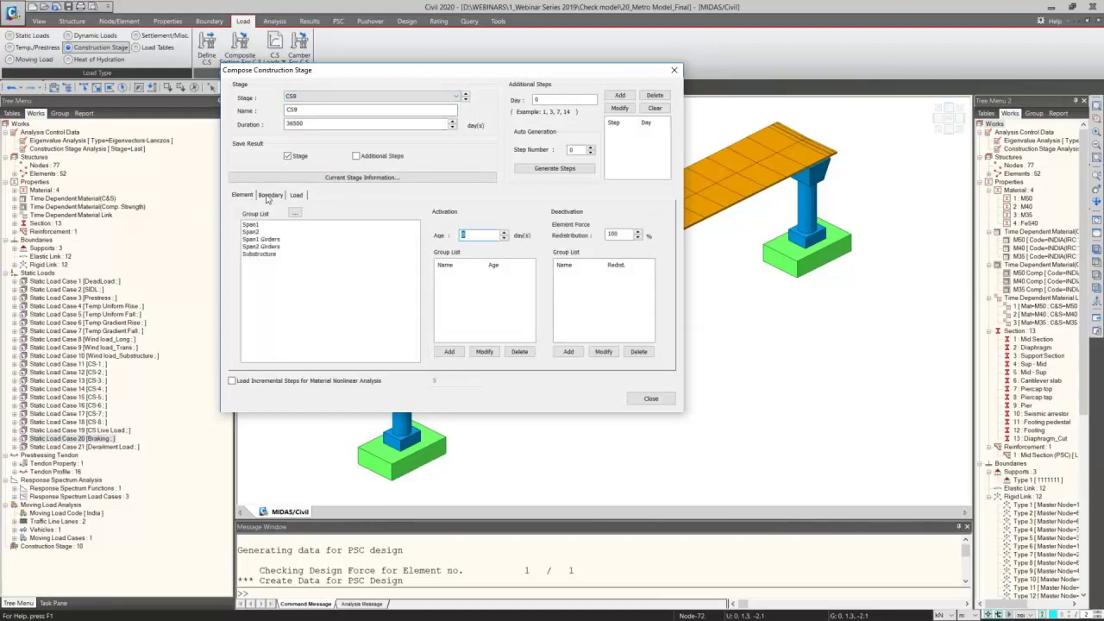
{"action": "left_click", "coordinate": [270, 197]}
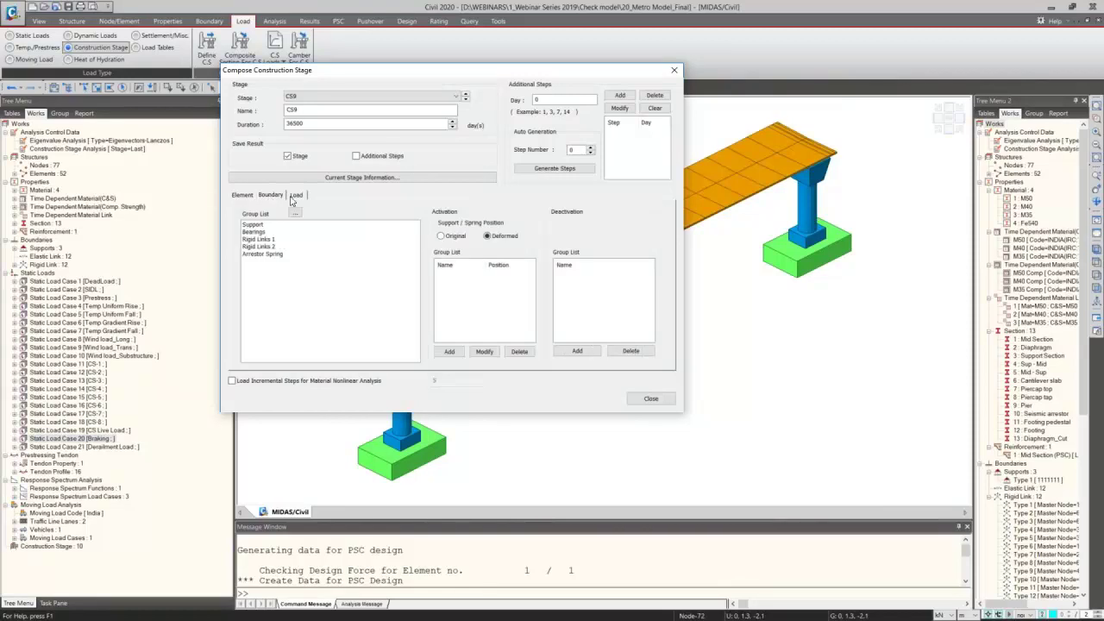
{"action": "left_click", "coordinate": [293, 197]}
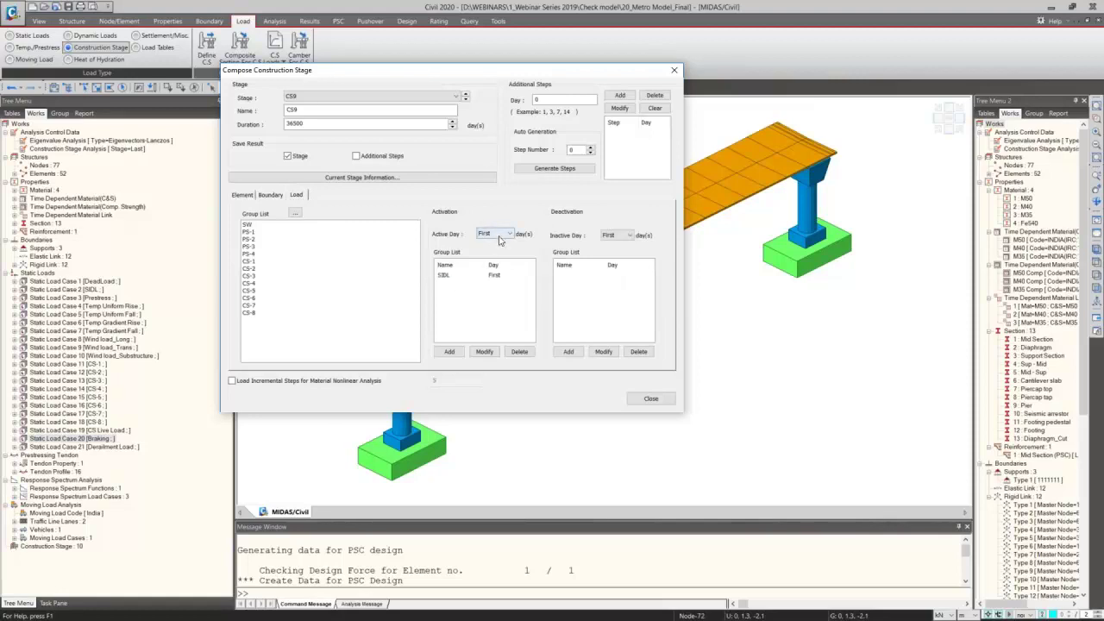
{"action": "left_click_drag", "start_coordinate": [304, 123], "coordinate": [271, 123]}
{"action": "left_click", "coordinate": [653, 401]}
Step: Examine the M50 creep and shrinkage definition and its creep function graph
{"action": "left_click", "coordinate": [546, 296]}
{"action": "left_click", "coordinate": [119, 21]}
{"action": "left_click", "coordinate": [168, 20]}
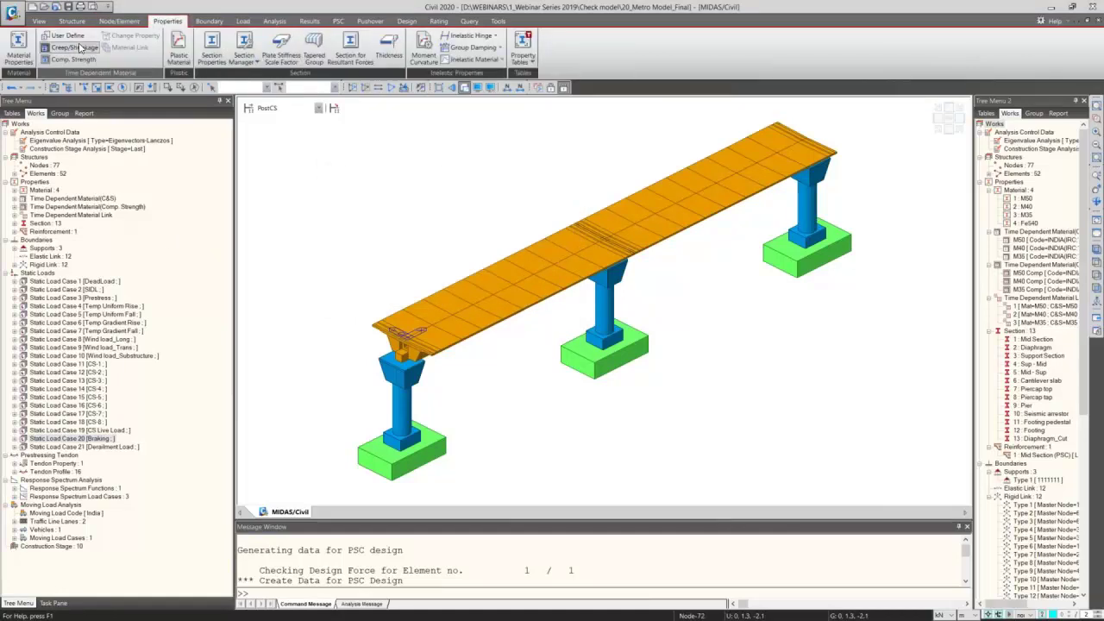
{"action": "double_click", "coordinate": [109, 199]}
{"action": "right_click", "coordinate": [102, 208]}
{"action": "left_click", "coordinate": [148, 235]}
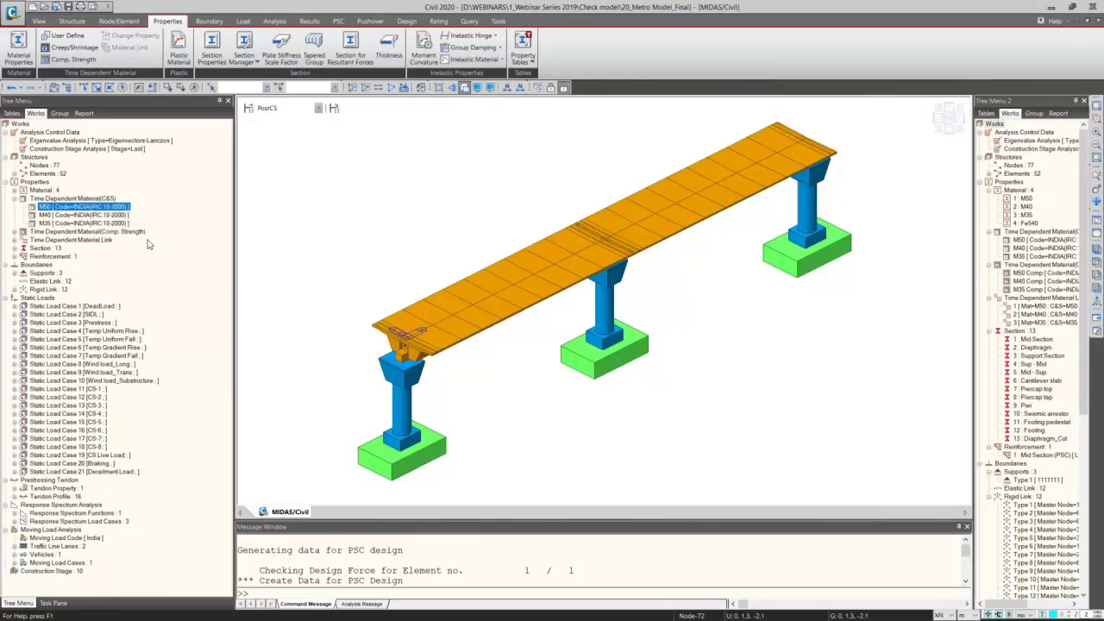
{"action": "double_click", "coordinate": [121, 207]}
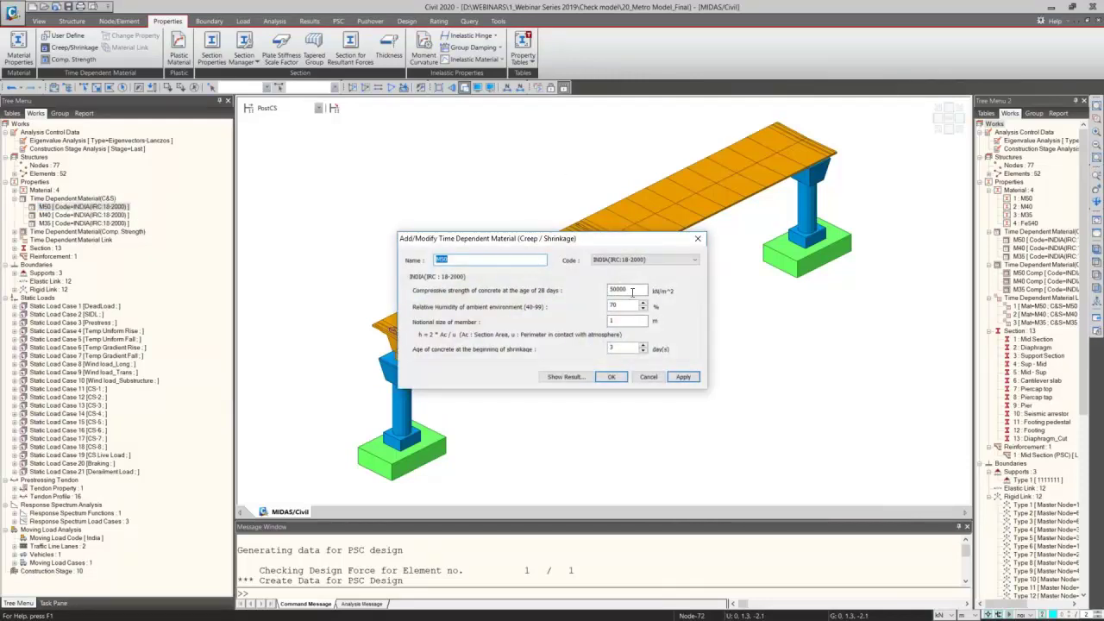
{"action": "left_click", "coordinate": [568, 377]}
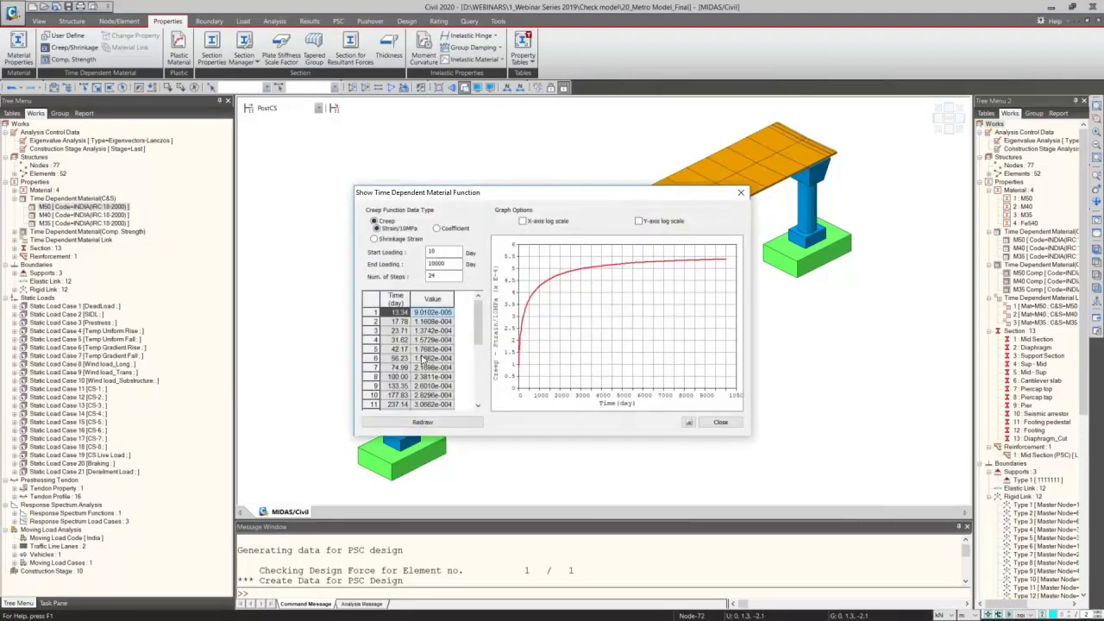
{"action": "left_click_drag", "start_coordinate": [496, 193], "coordinate": [812, 182]}
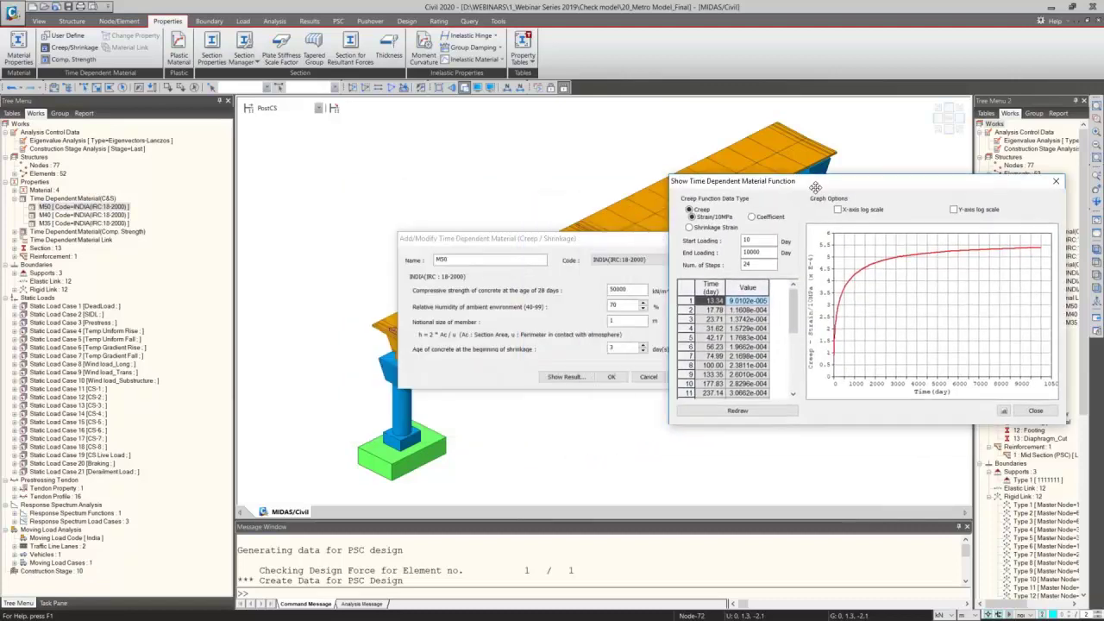
{"action": "left_click", "coordinate": [1038, 412]}
{"action": "left_click", "coordinate": [611, 377]}
Step: Examine the M50 Comp compressive strength definition and its strength development curve
{"action": "left_click", "coordinate": [81, 216]}
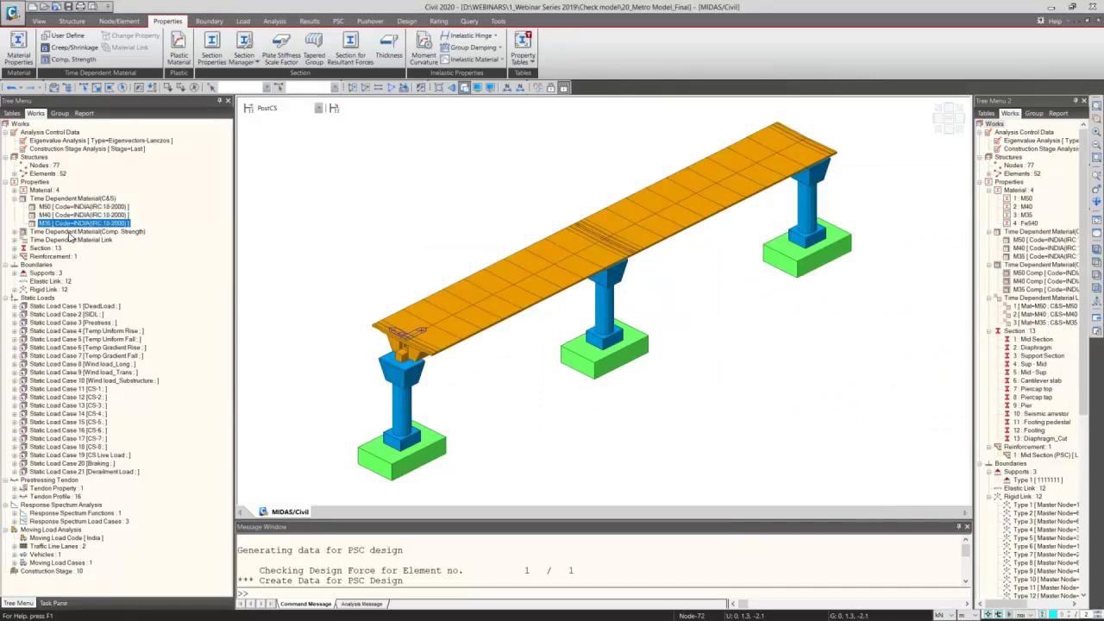
{"action": "double_click", "coordinate": [71, 233]}
{"action": "key", "text": "Down"}
{"action": "left_click", "coordinate": [74, 256]}
{"action": "left_click", "coordinate": [86, 241]}
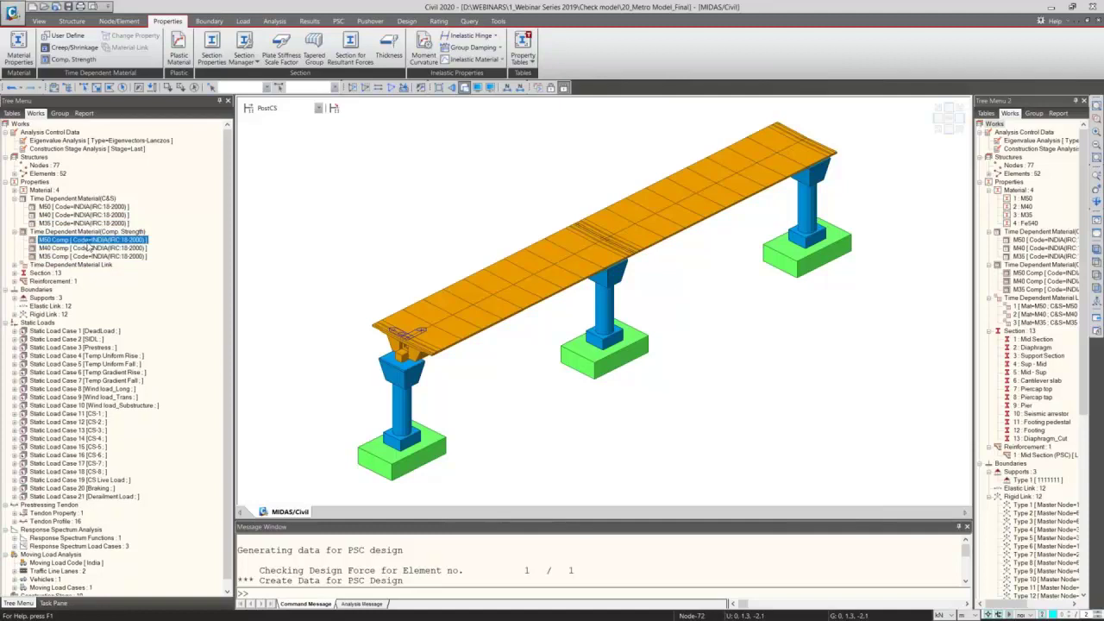
{"action": "right_click", "coordinate": [100, 240]}
{"action": "left_click", "coordinate": [188, 281]}
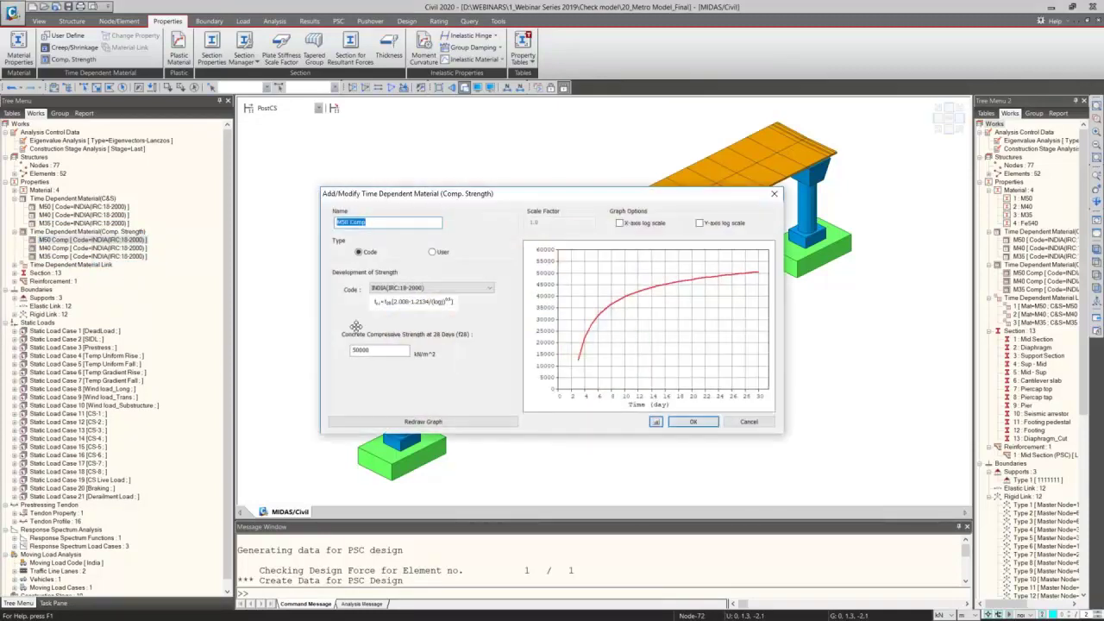
{"action": "double_click", "coordinate": [386, 350]}
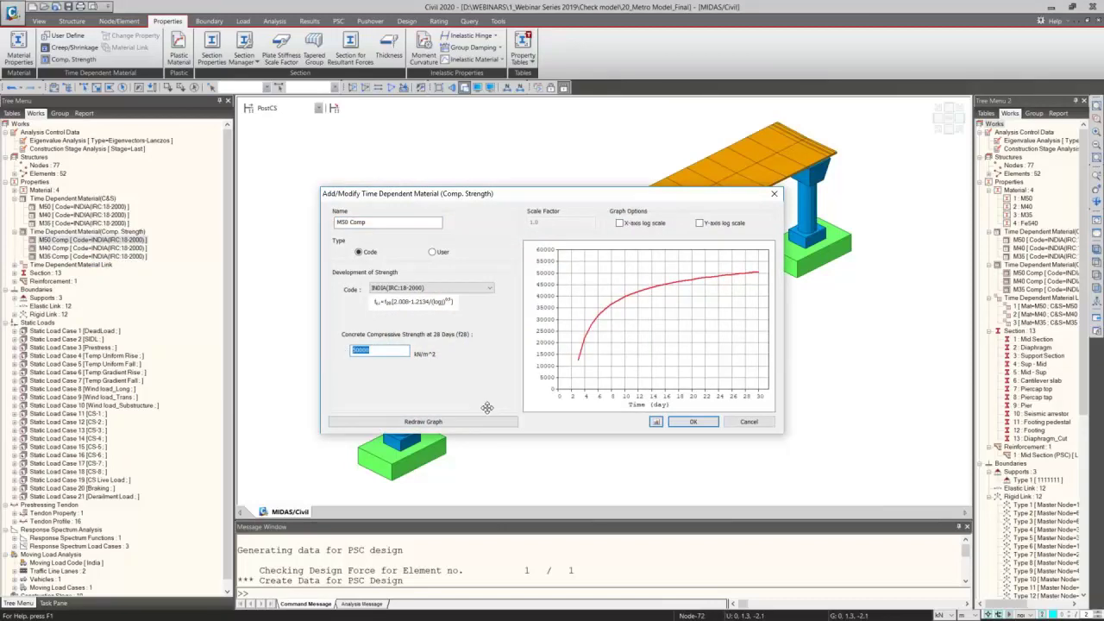
{"action": "left_click", "coordinate": [693, 422]}
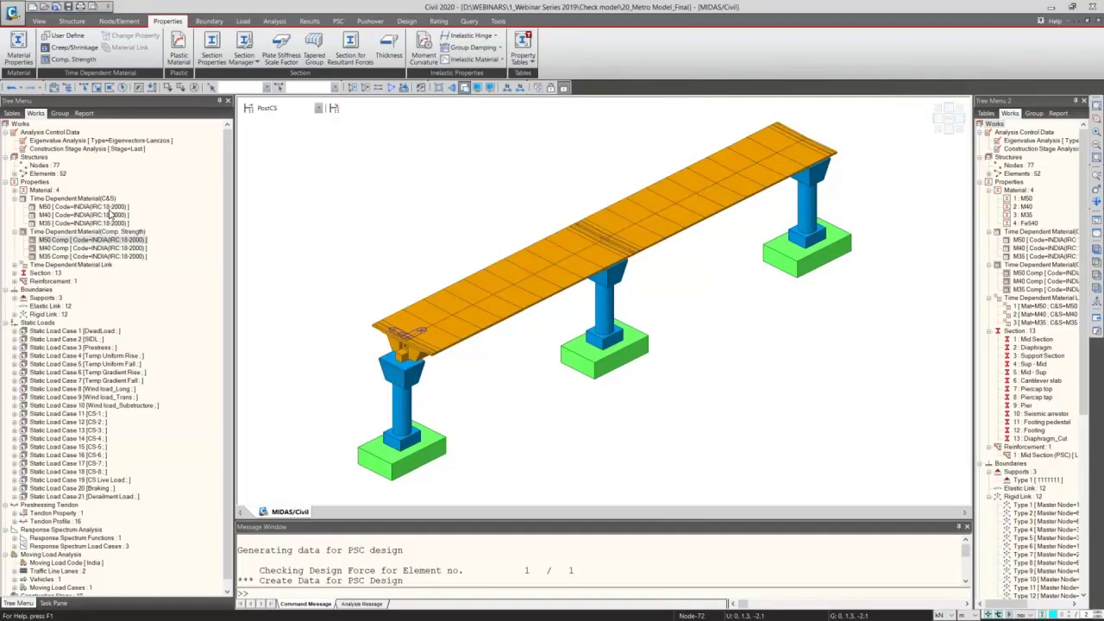
Step: Examine how the time dependent material links pair each concrete grade with its creep/shrinkage and strength functions
{"action": "double_click", "coordinate": [91, 264]}
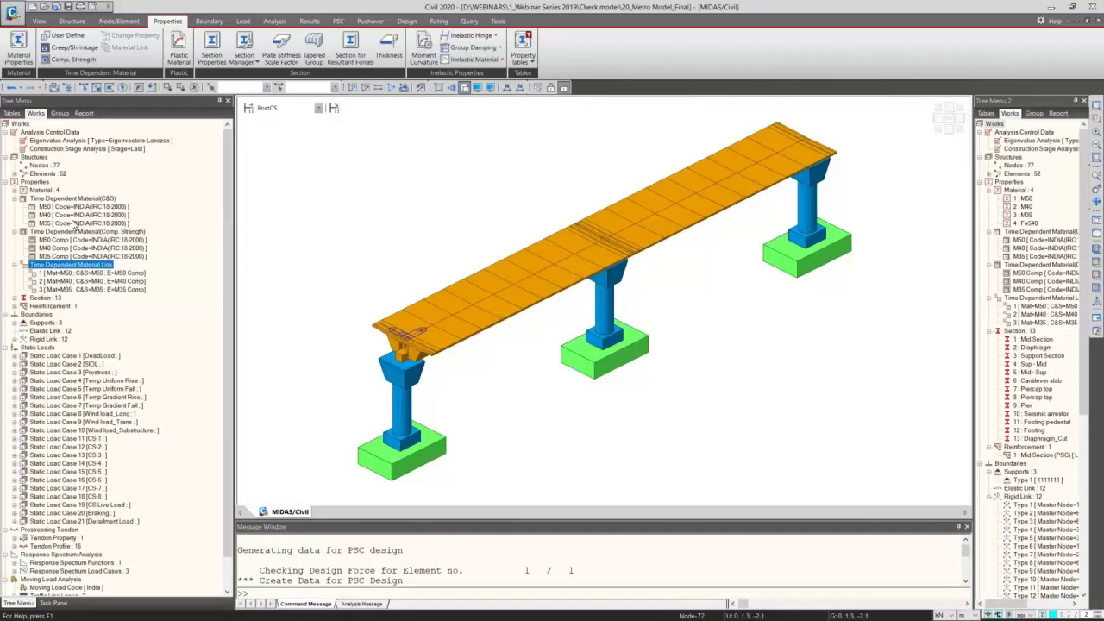
{"action": "left_click", "coordinate": [82, 273]}
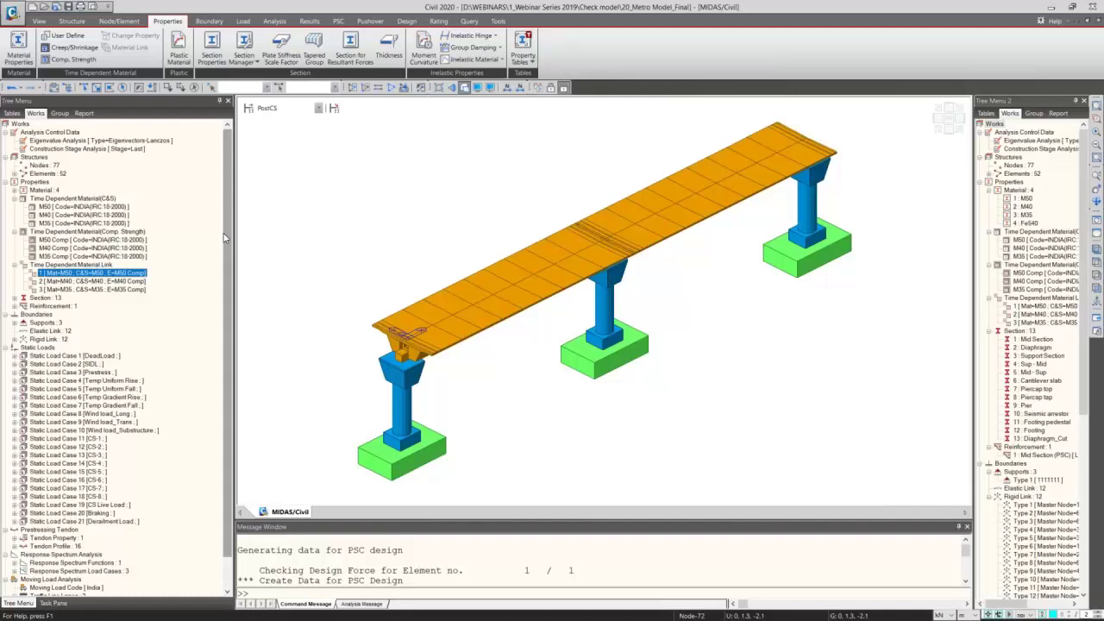
{"action": "scroll", "coordinate": [231, 294], "scroll_direction": "down", "scroll_amount": 2}
Step: Show stage CS0 in front view and display its tendon prestress loads
{"action": "left_click", "coordinate": [293, 109]}
{"action": "left_click", "coordinate": [269, 119]}
{"action": "key", "text": "ctrl+f"}
{"action": "double_click", "coordinate": [50, 290]}
{"action": "right_click", "coordinate": [74, 298]}
{"action": "left_click", "coordinate": [86, 321]}
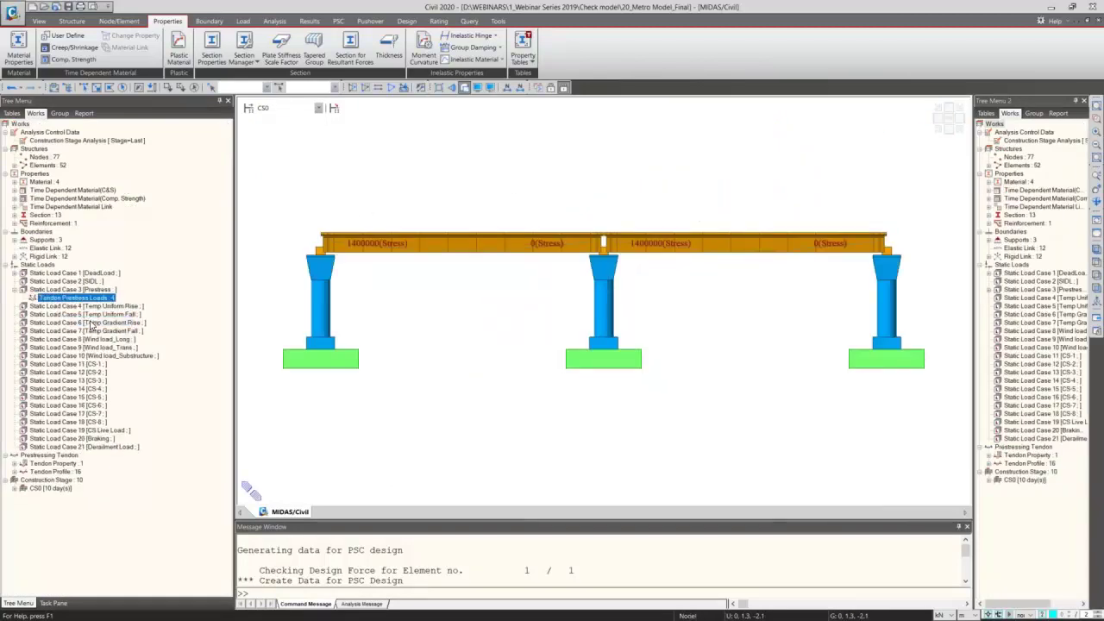
Step: Switch the model to stage CS1 and display the nodal loads of load case CS-1
{"action": "left_click", "coordinate": [267, 110]}
{"action": "left_click", "coordinate": [269, 130]}
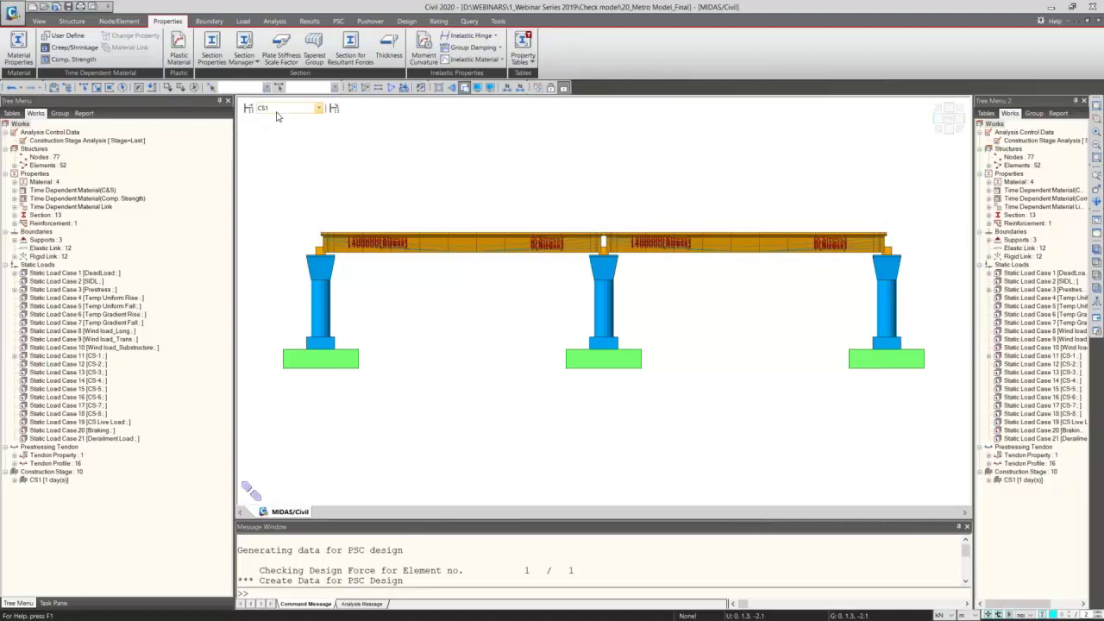
{"action": "left_click", "coordinate": [285, 109]}
{"action": "left_click", "coordinate": [284, 136]}
{"action": "left_click", "coordinate": [277, 110]}
{"action": "left_click", "coordinate": [274, 127]}
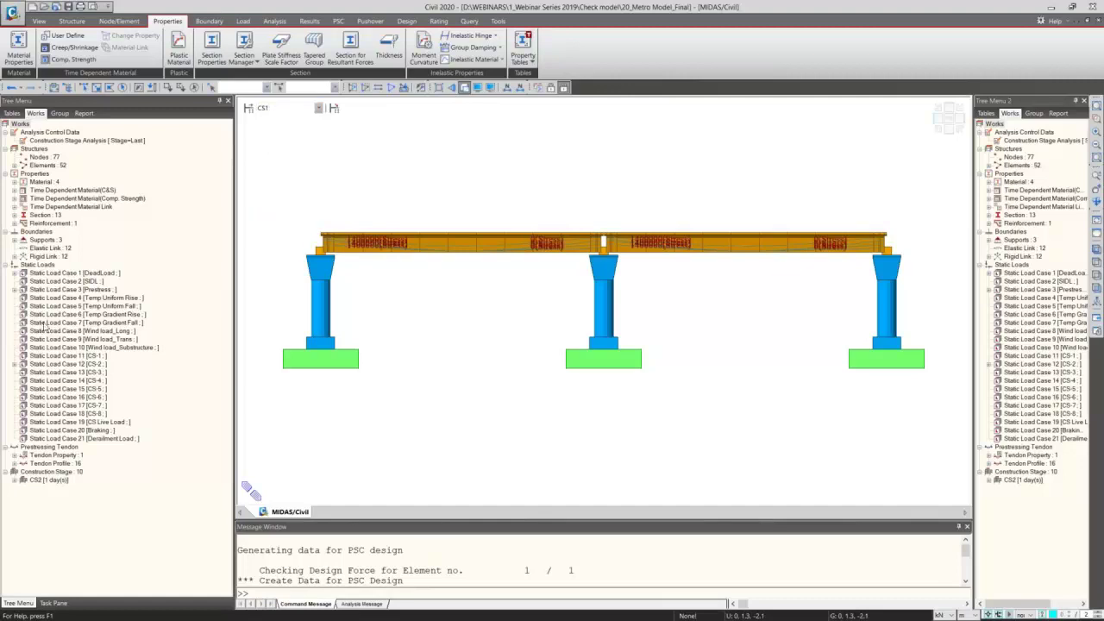
{"action": "right_click", "coordinate": [70, 365]}
{"action": "left_click", "coordinate": [95, 389]}
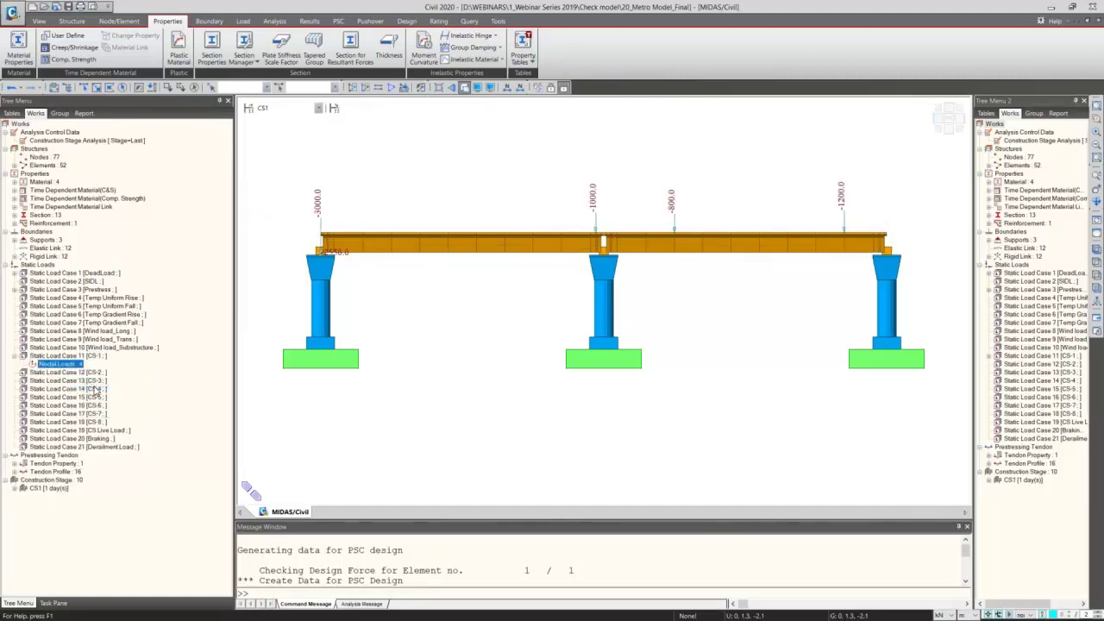
Step: Switch the model to stage CS2 and display the nodal loads of load case CS-2
{"action": "left_click", "coordinate": [276, 109]}
{"action": "left_click", "coordinate": [275, 136]}
{"action": "right_click", "coordinate": [81, 376]}
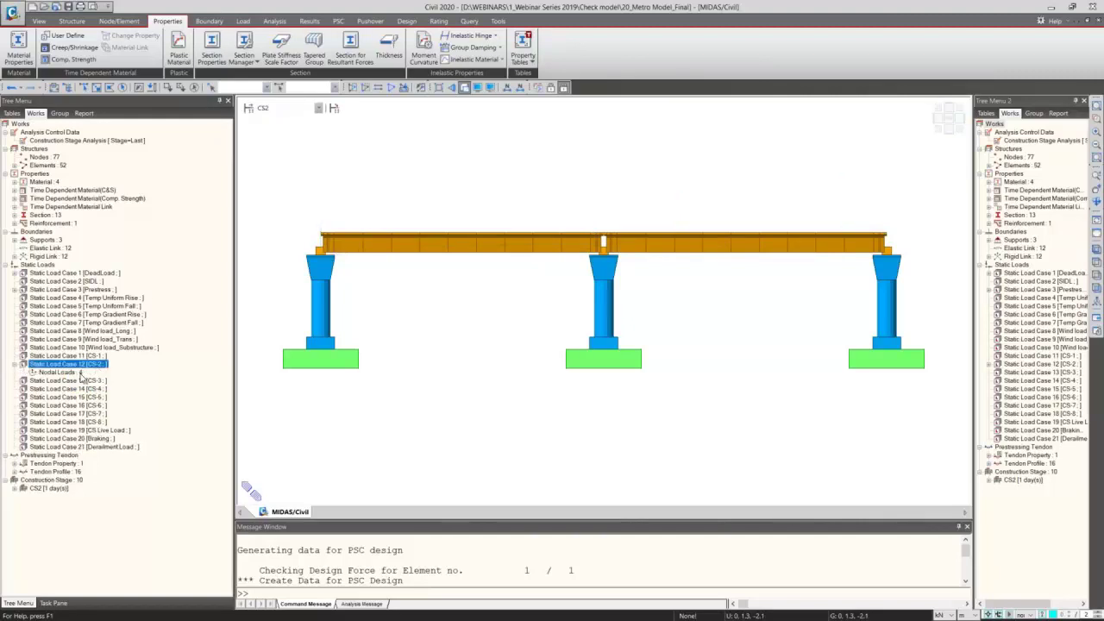
{"action": "left_click", "coordinate": [97, 392]}
Step: Switch the model to stage CS8 and display the nodal loads of load case CS-8
{"action": "left_click", "coordinate": [289, 110]}
{"action": "left_click", "coordinate": [280, 181]}
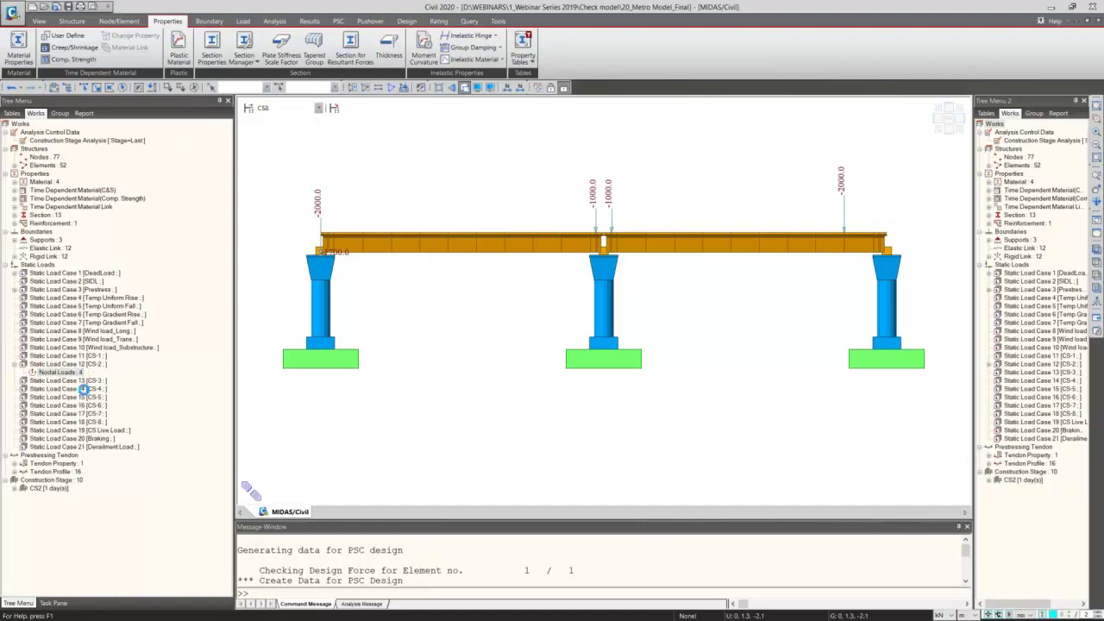
{"action": "double_click", "coordinate": [78, 414]}
{"action": "right_click", "coordinate": [60, 422]}
{"action": "left_click", "coordinate": [96, 457]}
Step: Return the model to the PostCS stage and look over its static load cases
{"action": "left_click", "coordinate": [280, 108]}
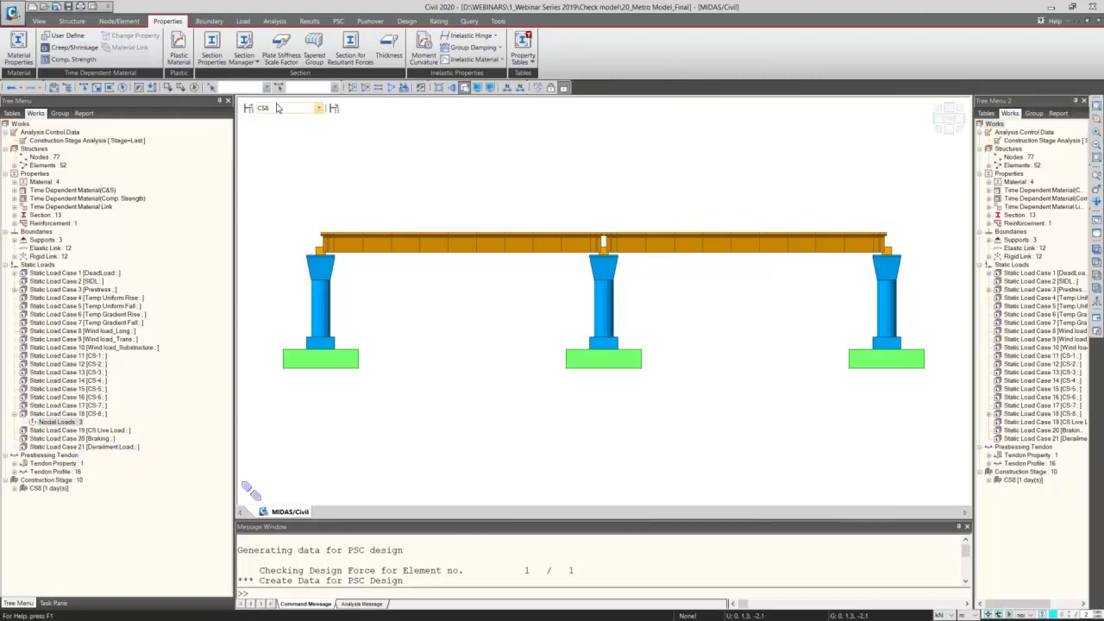
{"action": "left_click", "coordinate": [284, 207]}
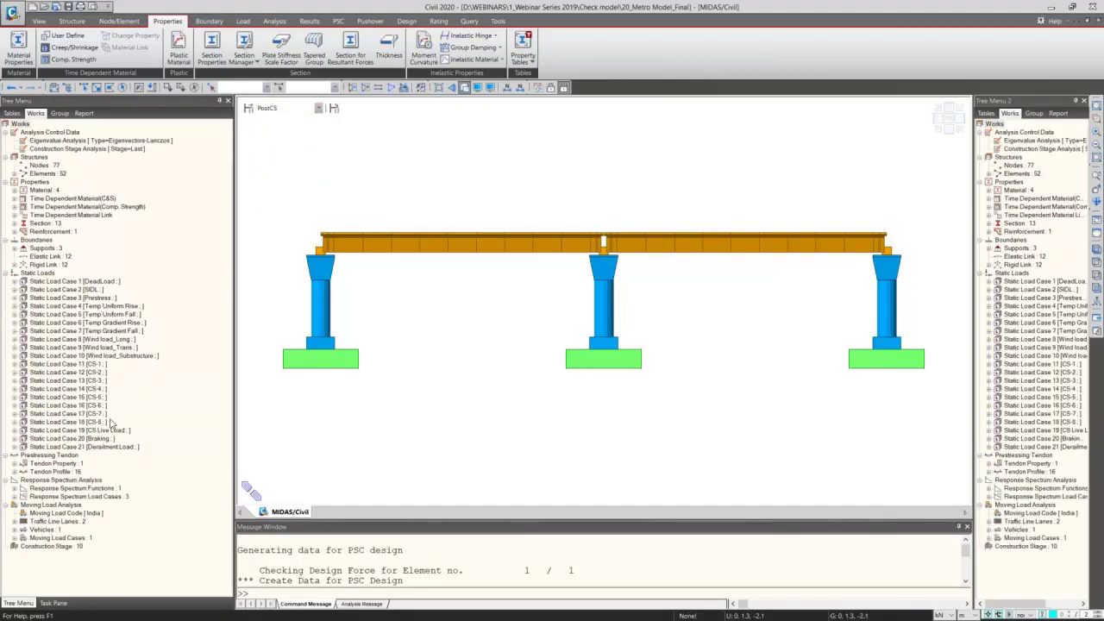
{"action": "left_click", "coordinate": [105, 339]}
{"action": "left_click", "coordinate": [112, 323]}
{"action": "left_click", "coordinate": [112, 298]}
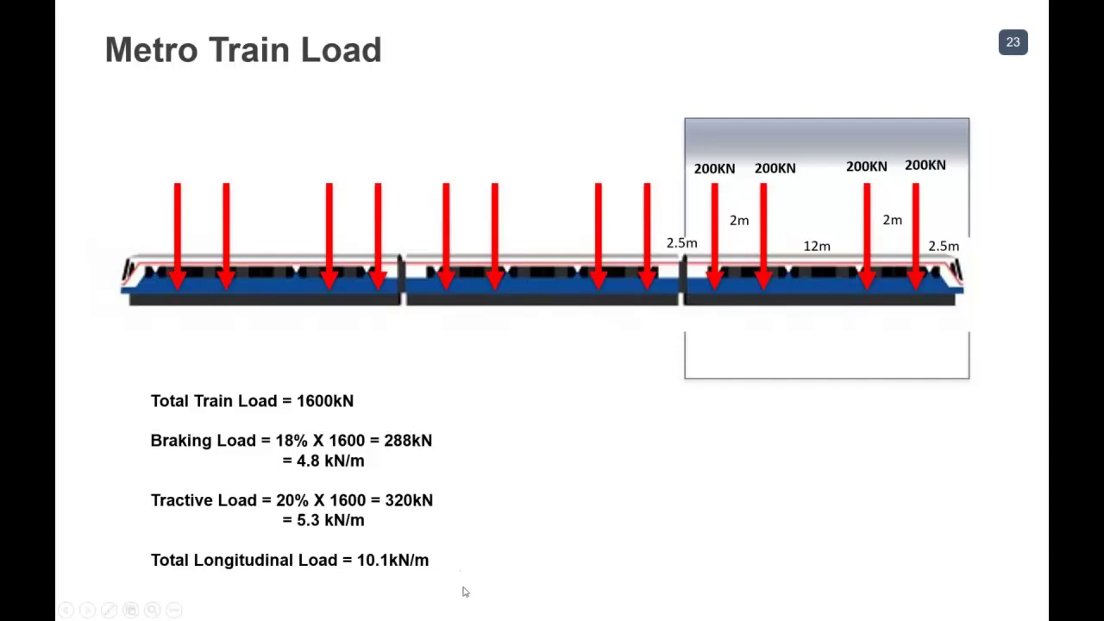
Step: Switch from the slides back to MIDAS Civil and view the user-defined Metro Train Load vehicle
{"action": "key", "text": "alt+Tab"}
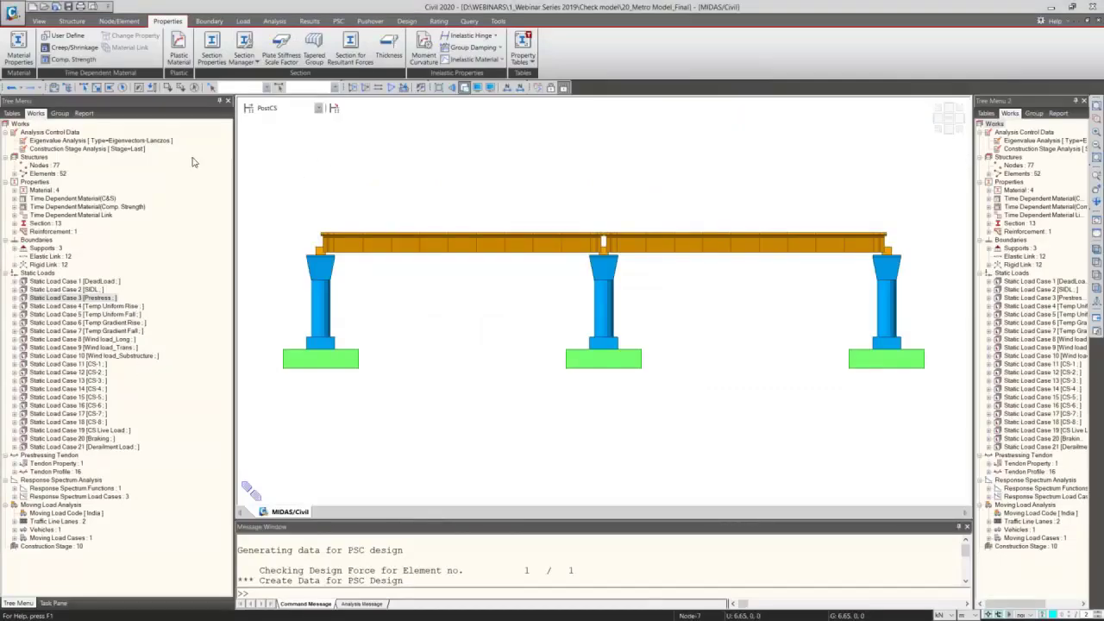
{"action": "left_click", "coordinate": [249, 22]}
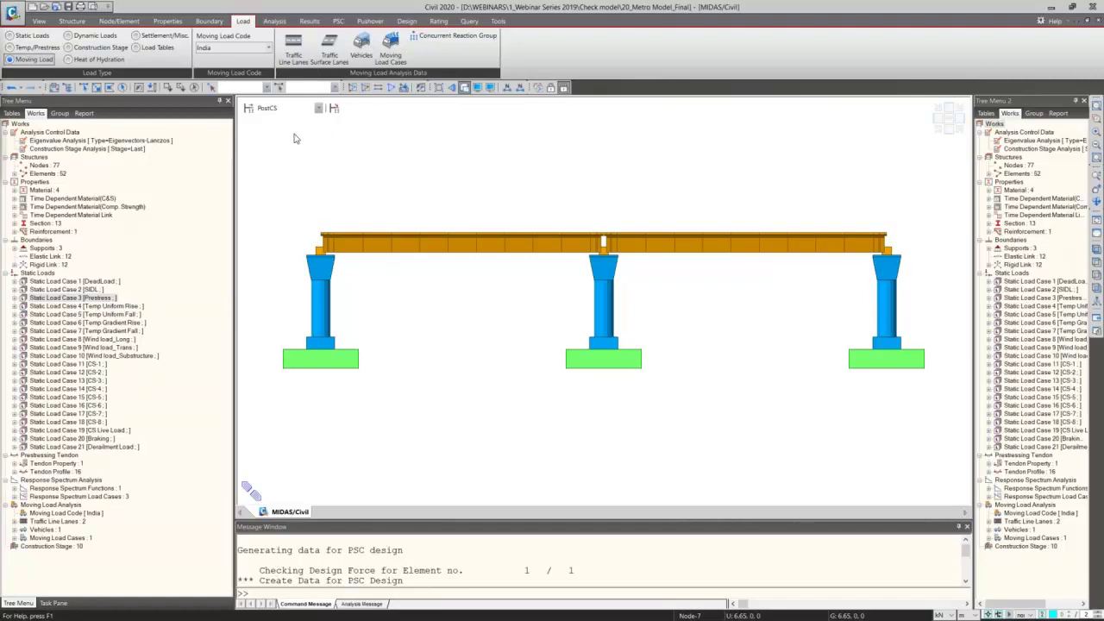
{"action": "left_click", "coordinate": [361, 48]}
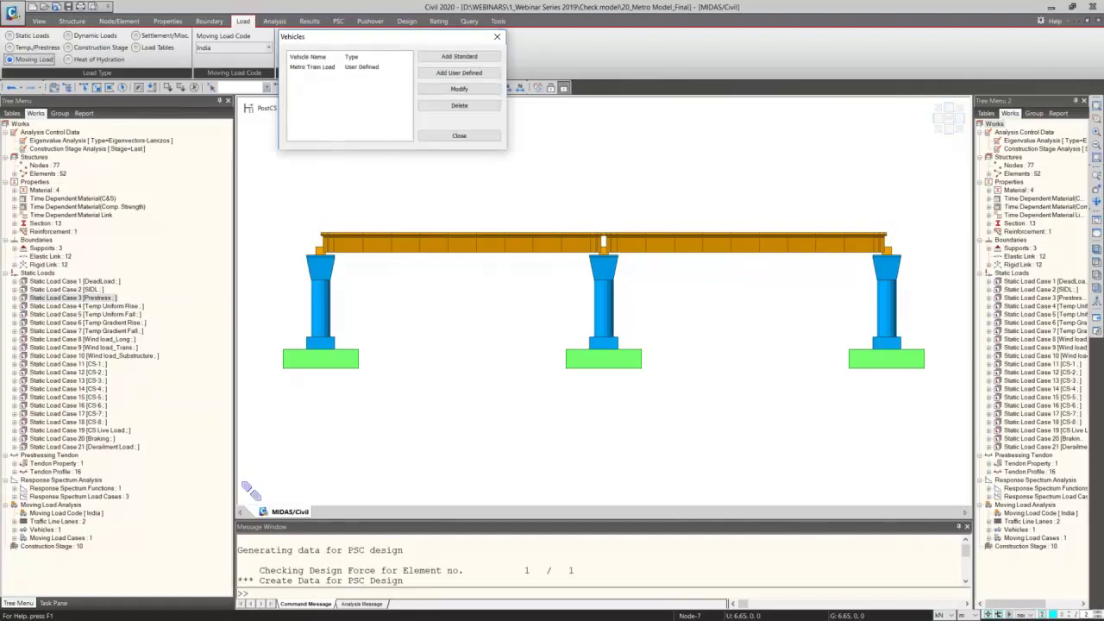
{"action": "left_click", "coordinate": [367, 68]}
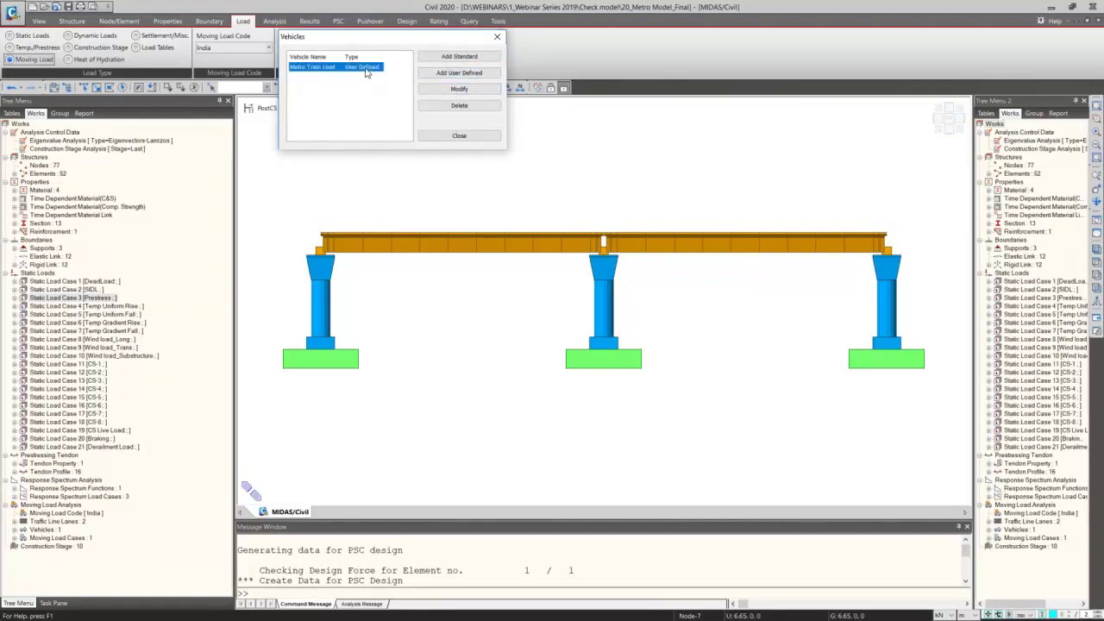
{"action": "double_click", "coordinate": [364, 69]}
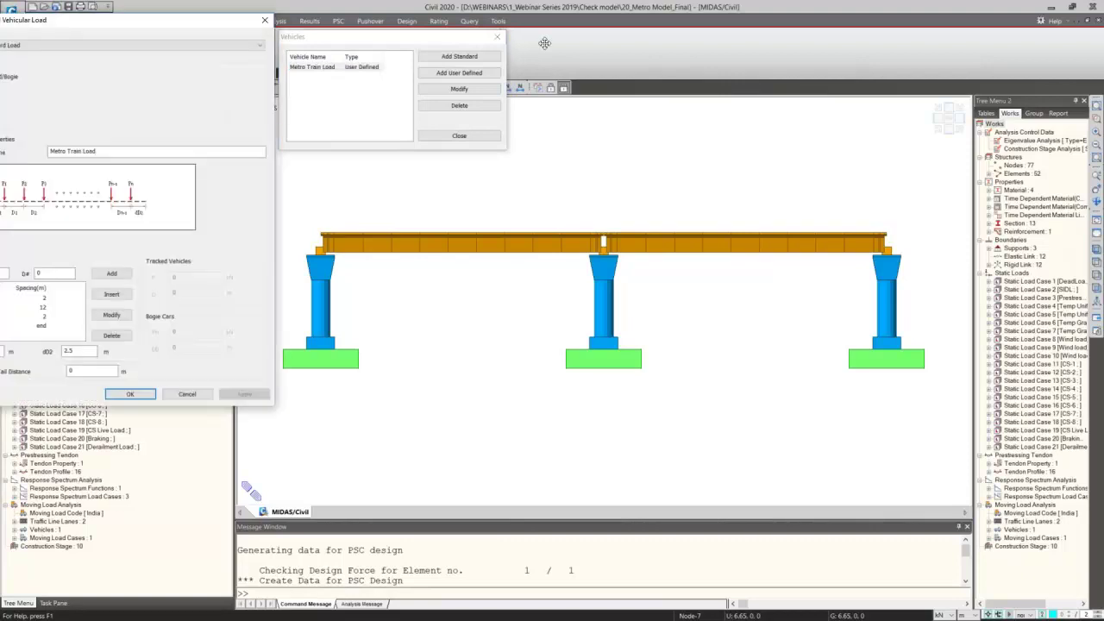
{"action": "key", "text": "Escape"}
Step: Examine the standard IRS: Bridge Rules vehicle options for Broad Gauge-1676mm without adding a vehicle
{"action": "left_click", "coordinate": [485, 59]}
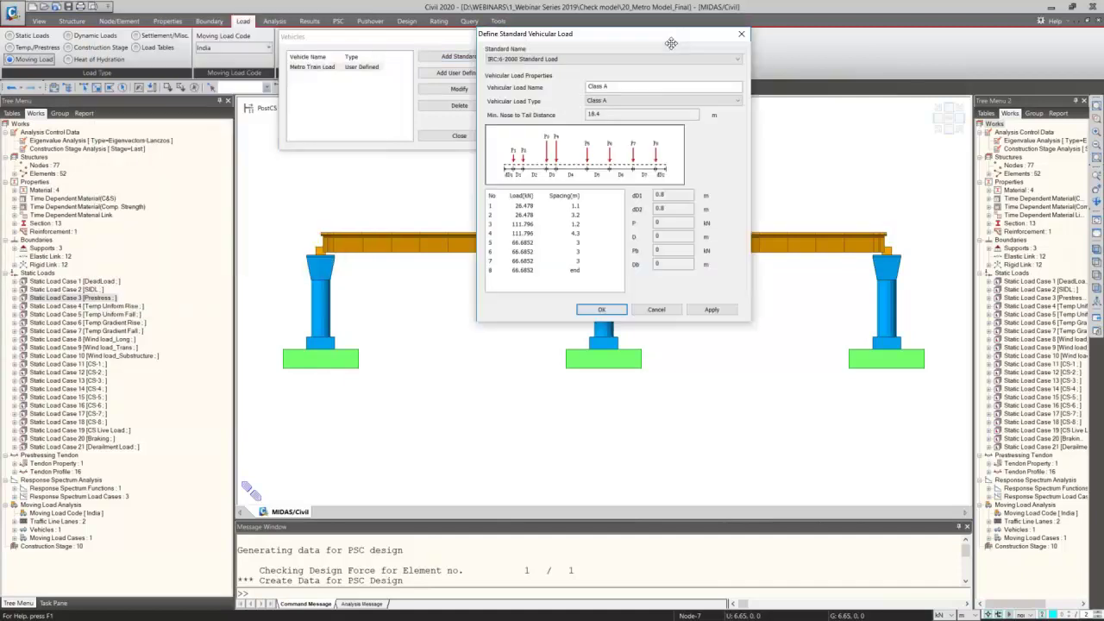
{"action": "left_click", "coordinate": [612, 59]}
{"action": "left_click", "coordinate": [627, 81]}
{"action": "left_click", "coordinate": [628, 100]}
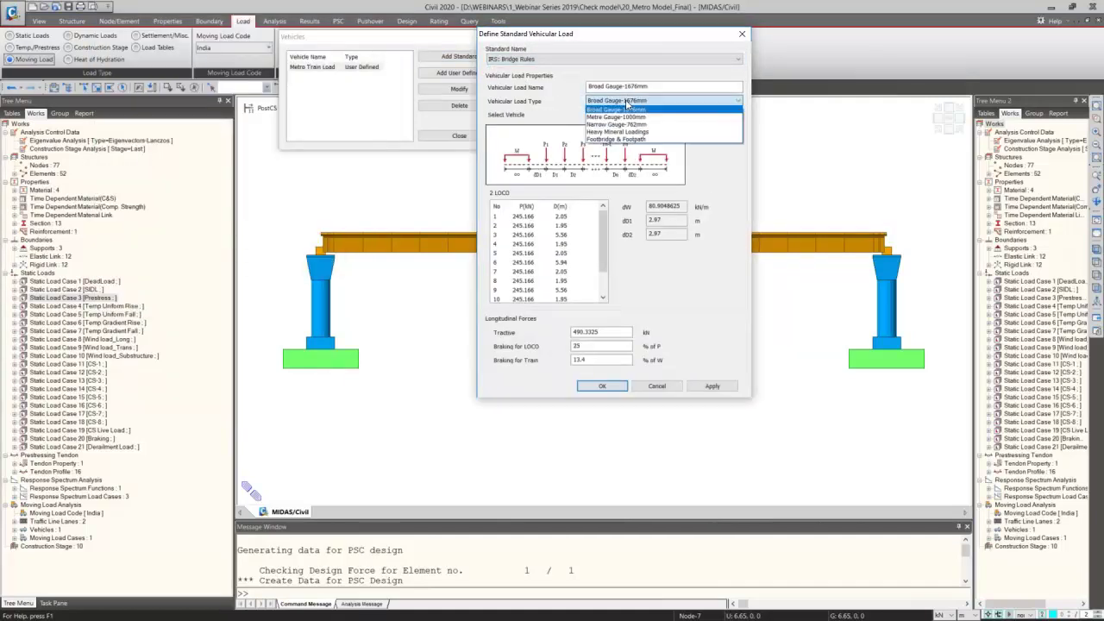
{"action": "left_click", "coordinate": [625, 109]}
{"action": "left_click", "coordinate": [633, 115]}
{"action": "left_click", "coordinate": [632, 114]}
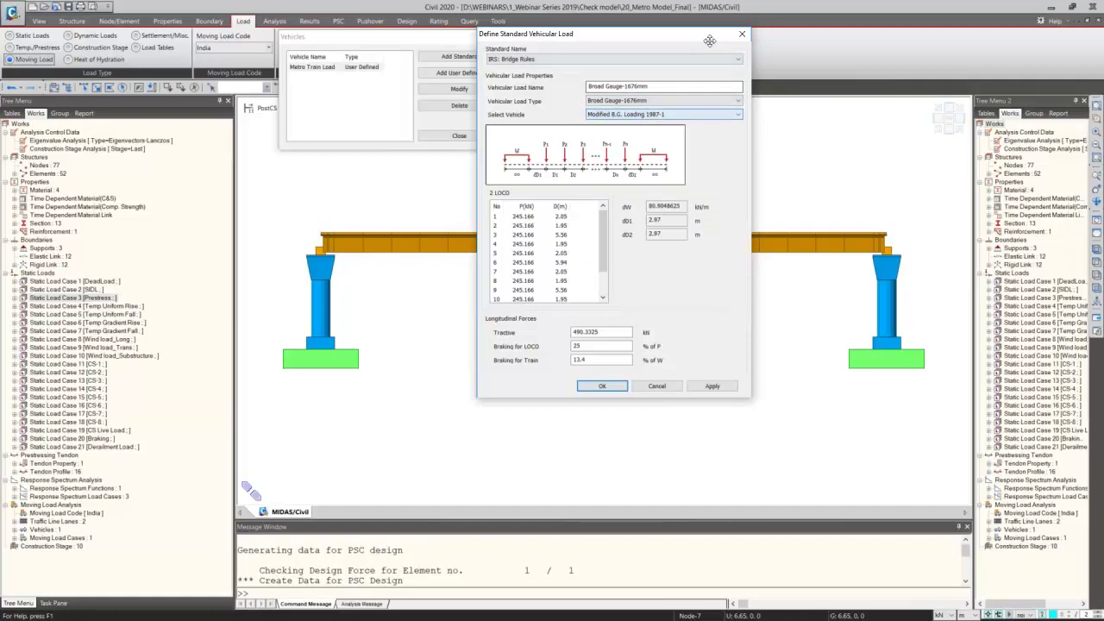
{"action": "left_click", "coordinate": [742, 33]}
Step: Review the wheel loads and spacings of the user-defined Metro Train Load vehicle, then close the vehicle definitions
{"action": "left_click", "coordinate": [336, 74]}
{"action": "left_click", "coordinate": [194, 169]}
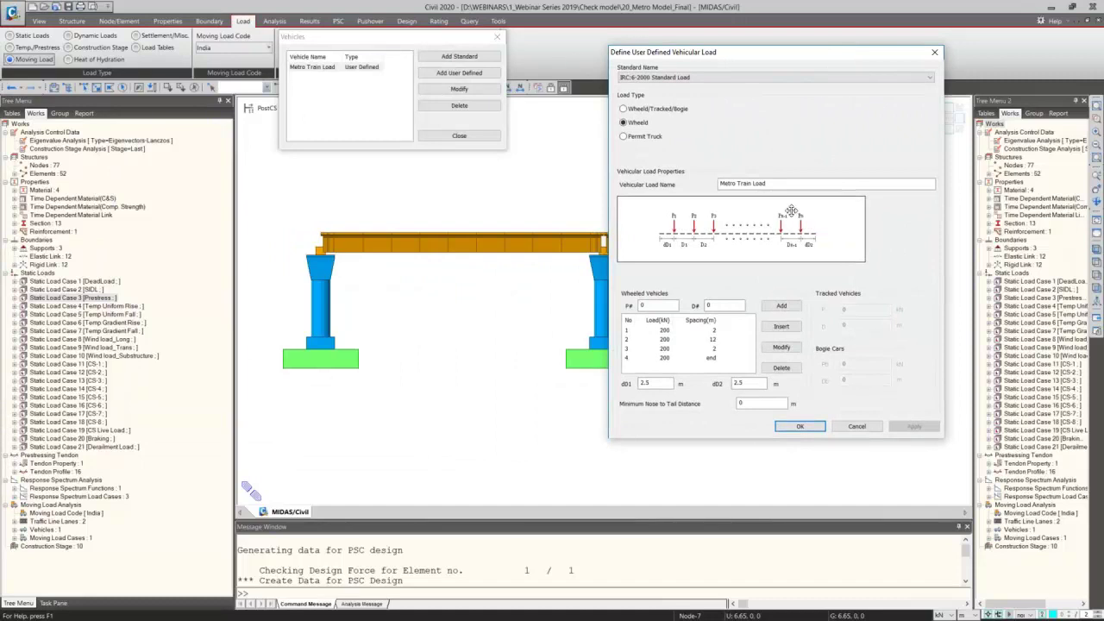
{"action": "left_click", "coordinate": [669, 333]}
{"action": "left_click", "coordinate": [667, 341]}
{"action": "left_click", "coordinate": [670, 350]}
{"action": "left_click", "coordinate": [672, 361]}
{"action": "left_click", "coordinate": [677, 332]}
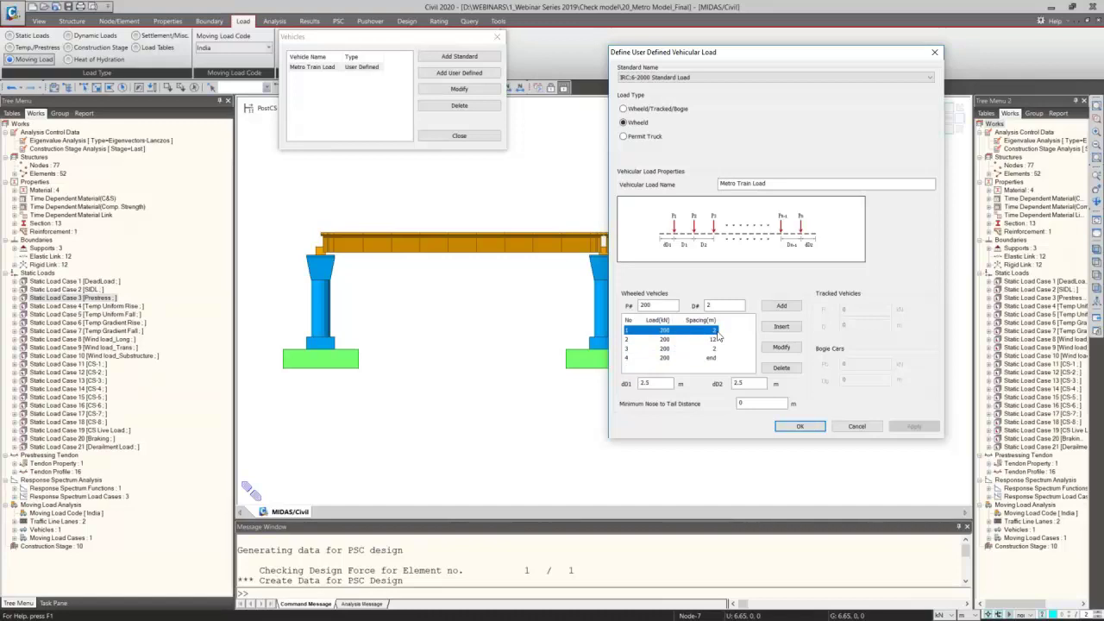
{"action": "left_click", "coordinate": [857, 427]}
{"action": "left_click", "coordinate": [482, 137]}
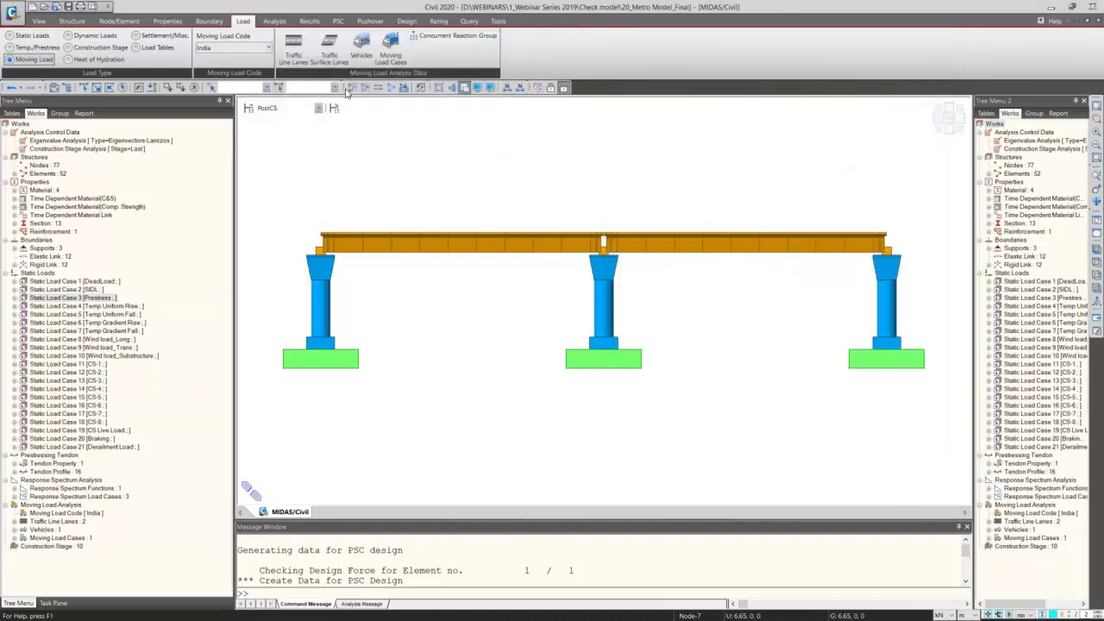
Step: Review the TRACK 1 traffic line lane's eccentricity, span and IF/CDA values in isometric view, then close the lane definitions
{"action": "left_click", "coordinate": [293, 48]}
{"action": "double_click", "coordinate": [42, 38]}
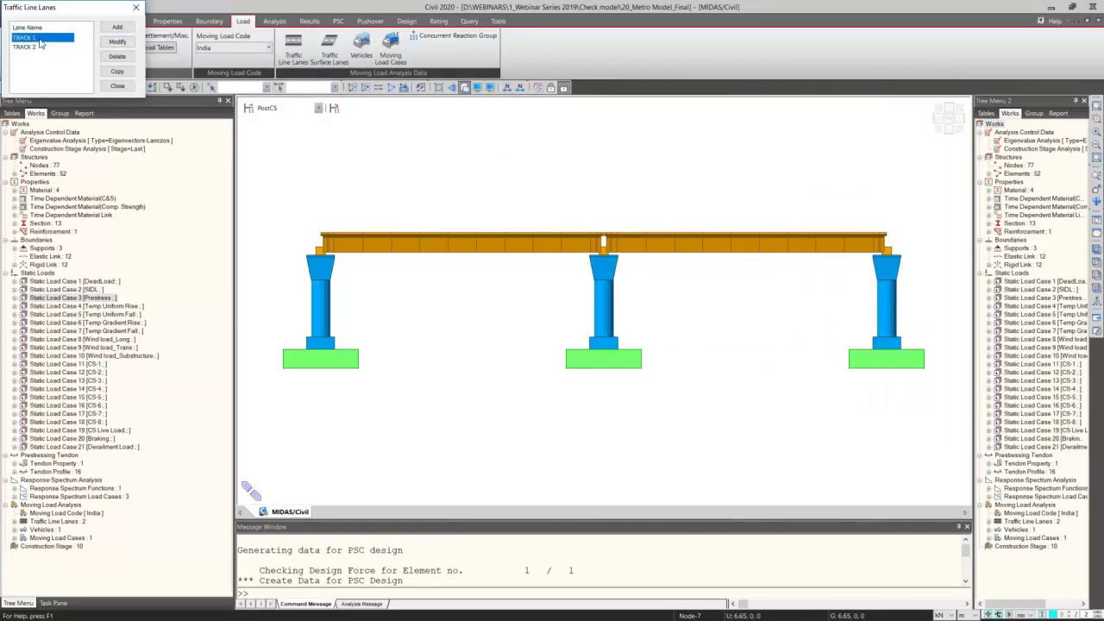
{"action": "left_click", "coordinate": [938, 128]}
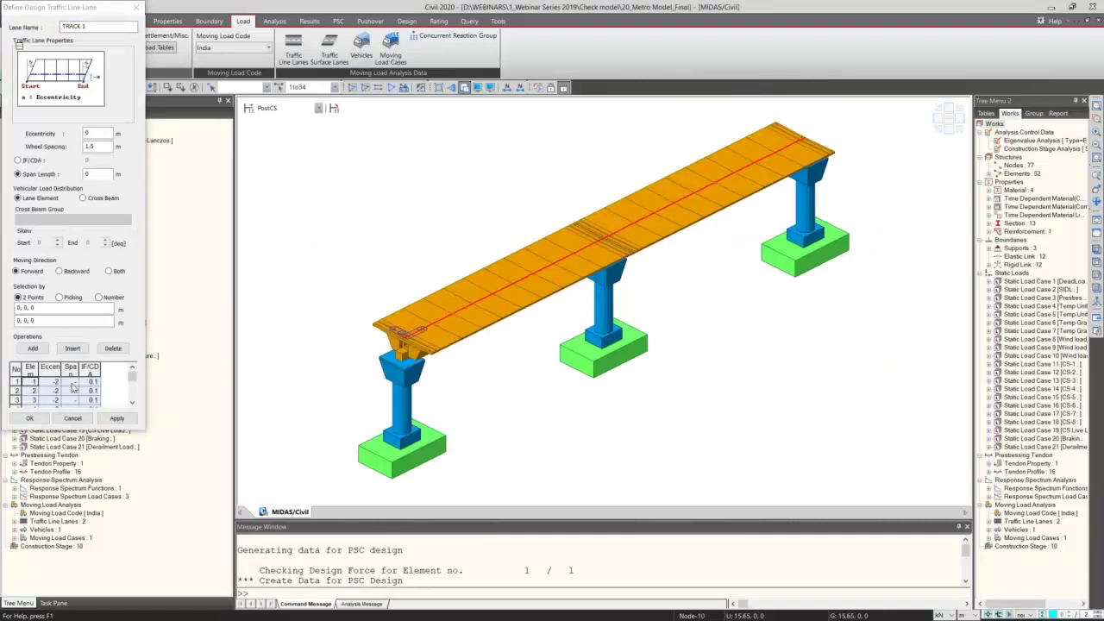
{"action": "left_click_drag", "start_coordinate": [52, 371], "coordinate": [71, 369]}
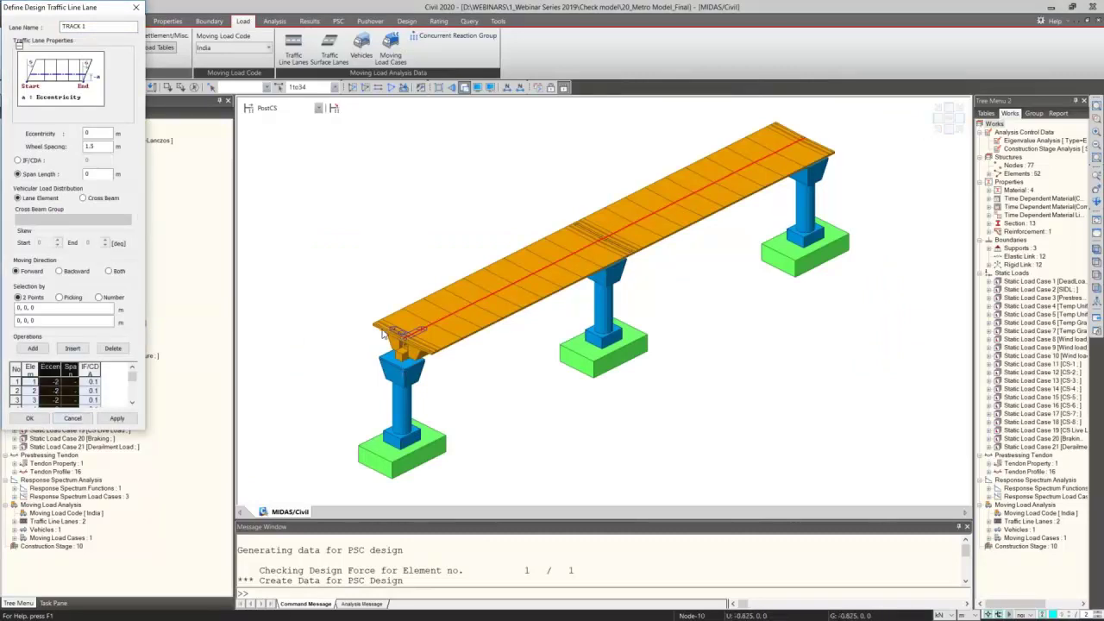
{"action": "left_click", "coordinate": [104, 420]}
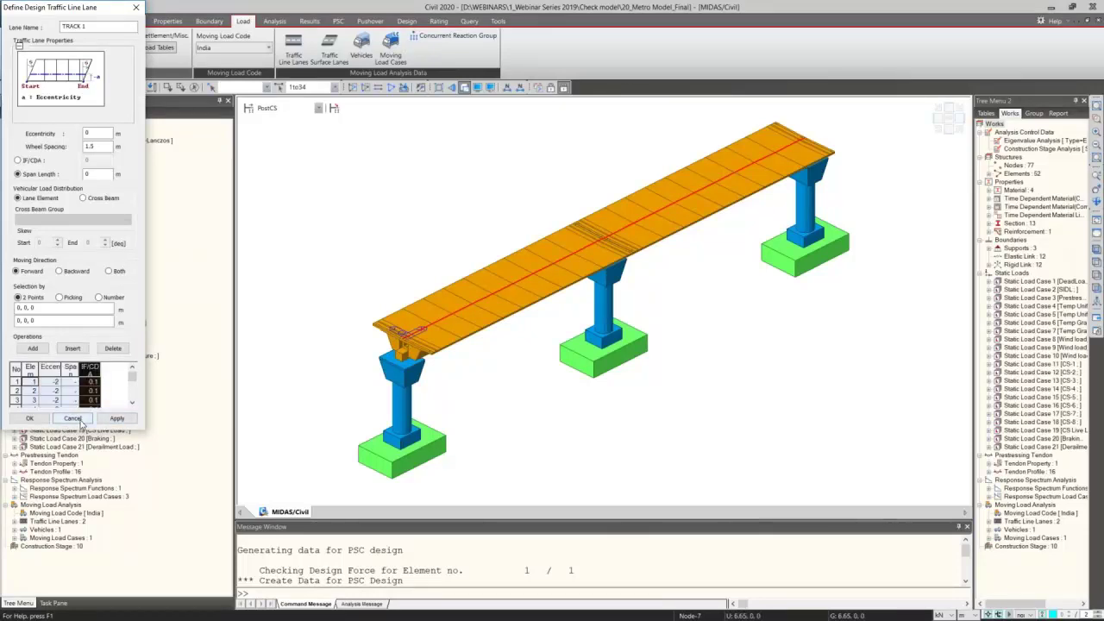
{"action": "left_click", "coordinate": [74, 419]}
{"action": "left_click", "coordinate": [118, 85]}
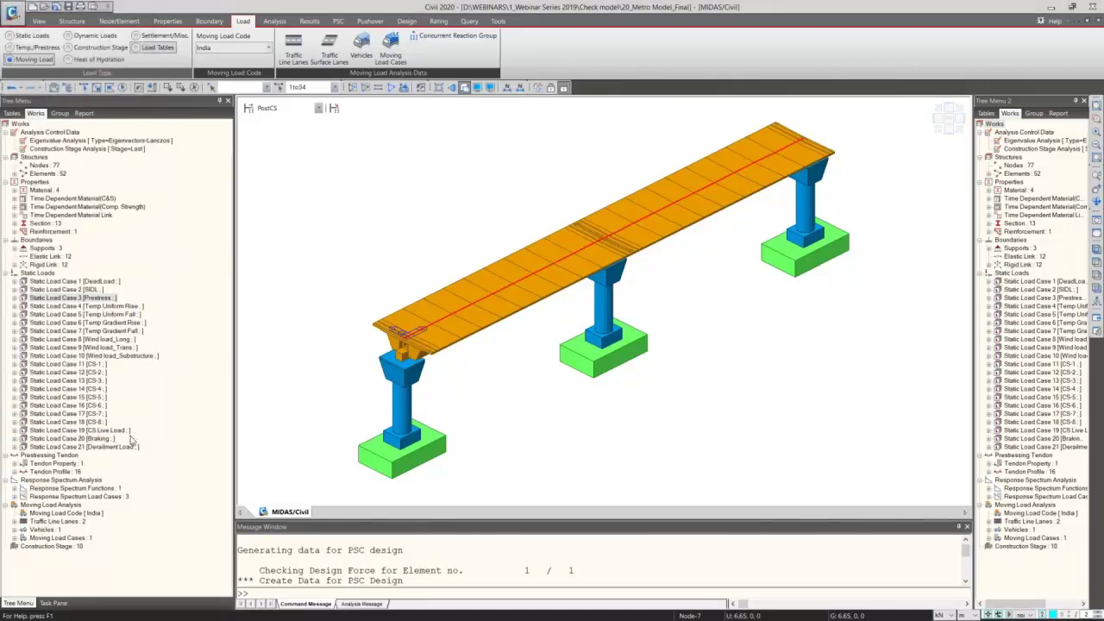
Step: Expand the traffic line lanes in the works tree and display the TRACK 1 and TRACK 2 lanes on the deck
{"action": "double_click", "coordinate": [62, 522]}
{"action": "right_click", "coordinate": [69, 531]}
{"action": "left_click", "coordinate": [93, 547]}
{"action": "right_click", "coordinate": [86, 539]}
{"action": "left_click", "coordinate": [113, 559]}
{"action": "scroll", "coordinate": [427, 335], "scroll_direction": "up", "scroll_amount": 3}
{"action": "scroll", "coordinate": [424, 330], "scroll_direction": "up", "scroll_amount": 3}
{"action": "scroll", "coordinate": [269, 457], "scroll_direction": "down", "scroll_amount": 5}
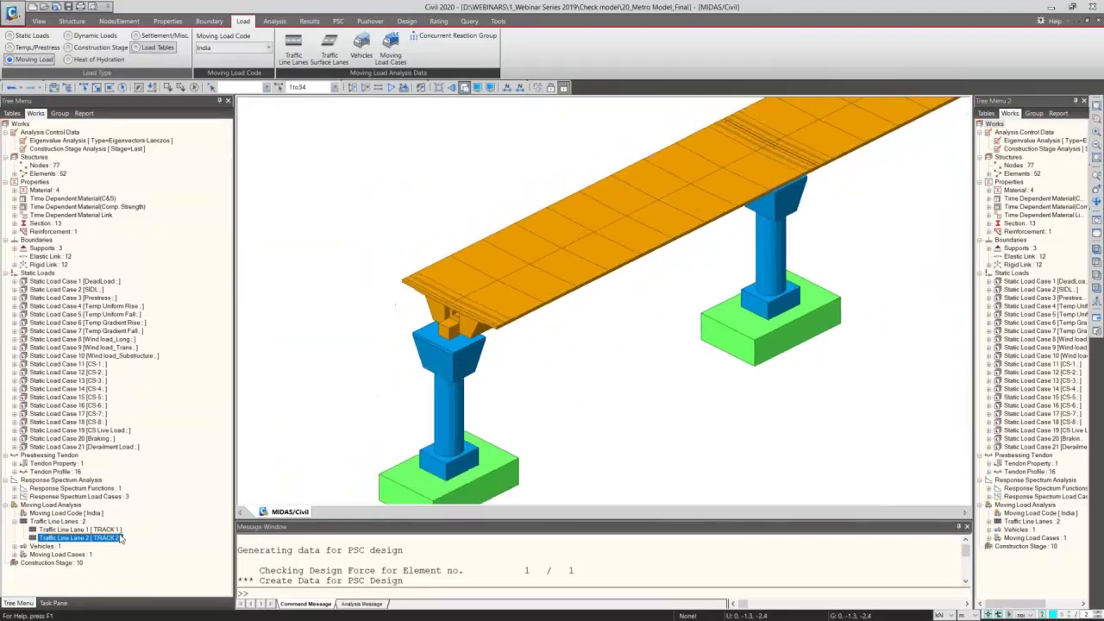
{"action": "right_click", "coordinate": [113, 536]}
{"action": "left_click", "coordinate": [128, 558]}
Step: Open the Train MVL moving load case and its Metro Train Load sub-load case for inspection
{"action": "left_click", "coordinate": [48, 548]}
{"action": "left_click", "coordinate": [64, 556]}
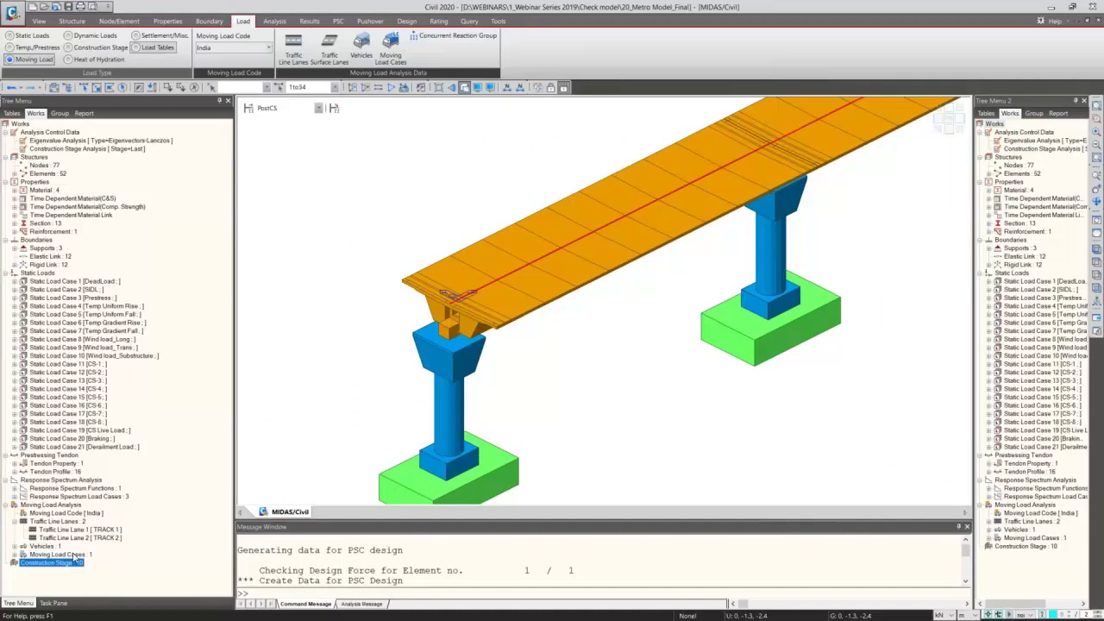
{"action": "left_click", "coordinate": [278, 111]}
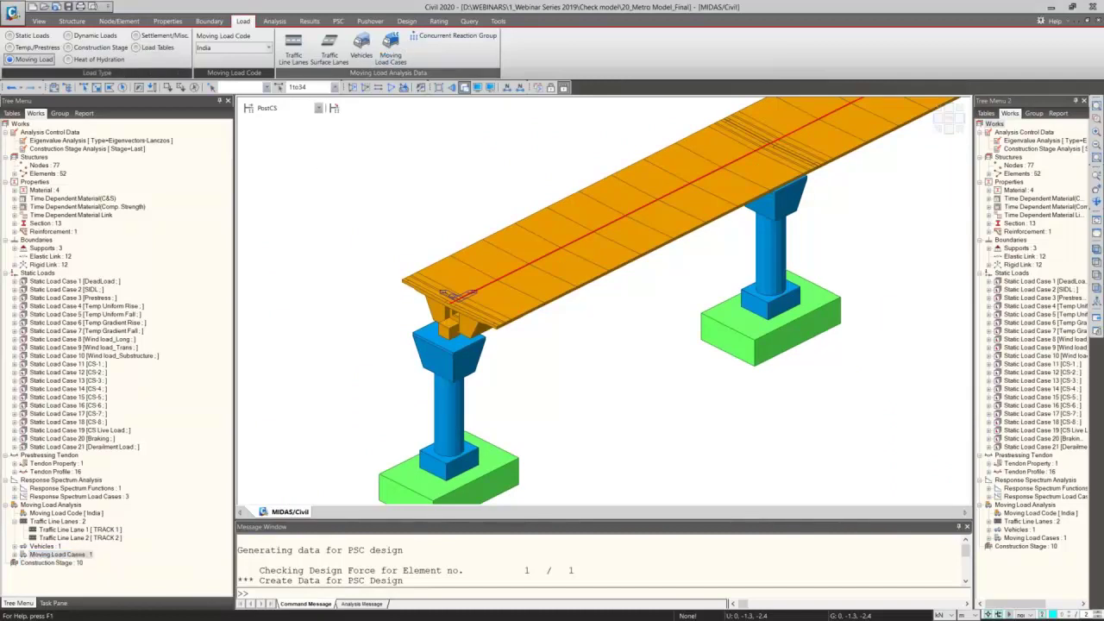
{"action": "left_click_drag", "start_coordinate": [478, 97], "coordinate": [484, 135]}
{"action": "left_click", "coordinate": [460, 166]}
{"action": "left_click", "coordinate": [302, 207]}
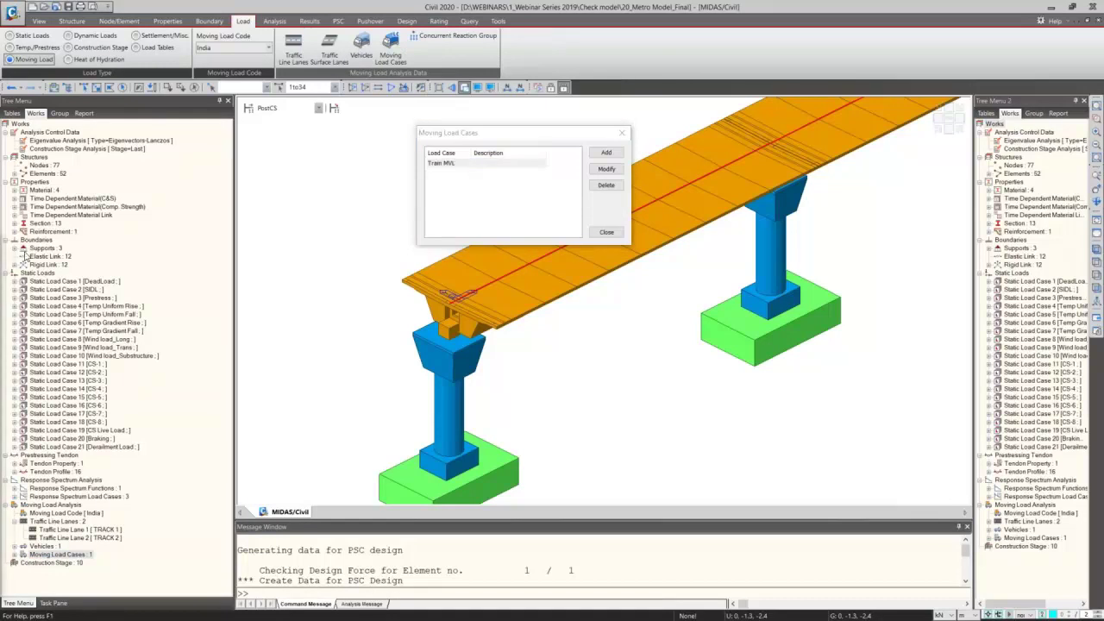
{"action": "double_click", "coordinate": [441, 163]}
{"action": "left_click", "coordinate": [488, 339]}
{"action": "double_click", "coordinate": [488, 338]}
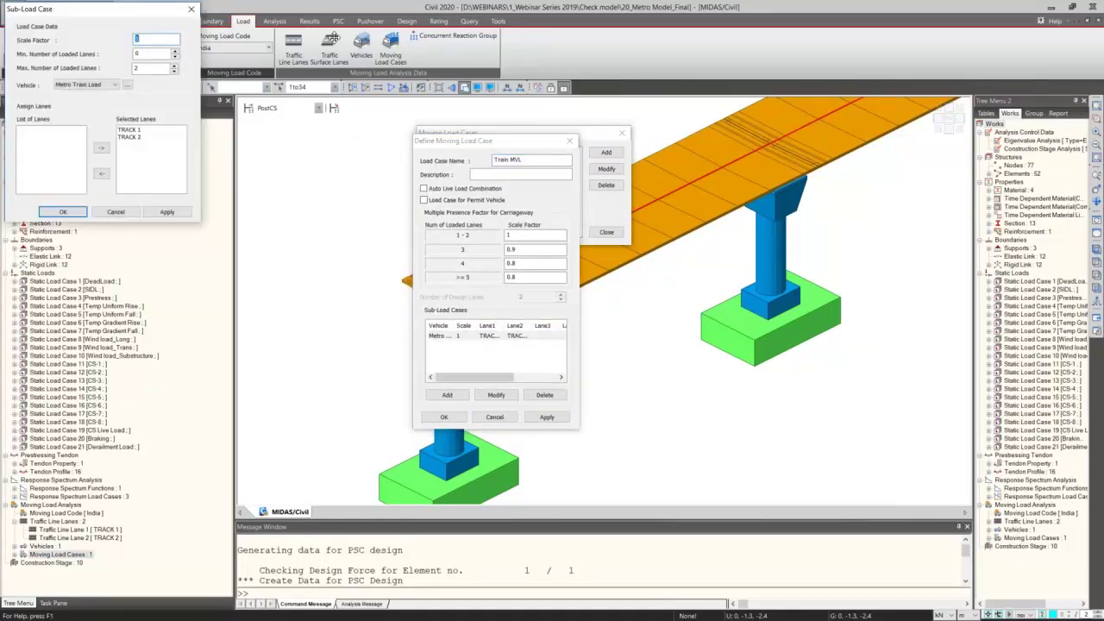
Step: Check the minimum and maximum number of loaded lanes in the sub-load case, then close the moving load case definitions
{"action": "double_click", "coordinate": [795, 98]}
{"action": "type", "text": "0"}
{"action": "double_click", "coordinate": [802, 113]}
{"action": "left_click", "coordinate": [721, 256]}
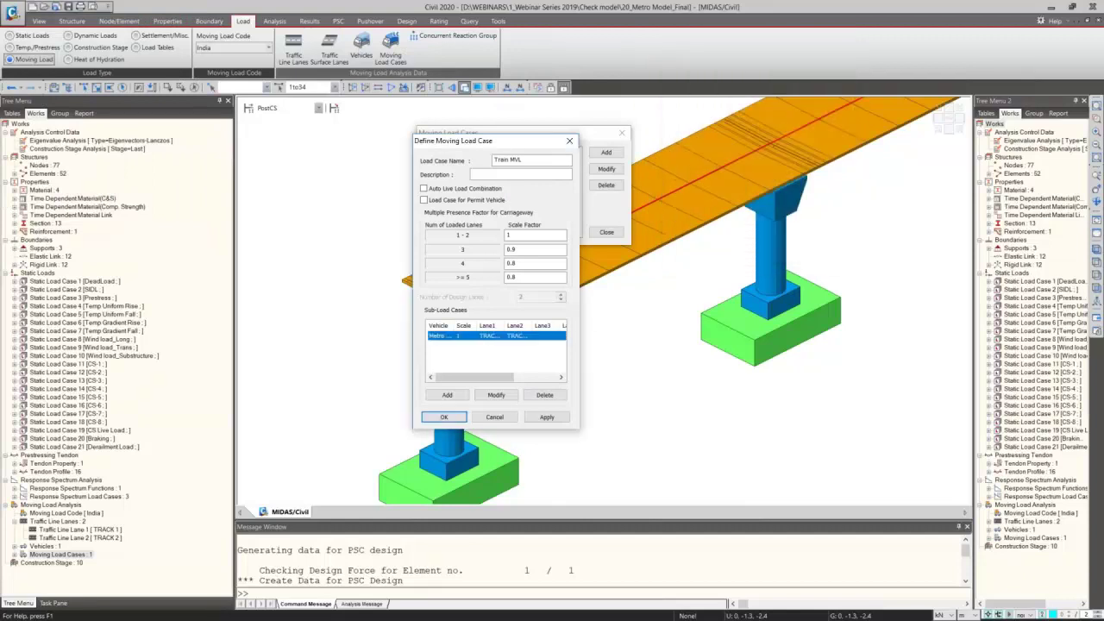
{"action": "left_click", "coordinate": [444, 417]}
{"action": "left_click", "coordinate": [608, 232]}
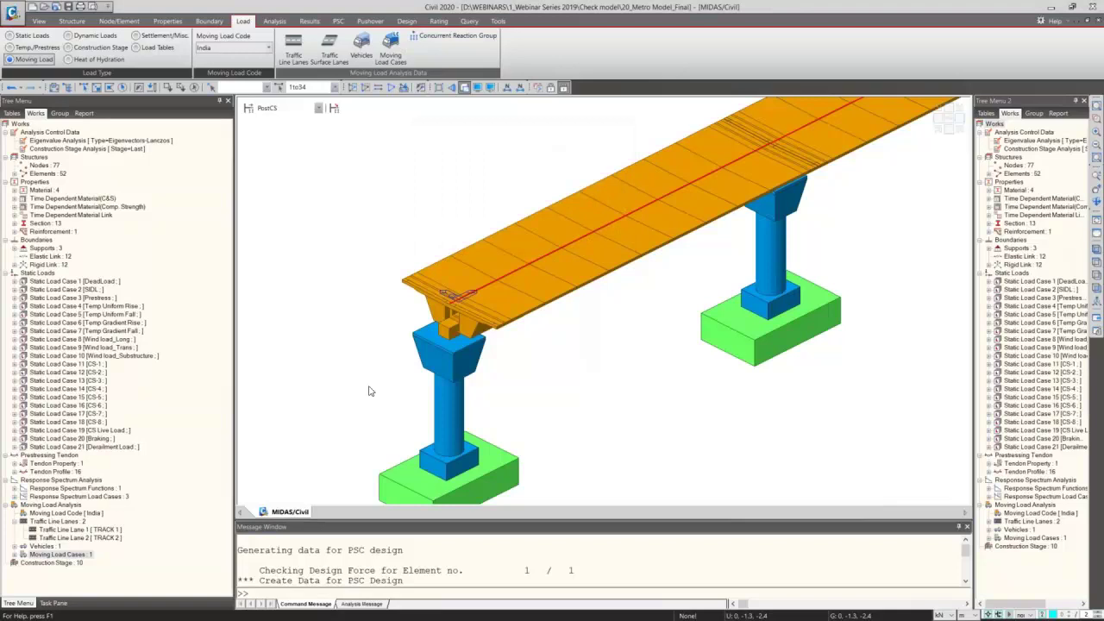
Step: Reopen the TRACK 1 lane definition from the works tree to examine its properties, then close it without changes
{"action": "right_click", "coordinate": [108, 534]}
{"action": "left_click", "coordinate": [130, 573]}
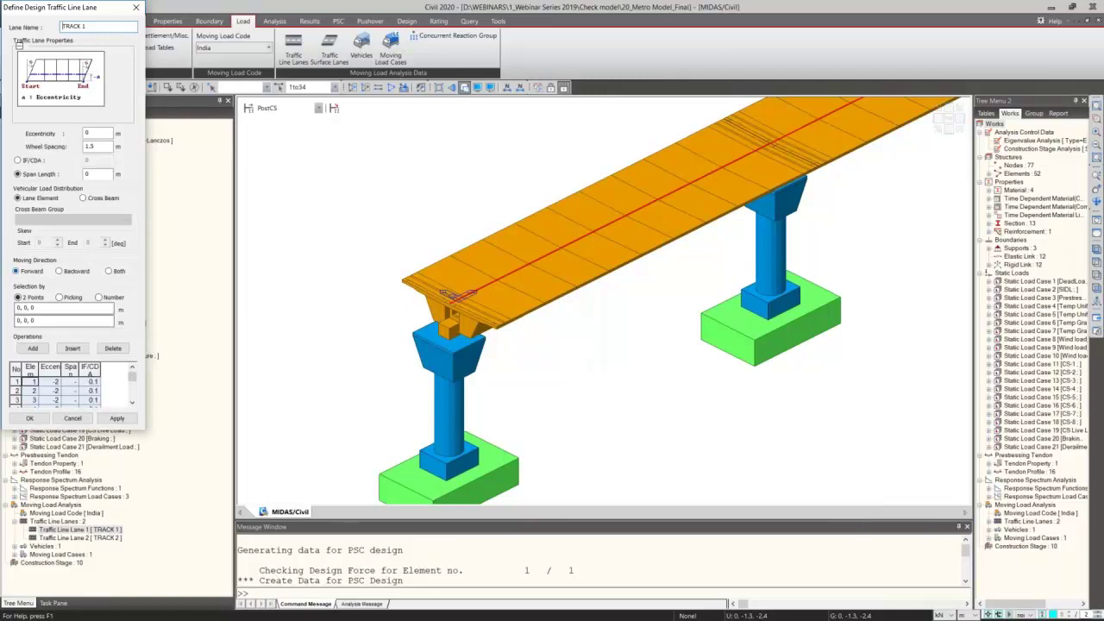
{"action": "left_click", "coordinate": [76, 419]}
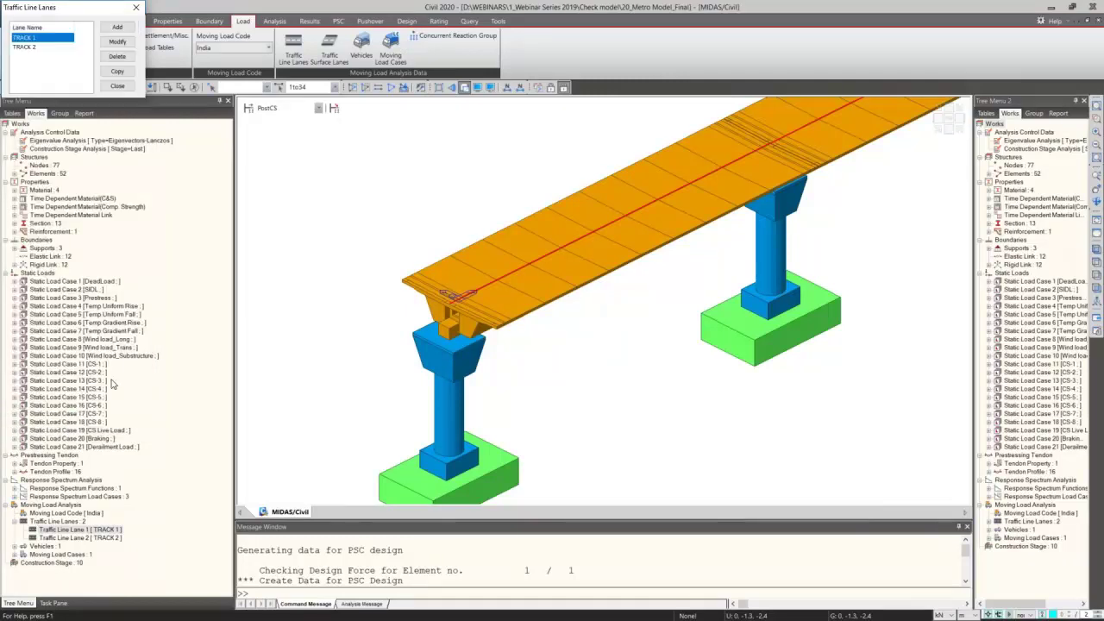
{"action": "left_click", "coordinate": [118, 89]}
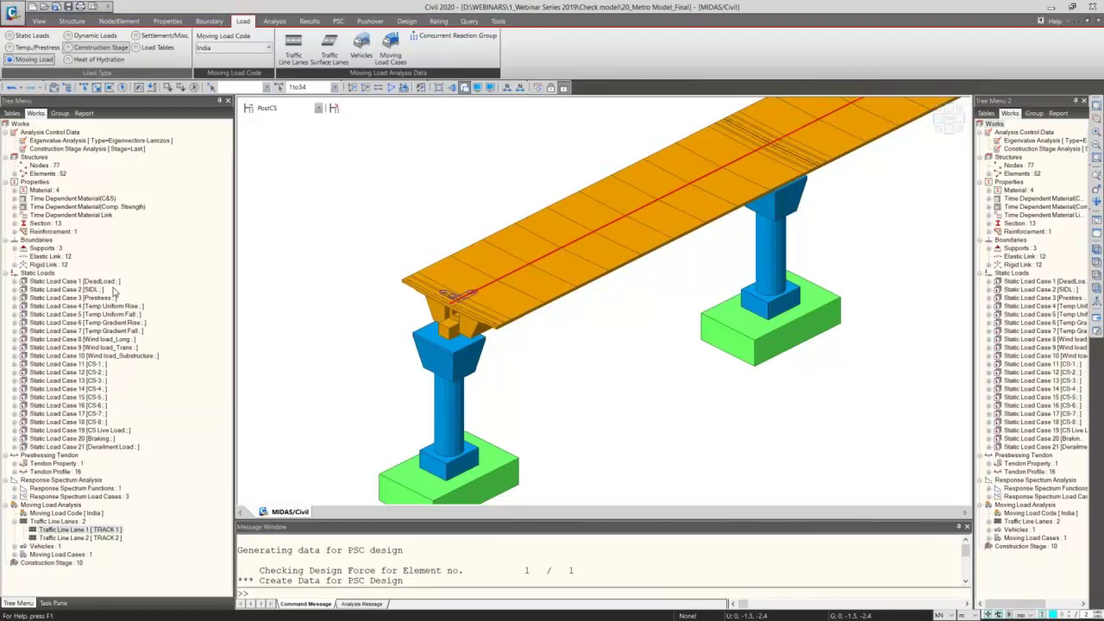
Step: Examine the IS1893(2002) response spectrum function and its design spectrum parameters, then close them without changes
{"action": "left_click", "coordinate": [91, 36]}
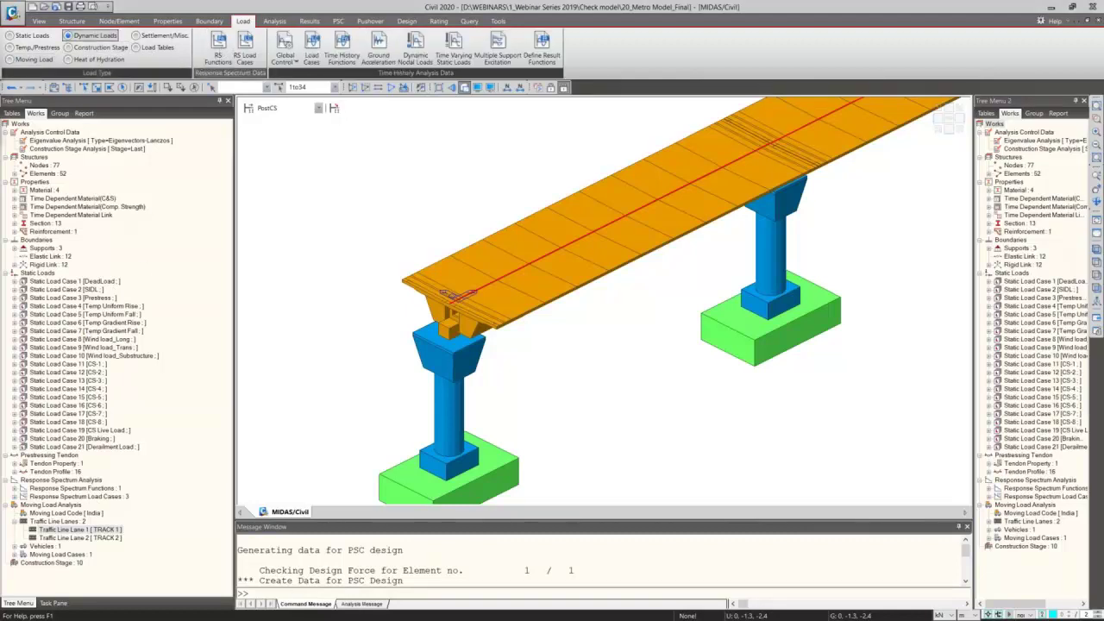
{"action": "left_click", "coordinate": [219, 47]}
{"action": "left_click", "coordinate": [444, 106]}
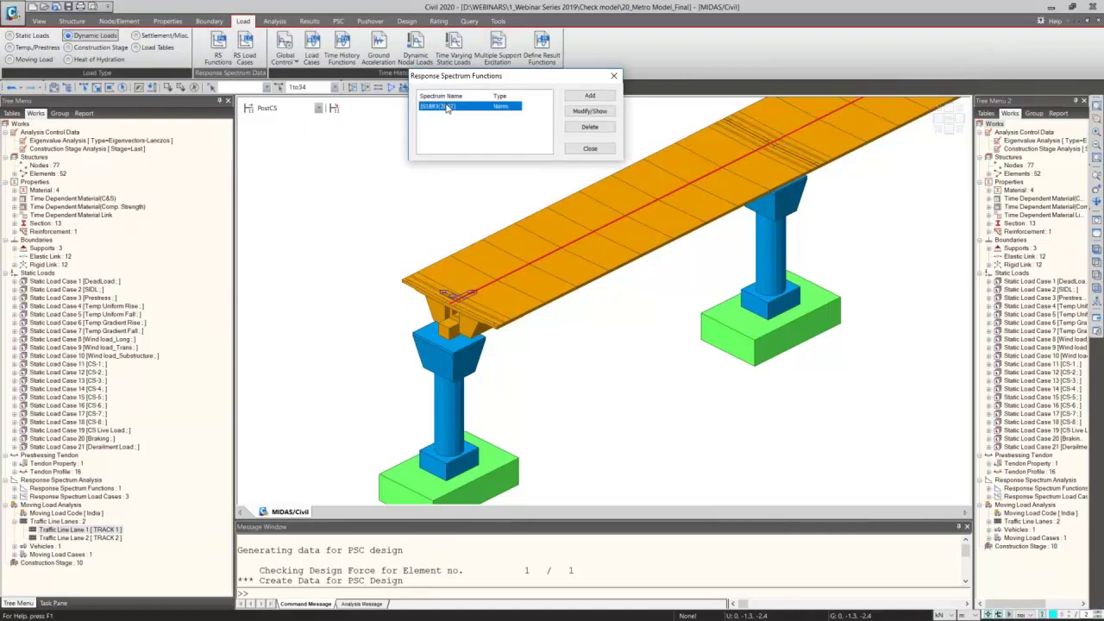
{"action": "left_click", "coordinate": [590, 110]}
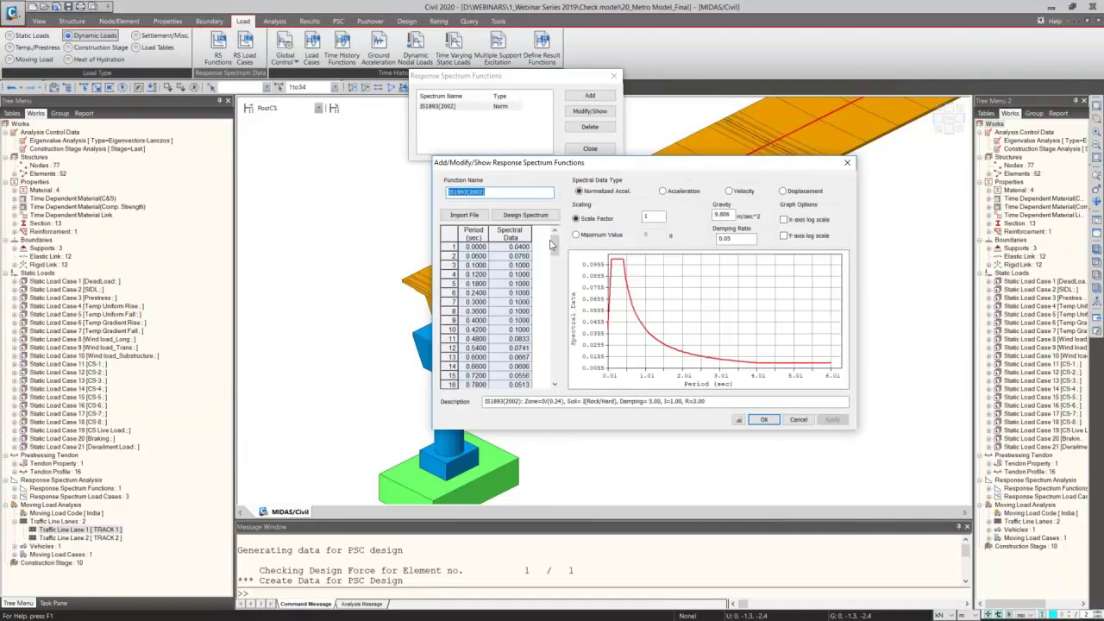
{"action": "left_click", "coordinate": [525, 215]}
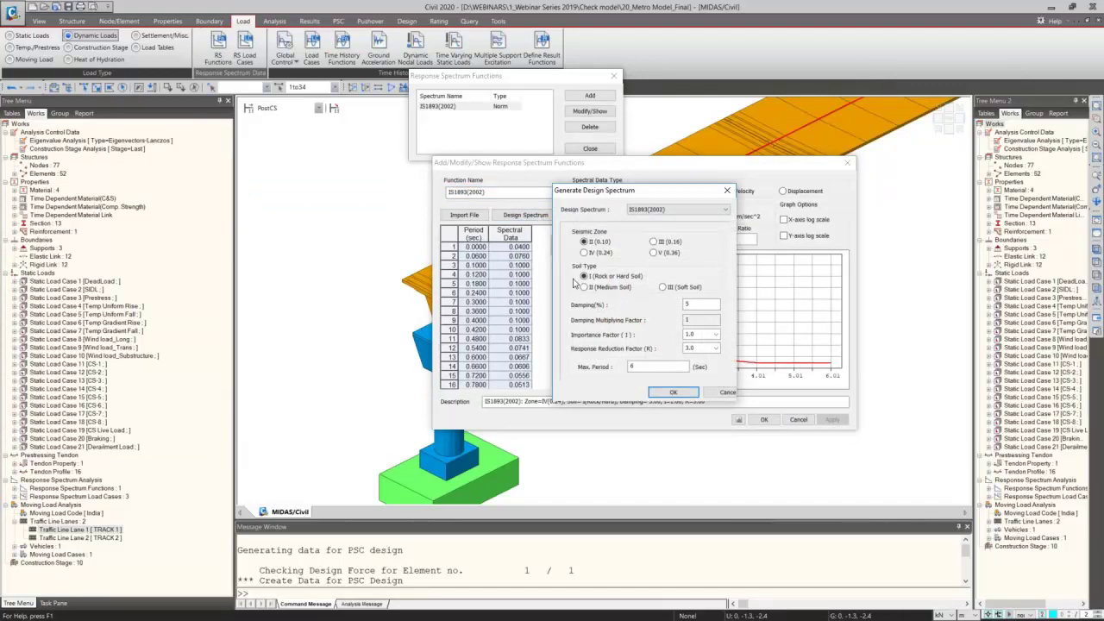
{"action": "left_click", "coordinate": [726, 395]}
{"action": "left_click", "coordinate": [799, 420]}
{"action": "left_click", "coordinate": [590, 148]}
Step: Review the directions and excitation angles of response spectrum load cases RS-X, RS-Y and RS-Z
{"action": "left_click", "coordinate": [245, 44]}
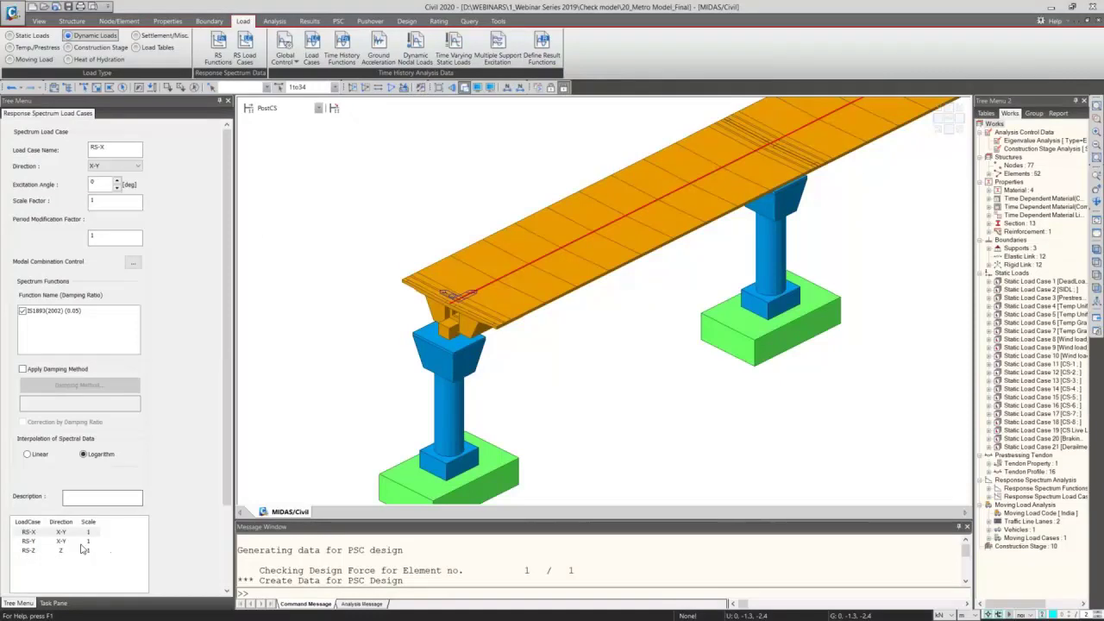
{"action": "left_click", "coordinate": [63, 549]}
{"action": "left_click", "coordinate": [60, 533]}
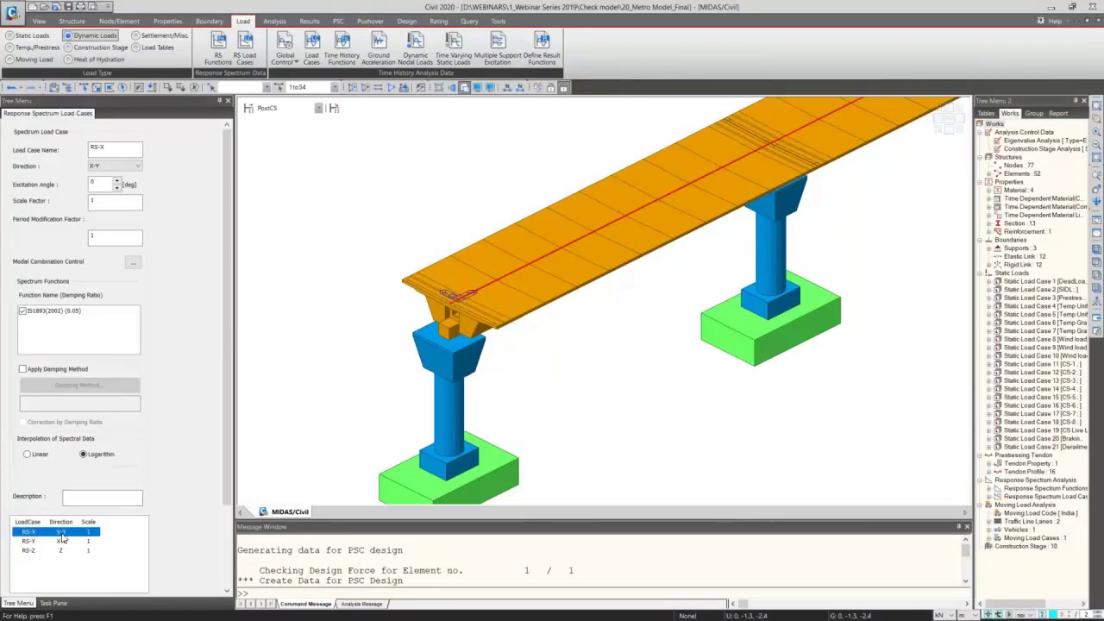
{"action": "double_click", "coordinate": [99, 184]}
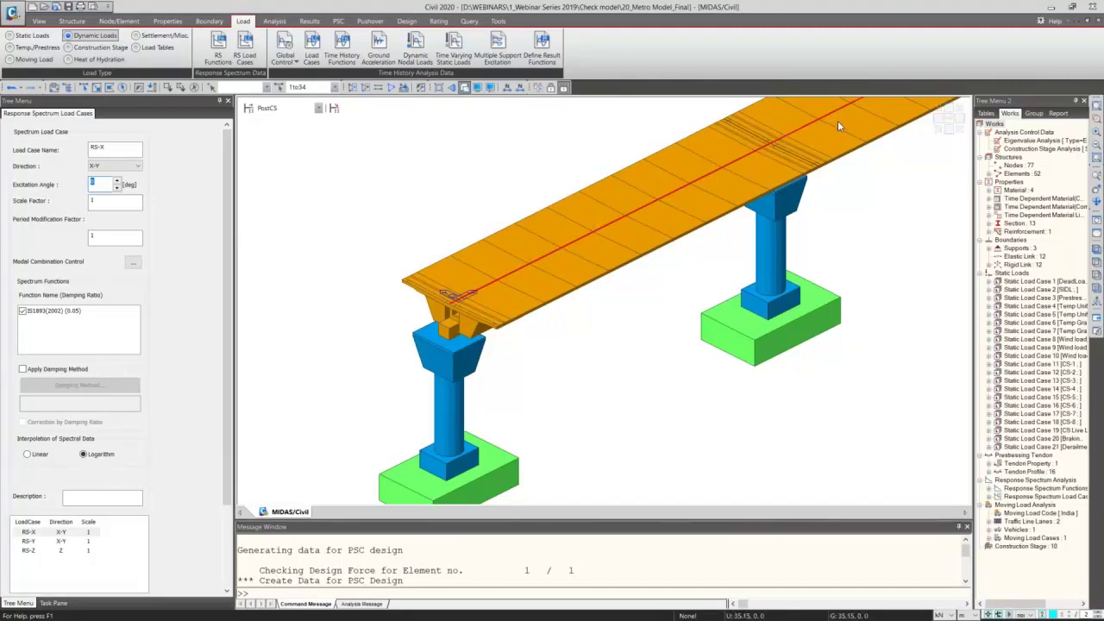
{"action": "left_click", "coordinate": [52, 541]}
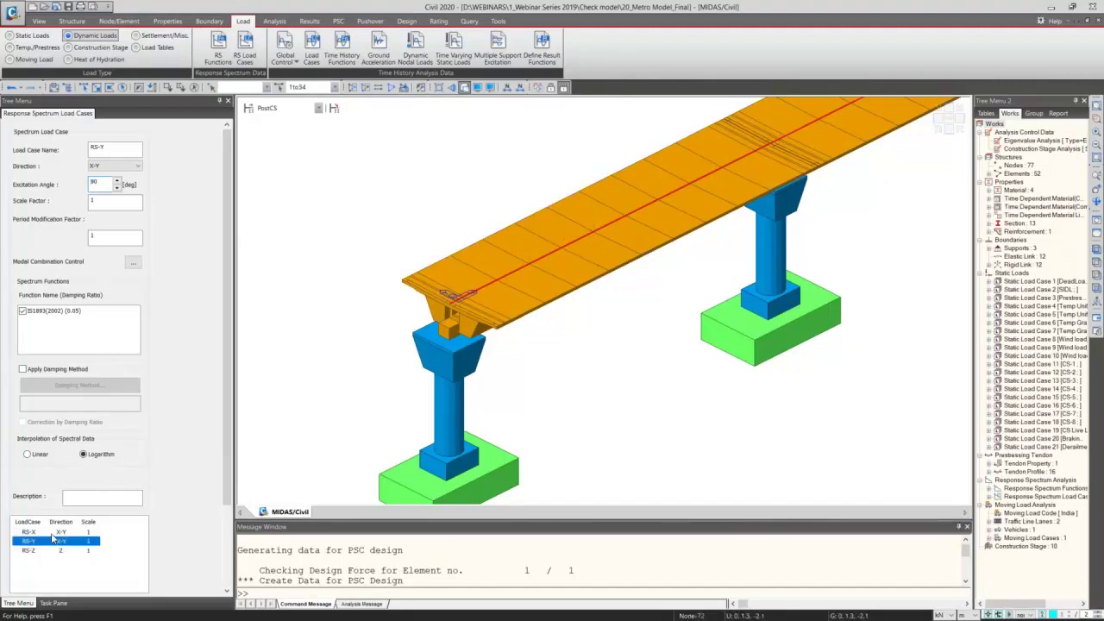
{"action": "double_click", "coordinate": [99, 184]}
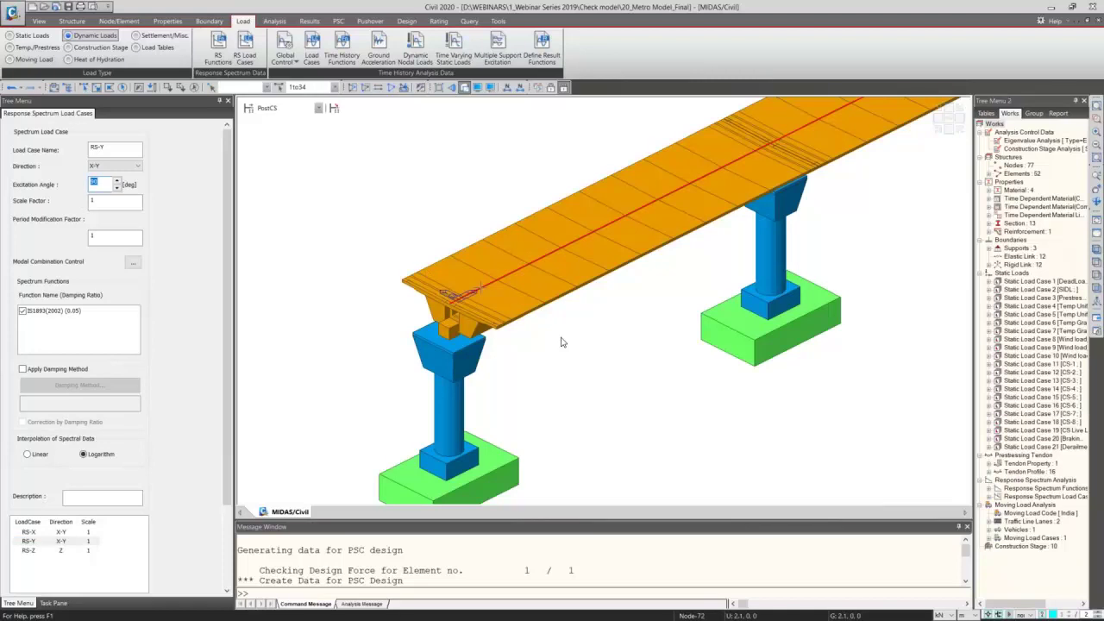
{"action": "left_click", "coordinate": [60, 550]}
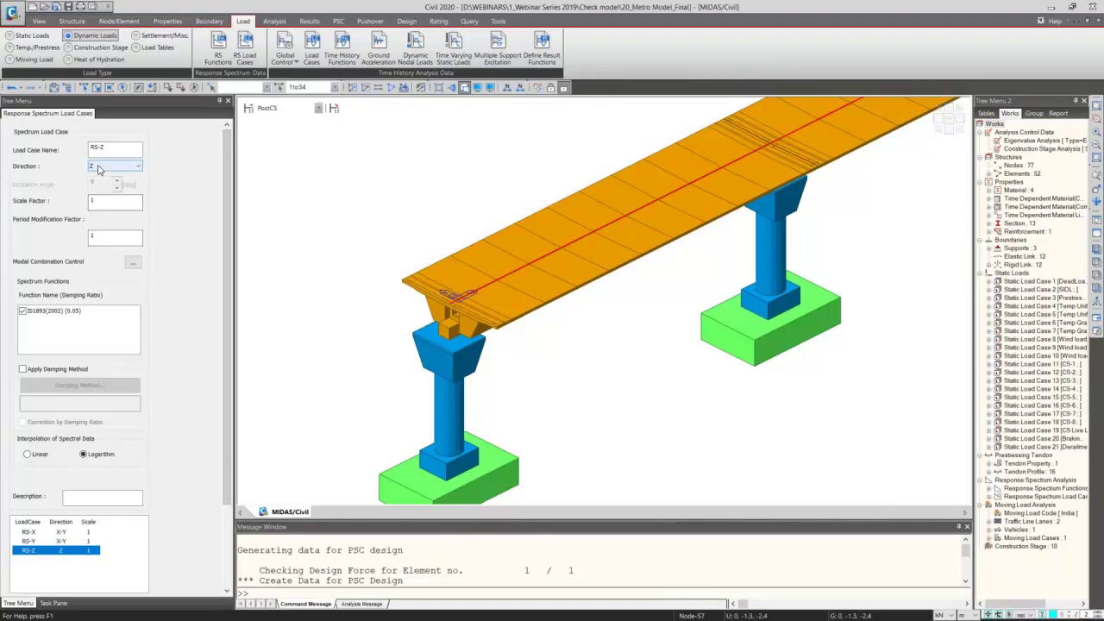
Step: Check the spectrum function assigned to RS-Z and its modal combination type and mode shape selection
{"action": "scroll", "coordinate": [232, 170], "scroll_direction": "down", "scroll_amount": 2}
{"action": "scroll", "coordinate": [232, 170], "scroll_direction": "down", "scroll_amount": 2}
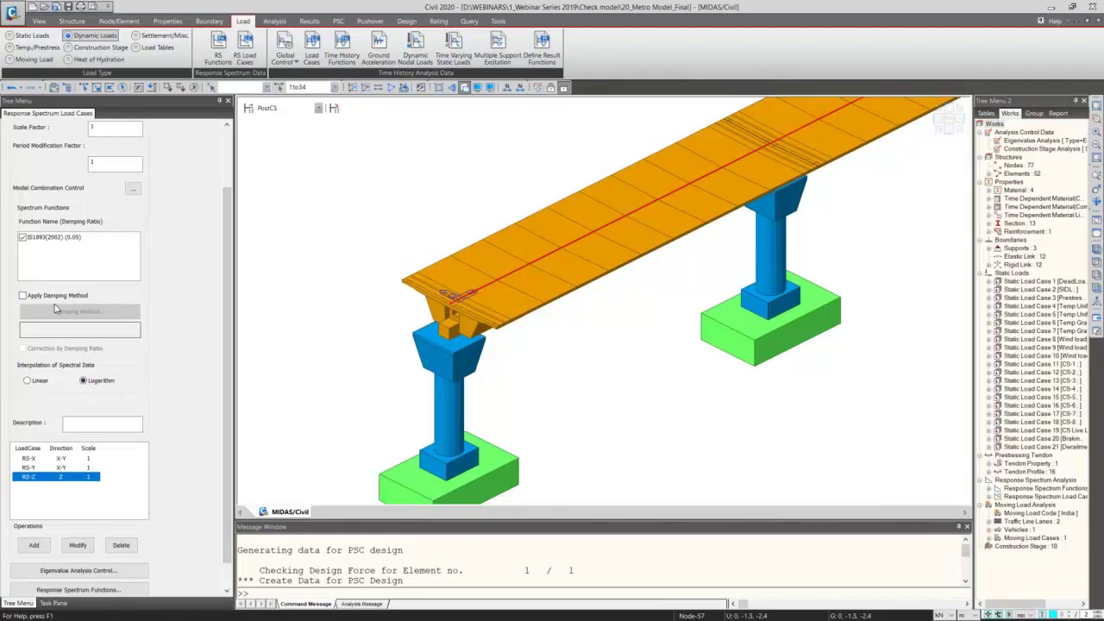
{"action": "left_click", "coordinate": [69, 238]}
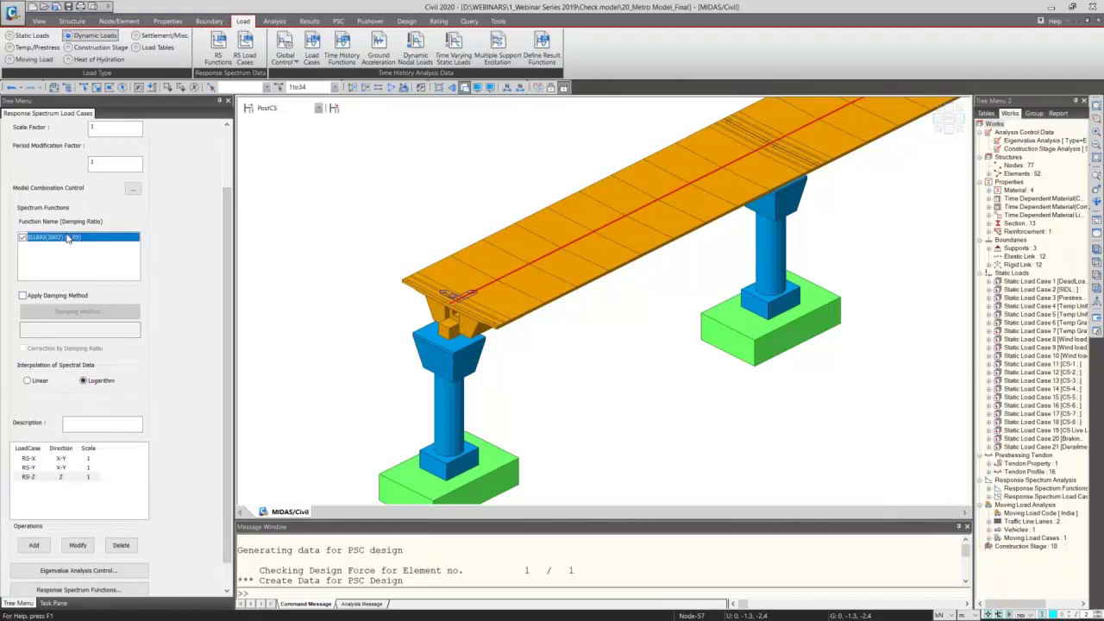
{"action": "left_click", "coordinate": [132, 190]}
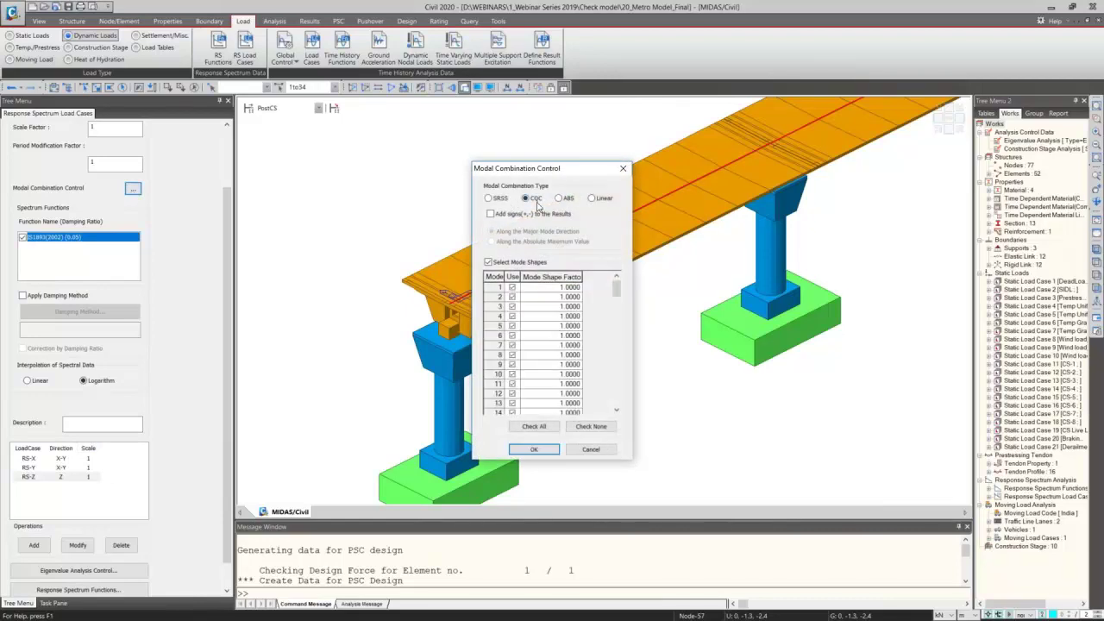
{"action": "left_click", "coordinate": [534, 450]}
Step: Review the eigenvalue analysis type and number of frequencies, close the load case settings and return the model to front view
{"action": "scroll", "coordinate": [160, 547], "scroll_direction": "down", "scroll_amount": 1}
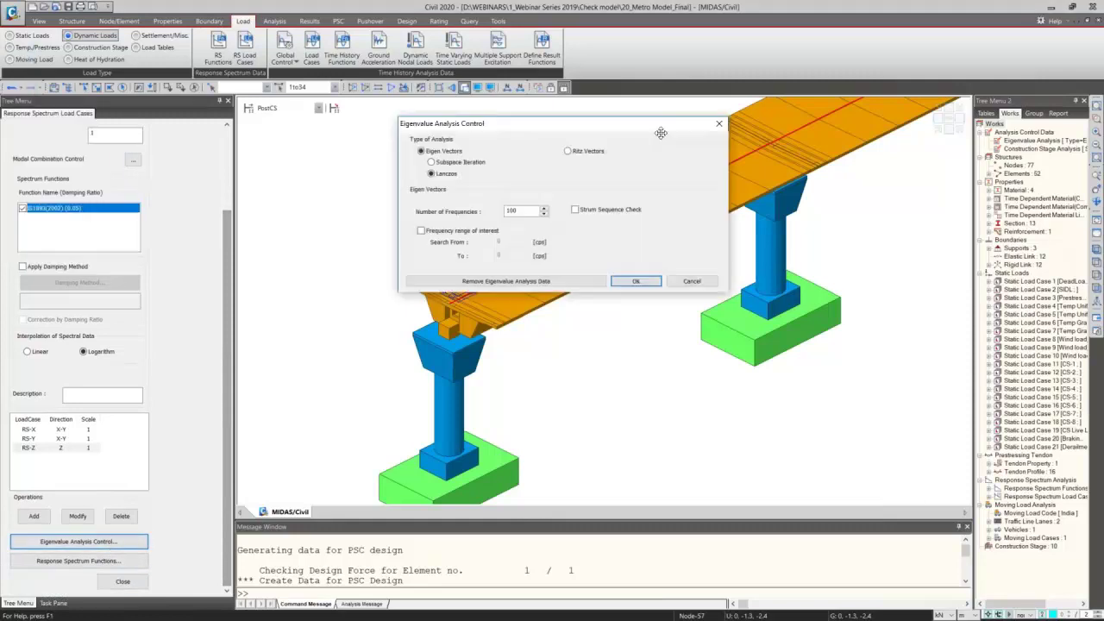
{"action": "left_click", "coordinate": [482, 172]}
{"action": "double_click", "coordinate": [555, 209]}
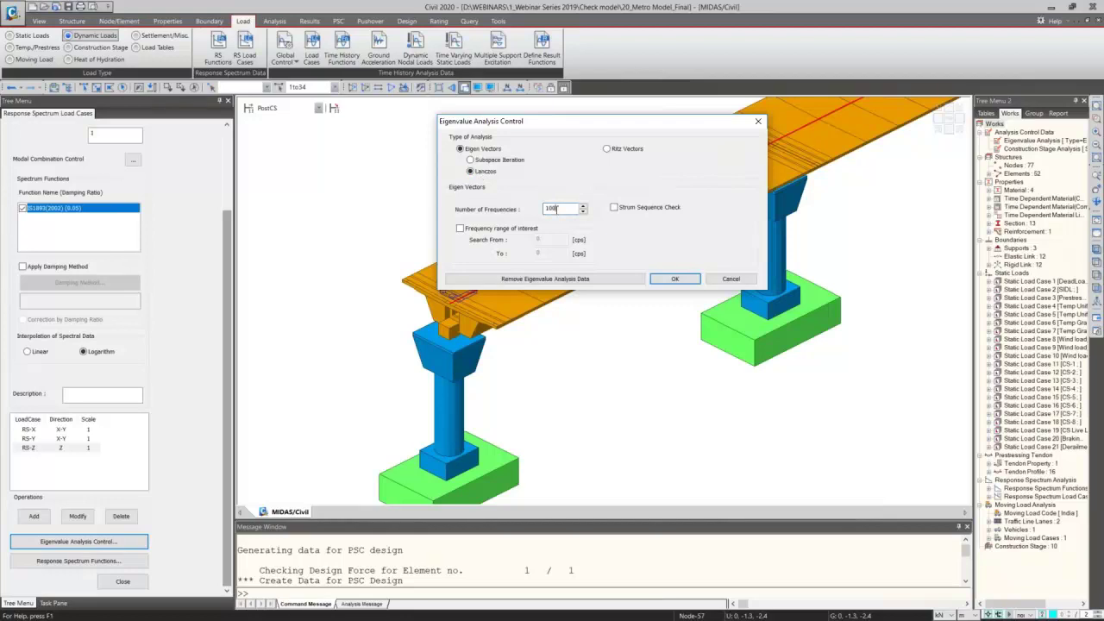
{"action": "left_click", "coordinate": [674, 279]}
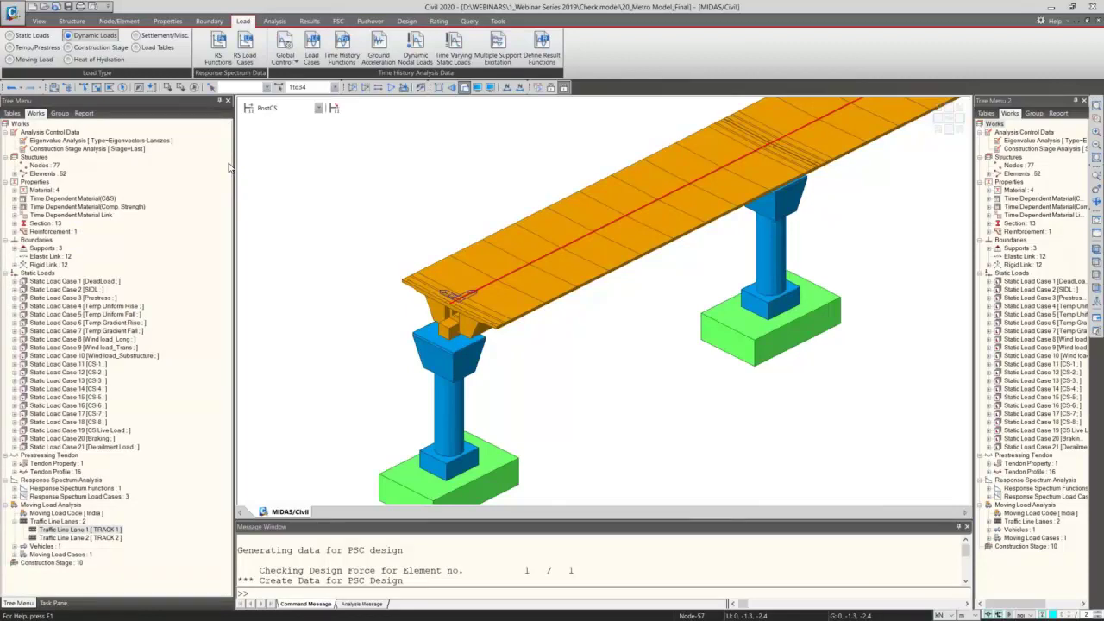
{"action": "left_click", "coordinate": [949, 129]}
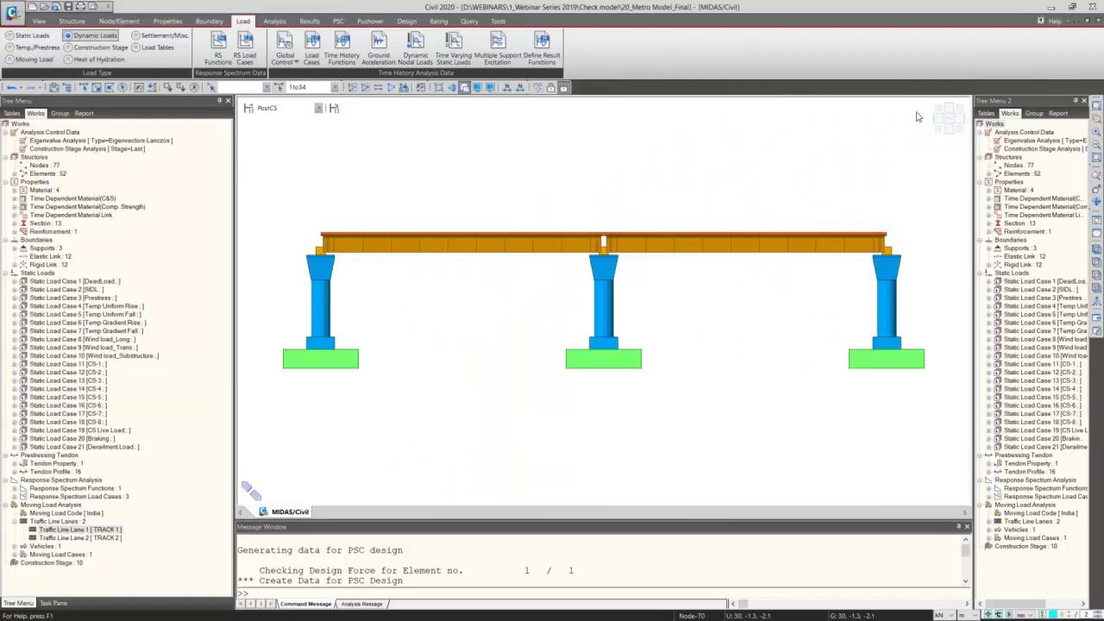
Step: Return the model to isometric view, review the construction stage analysis control settings and close them without changes
{"action": "left_click", "coordinate": [939, 131]}
{"action": "key", "text": "Escape"}
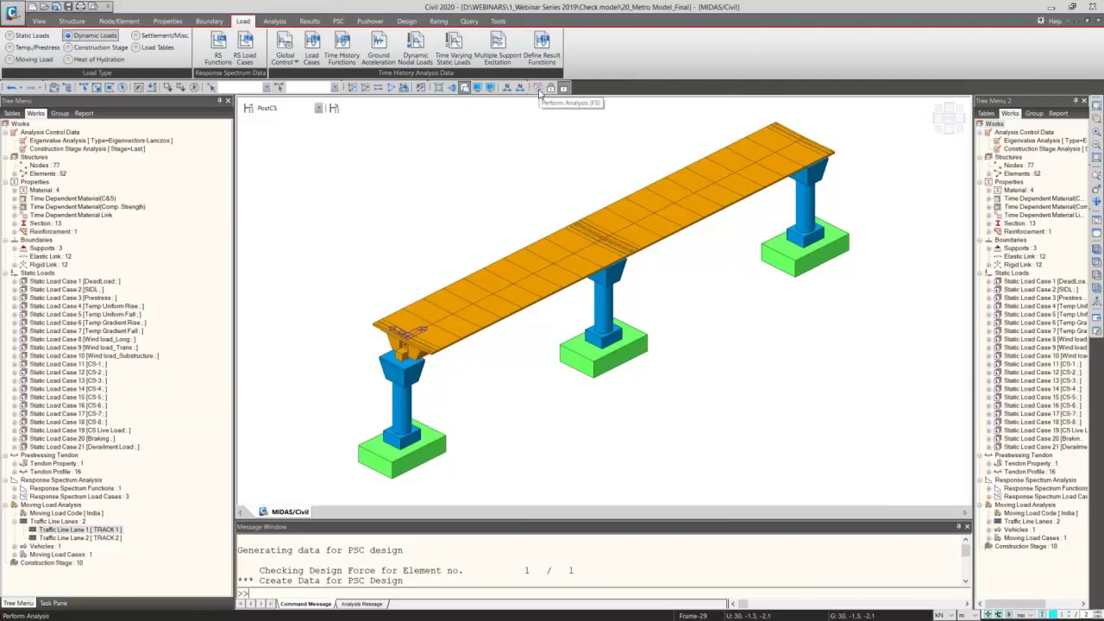
{"action": "left_click", "coordinate": [309, 22]}
{"action": "left_click", "coordinate": [276, 22]}
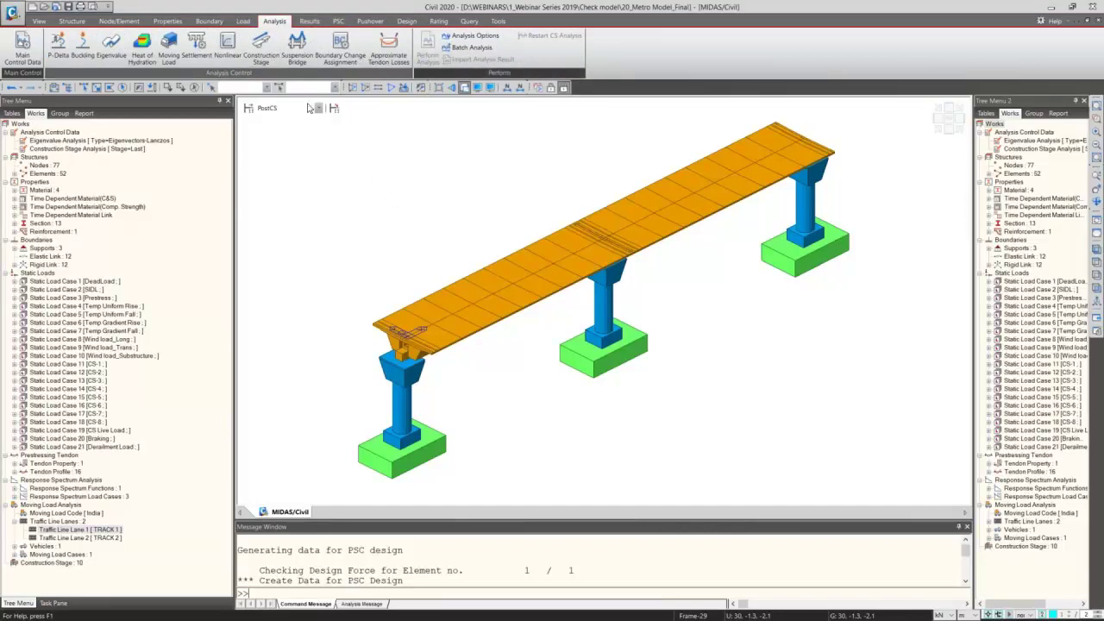
{"action": "left_click", "coordinate": [260, 47]}
{"action": "left_click_drag", "start_coordinate": [371, 162], "coordinate": [358, 124]}
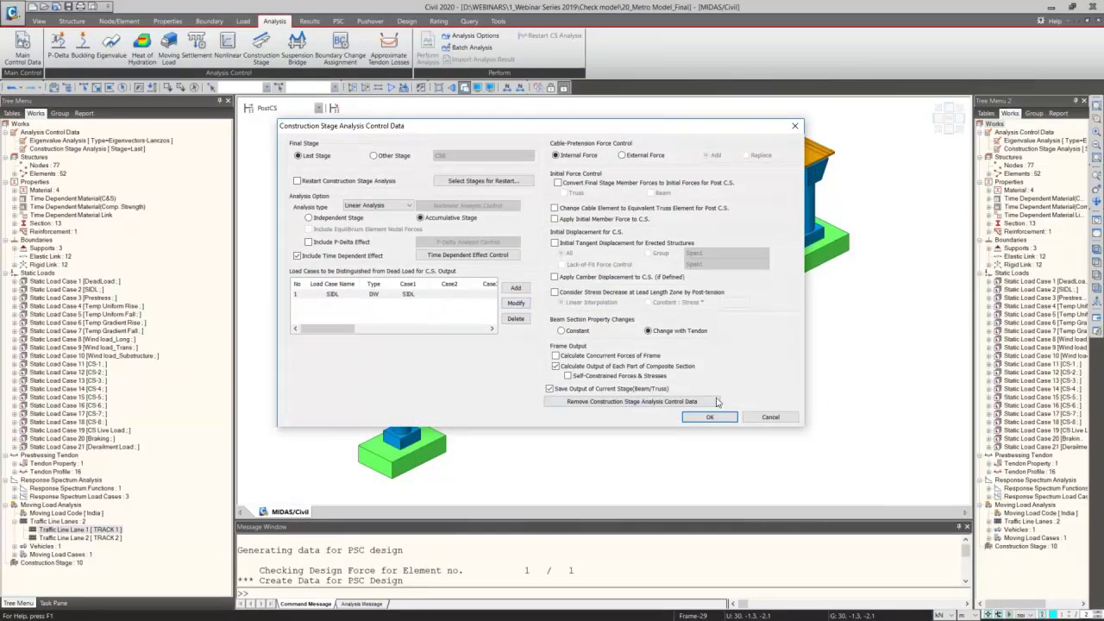
{"action": "left_click", "coordinate": [770, 418]}
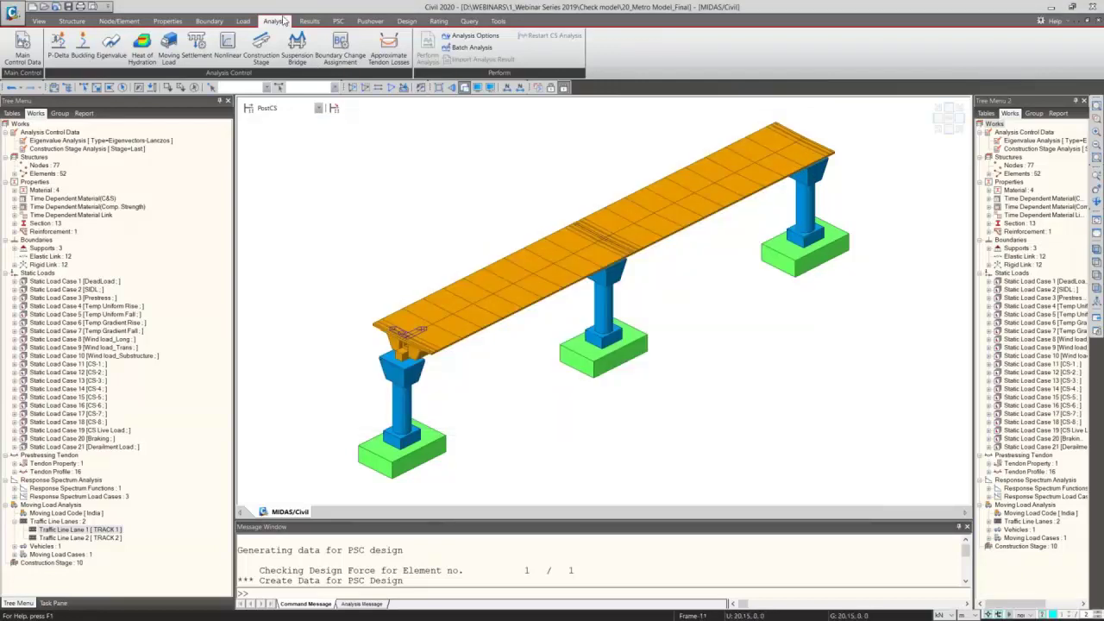
Step: Open the load combinations and review the load cases and factors of the general MVL, Temp, Wind and CS combinations
{"action": "left_click", "coordinate": [309, 22]}
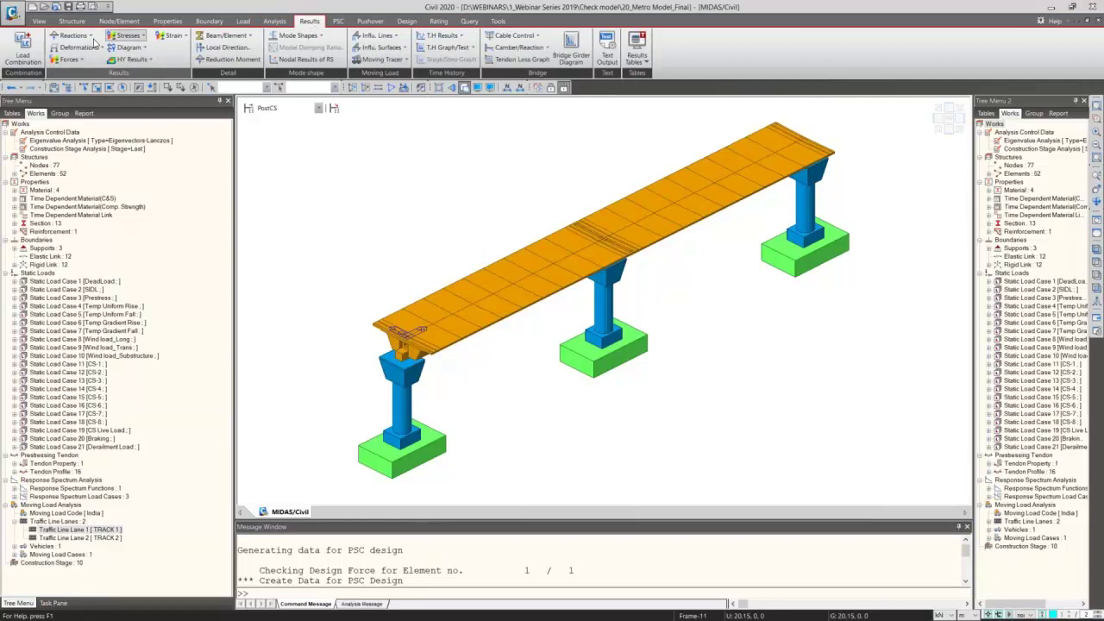
{"action": "left_click", "coordinate": [22, 47]}
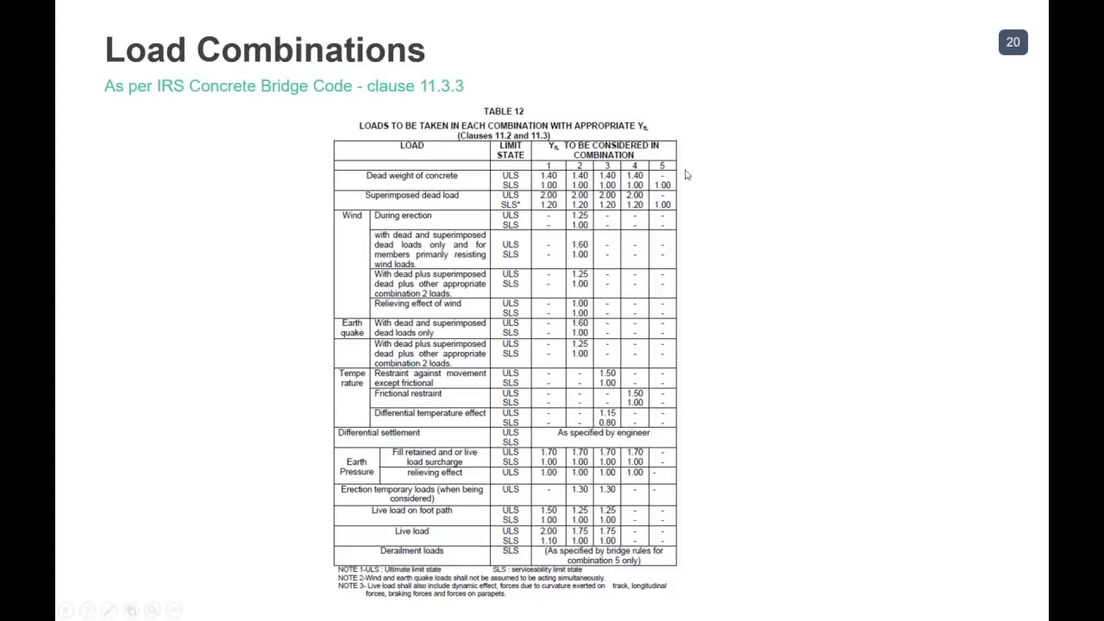
{"action": "key", "text": "alt+Tab"}
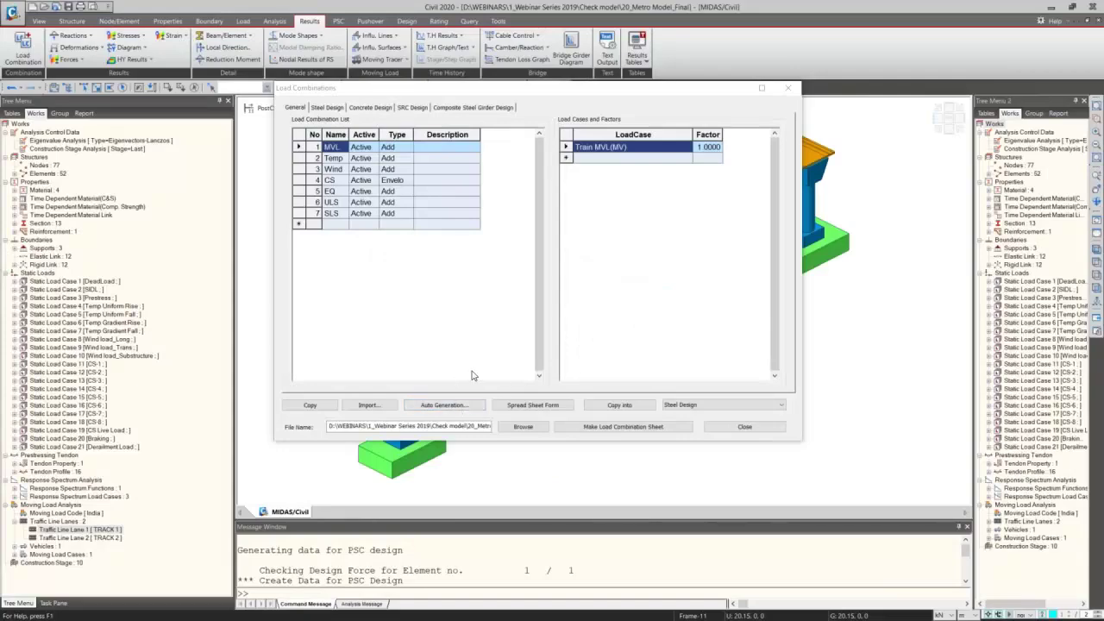
{"action": "left_click_drag", "start_coordinate": [349, 135], "coordinate": [380, 136]}
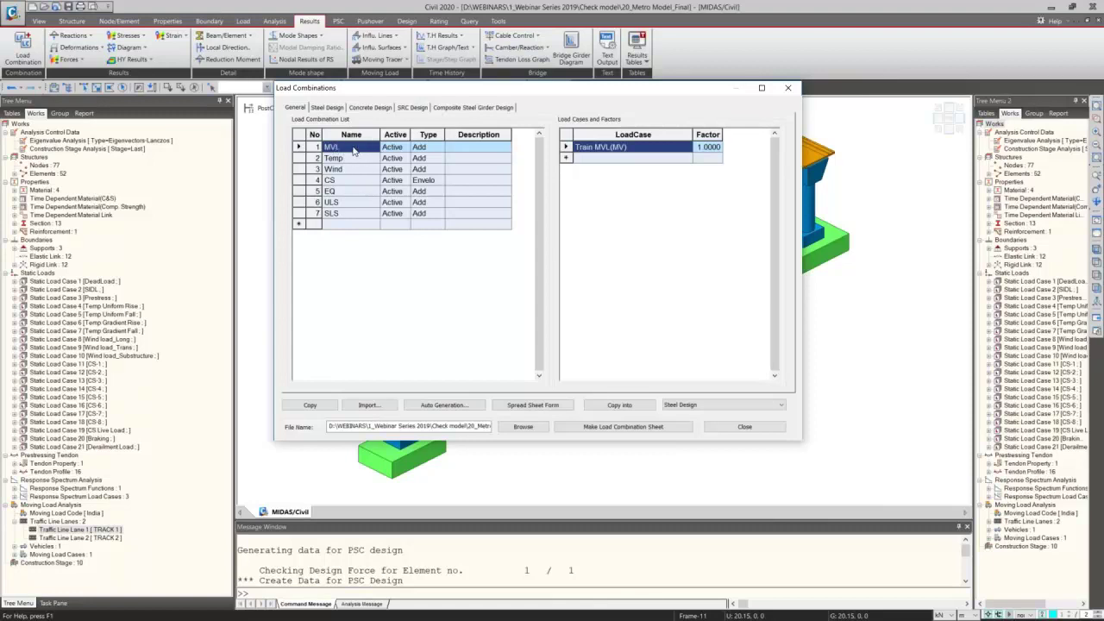
{"action": "left_click", "coordinate": [367, 160]}
{"action": "left_click", "coordinate": [357, 148]}
{"action": "left_click", "coordinate": [348, 165]}
{"action": "left_click", "coordinate": [348, 170]}
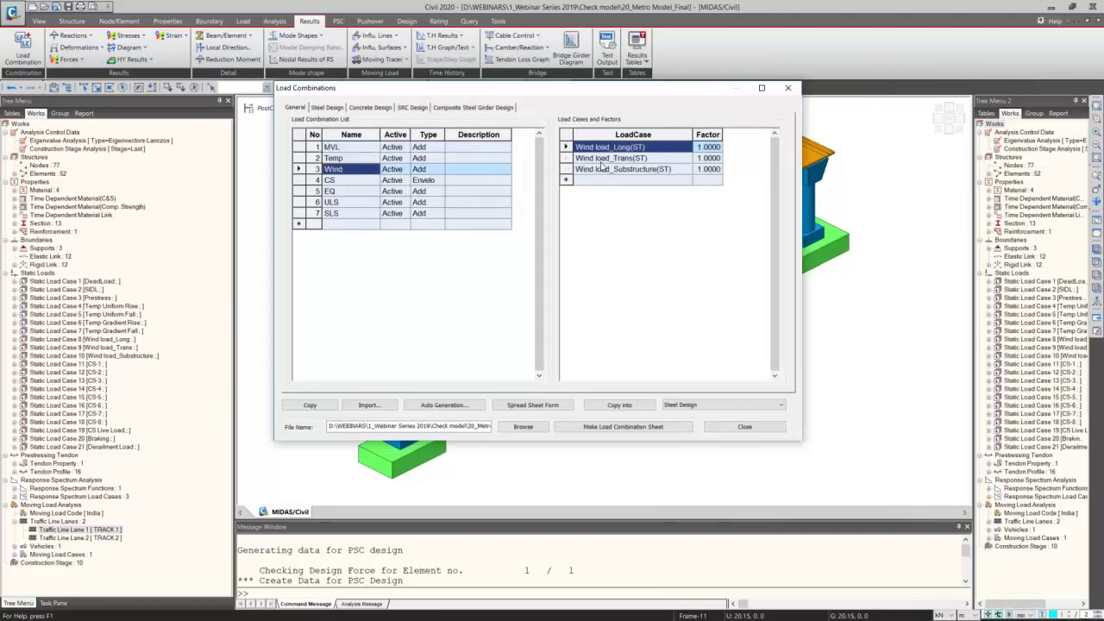
{"action": "left_click", "coordinate": [349, 182]}
{"action": "left_click_drag", "start_coordinate": [404, 87], "coordinate": [453, 113]}
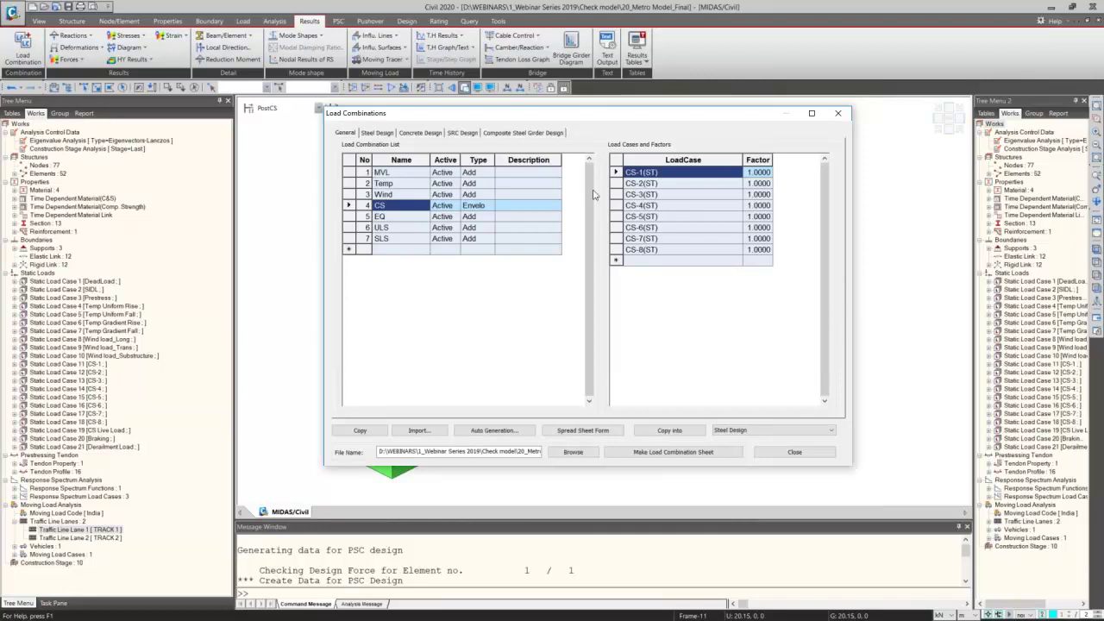
Step: Review the load cases and factors of the general EQ and ULS combinations, recheck the CS envelope, and close the load combinations
{"action": "left_click", "coordinate": [396, 219]}
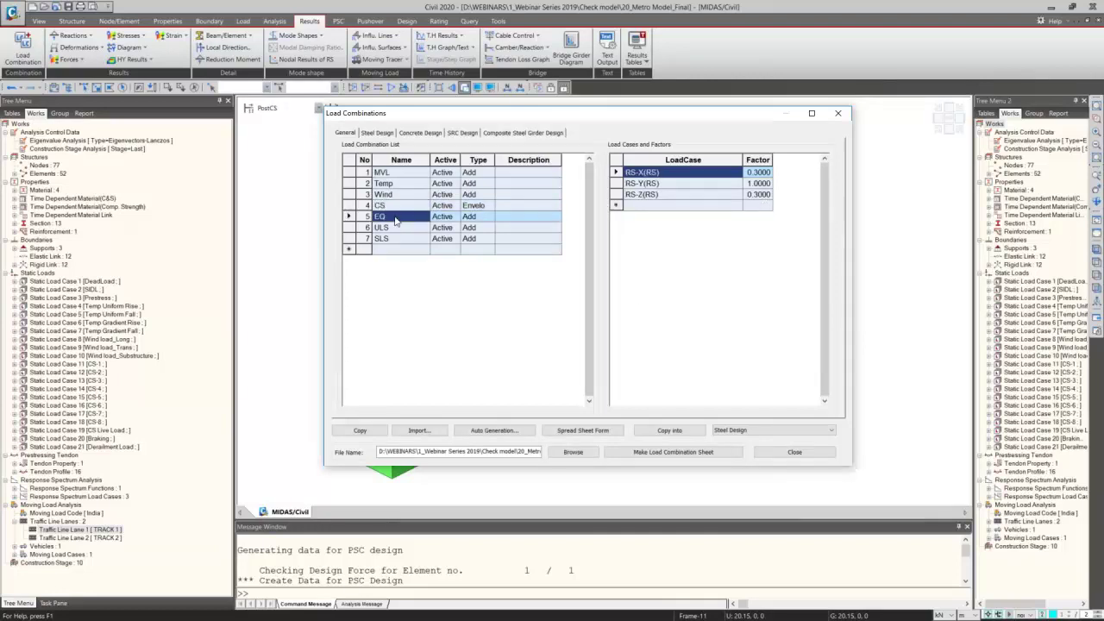
{"action": "left_click", "coordinate": [395, 228]}
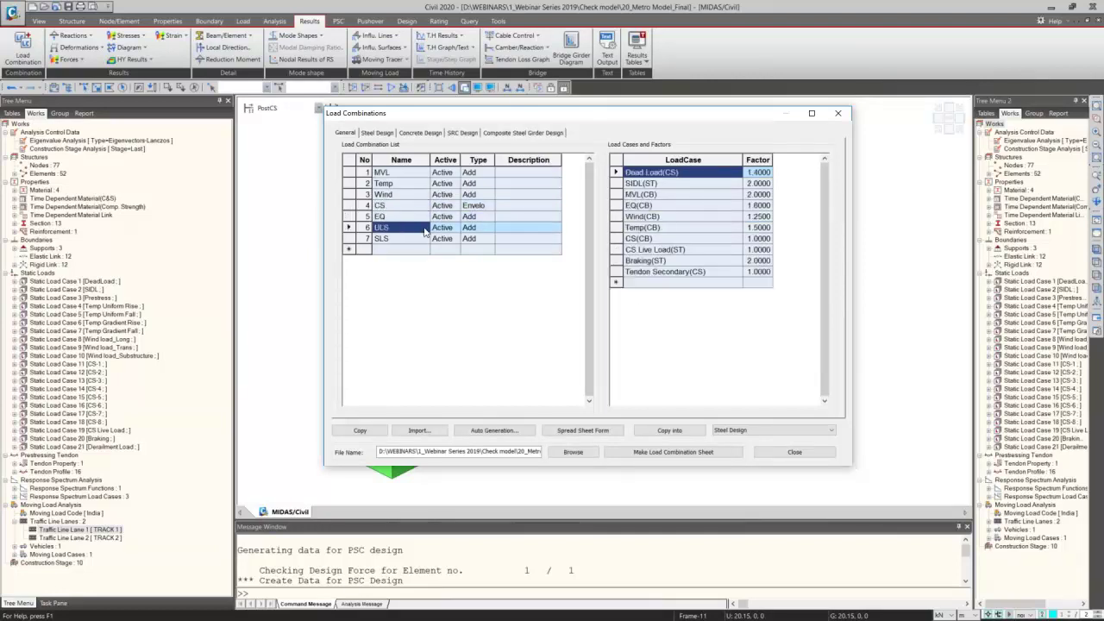
{"action": "left_click", "coordinate": [652, 240]}
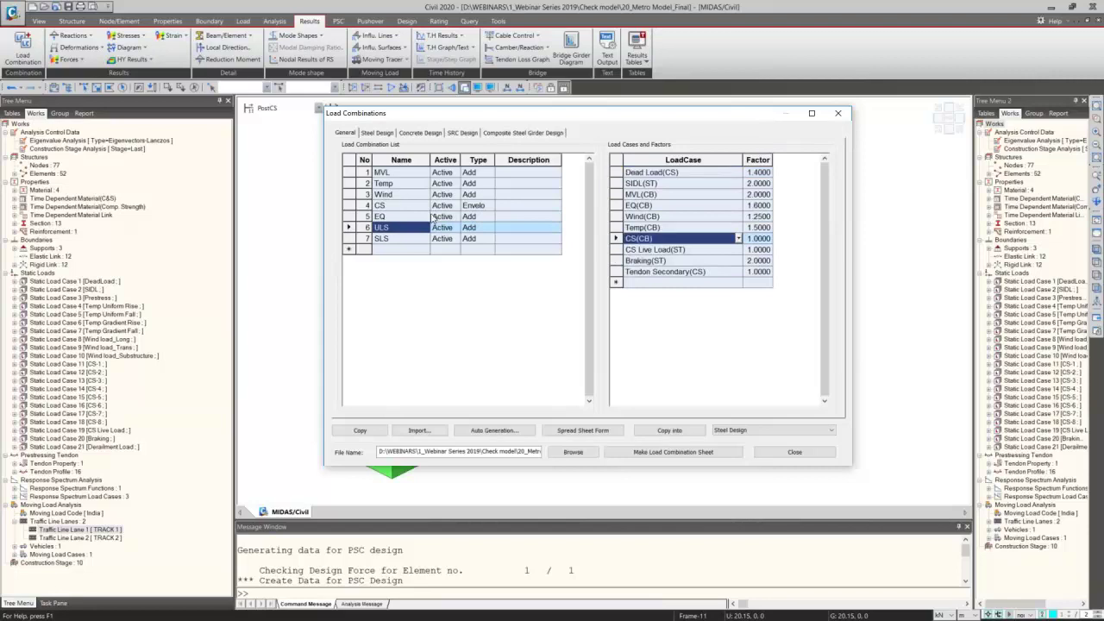
{"action": "left_click", "coordinate": [384, 208]}
{"action": "left_click", "coordinate": [397, 233]}
{"action": "left_click", "coordinate": [636, 241]}
{"action": "left_click", "coordinate": [796, 453]}
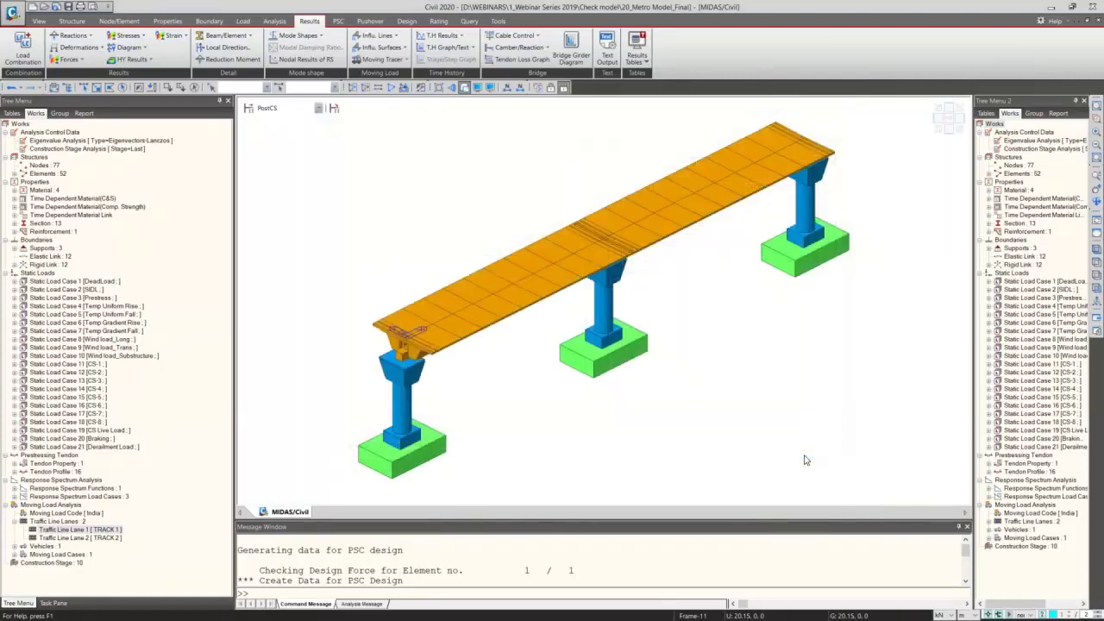
Step: Reopen the load combinations, check the concrete design set, and select all general combinations to show how they are copied into a design set
{"action": "left_click", "coordinate": [23, 47]}
{"action": "left_click_drag", "start_coordinate": [104, 5], "coordinate": [165, 44]}
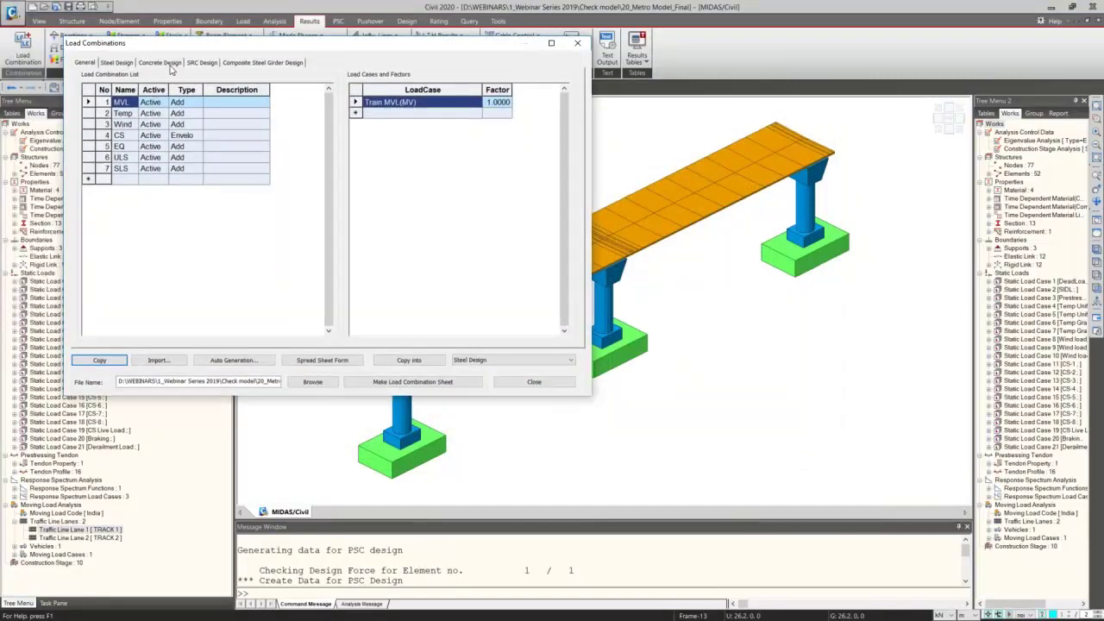
{"action": "left_click", "coordinate": [170, 66]}
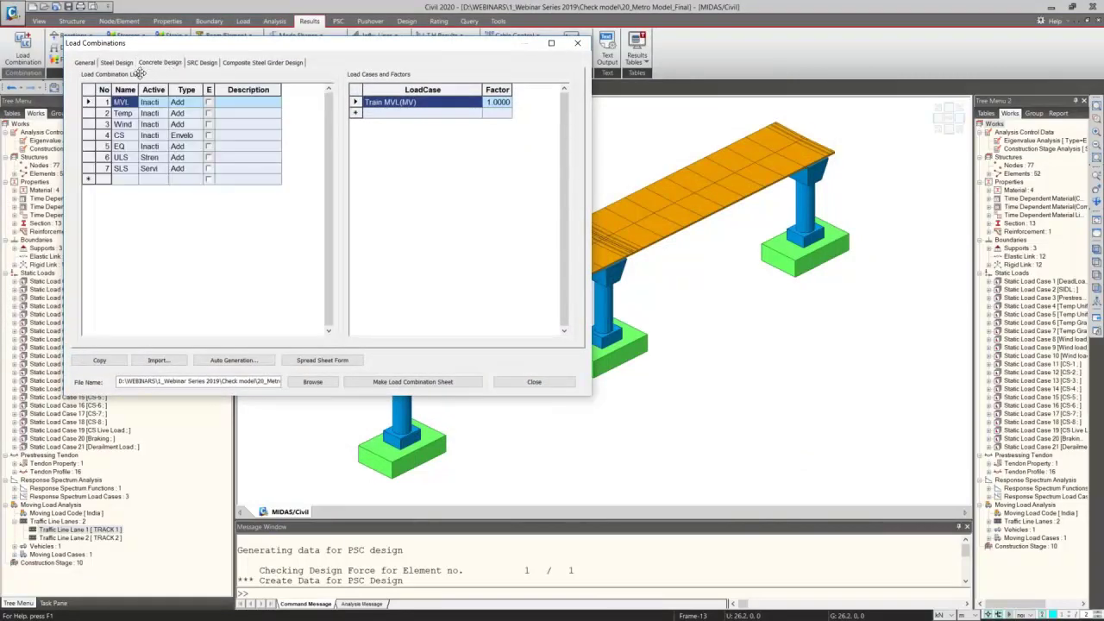
{"action": "left_click_drag", "start_coordinate": [138, 89], "coordinate": [171, 89]}
{"action": "left_click", "coordinate": [84, 64]}
{"action": "left_click", "coordinate": [90, 89]}
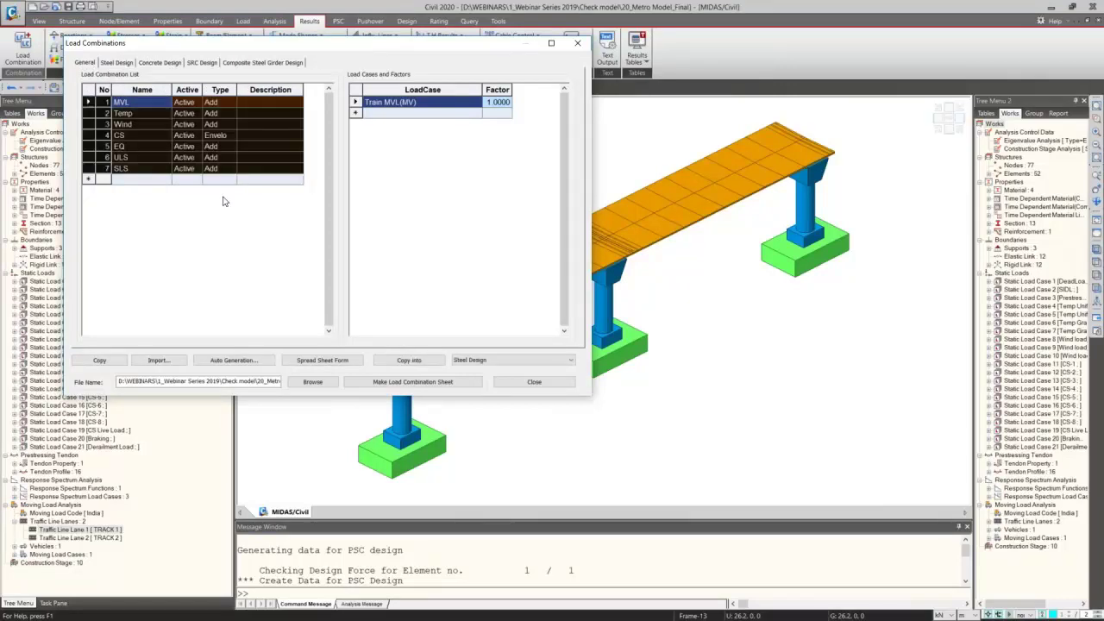
{"action": "left_click", "coordinate": [497, 360]}
{"action": "left_click", "coordinate": [475, 377]}
Step: Review the active status assigned to the MVL, EQ, ULS and SLS combinations in the concrete design set
{"action": "left_click", "coordinate": [183, 103]}
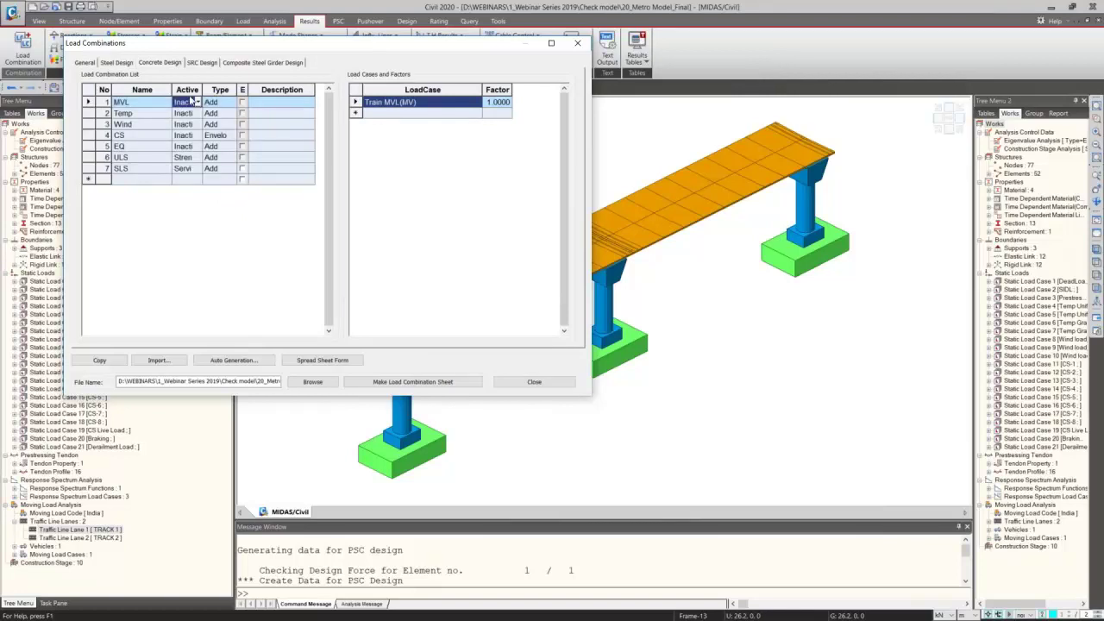
{"action": "left_click", "coordinate": [219, 90]}
{"action": "left_click", "coordinate": [186, 88]}
{"action": "left_click", "coordinate": [185, 147]}
{"action": "left_click", "coordinate": [196, 157]}
{"action": "left_click", "coordinate": [197, 157]}
{"action": "left_click", "coordinate": [186, 168]}
{"action": "left_click", "coordinate": [185, 170]}
{"action": "left_click", "coordinate": [136, 169]}
Step: Add the Tendon Secondary(CS) load case with factor 1.0 to the concrete design ULS combination
{"action": "left_click", "coordinate": [146, 157]}
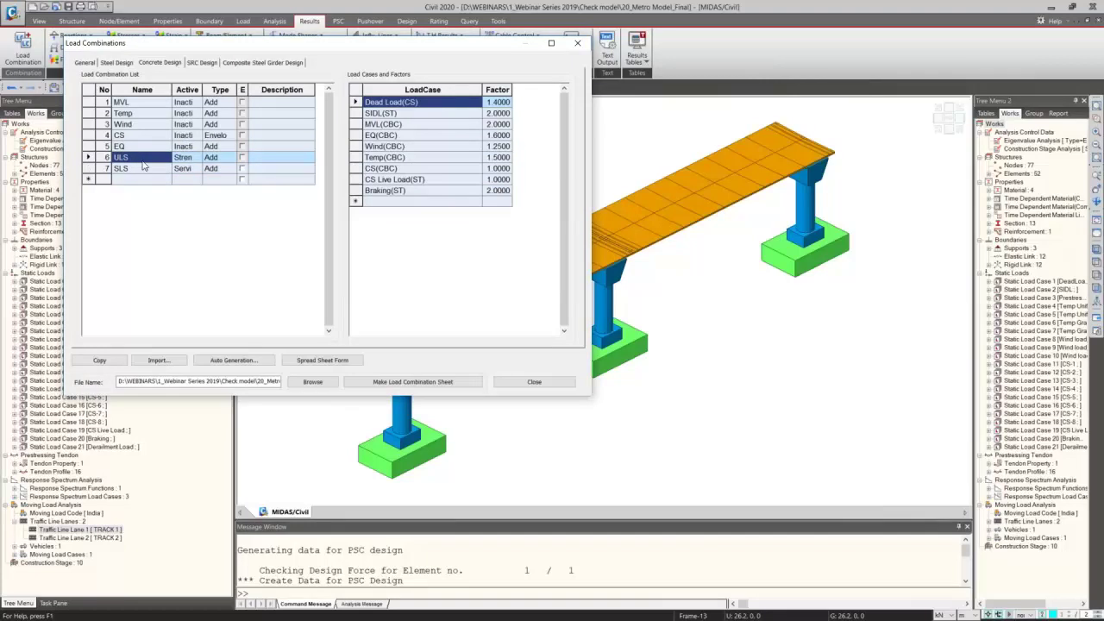
{"action": "left_click", "coordinate": [473, 202]}
{"action": "left_click", "coordinate": [478, 202]}
{"action": "scroll", "coordinate": [430, 260], "scroll_direction": "down", "scroll_amount": 10}
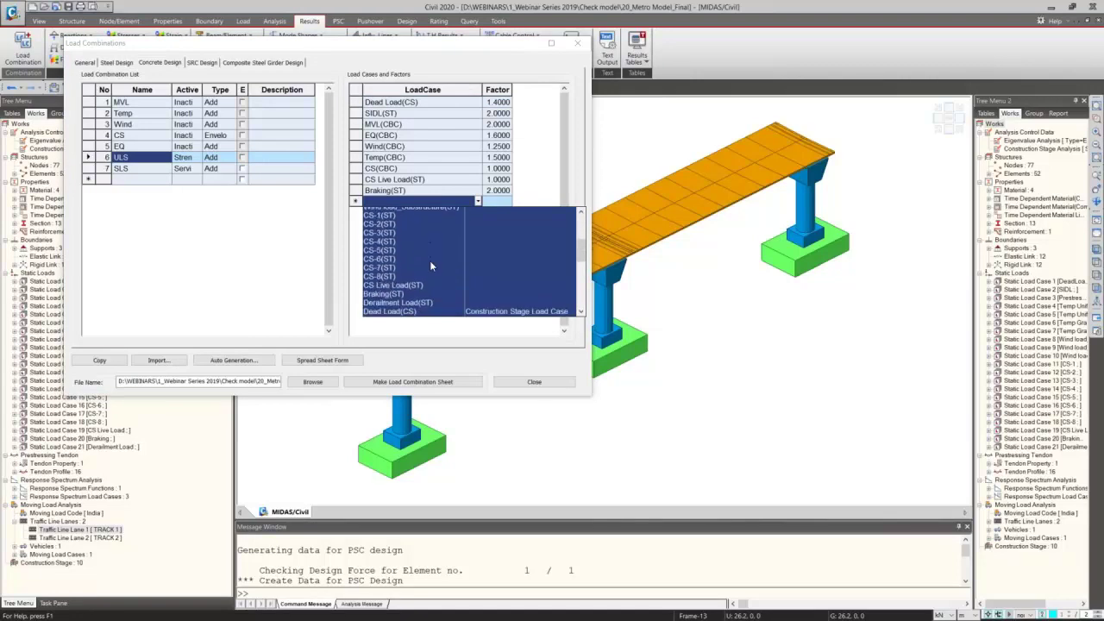
{"action": "scroll", "coordinate": [433, 263], "scroll_direction": "down", "scroll_amount": 2}
{"action": "left_click", "coordinate": [423, 240]}
{"action": "left_click", "coordinate": [404, 179]}
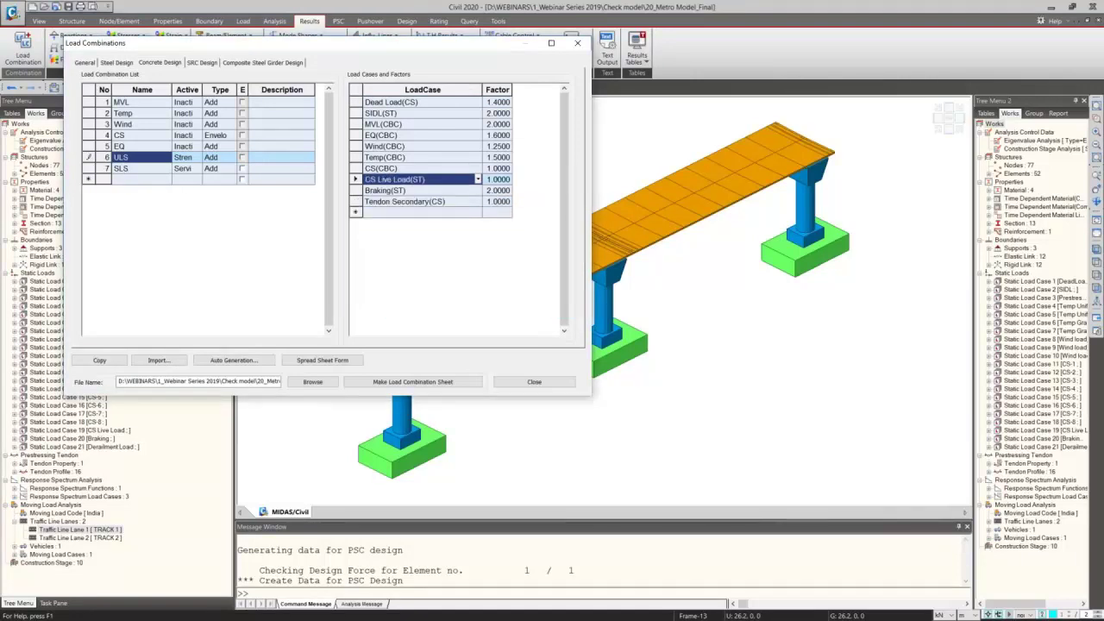
Step: Add the Tendon Primary(CS) load case with factor 1.0 to the concrete design SLS combination
{"action": "left_click", "coordinate": [124, 168]}
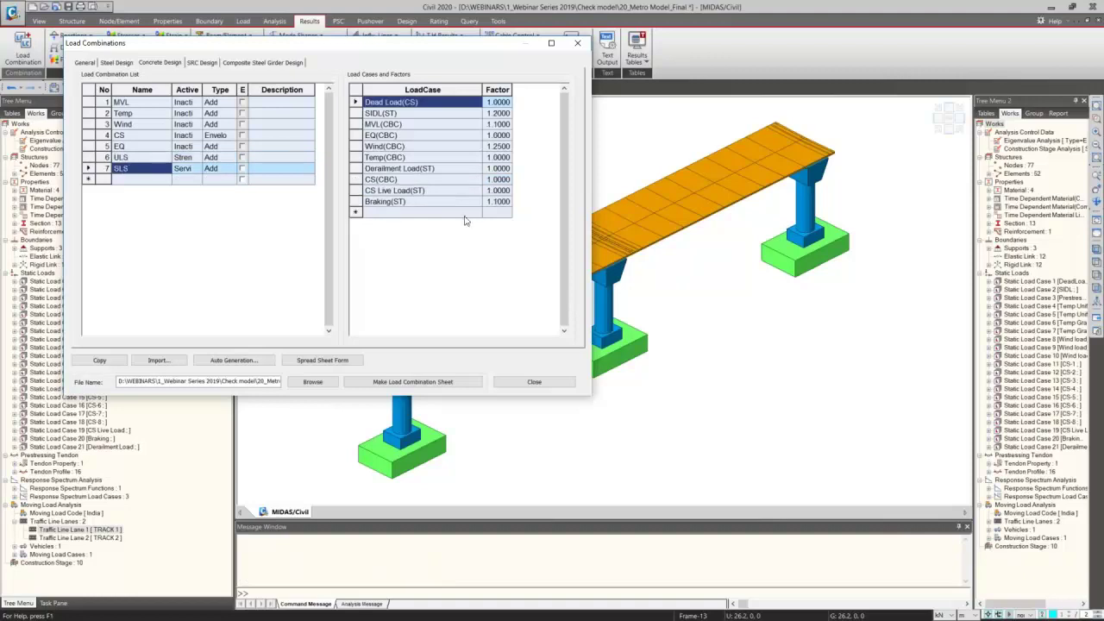
{"action": "left_click", "coordinate": [474, 216]}
{"action": "left_click", "coordinate": [478, 212]}
{"action": "scroll", "coordinate": [418, 287], "scroll_direction": "down", "scroll_amount": 8}
{"action": "scroll", "coordinate": [416, 294], "scroll_direction": "up", "scroll_amount": 2}
{"action": "left_click", "coordinate": [422, 249]}
Step: Add the Tendon Secondary(CS) load case with factor 1.0 to the concrete design SLS combination and close the load combinations
{"action": "left_click", "coordinate": [477, 224]}
{"action": "scroll", "coordinate": [408, 289], "scroll_direction": "down", "scroll_amount": 9}
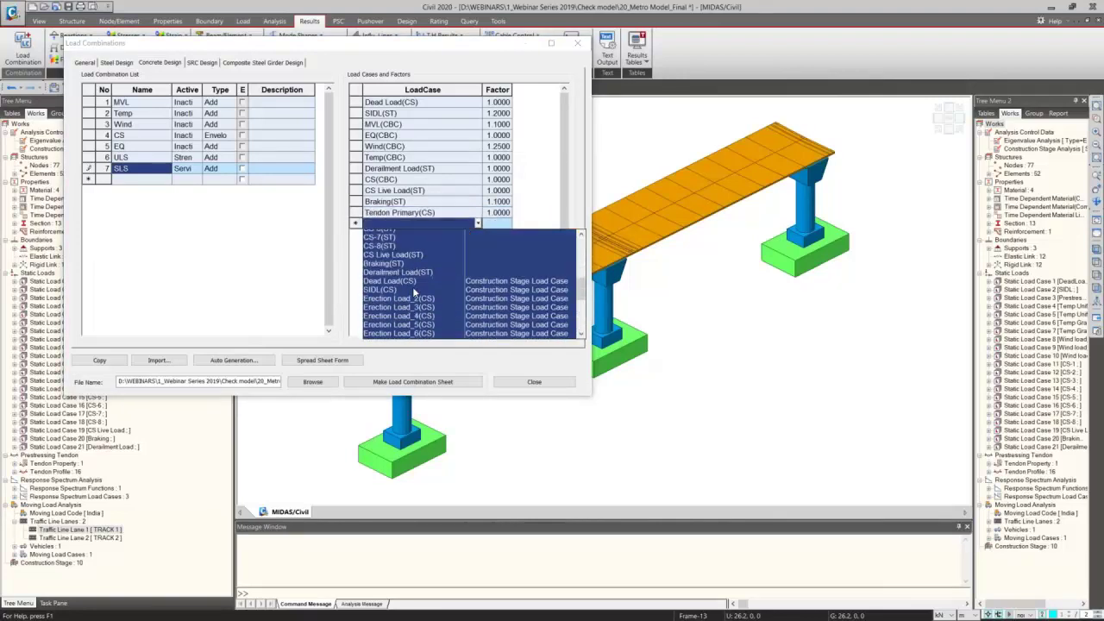
{"action": "scroll", "coordinate": [412, 296], "scroll_direction": "down", "scroll_amount": 1}
{"action": "left_click", "coordinate": [416, 259]}
{"action": "left_click", "coordinate": [121, 147]}
{"action": "left_click", "coordinate": [142, 172]}
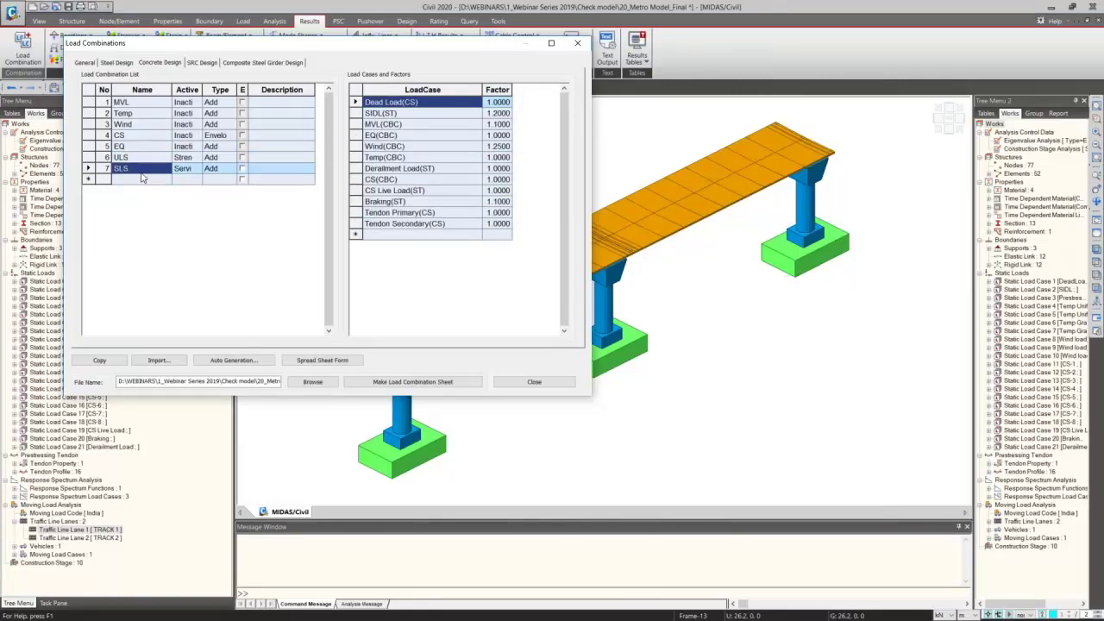
{"action": "left_click", "coordinate": [529, 383]}
Step: Display the My beam diagram for CBall: ULS with contour and a two-decimal fixed legend, and view it from the front
{"action": "left_click", "coordinate": [81, 61]}
{"action": "left_click", "coordinate": [86, 96]}
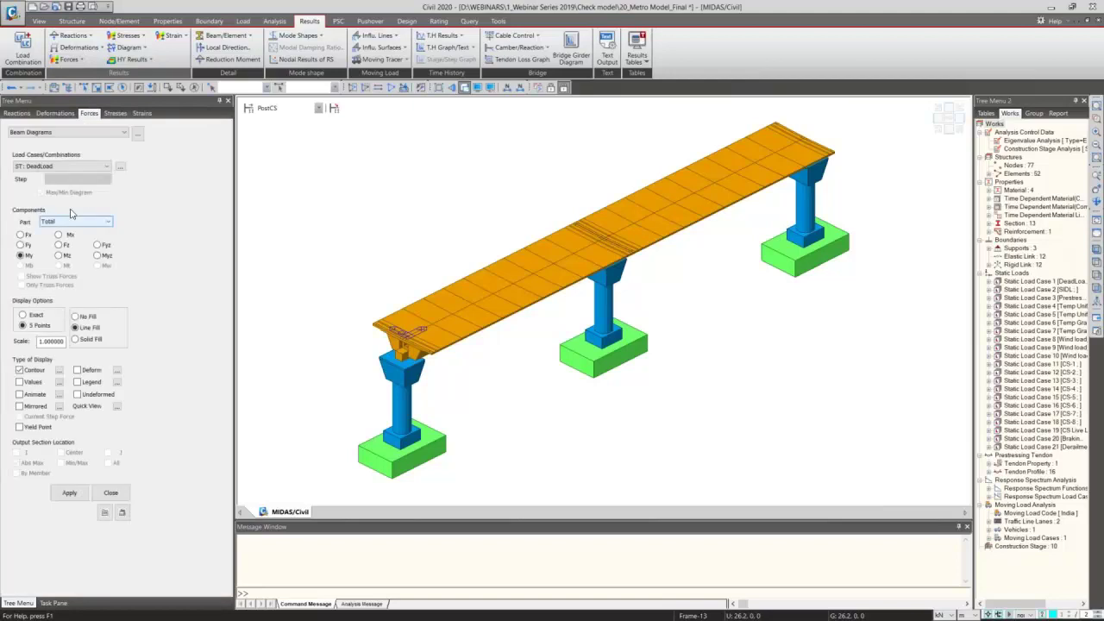
{"action": "left_click", "coordinate": [61, 165]}
{"action": "left_click_drag", "start_coordinate": [107, 281], "coordinate": [107, 359]}
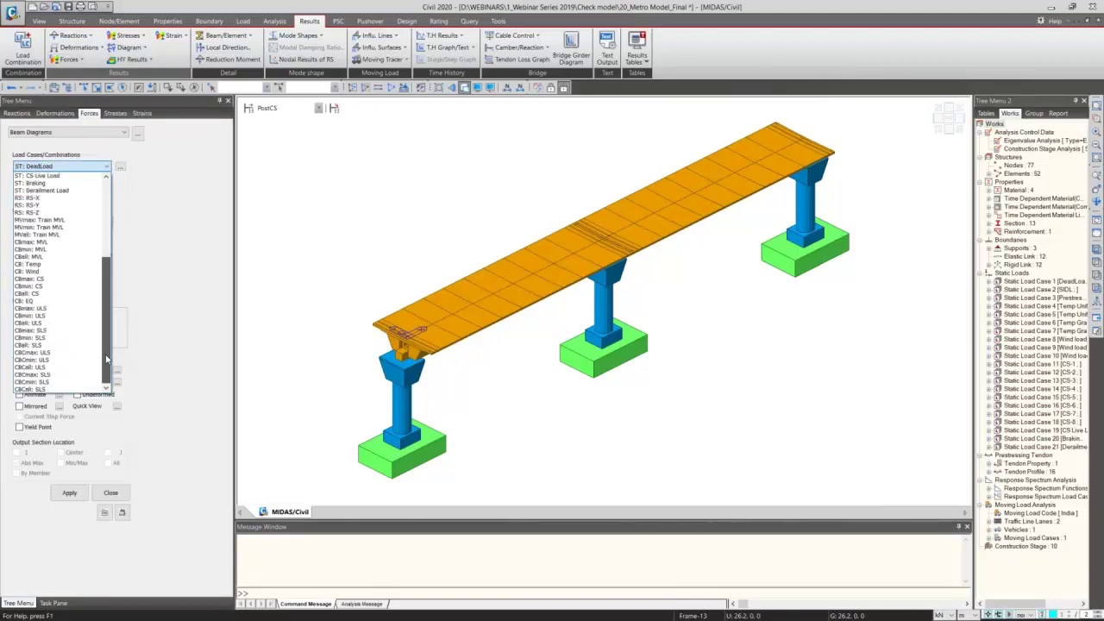
{"action": "left_click", "coordinate": [71, 323]}
{"action": "left_click", "coordinate": [119, 383]}
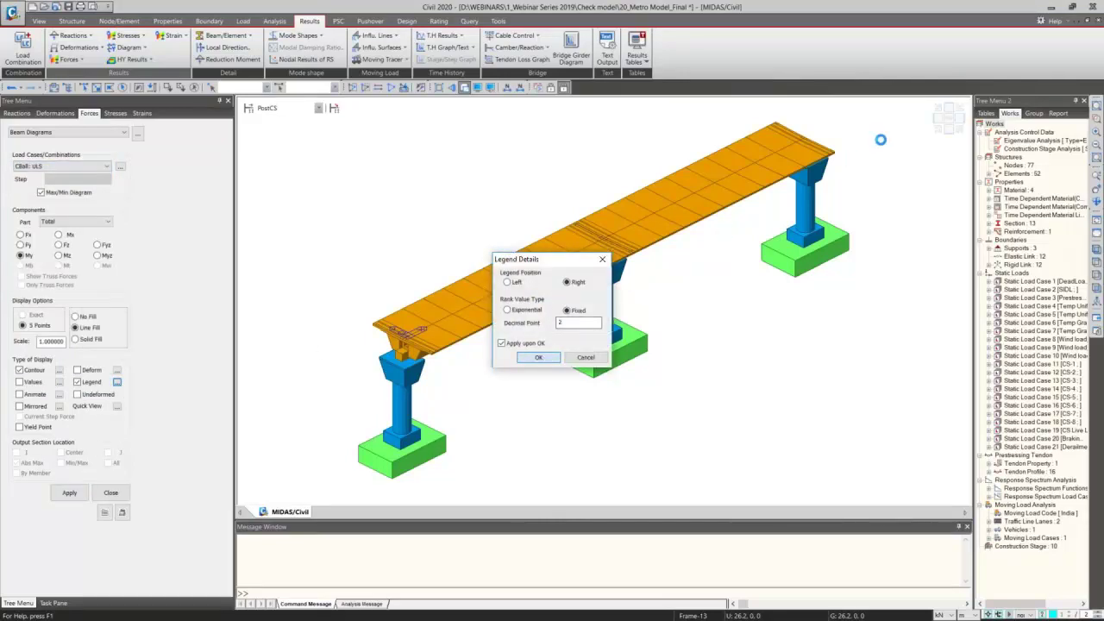
{"action": "key", "text": "Return"}
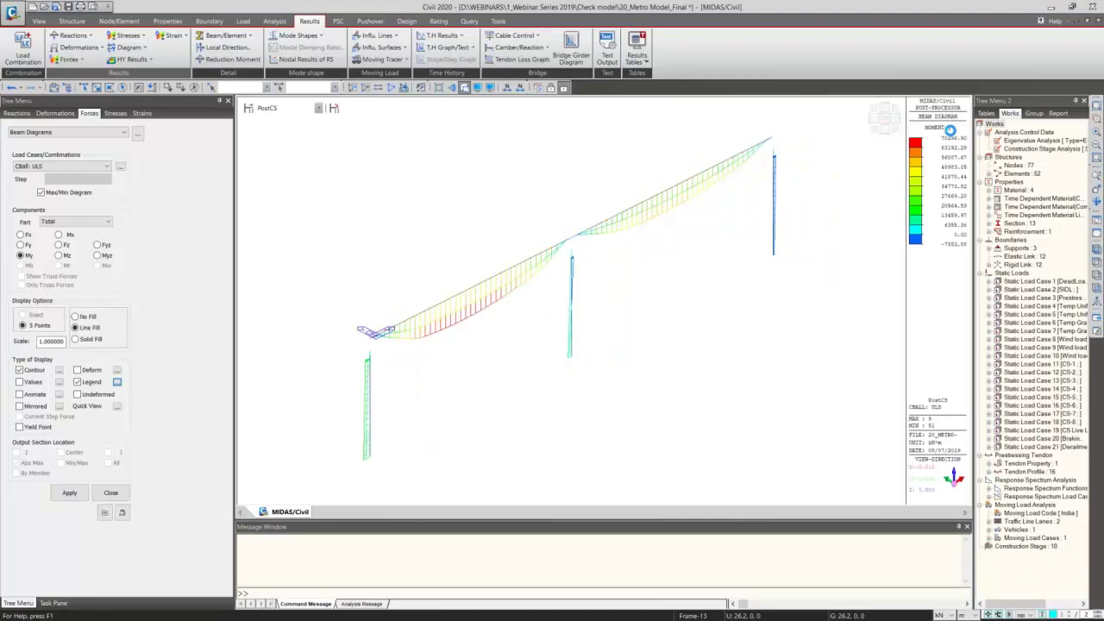
{"action": "left_click", "coordinate": [889, 133]}
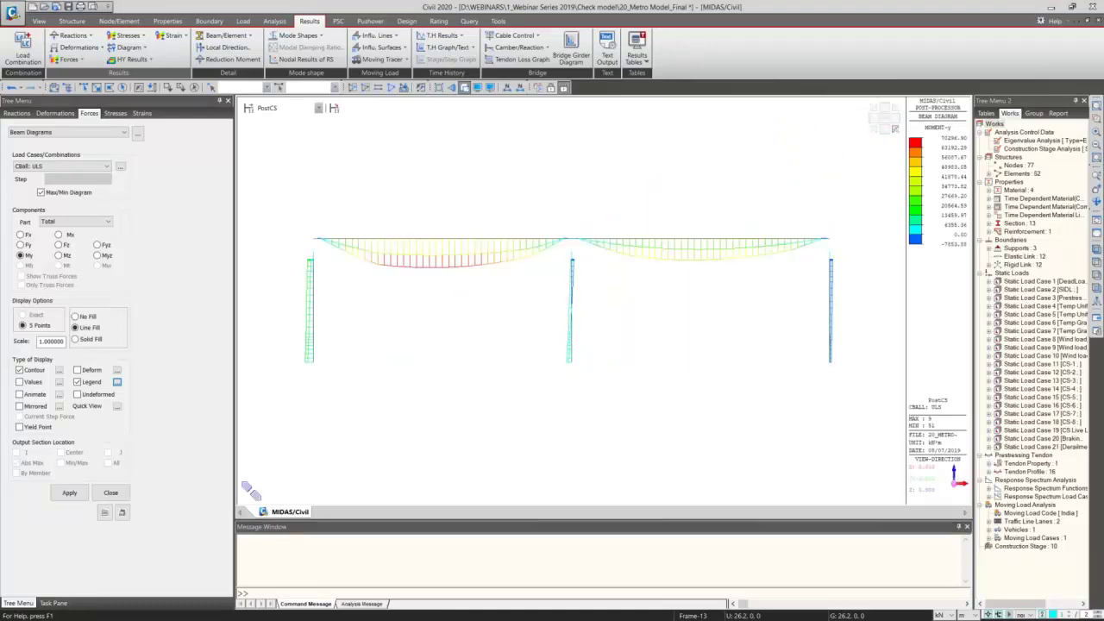
{"action": "mouse_move", "coordinate": [264, 355]}
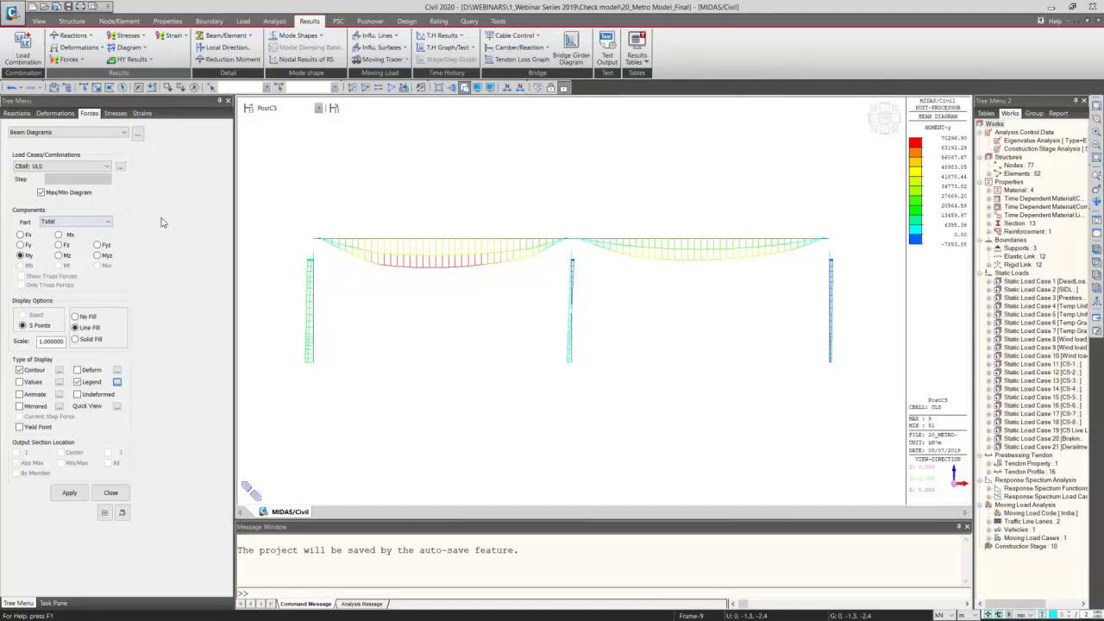
Step: Display the My beam diagram for the CBall: SLS combination
{"action": "left_click", "coordinate": [54, 167]}
{"action": "left_click", "coordinate": [51, 343]}
{"action": "left_click", "coordinate": [73, 493]}
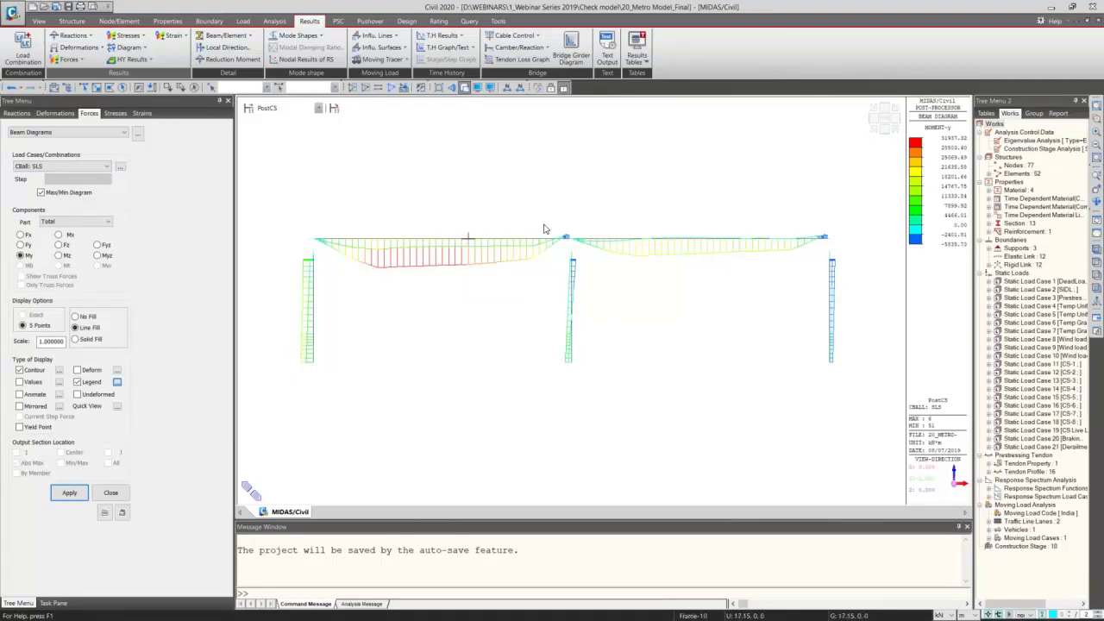
Step: Display the Fz shear force diagram for the CBall: ULS combination and inspect it along the first span
{"action": "left_click", "coordinate": [66, 168]}
{"action": "left_click", "coordinate": [34, 322]}
{"action": "left_click", "coordinate": [69, 492]}
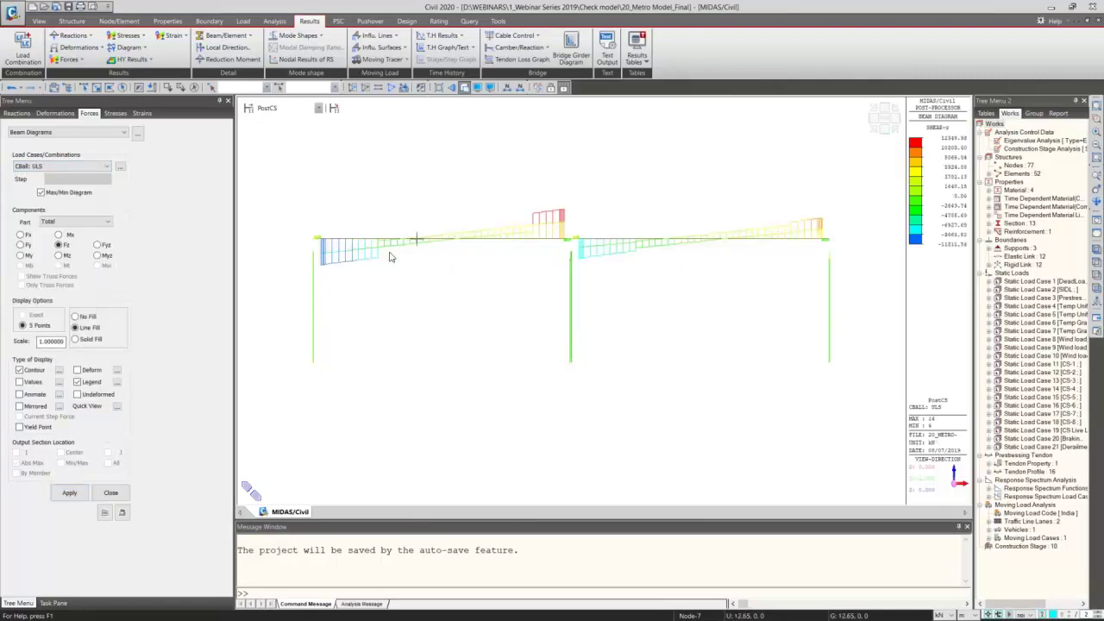
{"action": "scroll", "coordinate": [325, 251], "scroll_direction": "up", "scroll_amount": 1}
{"action": "scroll", "coordinate": [337, 246], "scroll_direction": "up", "scroll_amount": 4}
{"action": "scroll", "coordinate": [328, 293], "scroll_direction": "up", "scroll_amount": 1}
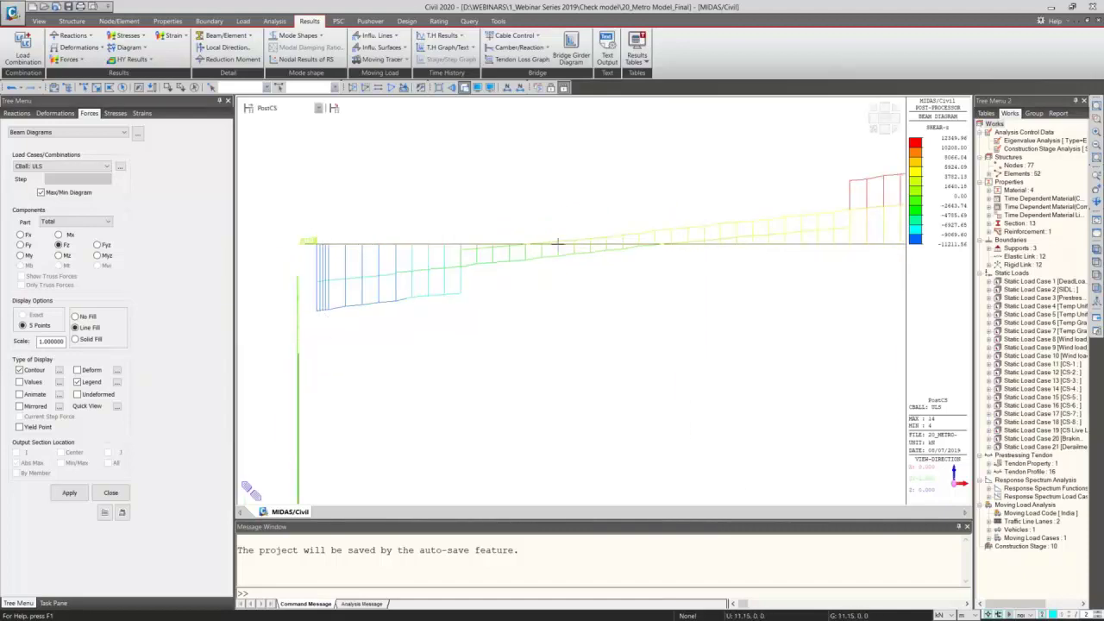
{"action": "scroll", "coordinate": [326, 317], "scroll_direction": "down", "scroll_amount": 4}
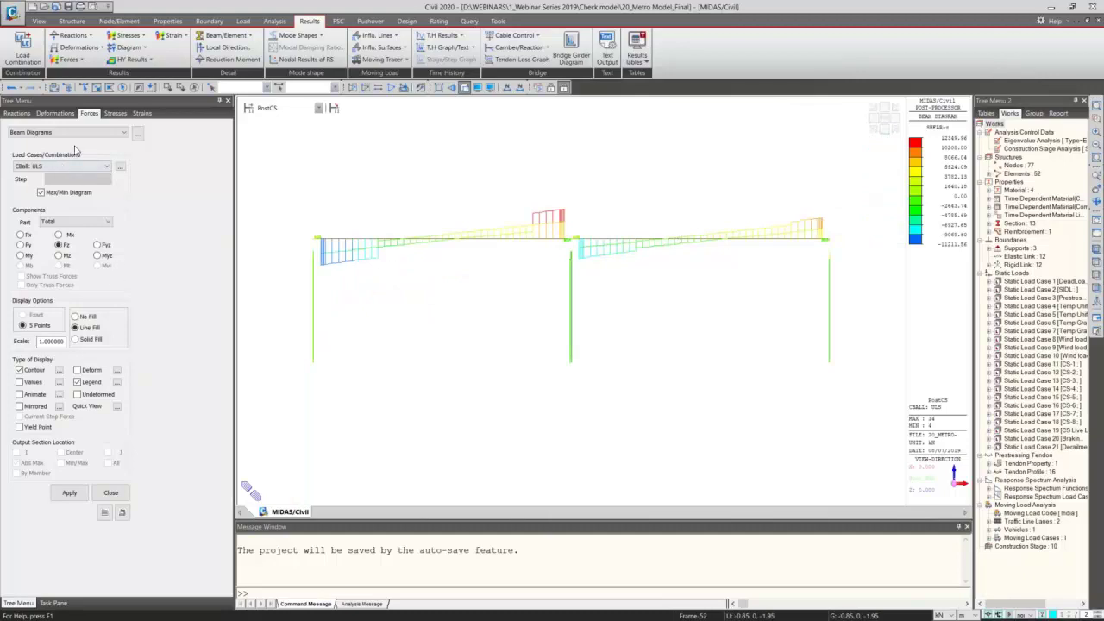
Step: Open the vibration mode shape results table without changing the record activation settings
{"action": "left_click", "coordinate": [325, 36]}
{"action": "left_click", "coordinate": [313, 52]}
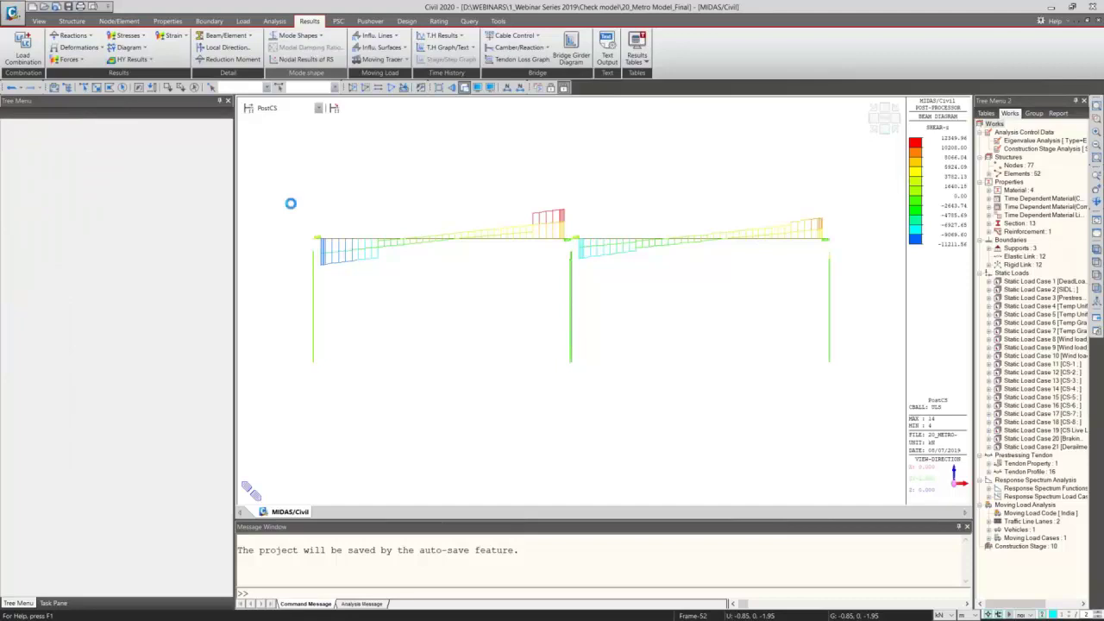
{"action": "left_click", "coordinate": [137, 134]}
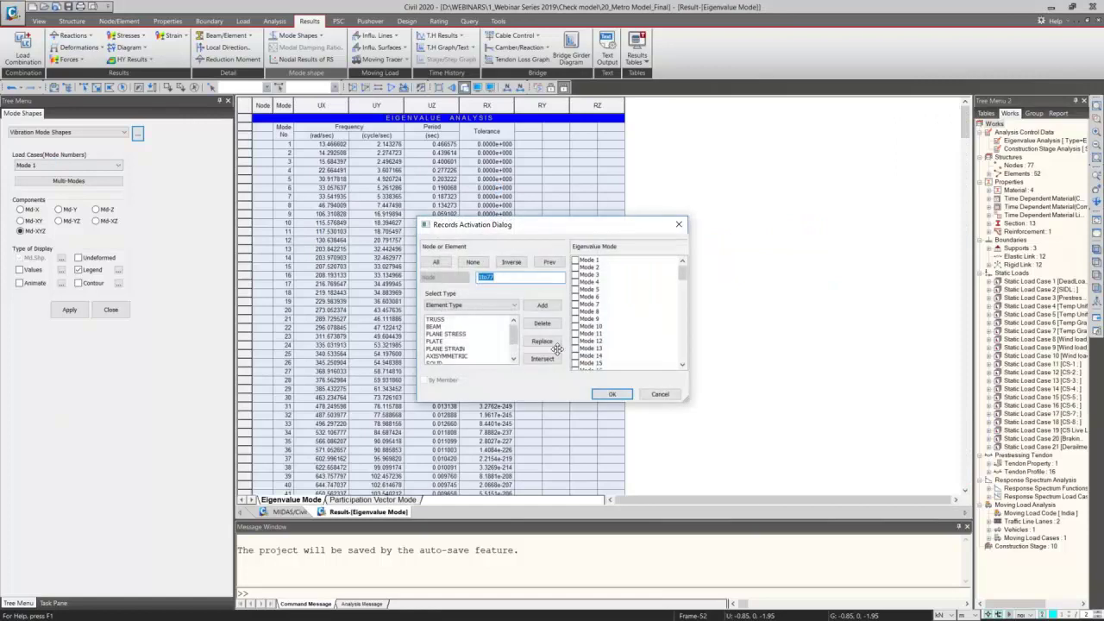
{"action": "left_click", "coordinate": [660, 393]}
Step: Examine the modal participation mass sums in the eigenvalue table through mode 100, and close the table and mode shape settings
{"action": "scroll", "coordinate": [675, 277], "scroll_direction": "down", "scroll_amount": 3}
{"action": "scroll", "coordinate": [676, 277], "scroll_direction": "down", "scroll_amount": 15}
{"action": "scroll", "coordinate": [574, 320], "scroll_direction": "down", "scroll_amount": 4}
{"action": "scroll", "coordinate": [575, 320], "scroll_direction": "up", "scroll_amount": 4}
{"action": "scroll", "coordinate": [737, 285], "scroll_direction": "down", "scroll_amount": 15}
{"action": "scroll", "coordinate": [712, 289], "scroll_direction": "down", "scroll_amount": 12}
{"action": "scroll", "coordinate": [713, 292], "scroll_direction": "down", "scroll_amount": 10}
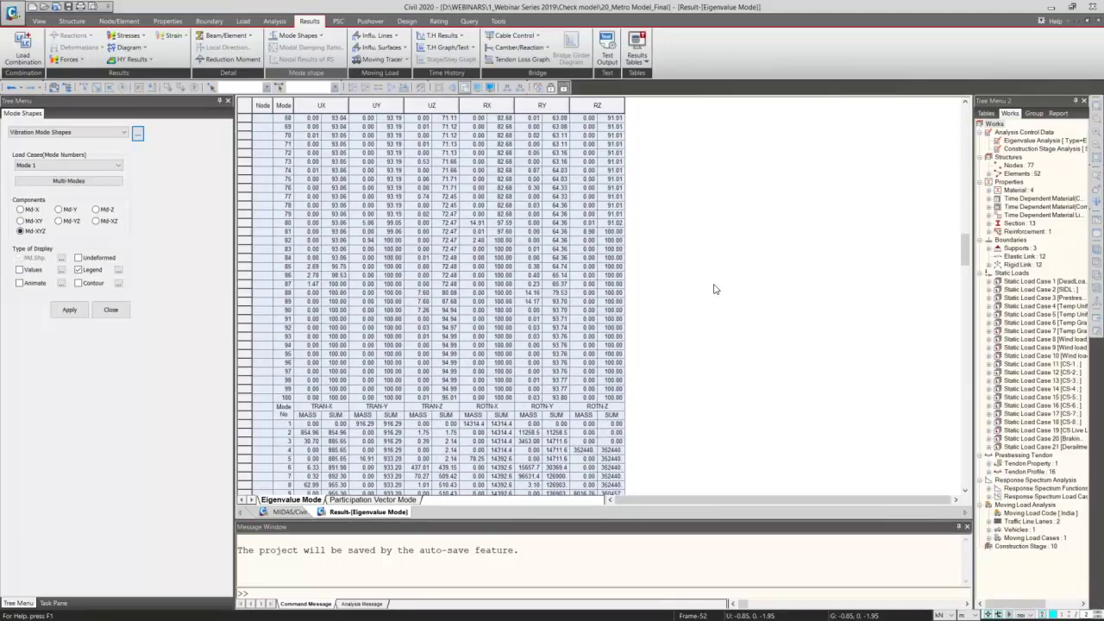
{"action": "left_click_drag", "start_coordinate": [338, 379], "coordinate": [450, 399]}
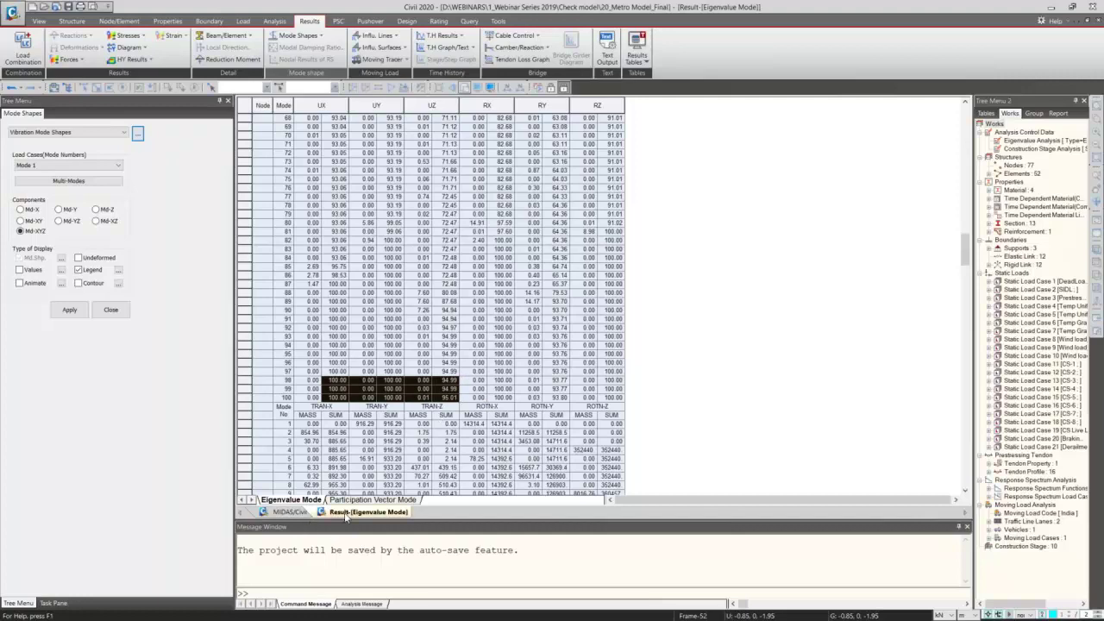
{"action": "middle_click", "coordinate": [362, 513]}
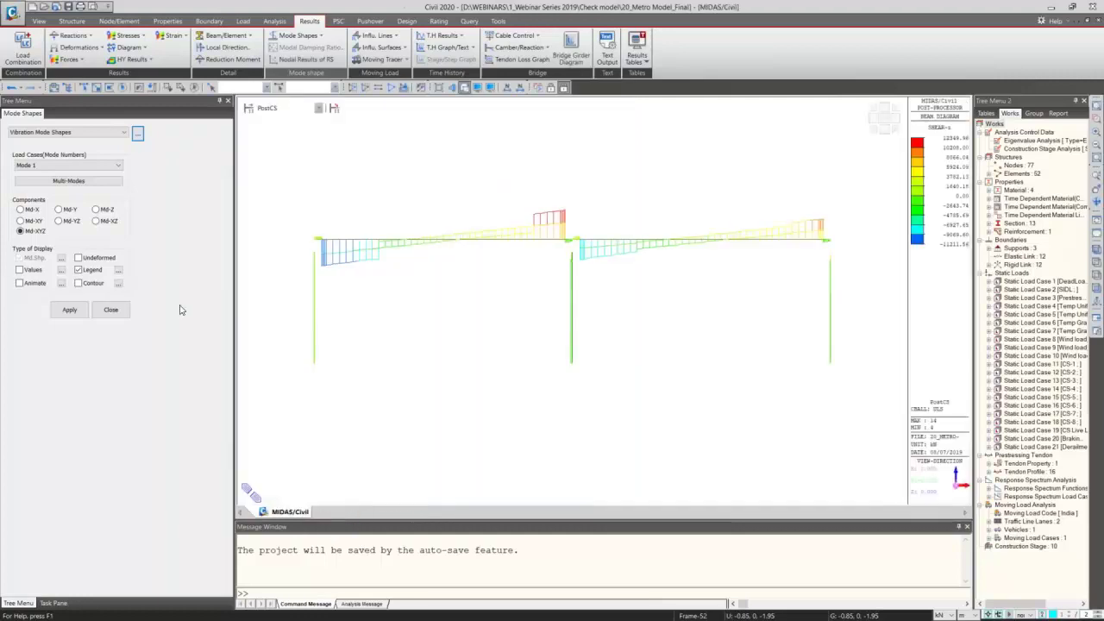
{"action": "left_click", "coordinate": [111, 310]}
Step: Display the Fz beam diagram for the RS: RS-X response spectrum case
{"action": "left_click", "coordinate": [68, 59]}
{"action": "left_click", "coordinate": [100, 187]}
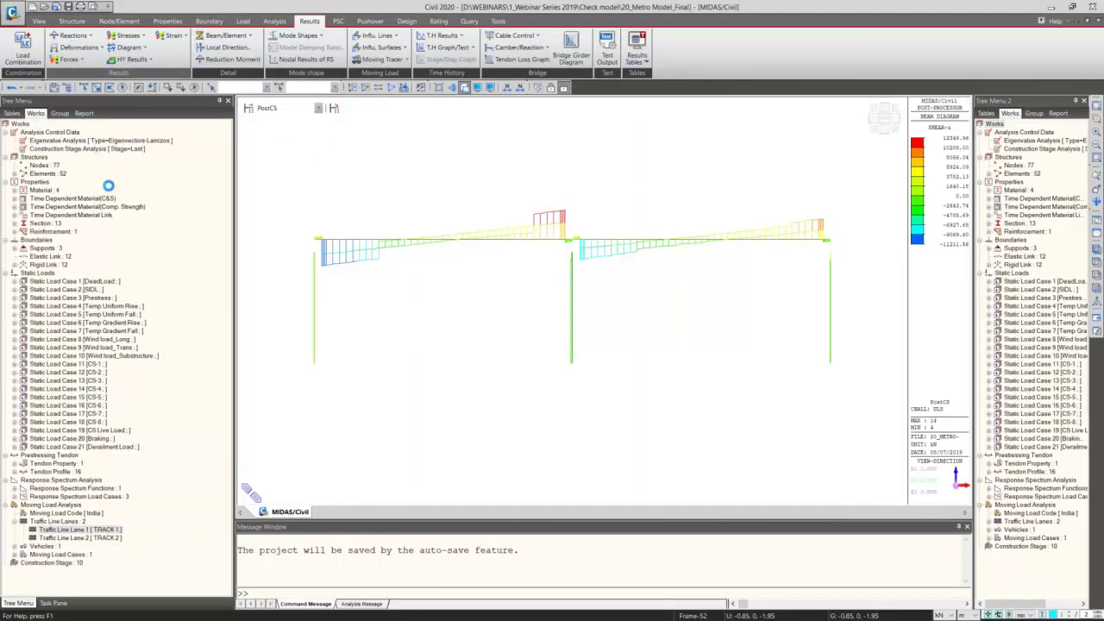
{"action": "left_click", "coordinate": [73, 167]}
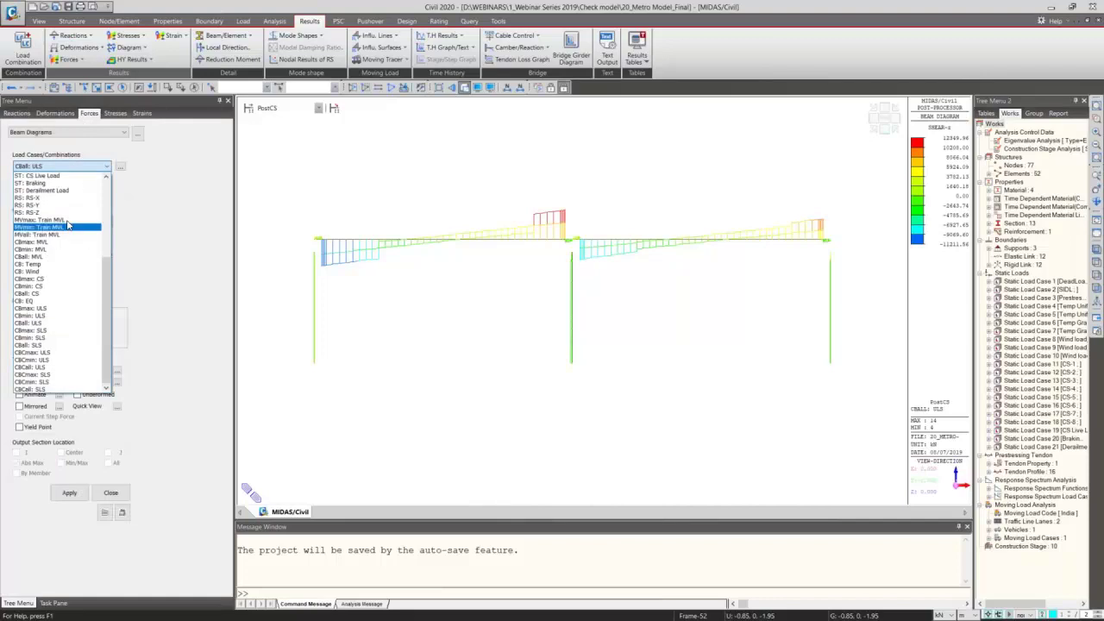
{"action": "left_click", "coordinate": [30, 198]}
{"action": "left_click", "coordinate": [69, 492]}
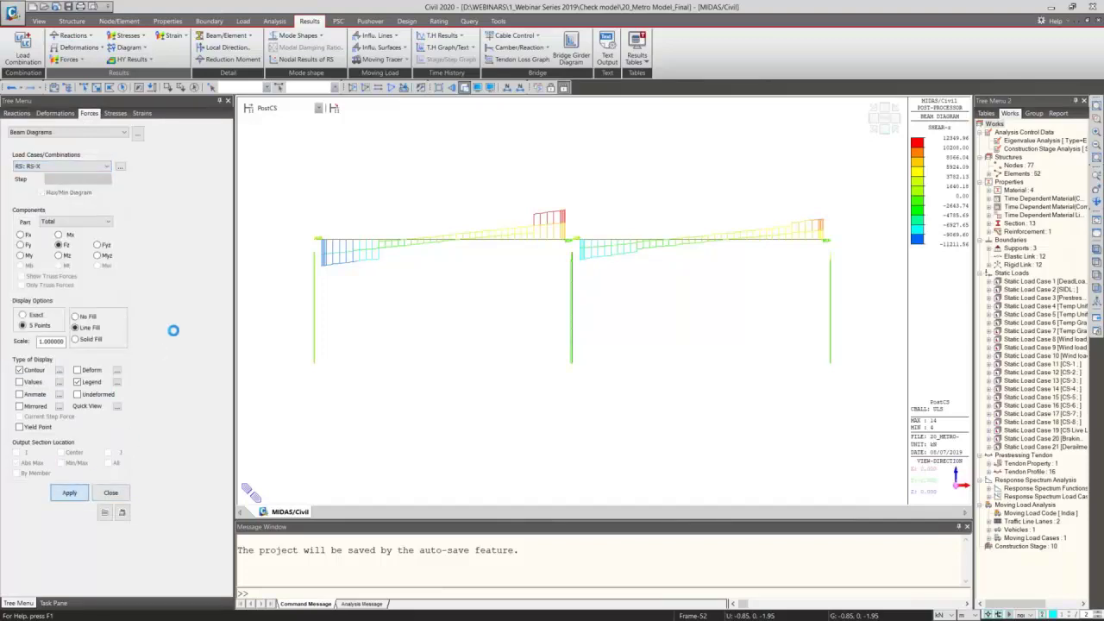
Step: Display the Fz beam diagram for the RS: RS-Y case and view it isometrically
{"action": "left_click", "coordinate": [52, 166]}
{"action": "left_click", "coordinate": [32, 206]}
{"action": "left_click", "coordinate": [72, 497]}
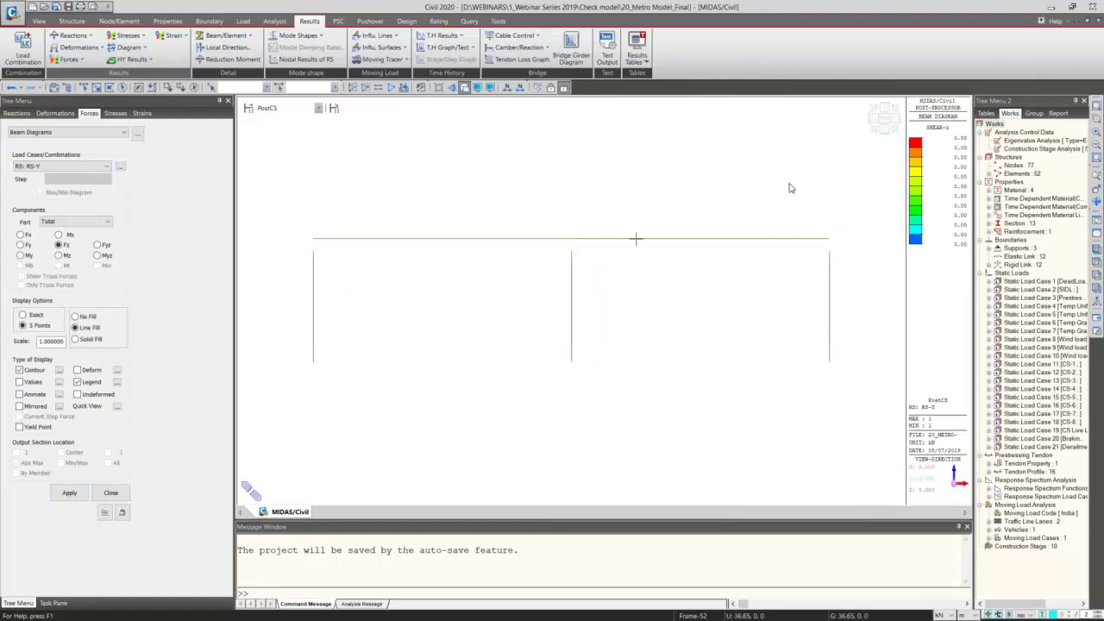
{"action": "left_click", "coordinate": [873, 128]}
Step: Display the Fz beam diagram for the RS: RS-Z case and view it from the front
{"action": "left_click", "coordinate": [53, 167]}
{"action": "left_click", "coordinate": [28, 212]}
{"action": "left_click", "coordinate": [70, 493]}
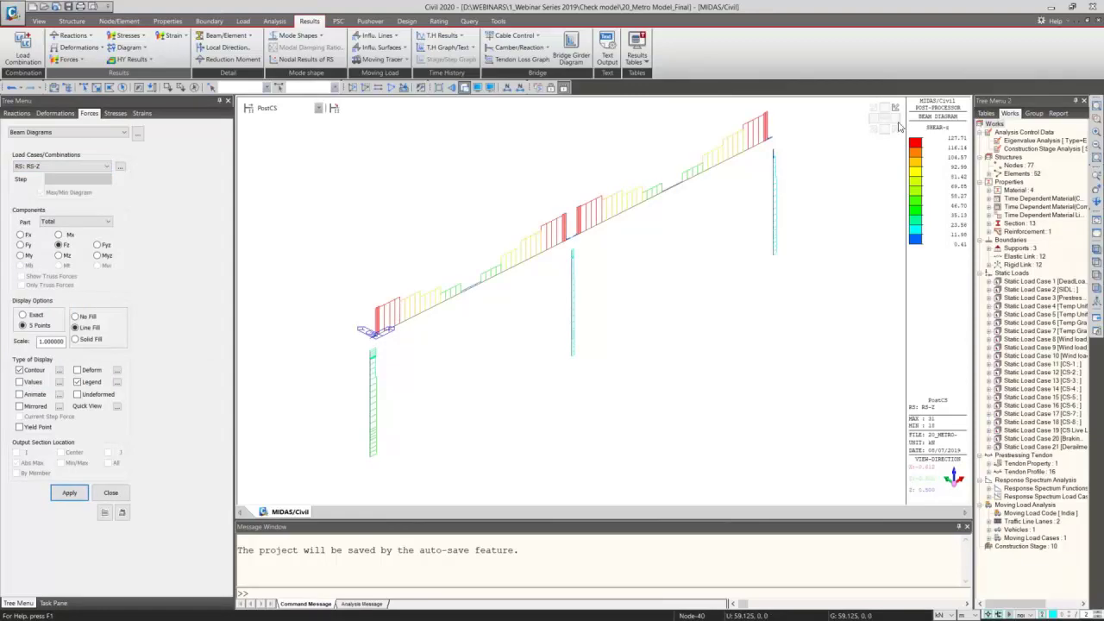
{"action": "left_click", "coordinate": [883, 130]}
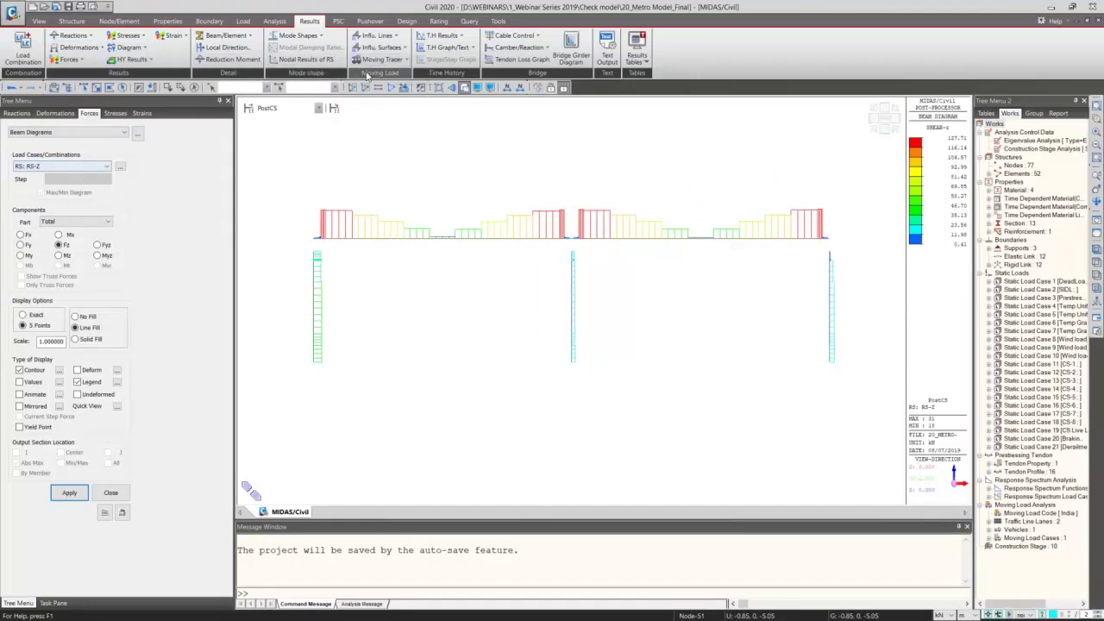
Step: Trace the MVmax: Train MVL moving load for Fz at a girder element in the first span and inspect the applied loads isometrically
{"action": "left_click", "coordinate": [381, 60]}
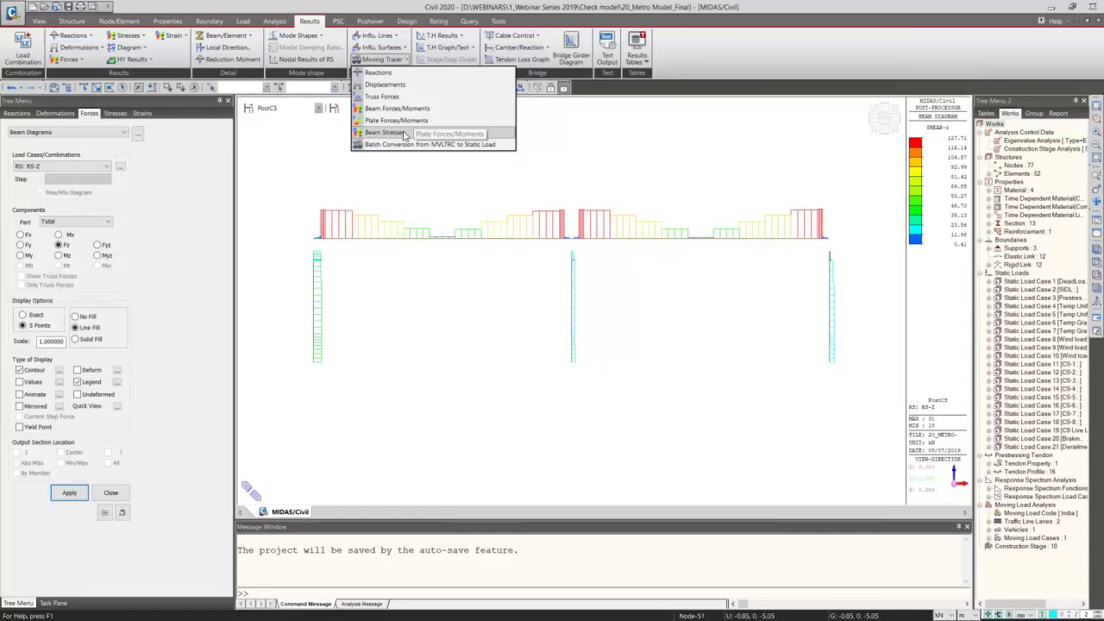
{"action": "left_click", "coordinate": [407, 111]}
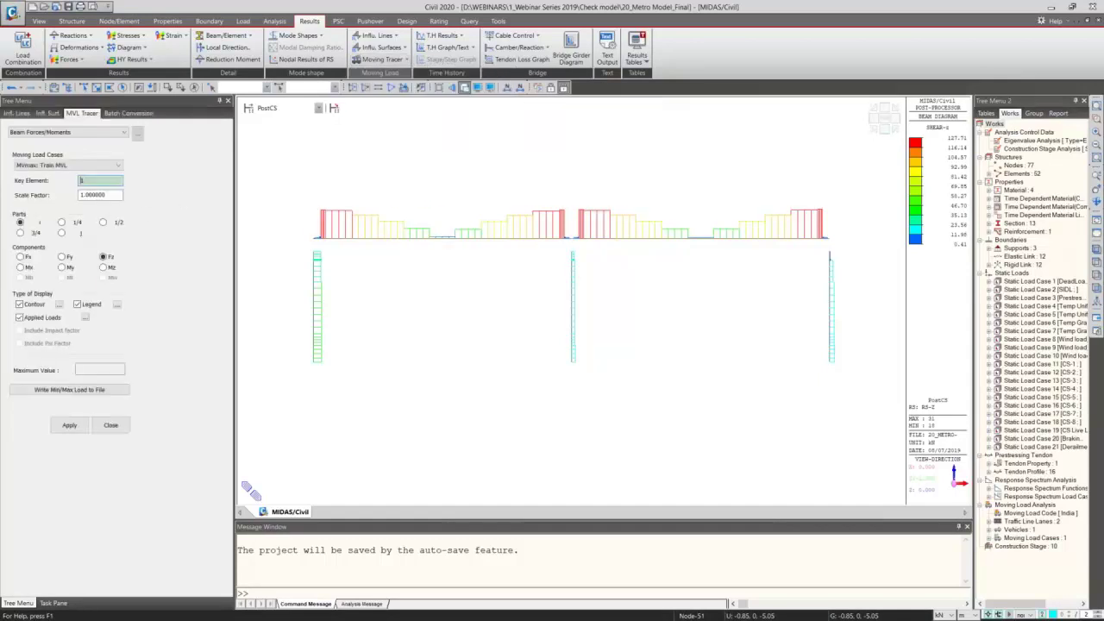
{"action": "left_click", "coordinate": [454, 242]}
{"action": "left_click", "coordinate": [69, 424]}
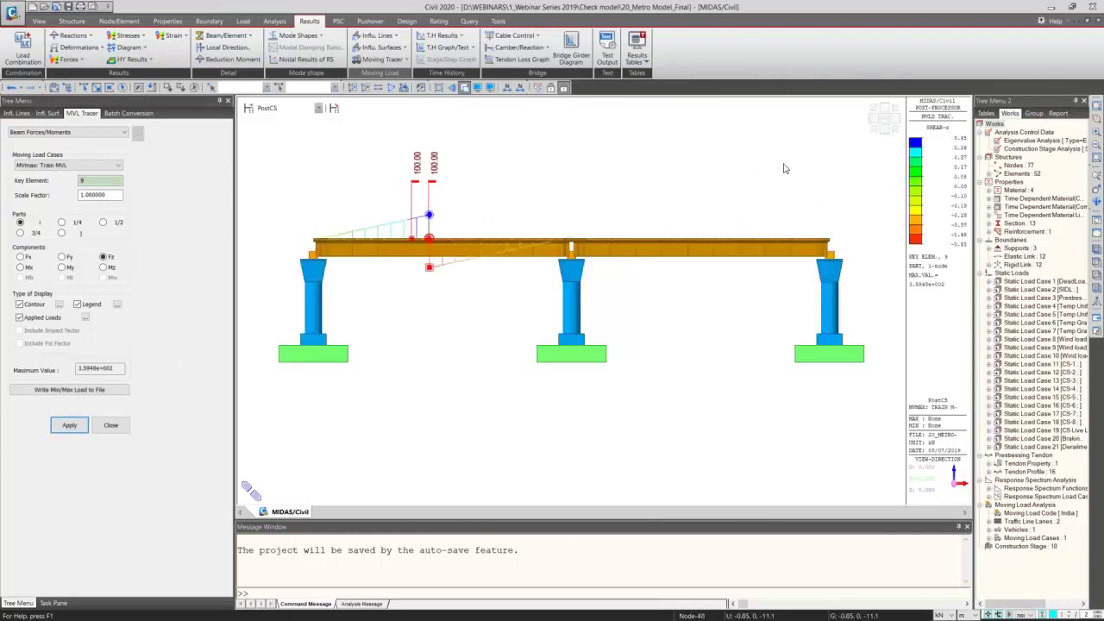
{"action": "left_click", "coordinate": [874, 130]}
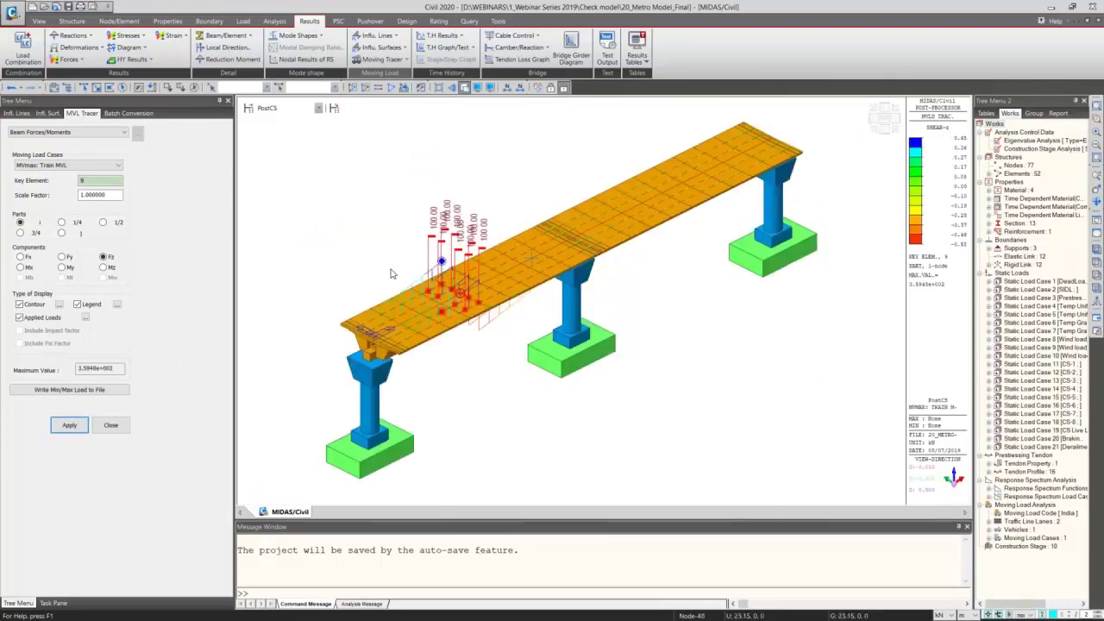
{"action": "scroll", "coordinate": [472, 256], "scroll_direction": "up", "scroll_amount": 3}
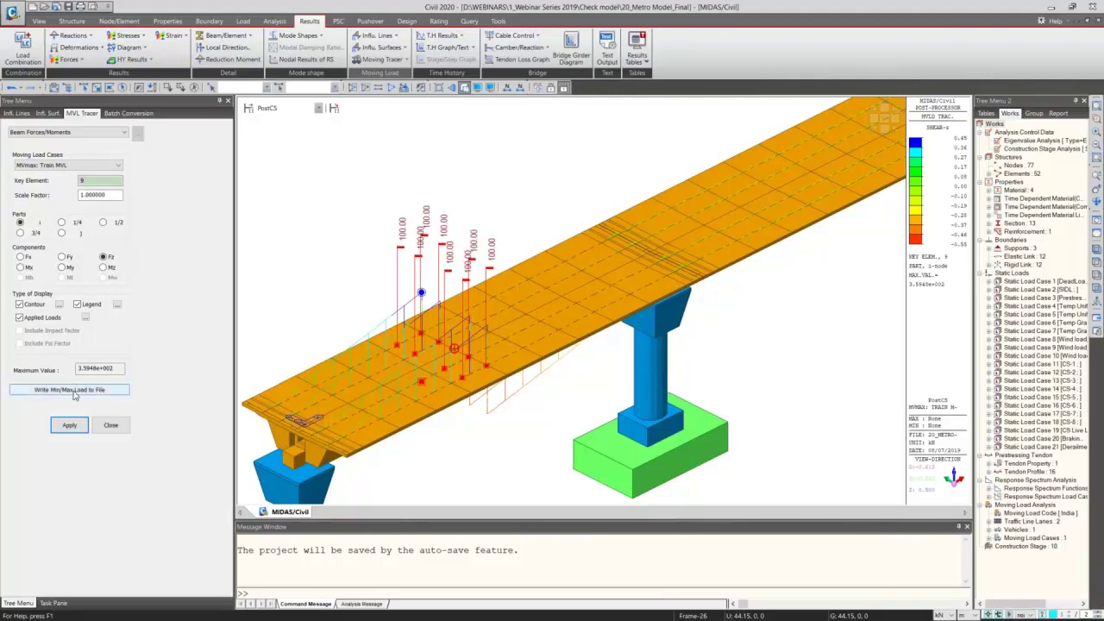
Step: Close the moving load tracer and display the element beam loads of the Derailment Load case on the model
{"action": "left_click", "coordinate": [111, 426]}
{"action": "double_click", "coordinate": [100, 447]}
{"action": "right_click", "coordinate": [77, 455]}
{"action": "left_click", "coordinate": [117, 458]}
{"action": "middle_click_drag", "start_coordinate": [303, 354], "coordinate": [426, 324]}
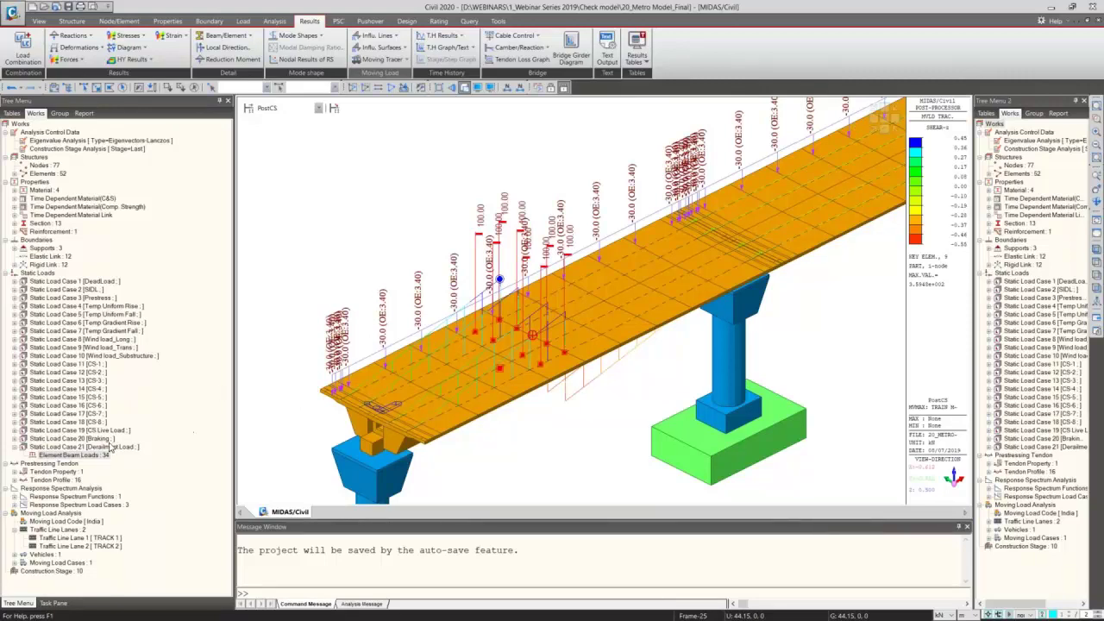
Step: Display the element beam loads of the Braking load case on the model
{"action": "double_click", "coordinate": [69, 438]}
{"action": "right_click", "coordinate": [86, 447]}
{"action": "left_click", "coordinate": [114, 453]}
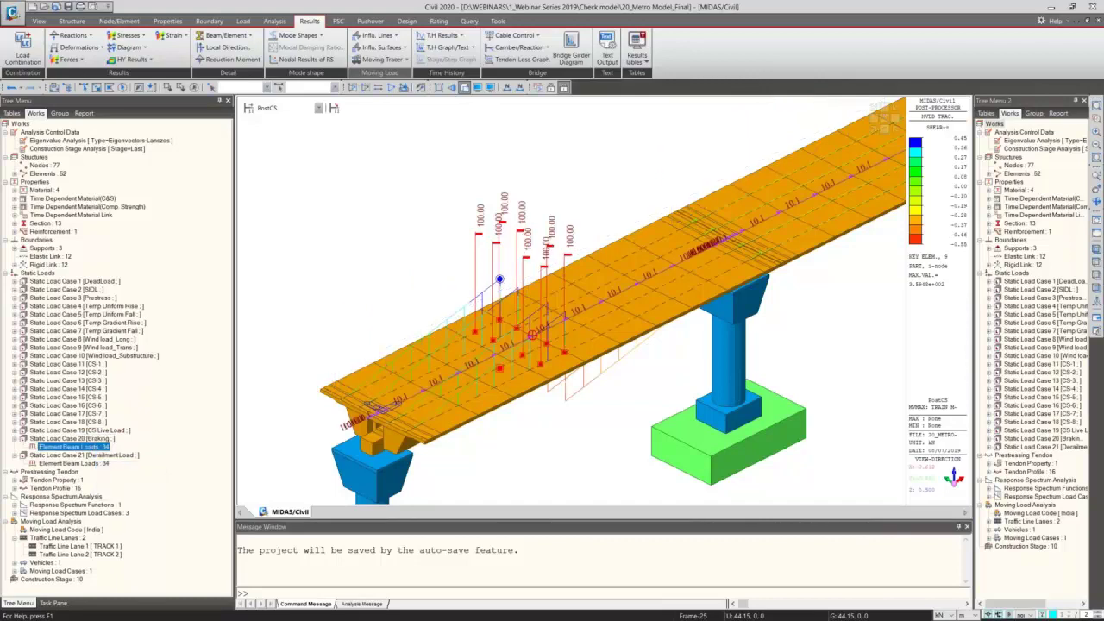
{"action": "double_click", "coordinate": [102, 438]}
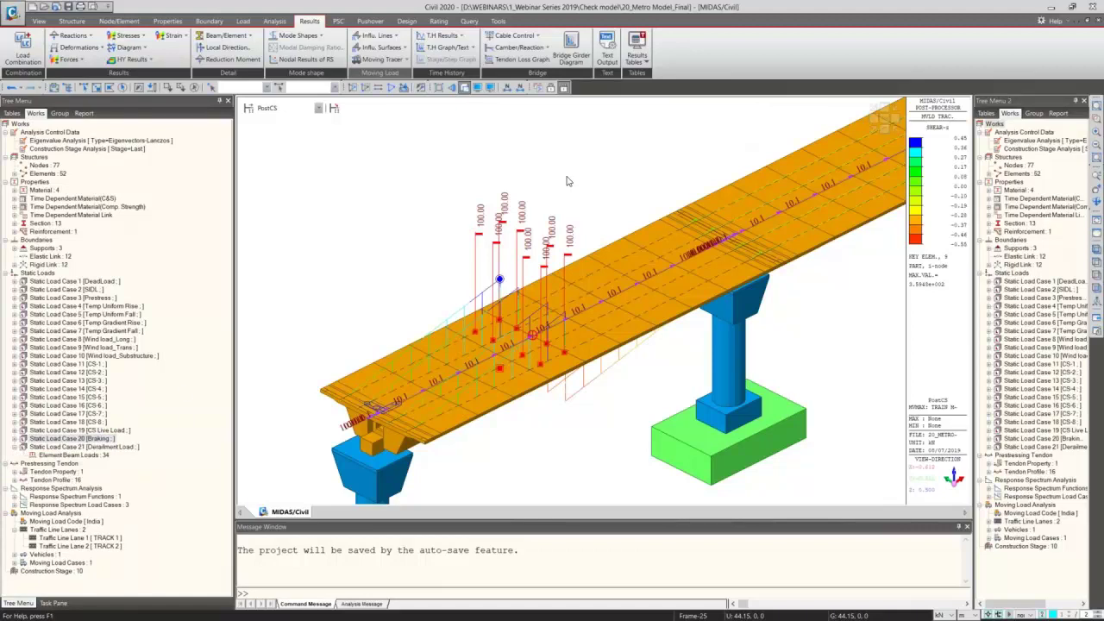
Step: Check the design code selection for the PSC design
{"action": "left_click", "coordinate": [340, 22]}
{"action": "left_click", "coordinate": [35, 35]}
{"action": "left_click", "coordinate": [34, 36]}
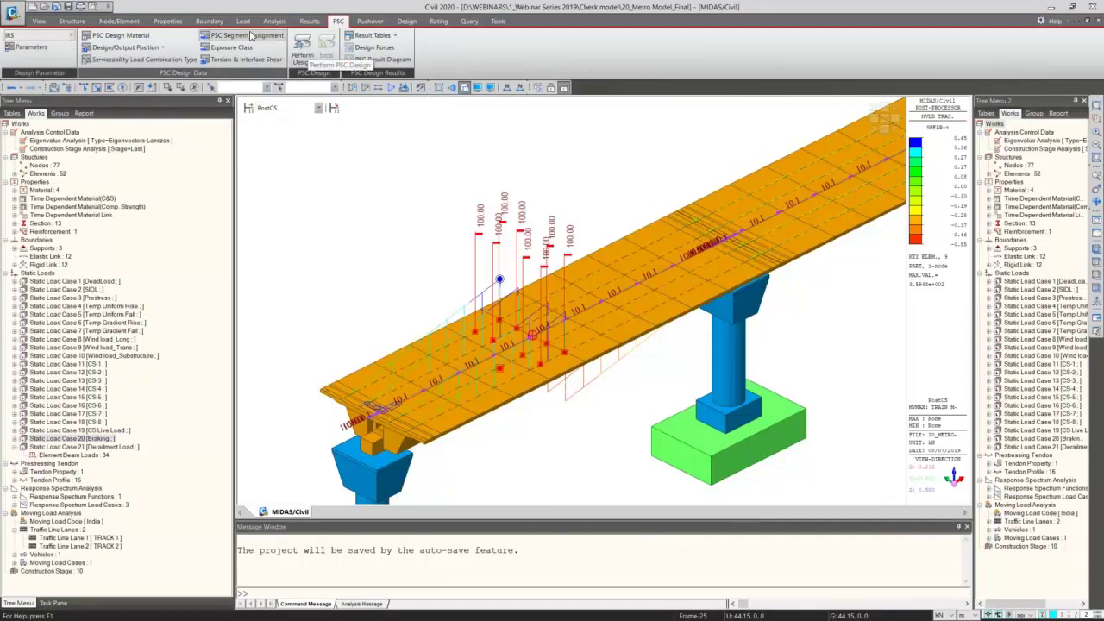
Step: Review the longitudinal and shear reinforcement of the Mid Section in the Section Manager and close it
{"action": "left_click", "coordinate": [169, 22]}
{"action": "left_click", "coordinate": [244, 57]}
{"action": "left_click", "coordinate": [259, 87]}
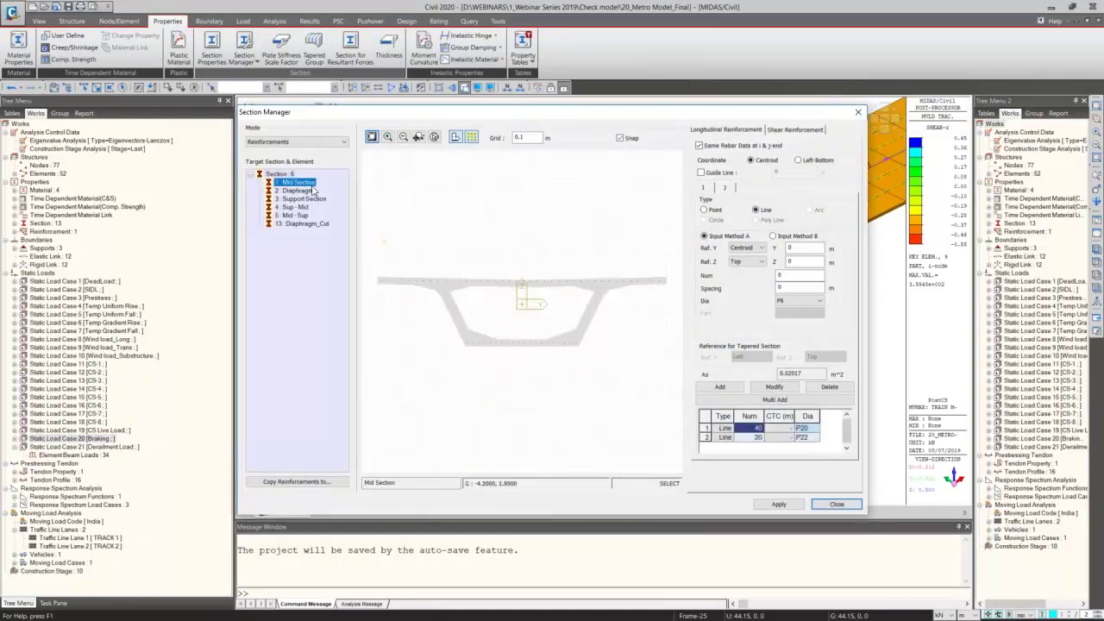
{"action": "scroll", "coordinate": [535, 302], "scroll_direction": "up", "scroll_amount": 3}
{"action": "scroll", "coordinate": [539, 303], "scroll_direction": "up", "scroll_amount": 5}
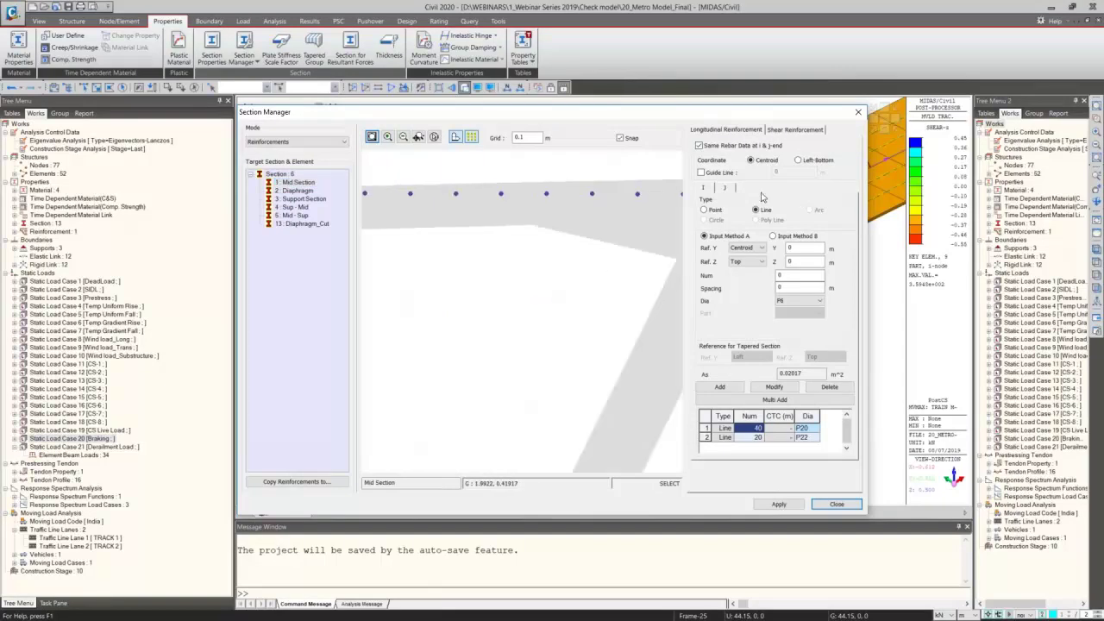
{"action": "scroll", "coordinate": [518, 282], "scroll_direction": "down", "scroll_amount": 5}
{"action": "scroll", "coordinate": [518, 289], "scroll_direction": "down", "scroll_amount": 3}
{"action": "scroll", "coordinate": [496, 306], "scroll_direction": "up", "scroll_amount": 2}
{"action": "scroll", "coordinate": [511, 314], "scroll_direction": "down", "scroll_amount": 2}
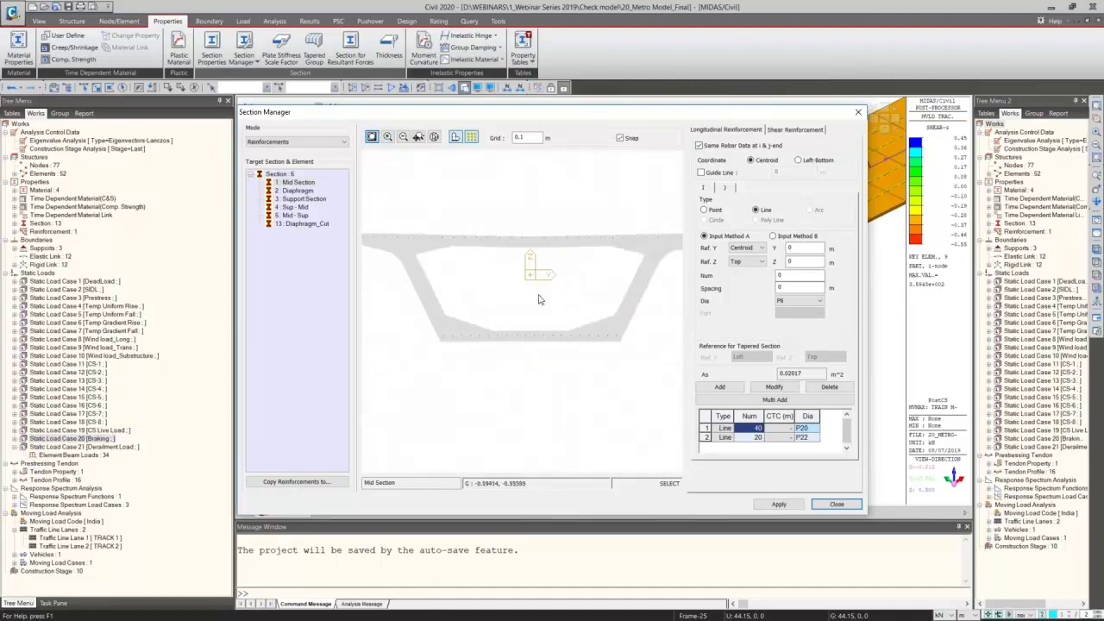
{"action": "left_click", "coordinate": [789, 130]}
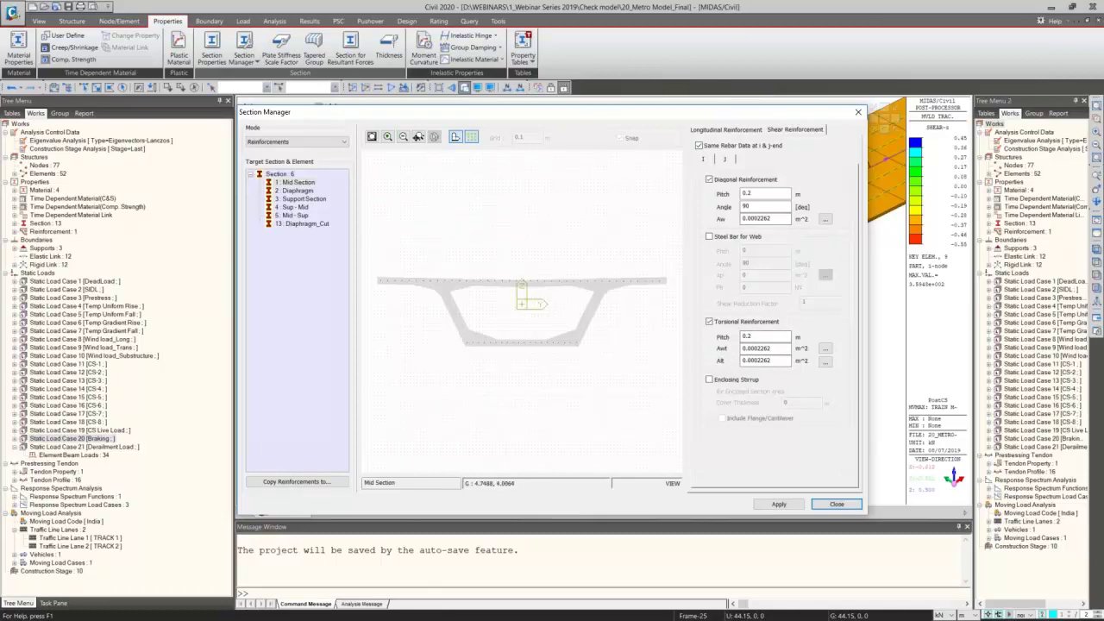
{"action": "left_click", "coordinate": [859, 113]}
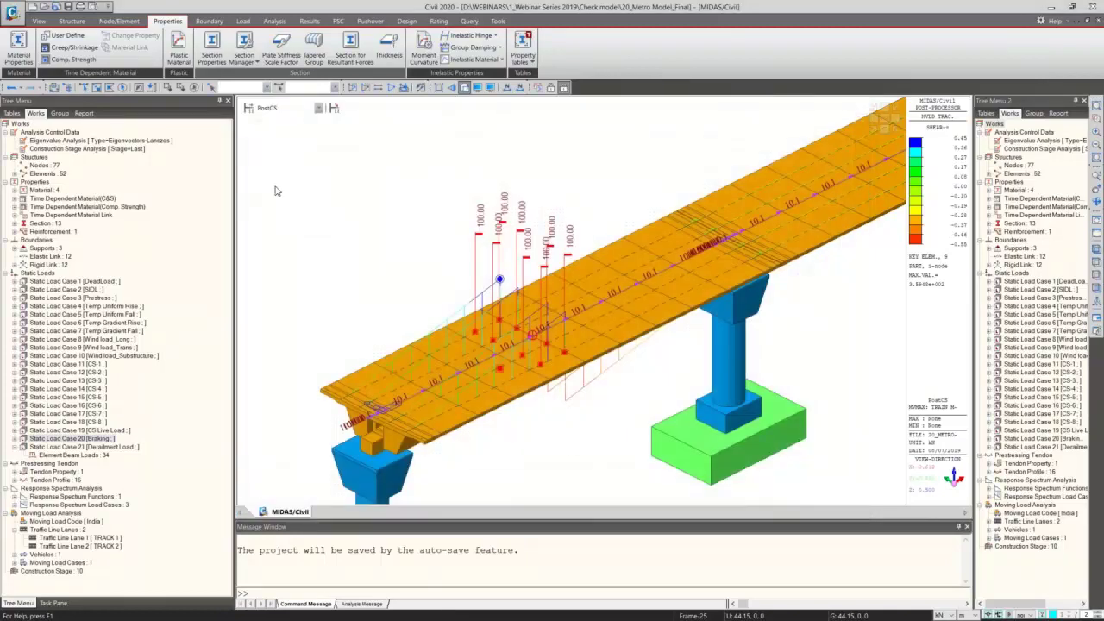
Step: Review the M50 concrete and rebar grades in the PSC design material settings and close them
{"action": "left_click", "coordinate": [340, 22]}
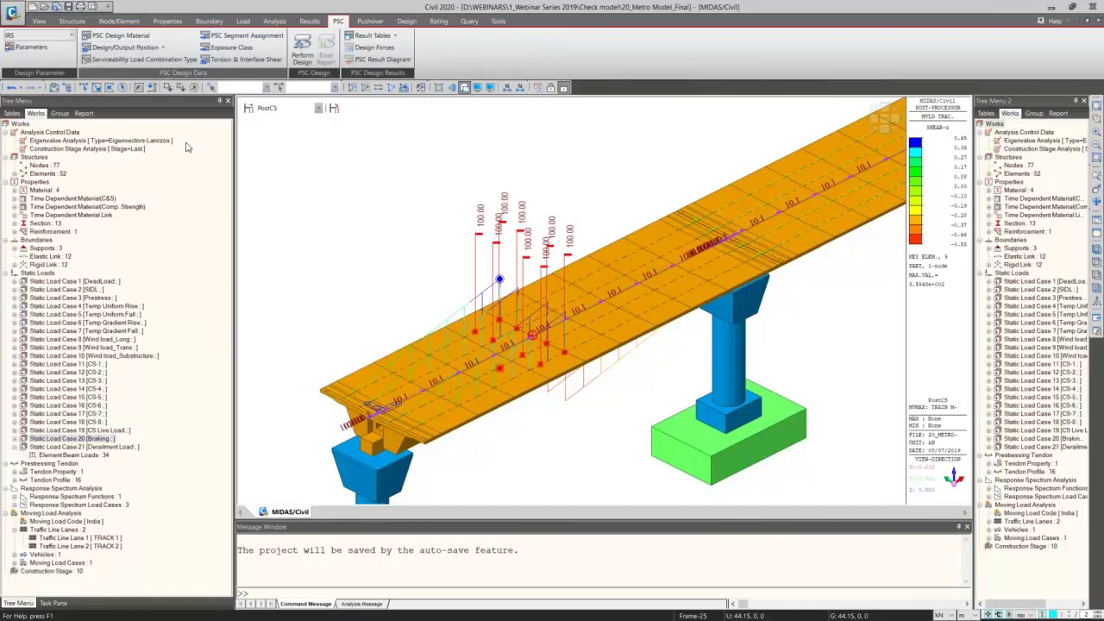
{"action": "left_click", "coordinate": [545, 217]}
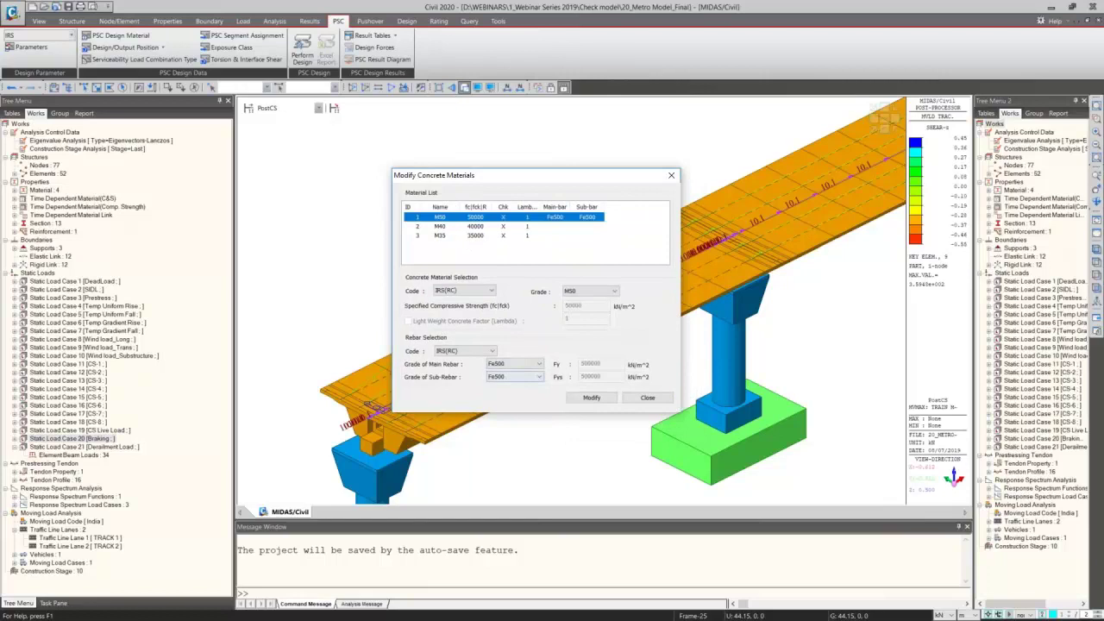
{"action": "left_click", "coordinate": [649, 399]}
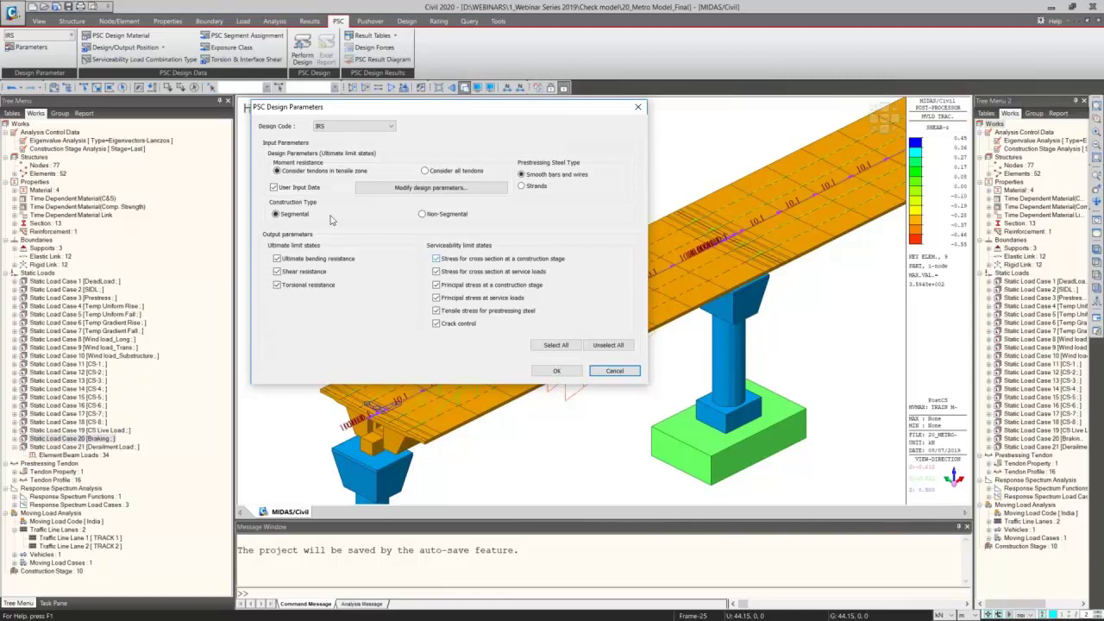
Step: Review the IRS partial material factors and segmental friction value, and accept the PSC design parameters with all limit state checks
{"action": "left_click_drag", "start_coordinate": [307, 107], "coordinate": [304, 151]}
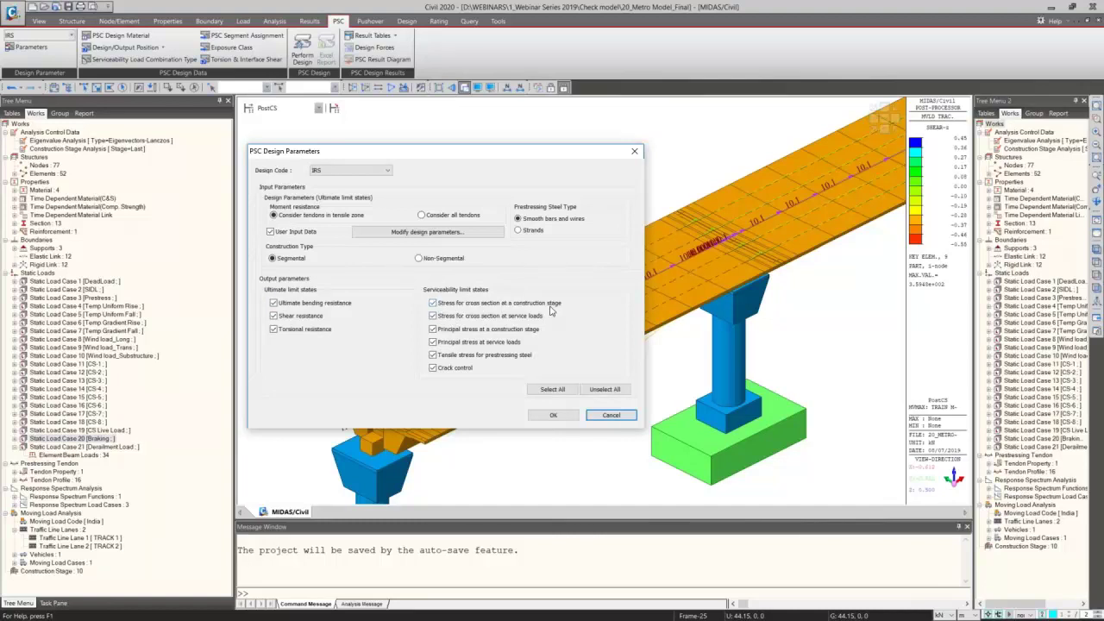
{"action": "left_click", "coordinate": [404, 233]}
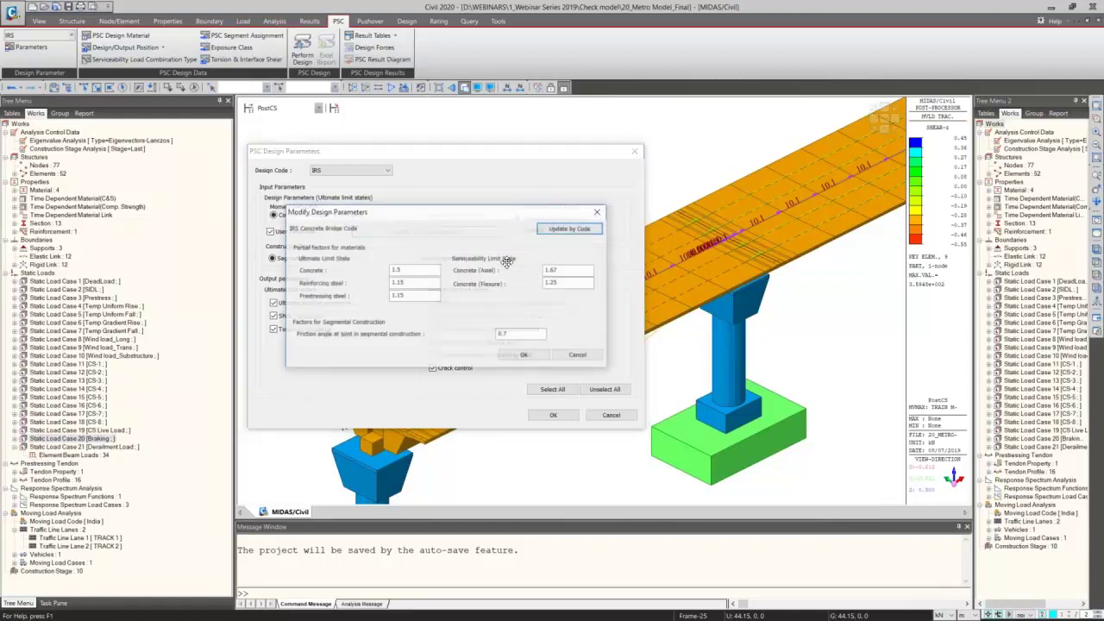
{"action": "left_click_drag", "start_coordinate": [457, 222], "coordinate": [698, 208]}
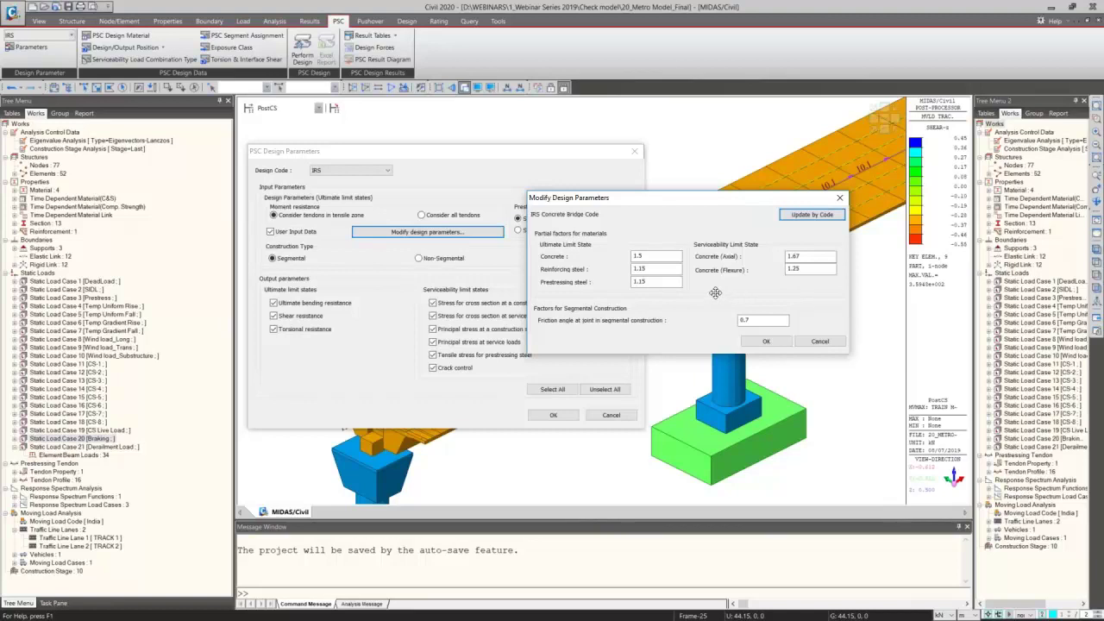
{"action": "left_click", "coordinate": [766, 341]}
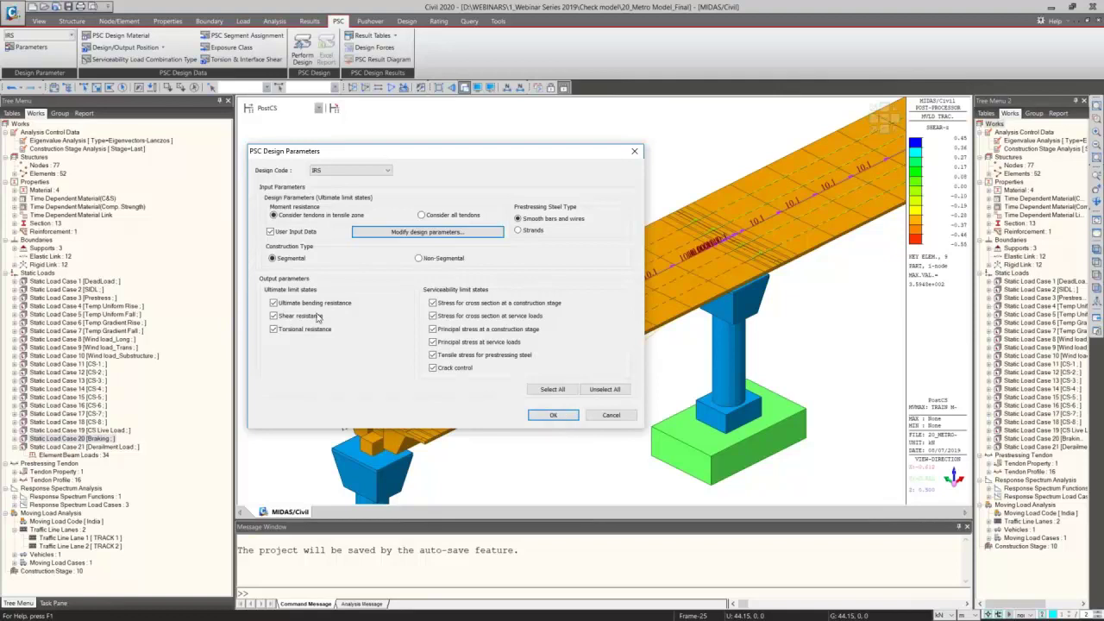
{"action": "left_click", "coordinate": [555, 415]}
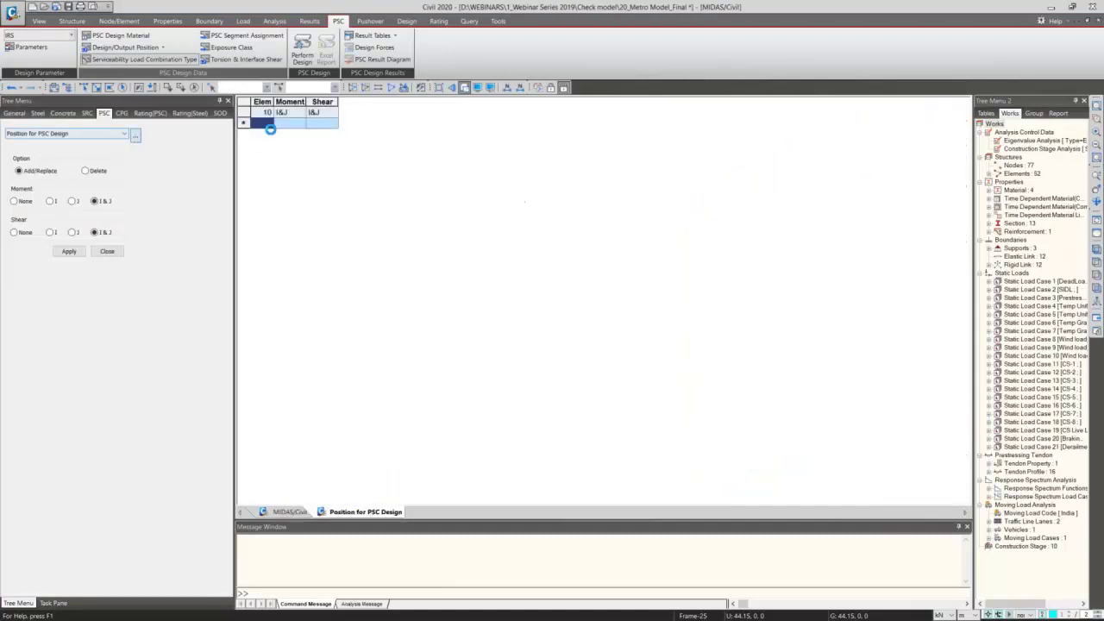
Step: Return to the model view from the Position for PSC Design table and close the design position settings
{"action": "left_click", "coordinate": [292, 512]}
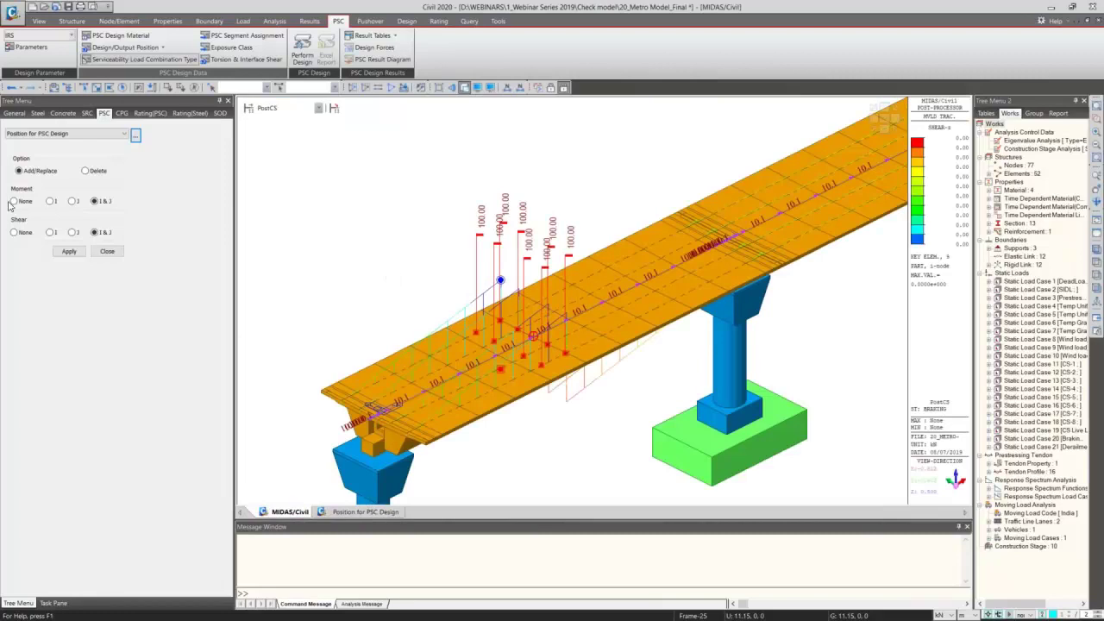
{"action": "left_click", "coordinate": [107, 251]}
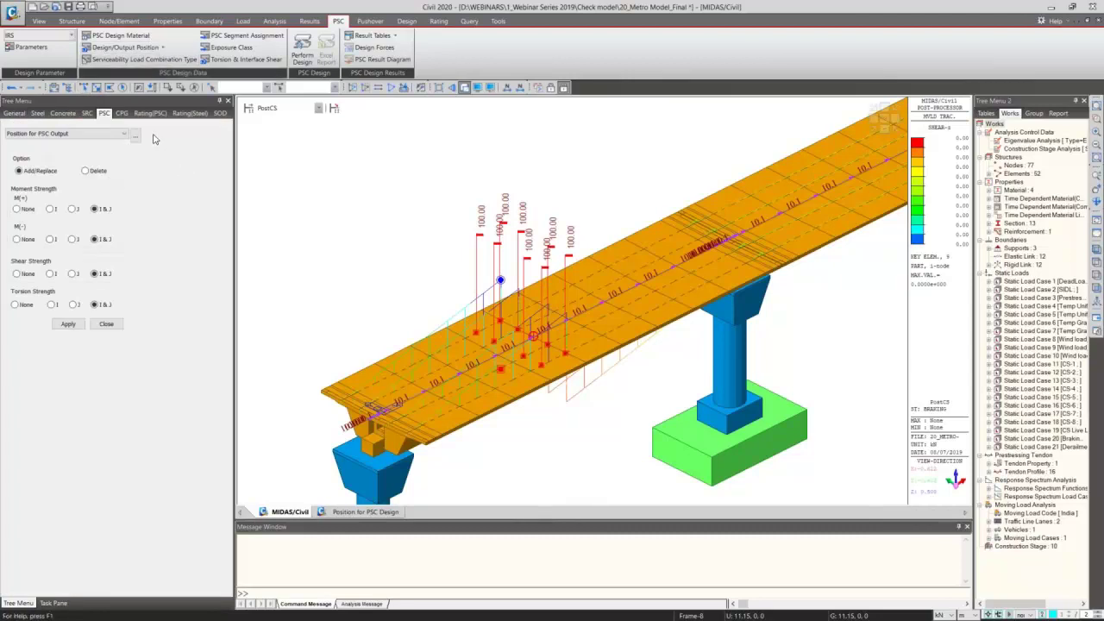
Step: Review the Position for PSC Output table, close it along with its settings, and return to the model view
{"action": "left_click", "coordinate": [135, 135]}
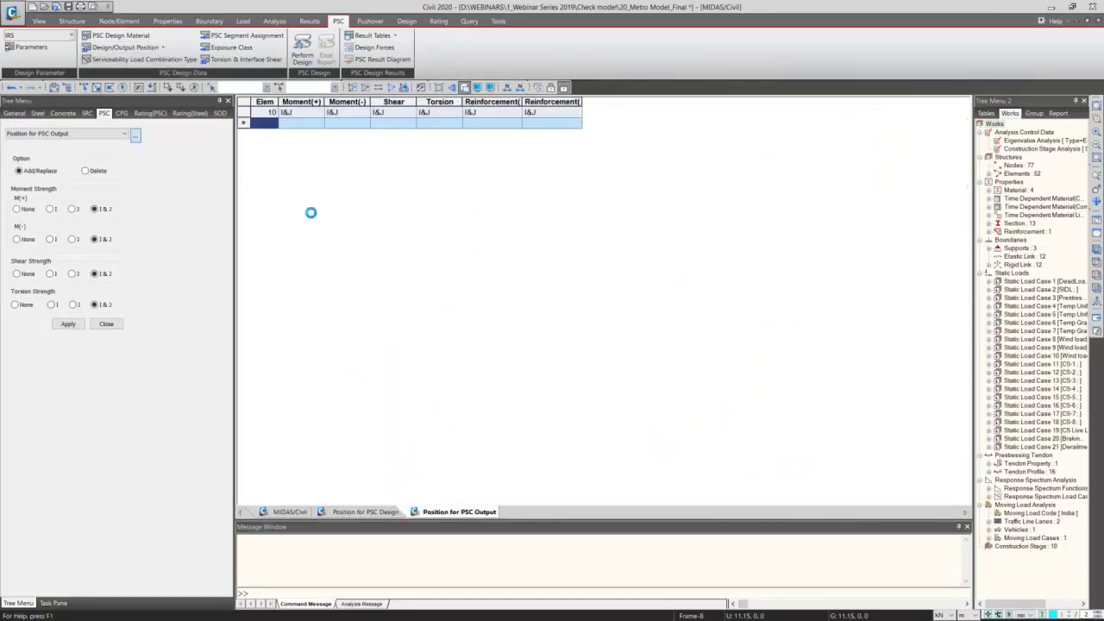
{"action": "middle_click", "coordinate": [464, 513]}
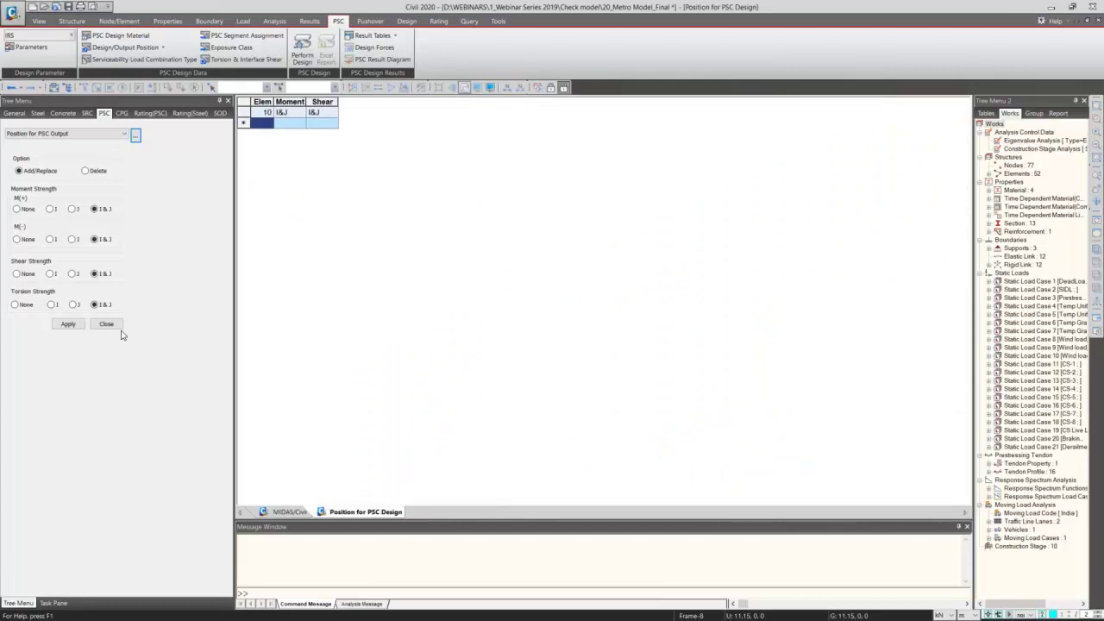
{"action": "left_click", "coordinate": [106, 323]}
{"action": "left_click", "coordinate": [290, 512]}
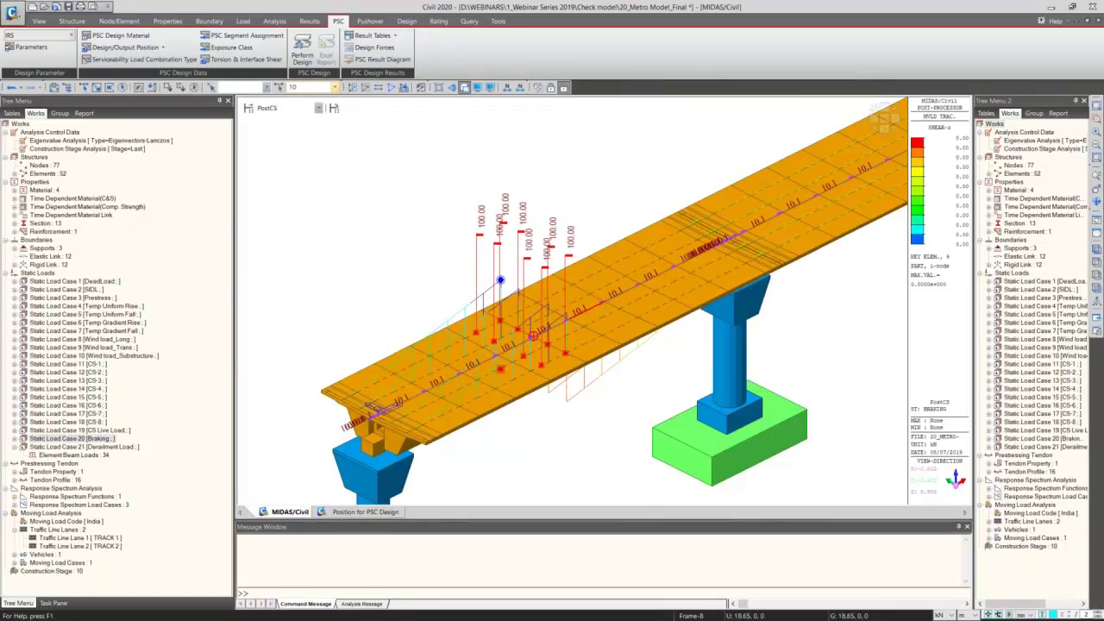
Step: Review the serviceability load combination types and the exposure class assignment table, closing both
{"action": "left_click", "coordinate": [145, 59]}
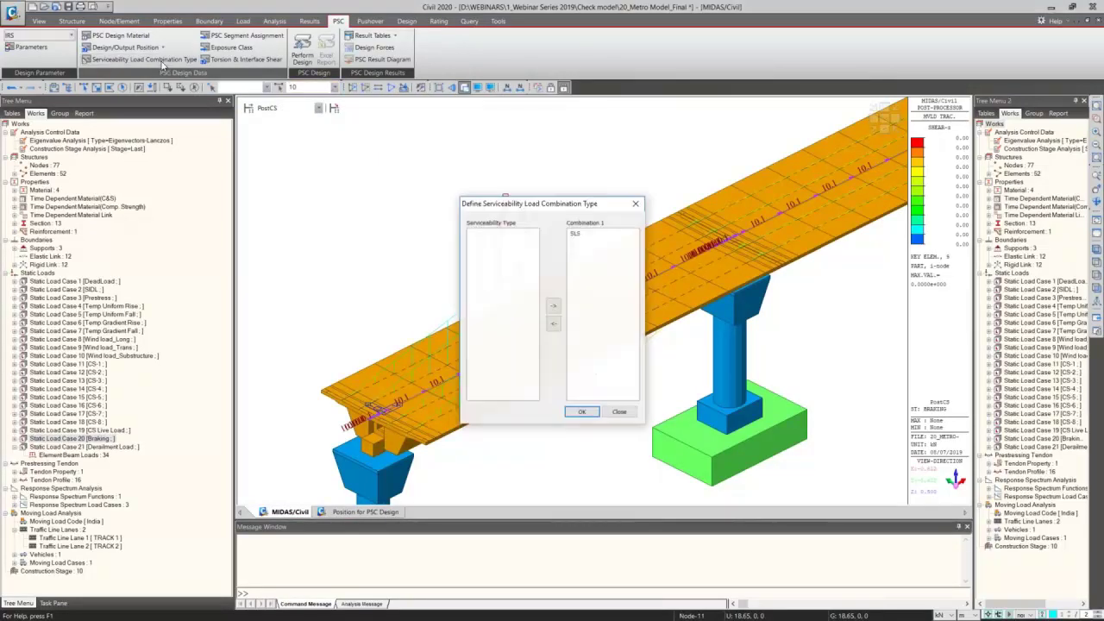
{"action": "left_click", "coordinate": [619, 412]}
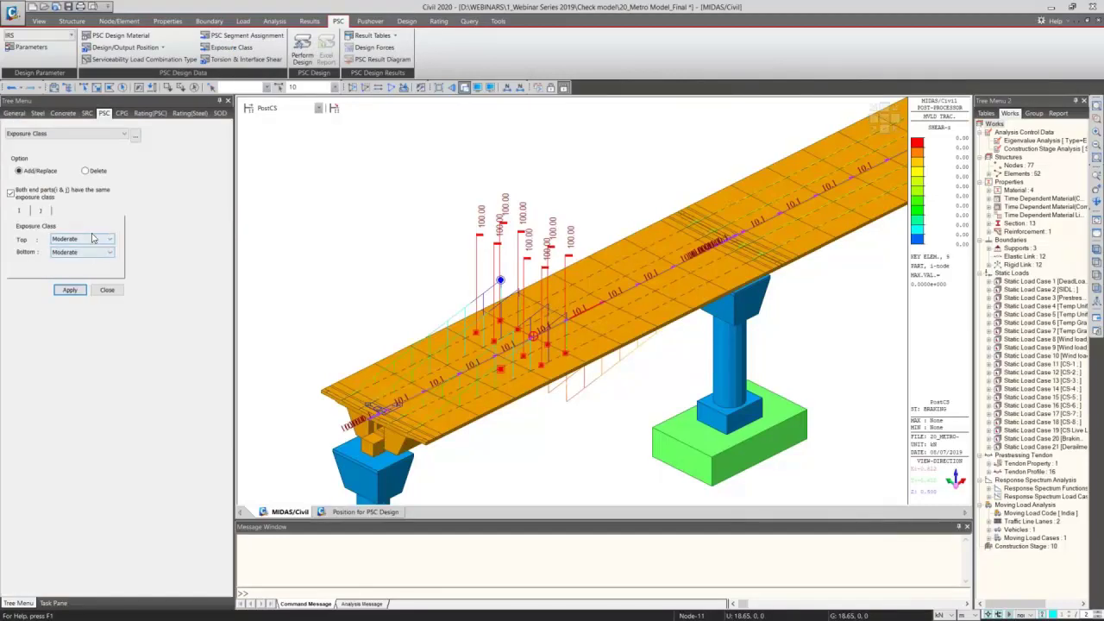
{"action": "left_click", "coordinate": [134, 135]}
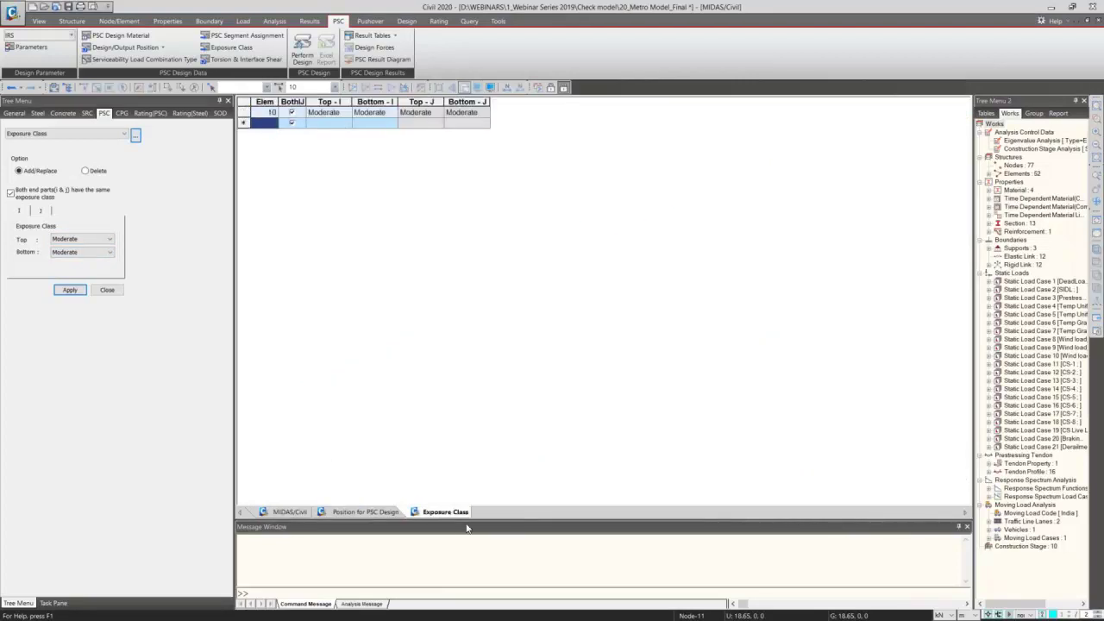
{"action": "middle_click", "coordinate": [461, 516]}
{"action": "left_click", "coordinate": [108, 290]}
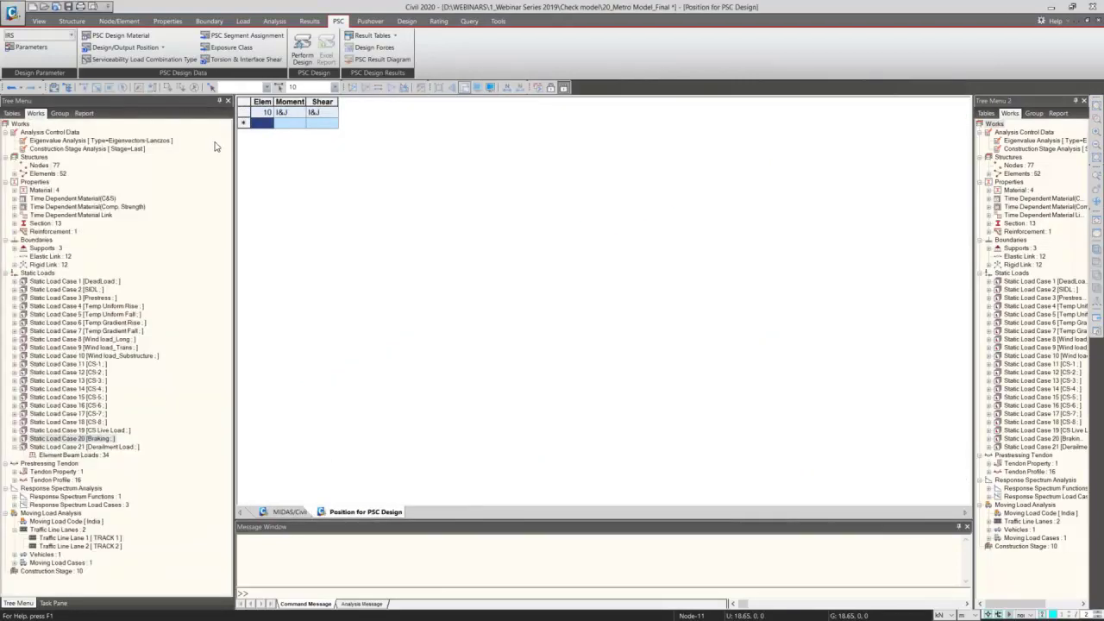
Step: Review the torsion reinforcement and interface shear inputs, including the shear connector area options, and close them without applying changes
{"action": "left_click", "coordinate": [246, 59]}
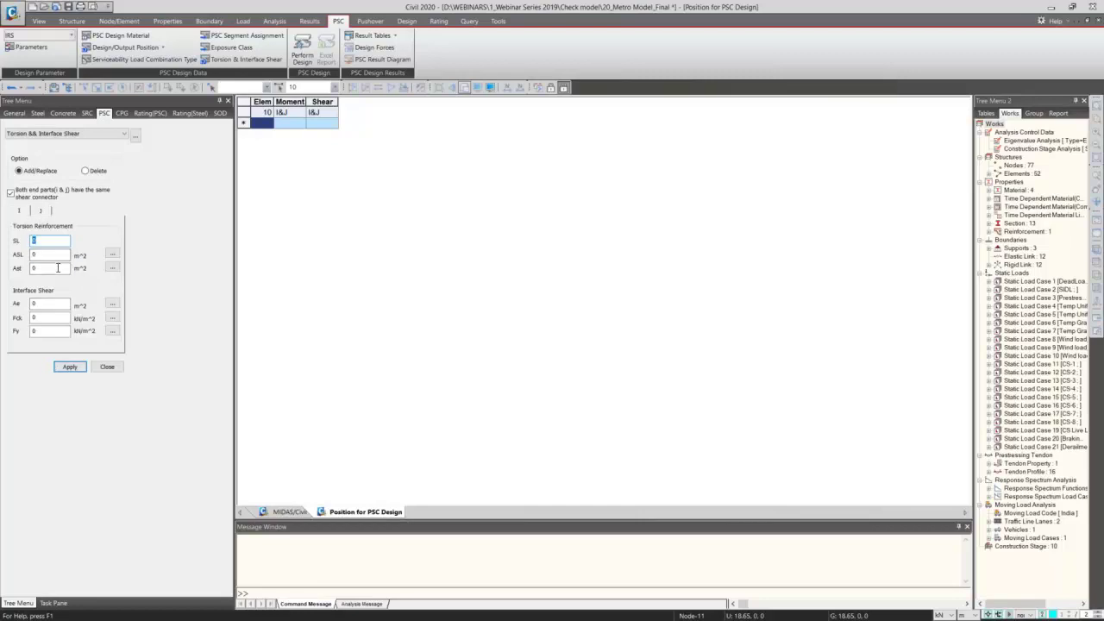
{"action": "left_click", "coordinate": [49, 318]}
{"action": "left_click", "coordinate": [36, 304]}
{"action": "left_click", "coordinate": [112, 307]}
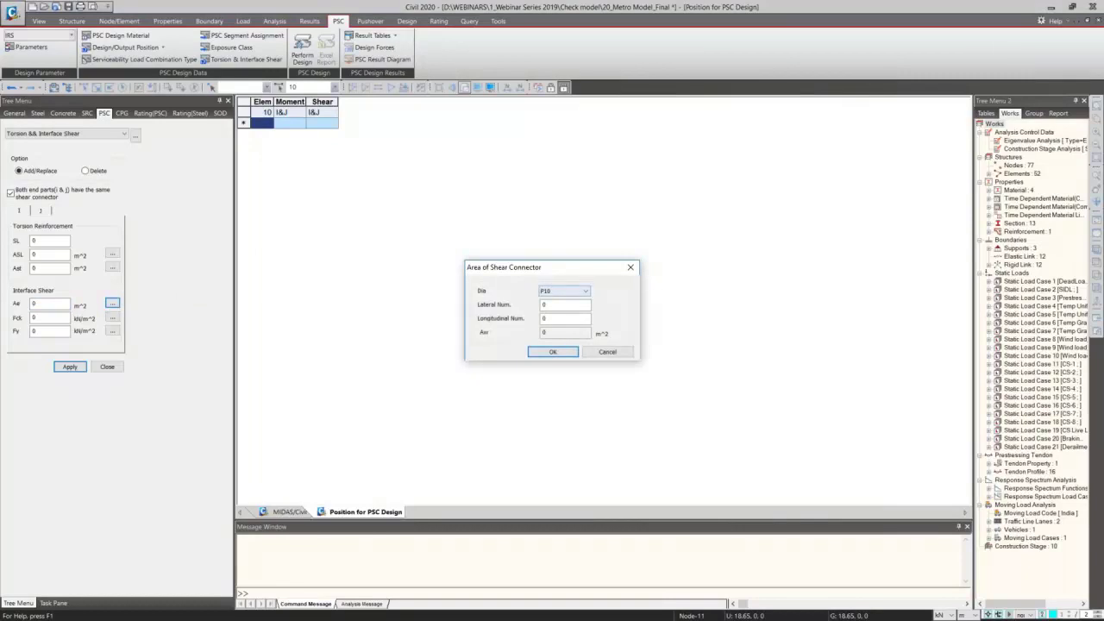
{"action": "left_click", "coordinate": [631, 267]}
{"action": "double_click", "coordinate": [34, 241]}
{"action": "left_click", "coordinate": [32, 255]}
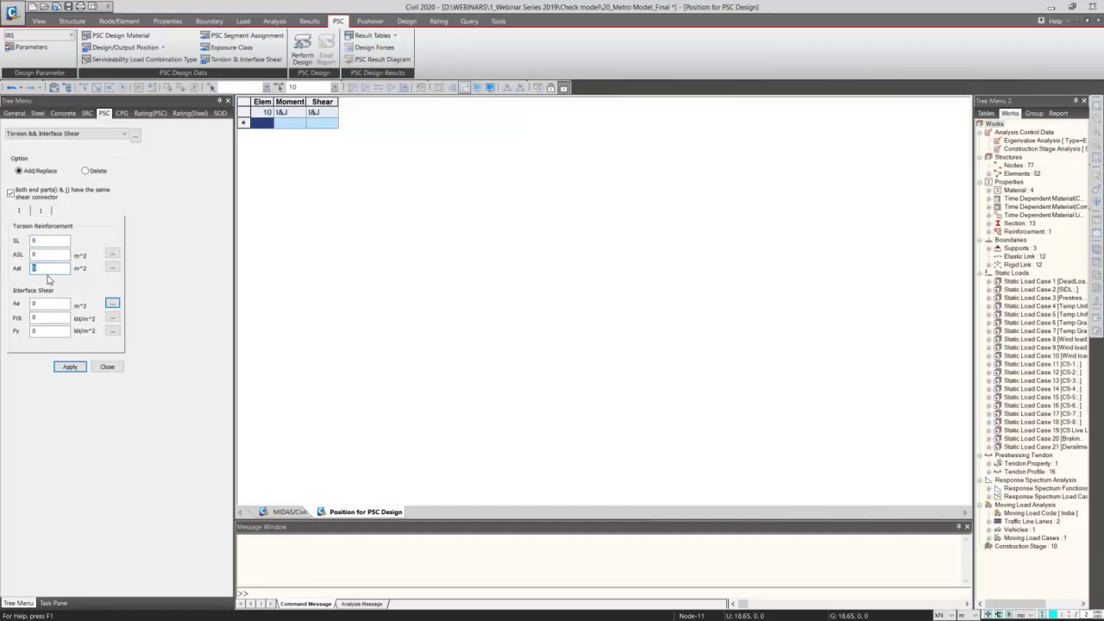
{"action": "left_click", "coordinate": [107, 366]}
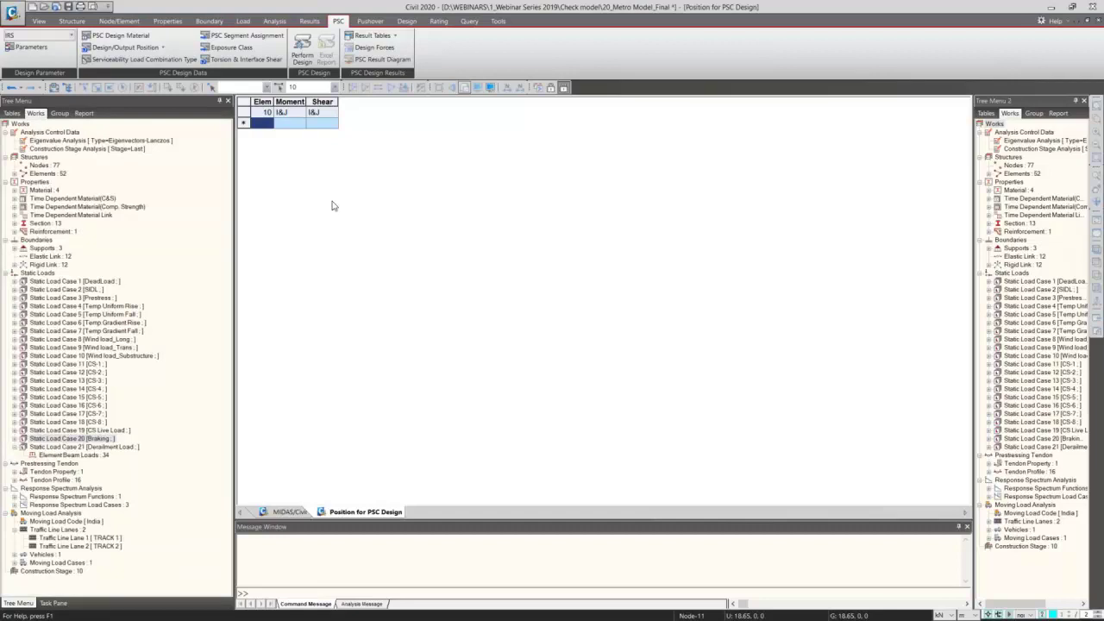
Step: Close the Position for PSC Design table and try to perform the PSC design over the existing design results
{"action": "left_click", "coordinate": [371, 512]}
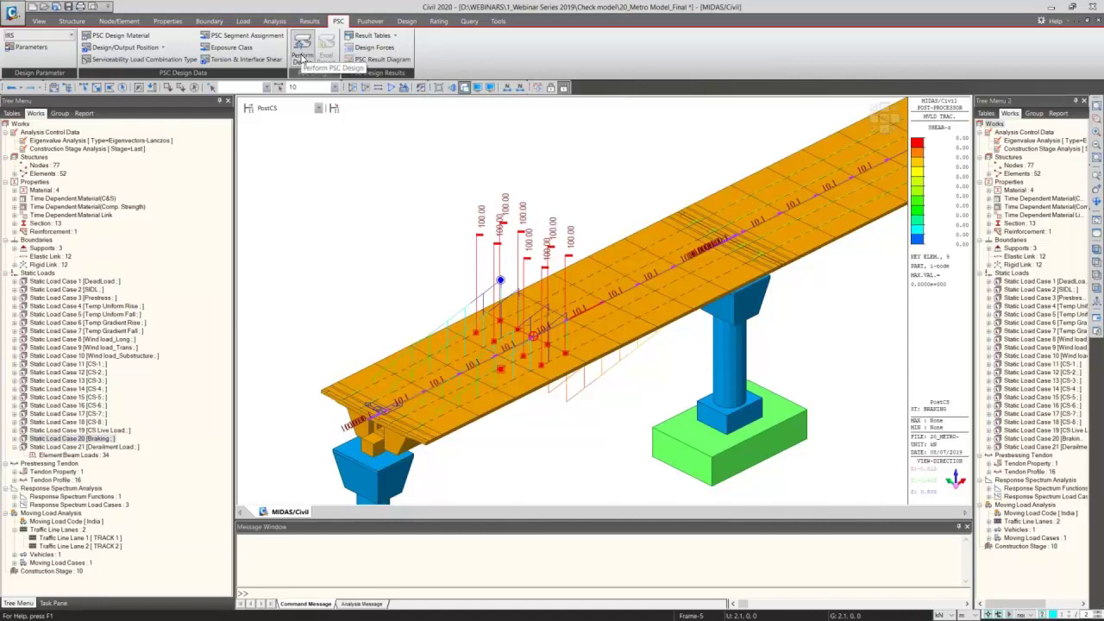
{"action": "left_click", "coordinate": [303, 59]}
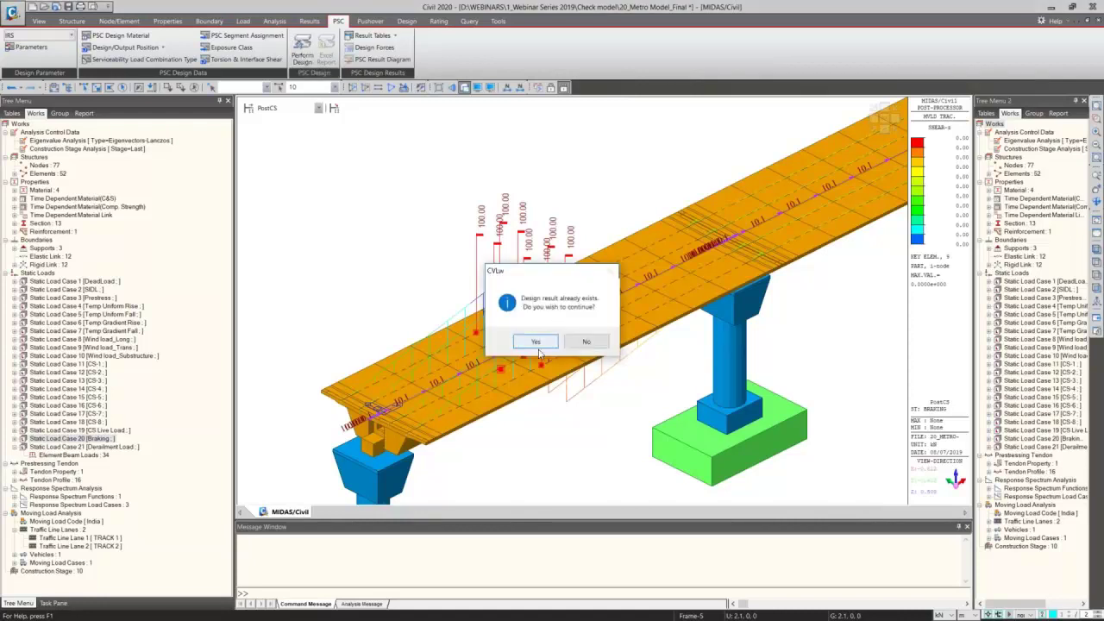
{"action": "left_click", "coordinate": [536, 343]}
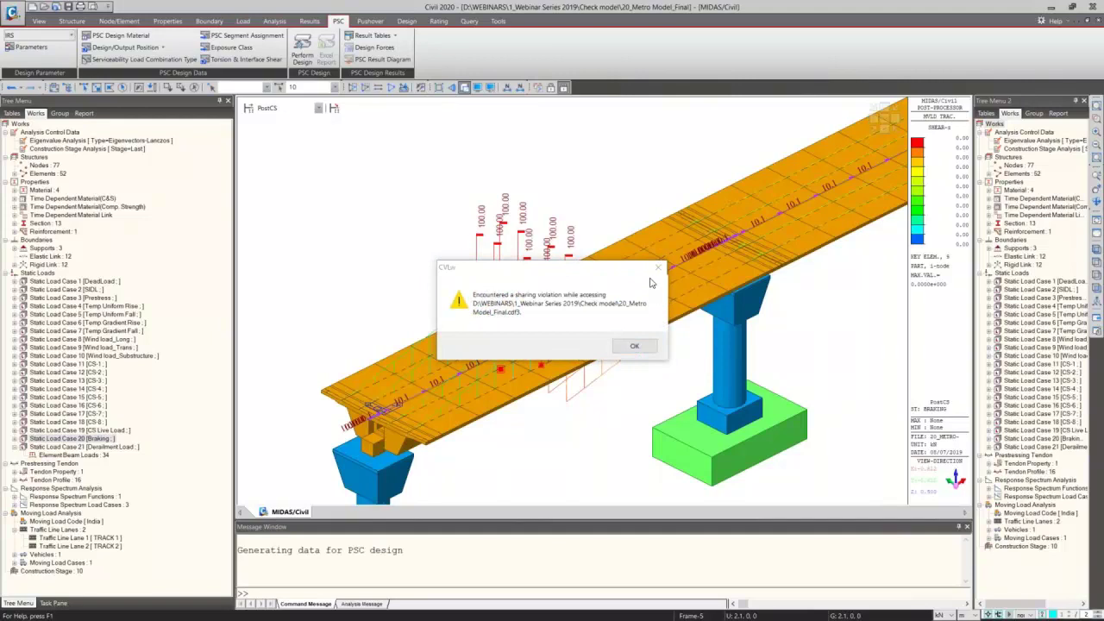
{"action": "left_click", "coordinate": [658, 267]}
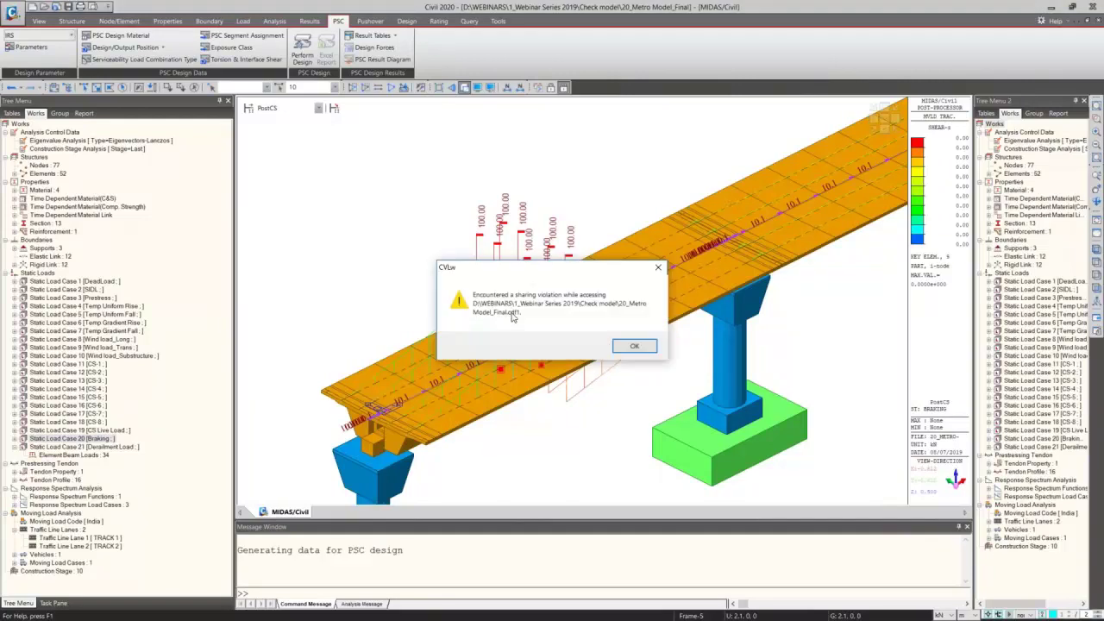
{"action": "left_click", "coordinate": [630, 346]}
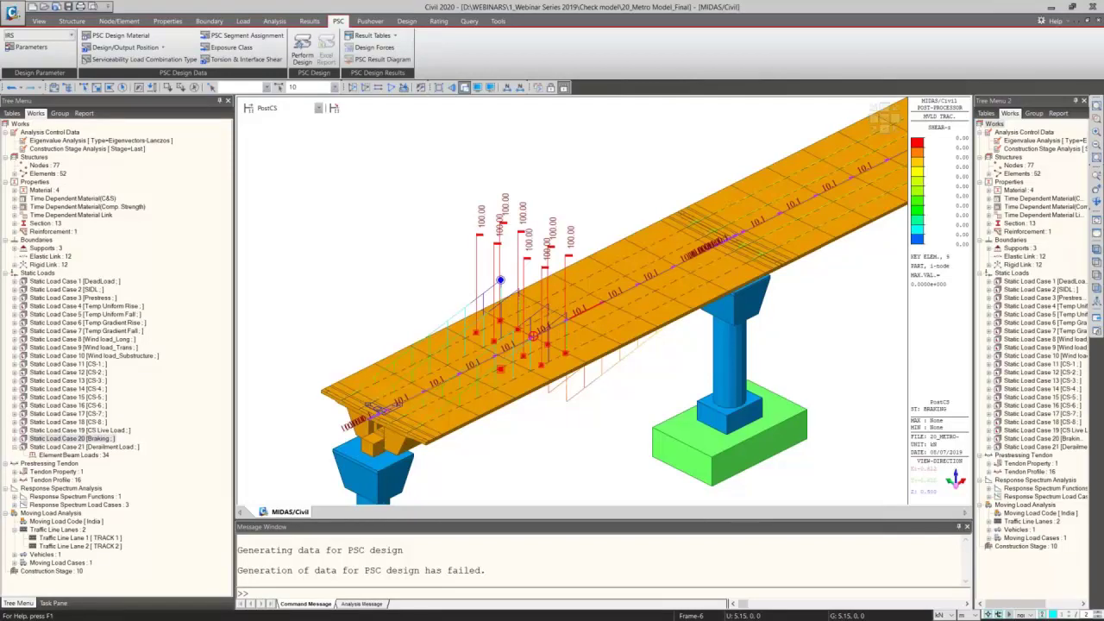
Step: Switch to the Metro Model3 design report in Excel and review the design conditions for element 10 at position I
{"action": "double_click", "coordinate": [363, 129]}
{"action": "left_click", "coordinate": [360, 186]}
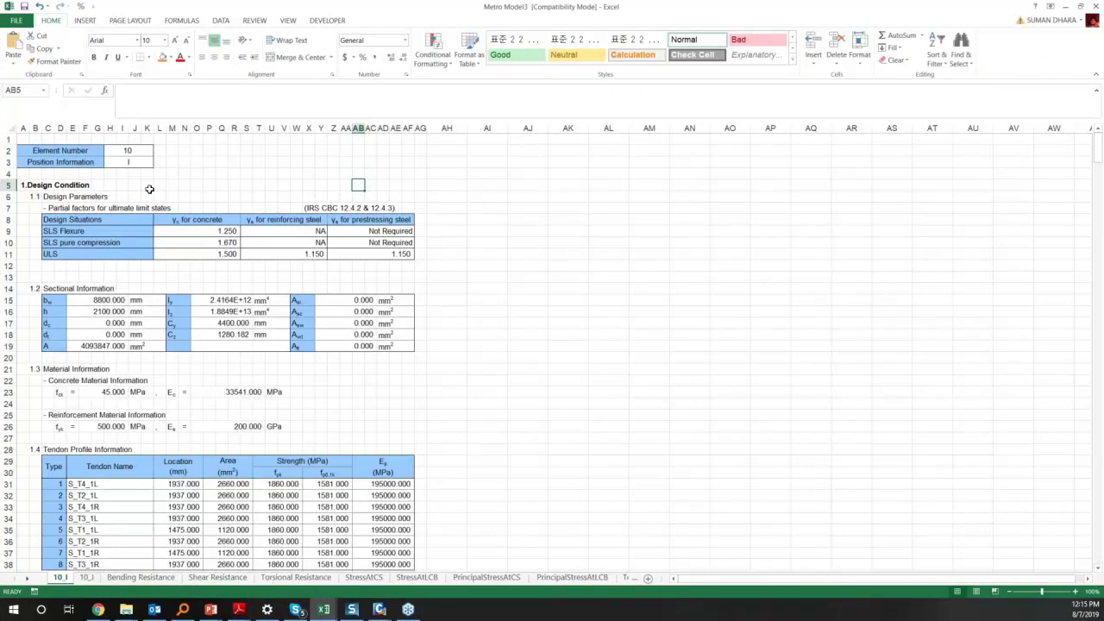
{"action": "left_click", "coordinate": [127, 161]}
{"action": "left_click", "coordinate": [199, 186]}
{"action": "left_click", "coordinate": [450, 282]}
Step: Examine the positive and negative ultimate moment resistance calculations in the element 10 report
{"action": "scroll", "coordinate": [327, 267], "scroll_direction": "down", "scroll_amount": 5}
{"action": "scroll", "coordinate": [328, 267], "scroll_direction": "down", "scroll_amount": 6}
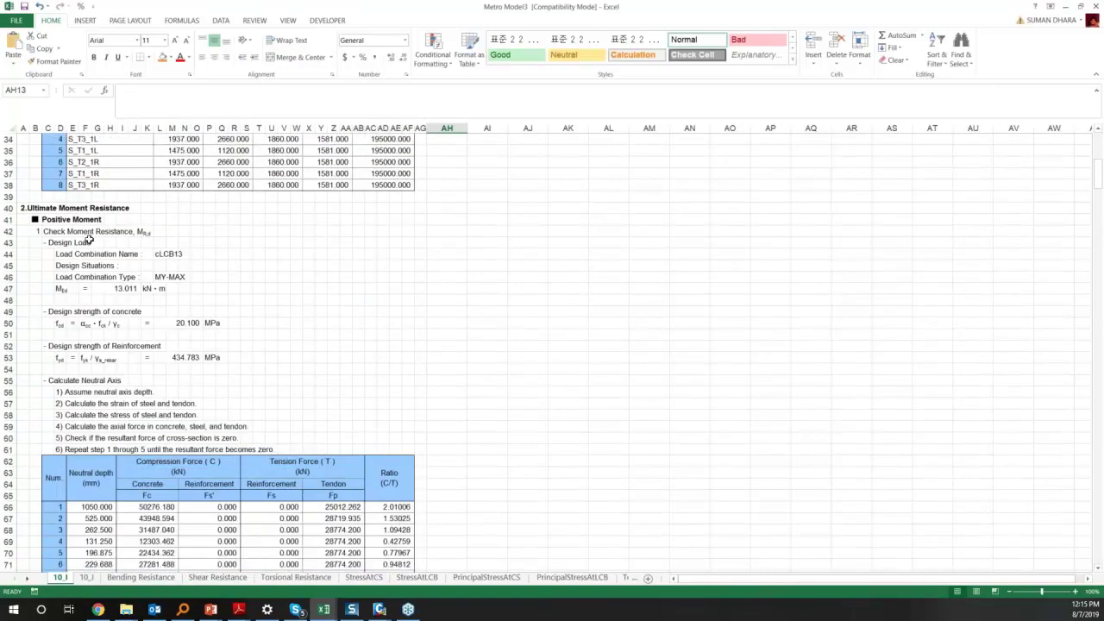
{"action": "scroll", "coordinate": [262, 317], "scroll_direction": "down", "scroll_amount": 14}
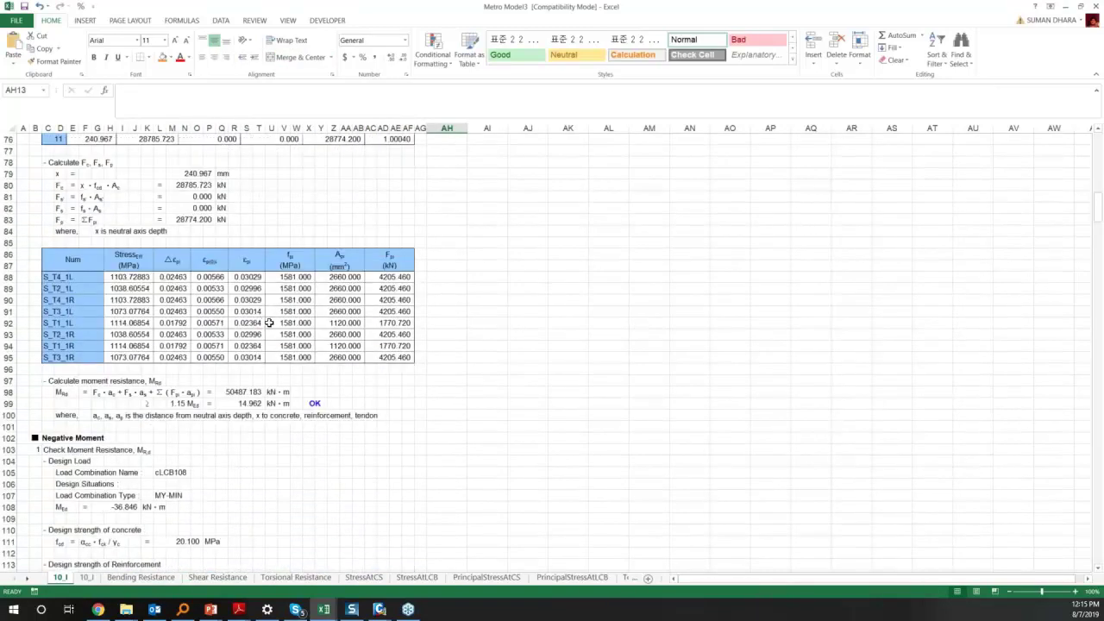
{"action": "scroll", "coordinate": [326, 367], "scroll_direction": "down", "scroll_amount": 18}
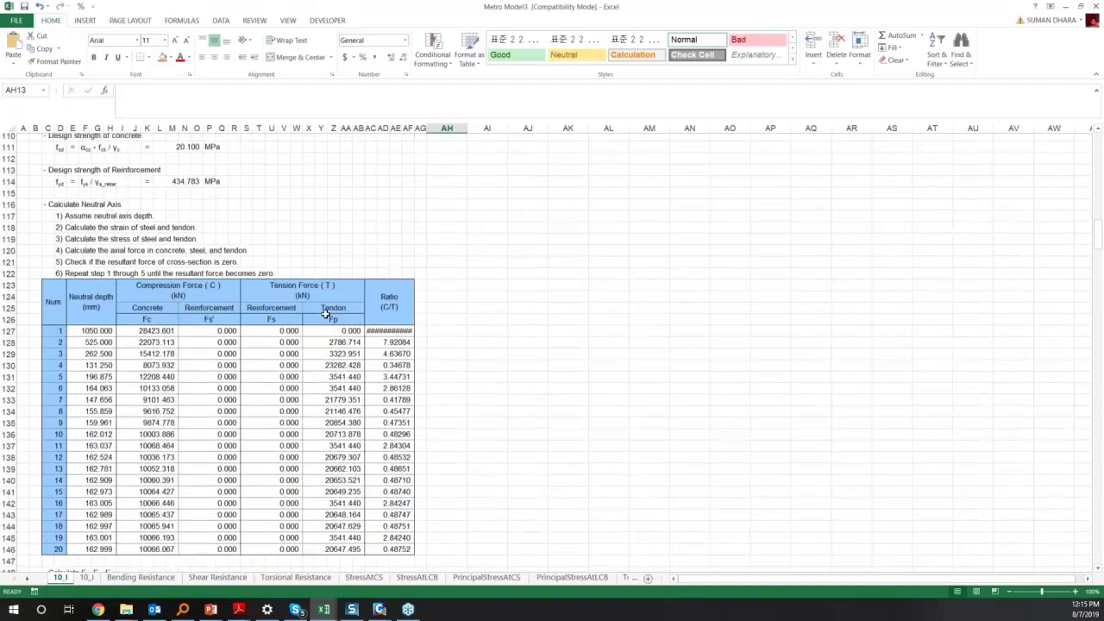
{"action": "scroll", "coordinate": [325, 314], "scroll_direction": "down", "scroll_amount": 9}
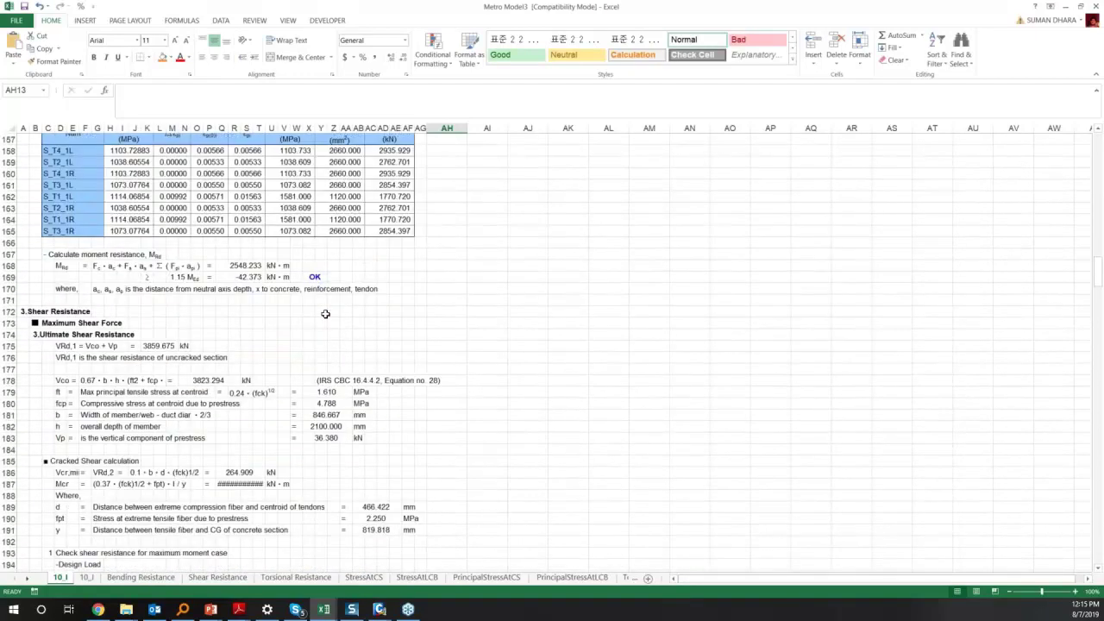
Step: Examine the cracked and uncracked shear resistance cases and the shear reinforcement checks in the element 10 report
{"action": "scroll", "coordinate": [321, 314], "scroll_direction": "down", "scroll_amount": 10}
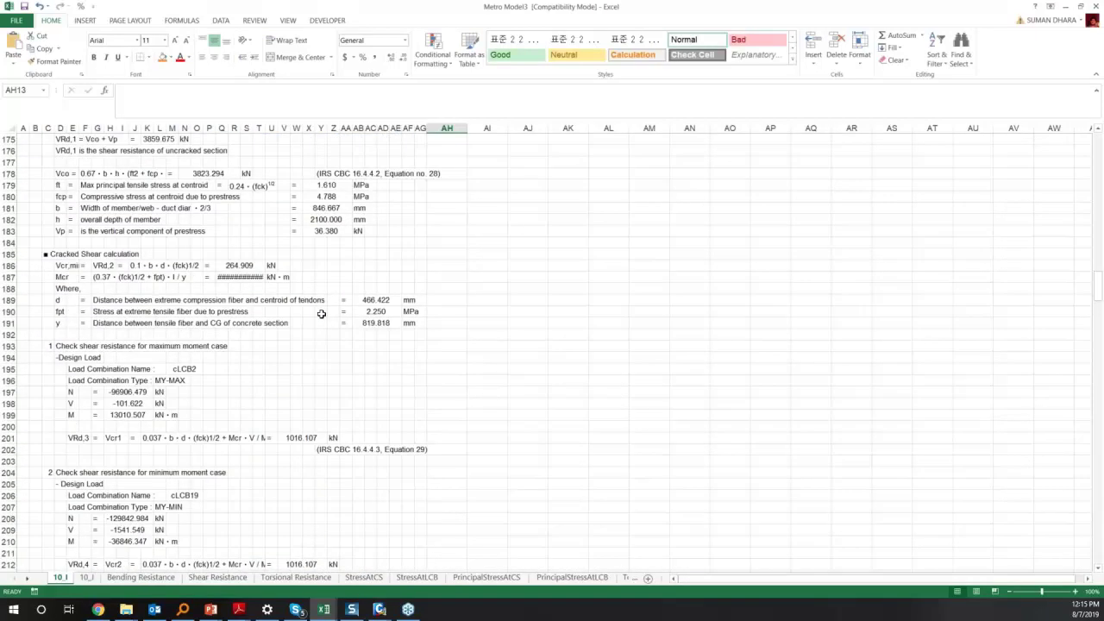
{"action": "scroll", "coordinate": [321, 314], "scroll_direction": "down", "scroll_amount": 9}
{"action": "scroll", "coordinate": [321, 314], "scroll_direction": "up", "scroll_amount": 9}
{"action": "left_click", "coordinate": [58, 209]}
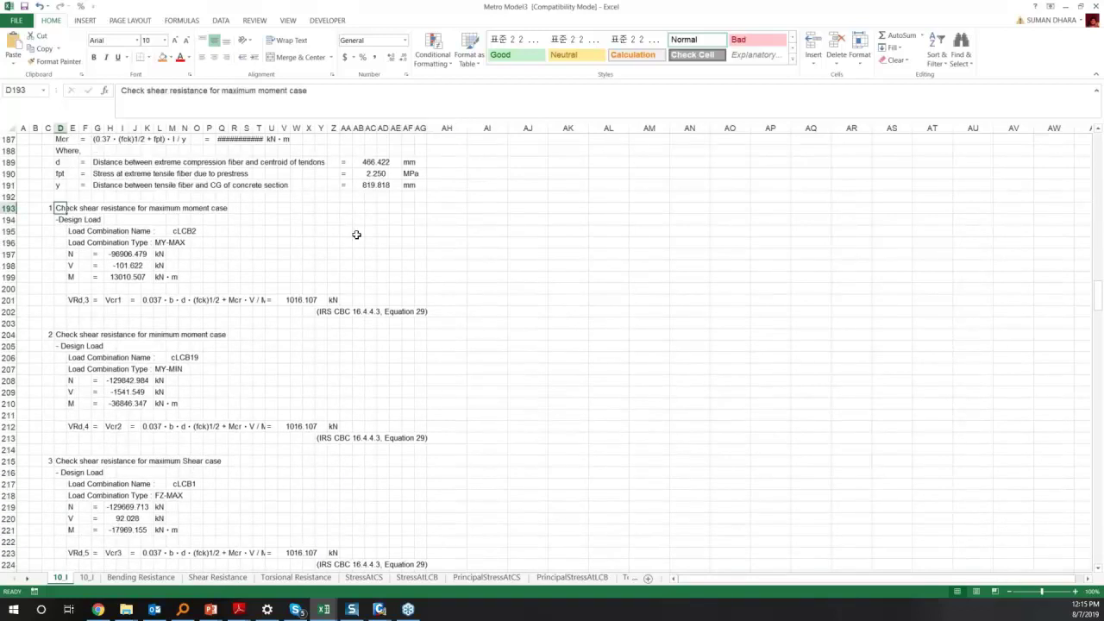
{"action": "left_click", "coordinate": [72, 335]}
{"action": "scroll", "coordinate": [263, 304], "scroll_direction": "down", "scroll_amount": 2}
{"action": "scroll", "coordinate": [269, 333], "scroll_direction": "down", "scroll_amount": 10}
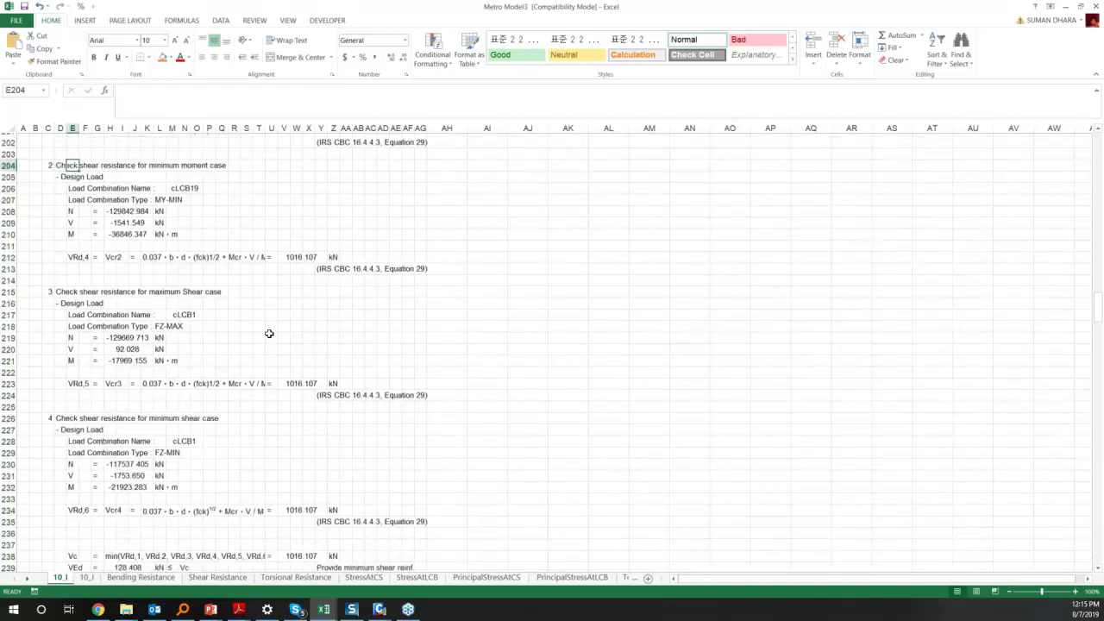
{"action": "scroll", "coordinate": [285, 331], "scroll_direction": "down", "scroll_amount": 11}
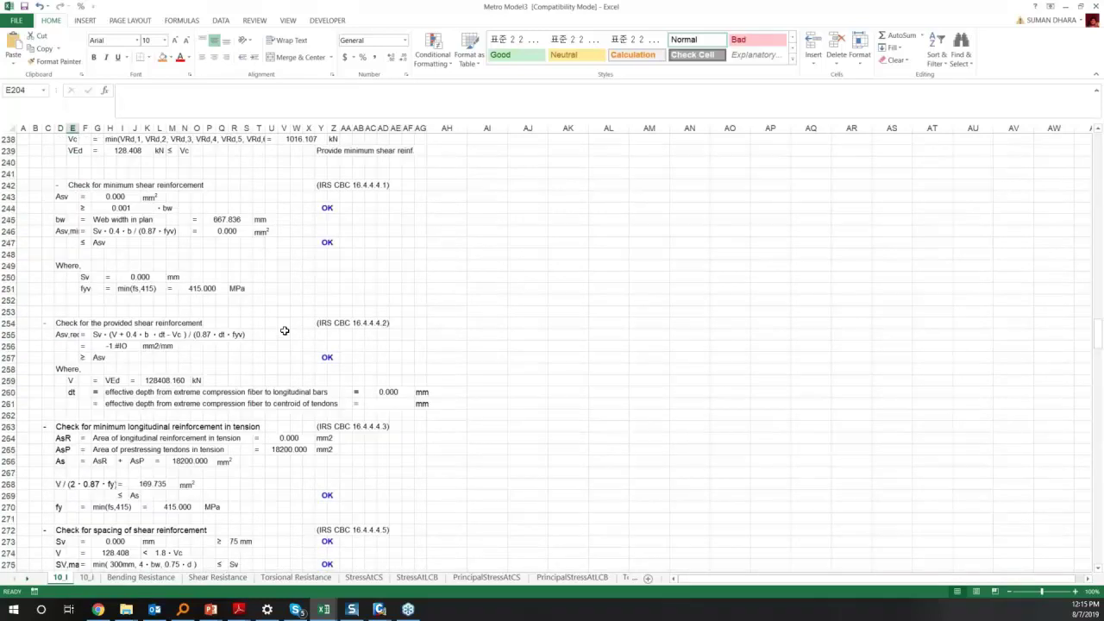
{"action": "scroll", "coordinate": [285, 329], "scroll_direction": "down", "scroll_amount": 11}
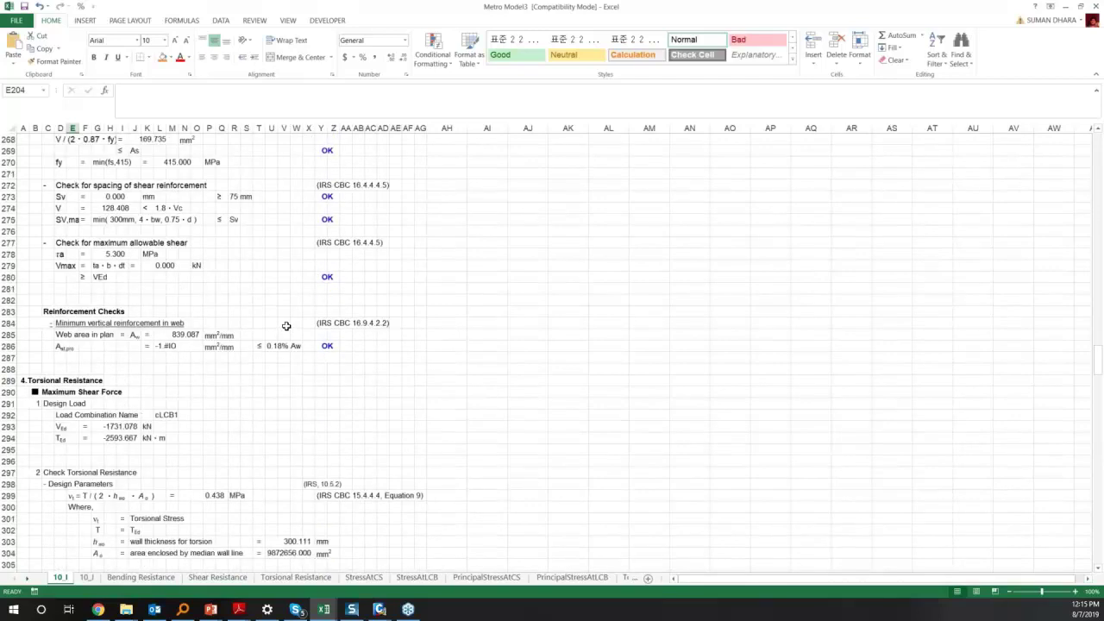
Step: Examine the torsional resistance calculations and longitudinal reinforcement checks in the element 10 report
{"action": "scroll", "coordinate": [286, 326], "scroll_direction": "down", "scroll_amount": 3}
{"action": "scroll", "coordinate": [286, 323], "scroll_direction": "up", "scroll_amount": 3}
{"action": "scroll", "coordinate": [223, 285], "scroll_direction": "down", "scroll_amount": 8}
{"action": "scroll", "coordinate": [223, 285], "scroll_direction": "down", "scroll_amount": 20}
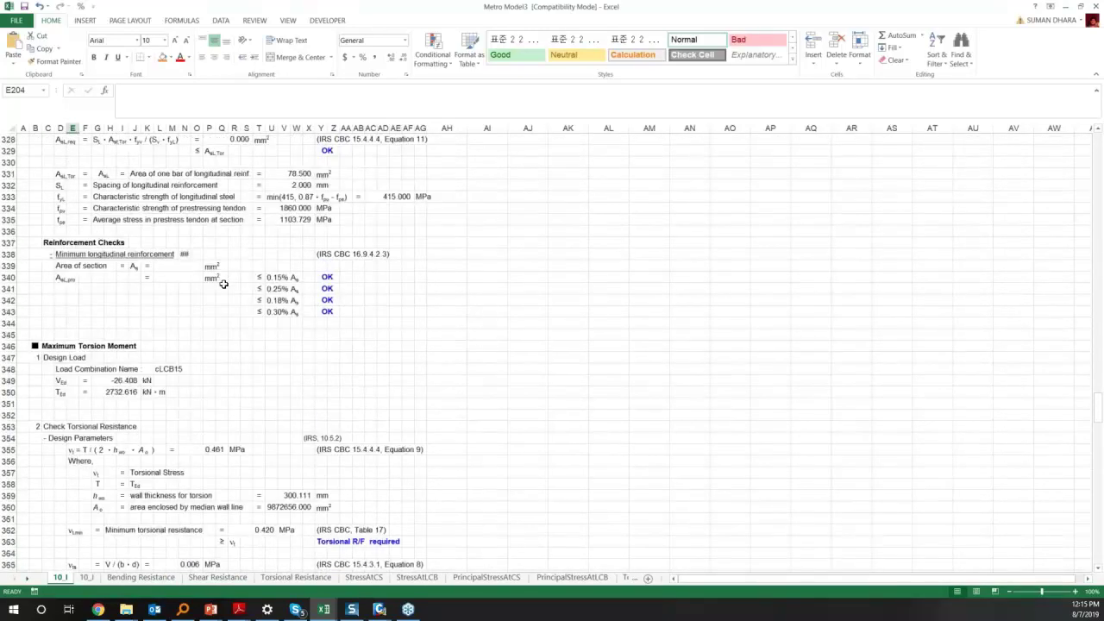
{"action": "scroll", "coordinate": [223, 284], "scroll_direction": "down", "scroll_amount": 11}
{"action": "scroll", "coordinate": [222, 279], "scroll_direction": "down", "scroll_amount": 3}
{"action": "scroll", "coordinate": [224, 278], "scroll_direction": "up", "scroll_amount": 20}
{"action": "scroll", "coordinate": [354, 245], "scroll_direction": "up", "scroll_amount": 15}
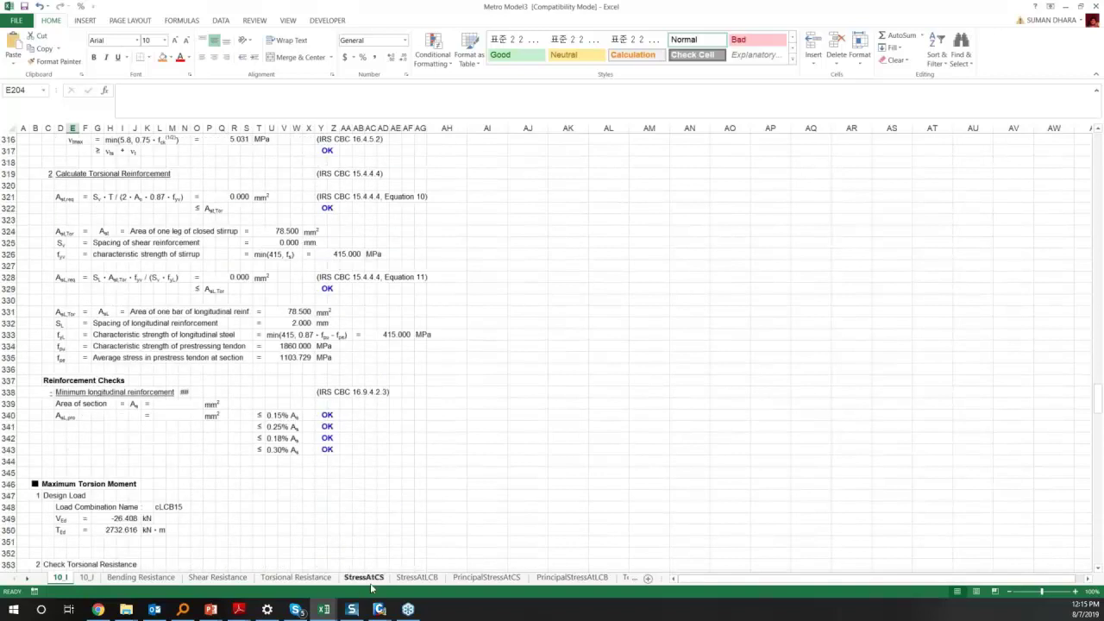
Step: Review the load combination stress, principal stress and tendon stress result sheets of the report
{"action": "left_click", "coordinate": [417, 578]}
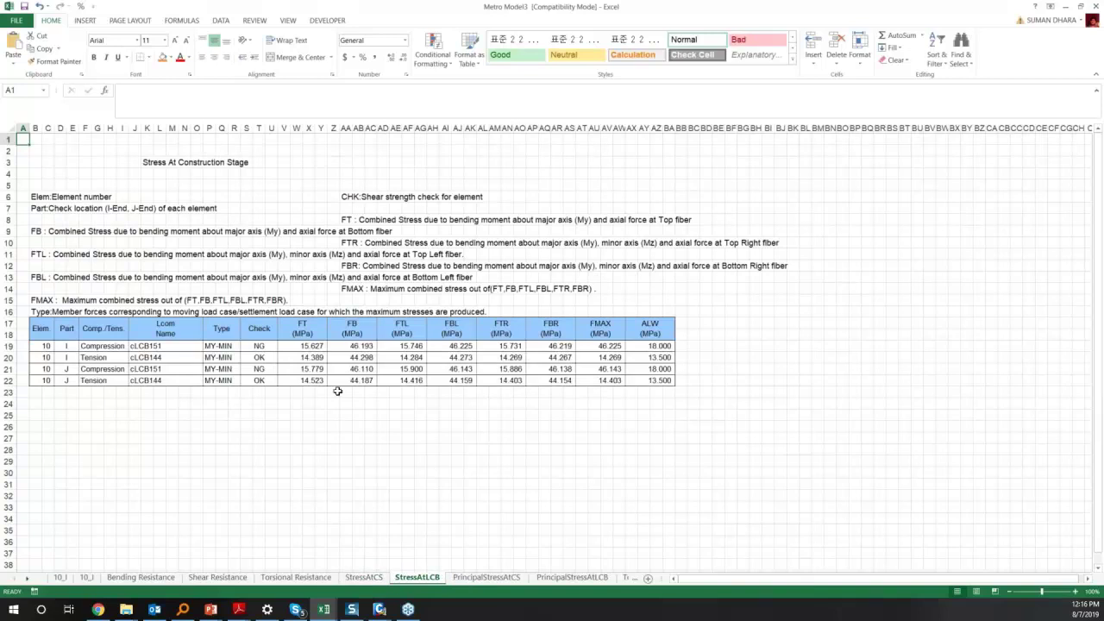
{"action": "left_click", "coordinate": [488, 578]}
{"action": "left_click", "coordinate": [560, 579]}
{"action": "left_click", "coordinate": [627, 577]}
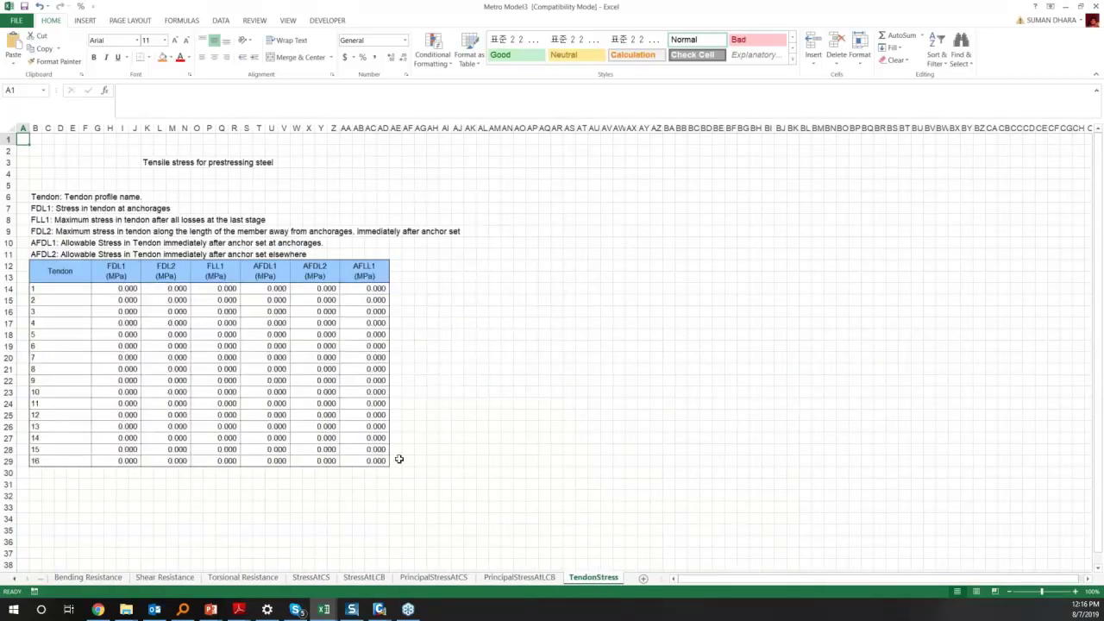
{"action": "left_click", "coordinate": [552, 578]}
{"action": "left_click", "coordinate": [593, 577]}
{"action": "left_click", "coordinate": [520, 577]}
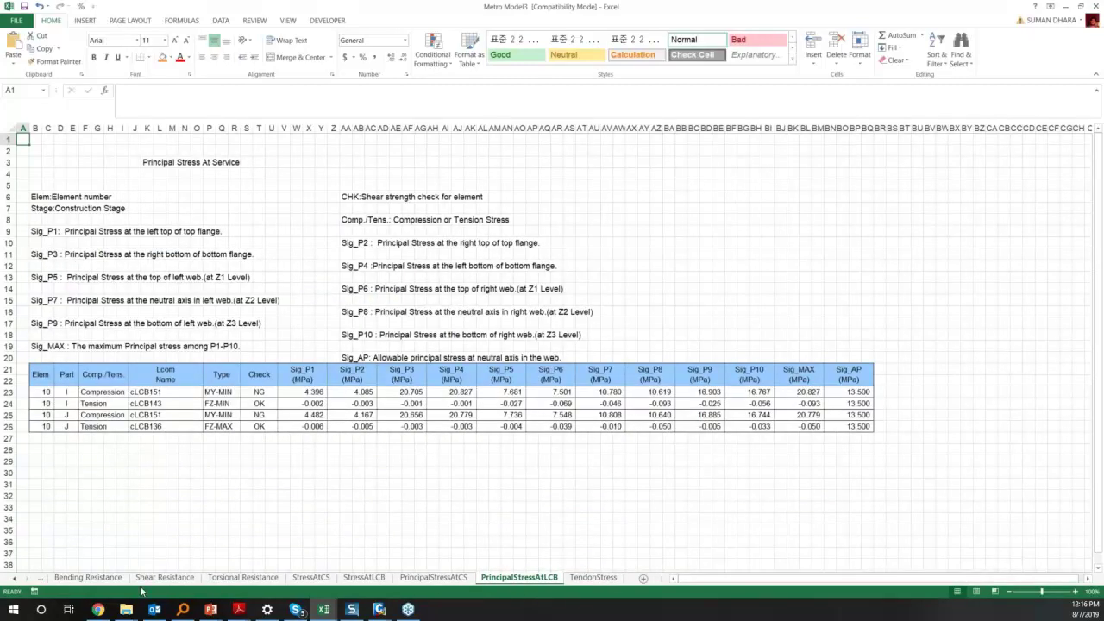
Step: Review the bending, shear and torsional resistance summary sheets, and return to the bridge model in midas Civil
{"action": "left_click", "coordinate": [15, 578]}
{"action": "left_click", "coordinate": [15, 577]}
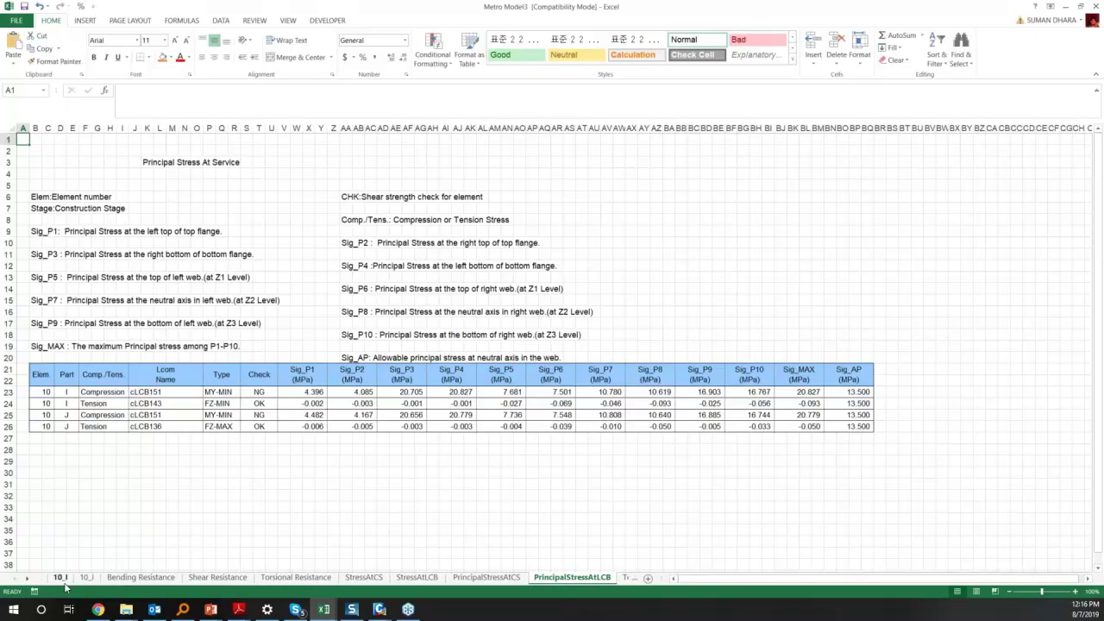
{"action": "left_click", "coordinate": [145, 581]}
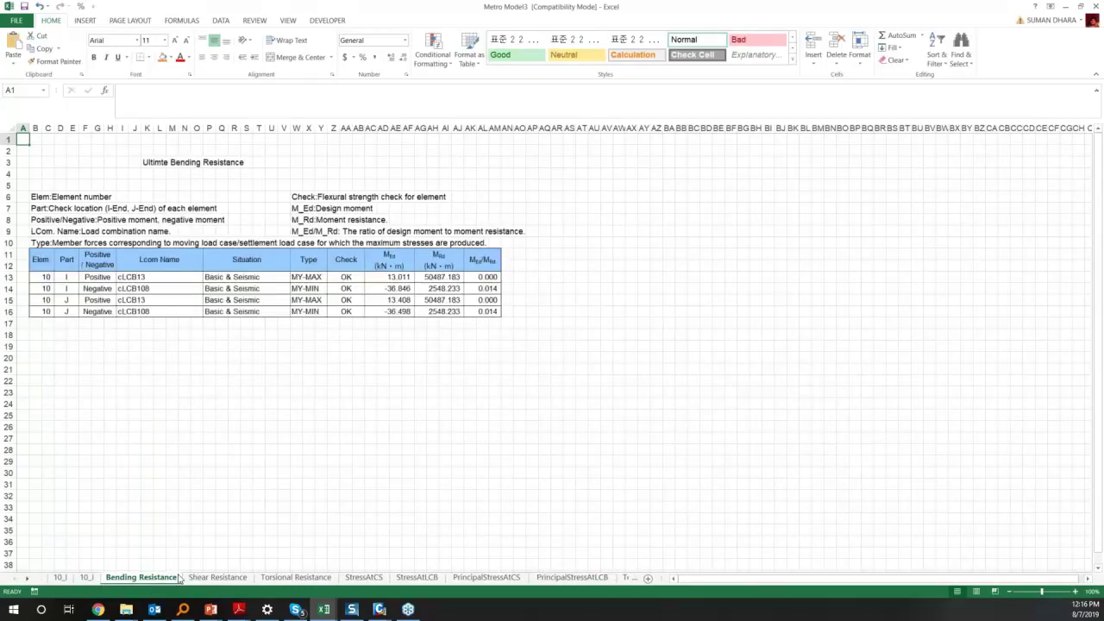
{"action": "key", "text": "ctrl+Page_Down"}
{"action": "key", "text": "ctrl+Page_Down"}
{"action": "key", "text": "ctrl+Page_Up"}
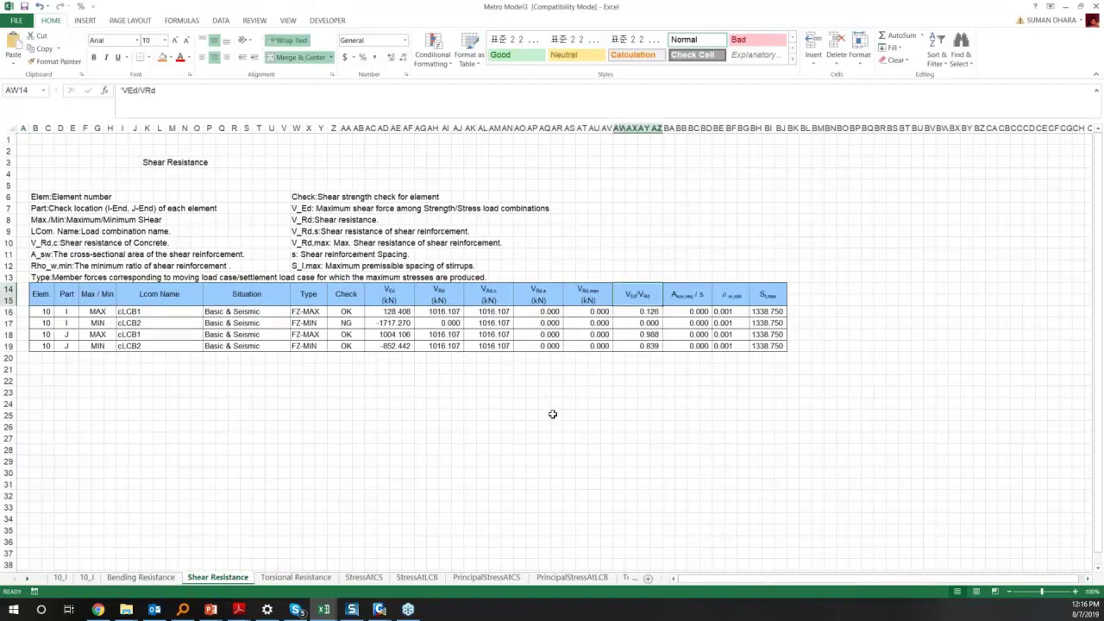
{"action": "key", "text": "ctrl+Page_Up"}
{"action": "left_click", "coordinate": [247, 449]}
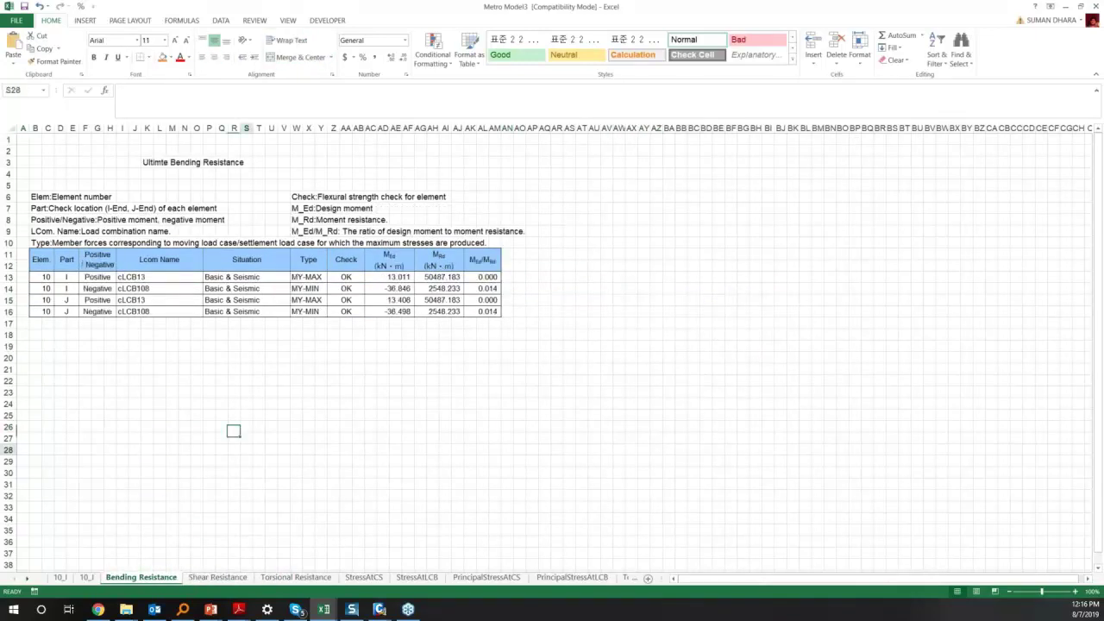
{"action": "key", "text": "ctrl+Page_Up"}
{"action": "key", "text": "ctrl+Page_Up"}
{"action": "left_click", "coordinate": [1066, 6]}
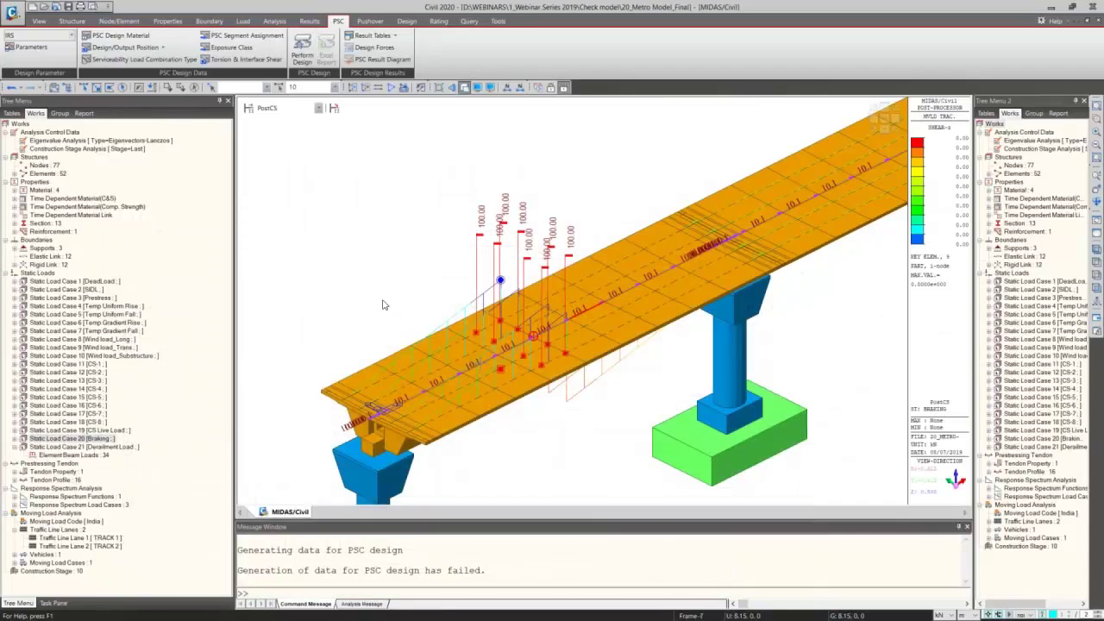